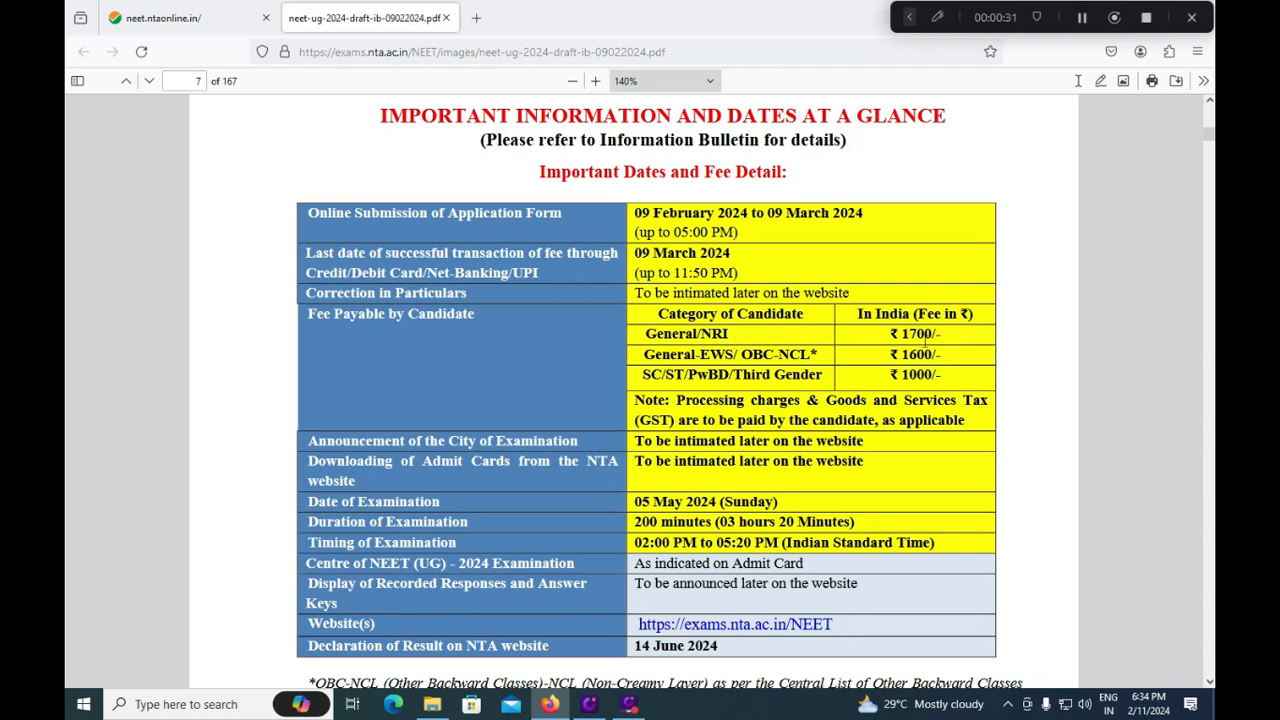
# With the red pen, mark the ₹1700, ₹1600 and ₹1000 category fees.
pyautogui.click(909, 17)
pyautogui.click(449, 26)
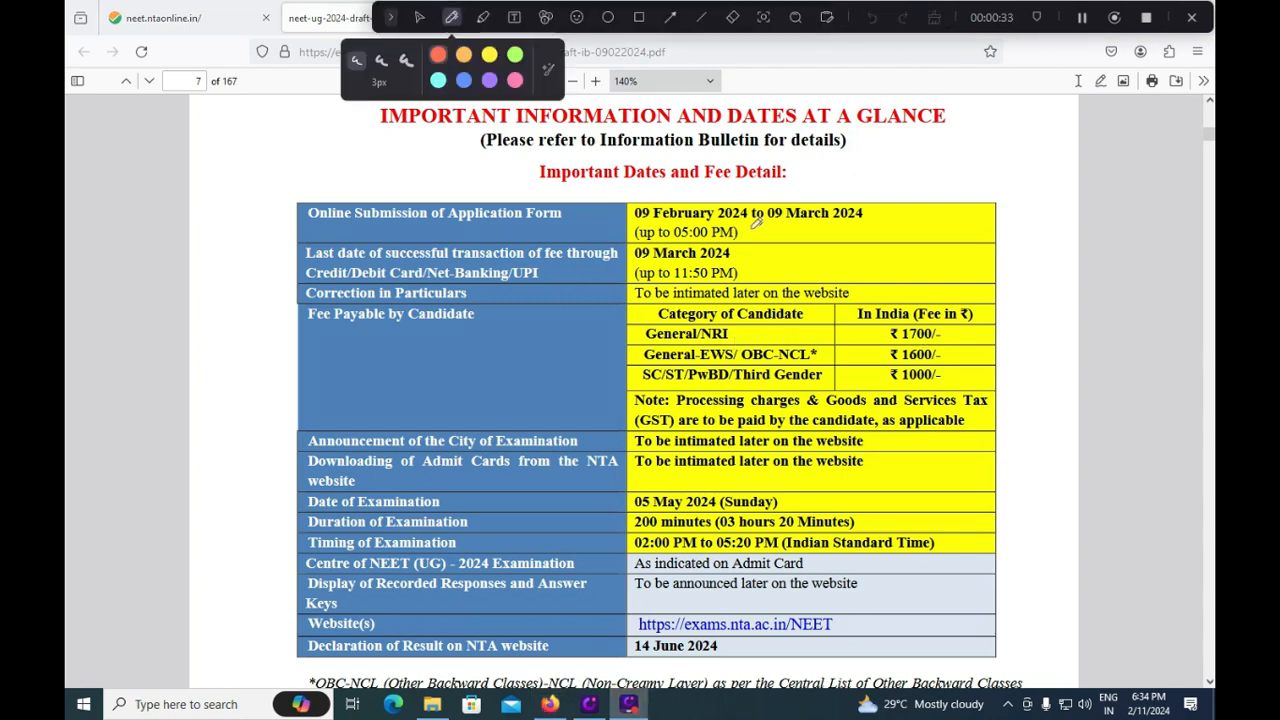
pyautogui.moveTo(1005, 312); pyautogui.dragTo(950, 349)
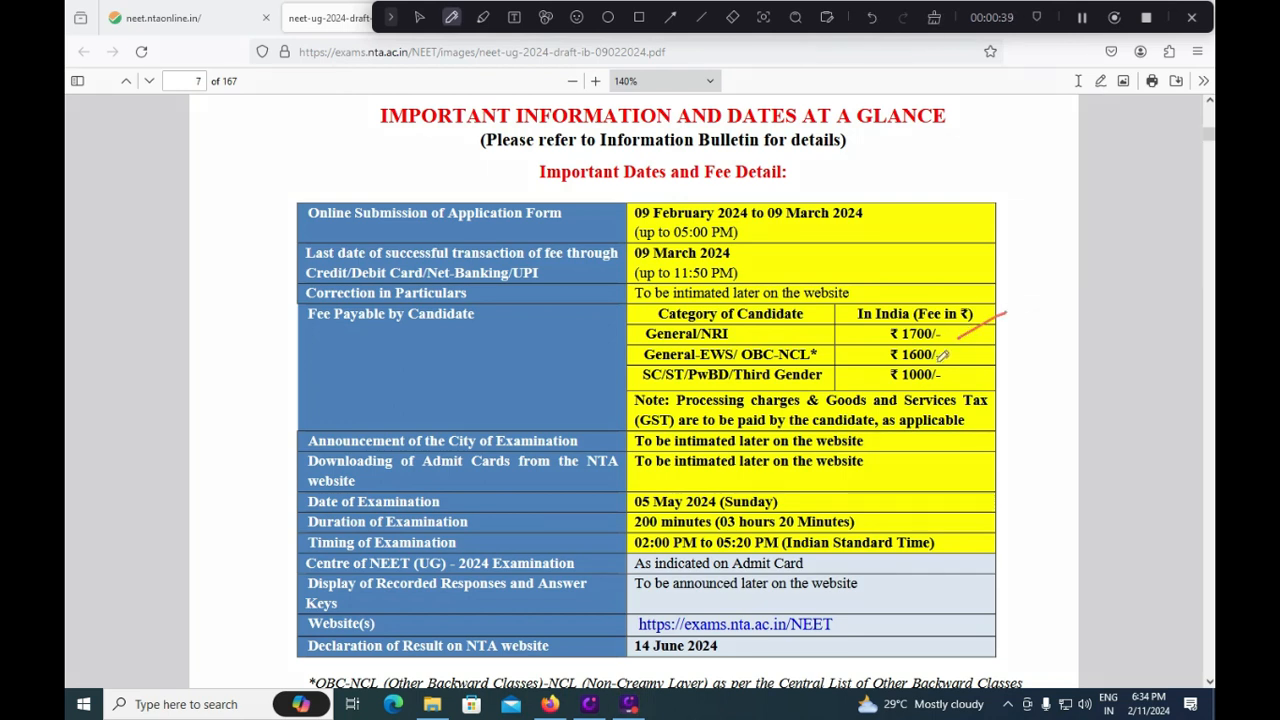
pyautogui.moveTo(946, 355); pyautogui.dragTo(988, 345)
pyautogui.moveTo(946, 381); pyautogui.dragTo(970, 367)
# Mark the 05 May exam date, 200-minute duration, 14 June result date and correction note.
pyautogui.moveTo(795, 502); pyautogui.dragTo(826, 483)
pyautogui.moveTo(869, 525); pyautogui.dragTo(893, 509)
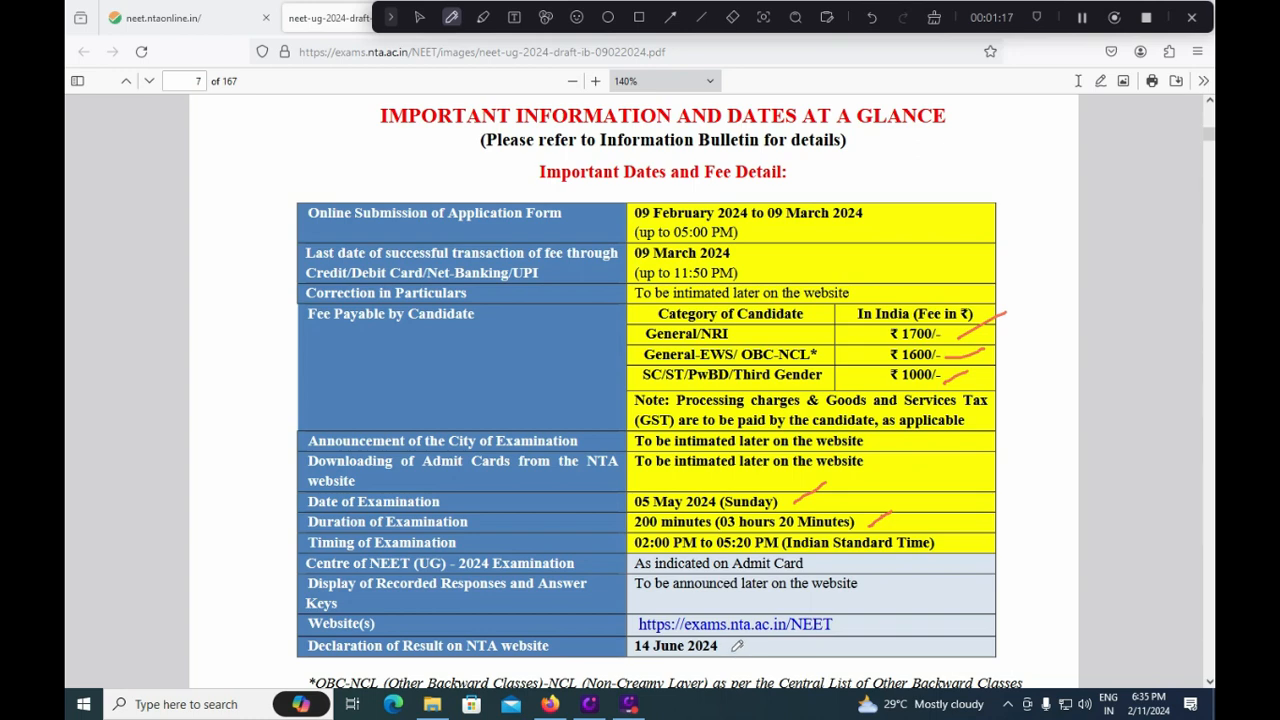
pyautogui.moveTo(732, 651); pyautogui.dragTo(755, 640)
pyautogui.moveTo(853, 298); pyautogui.dragTo(908, 261)
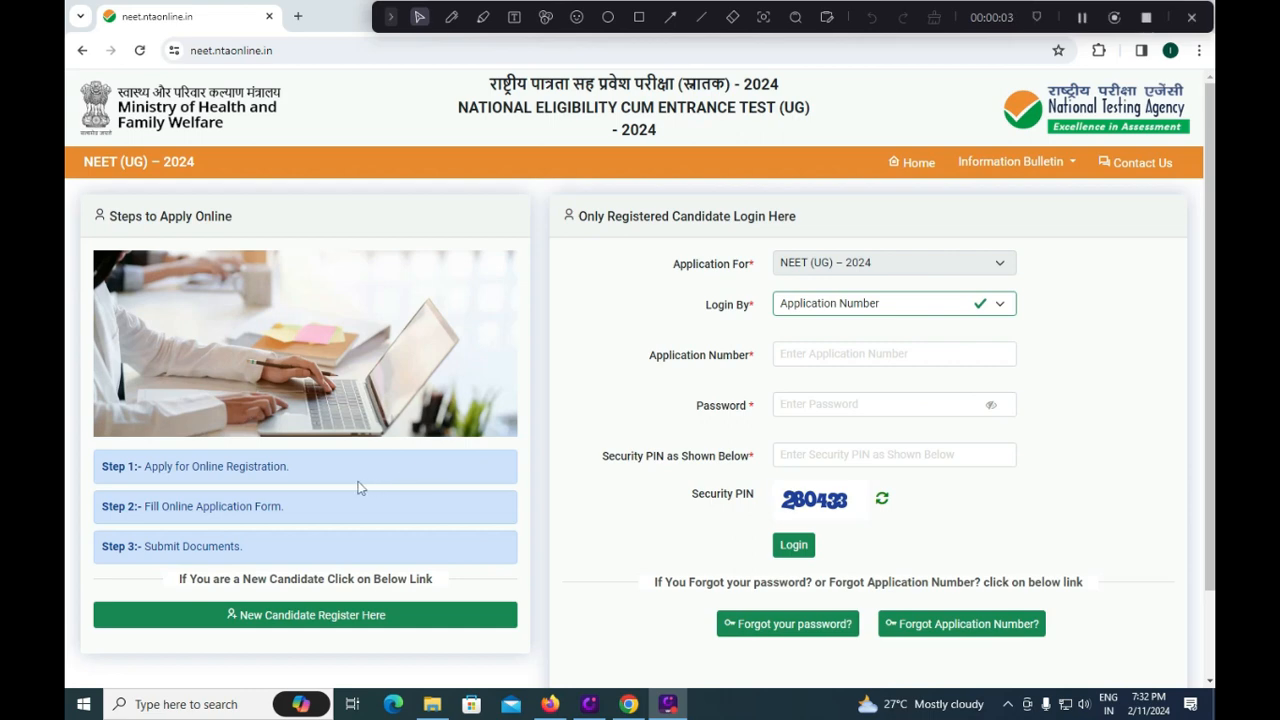
# Mark Steps 1, 2 and 3 of the application procedure in red.
pyautogui.click(452, 17)
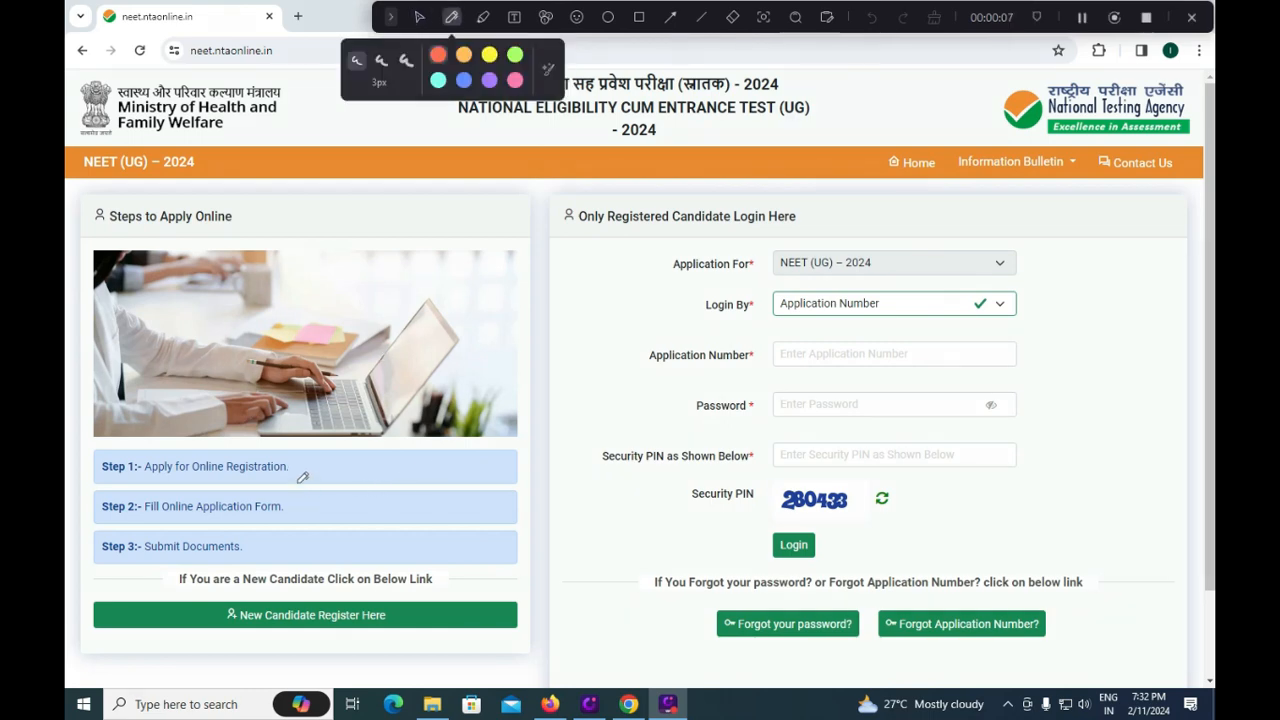
pyautogui.moveTo(298, 477); pyautogui.dragTo(355, 443)
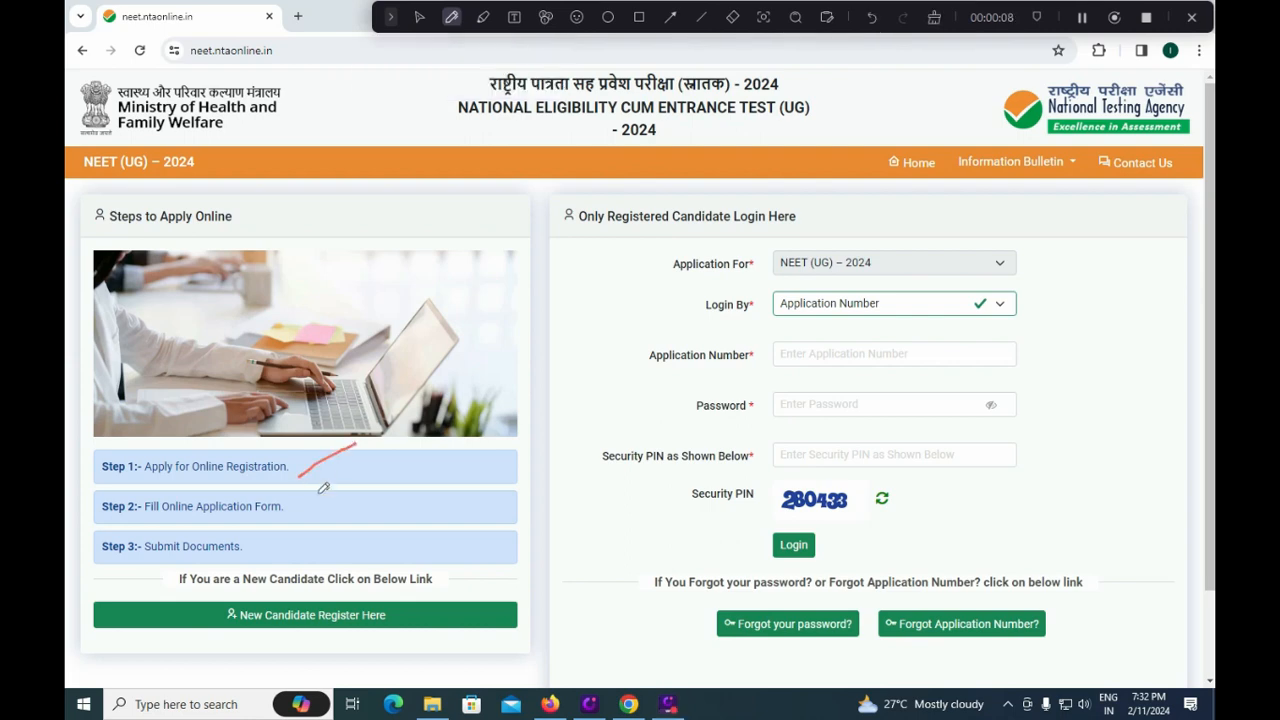
pyautogui.moveTo(312, 520); pyautogui.dragTo(362, 482)
pyautogui.moveTo(268, 557); pyautogui.dragTo(308, 528)
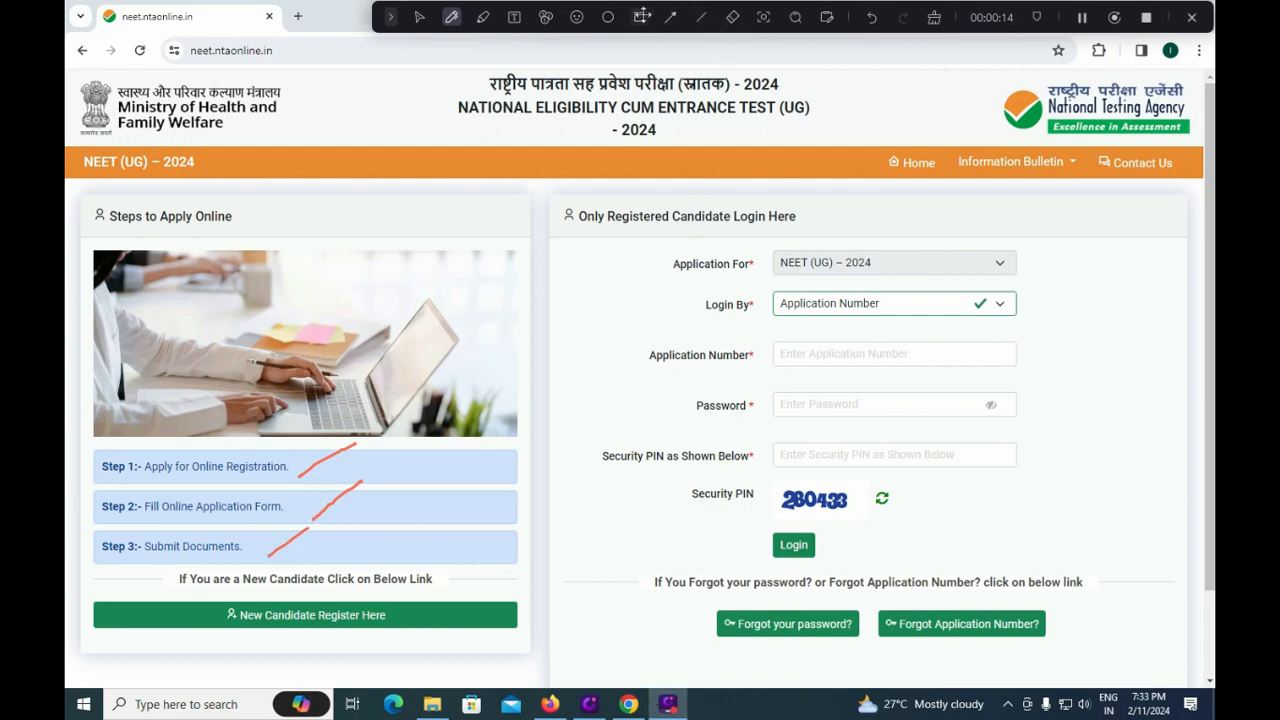
# Outline 'New Candidate Register Here' with a red rectangle and open it.
pyautogui.click(639, 17)
pyautogui.moveTo(178, 590)
pyautogui.mouseDown()
pyautogui.moveTo(195, 645)
pyautogui.moveTo(436, 638)
pyautogui.mouseUp()
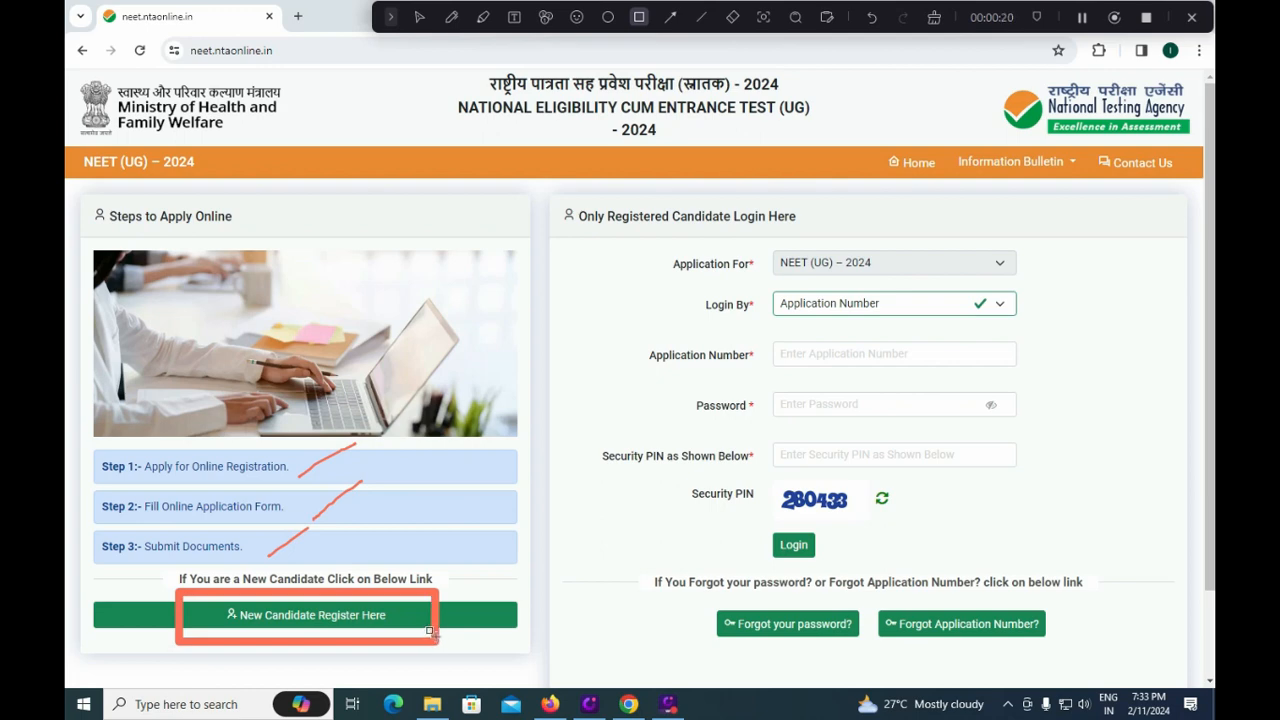
pyautogui.click(430, 626)
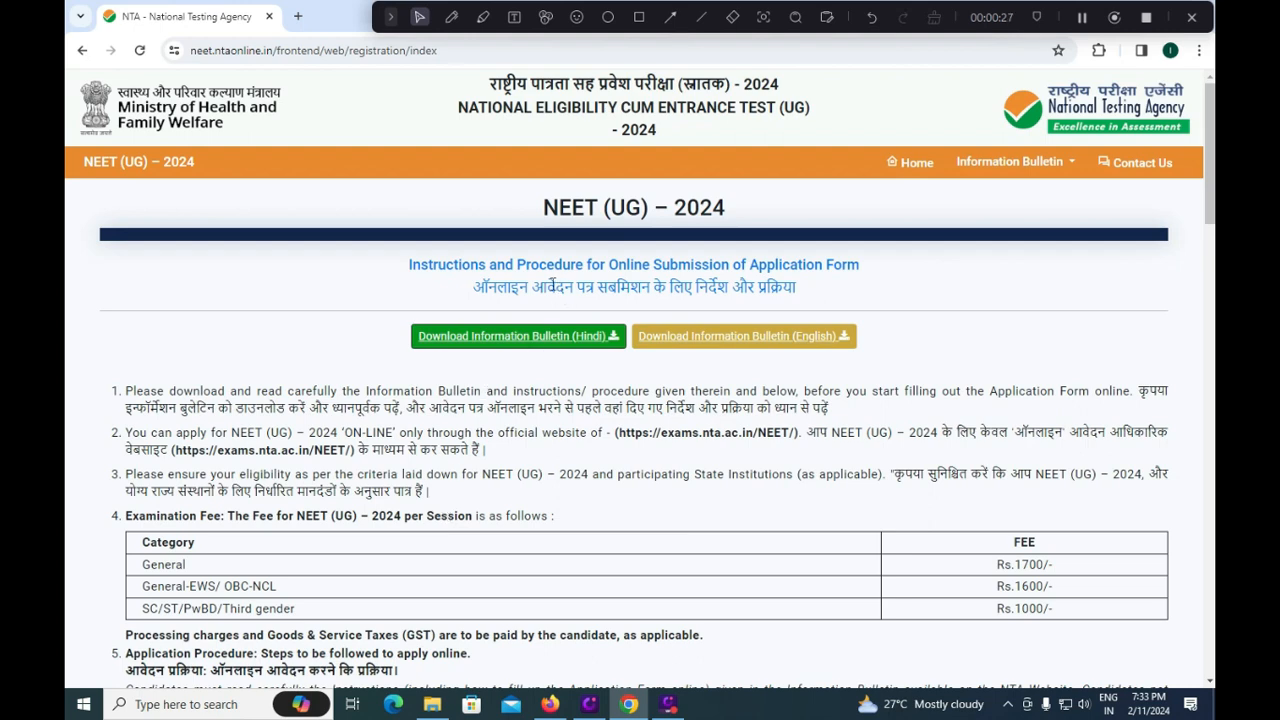
# Scroll to the bottom and accept the information bulletin declaration.
pyautogui.scroll(-2, 552, 380)
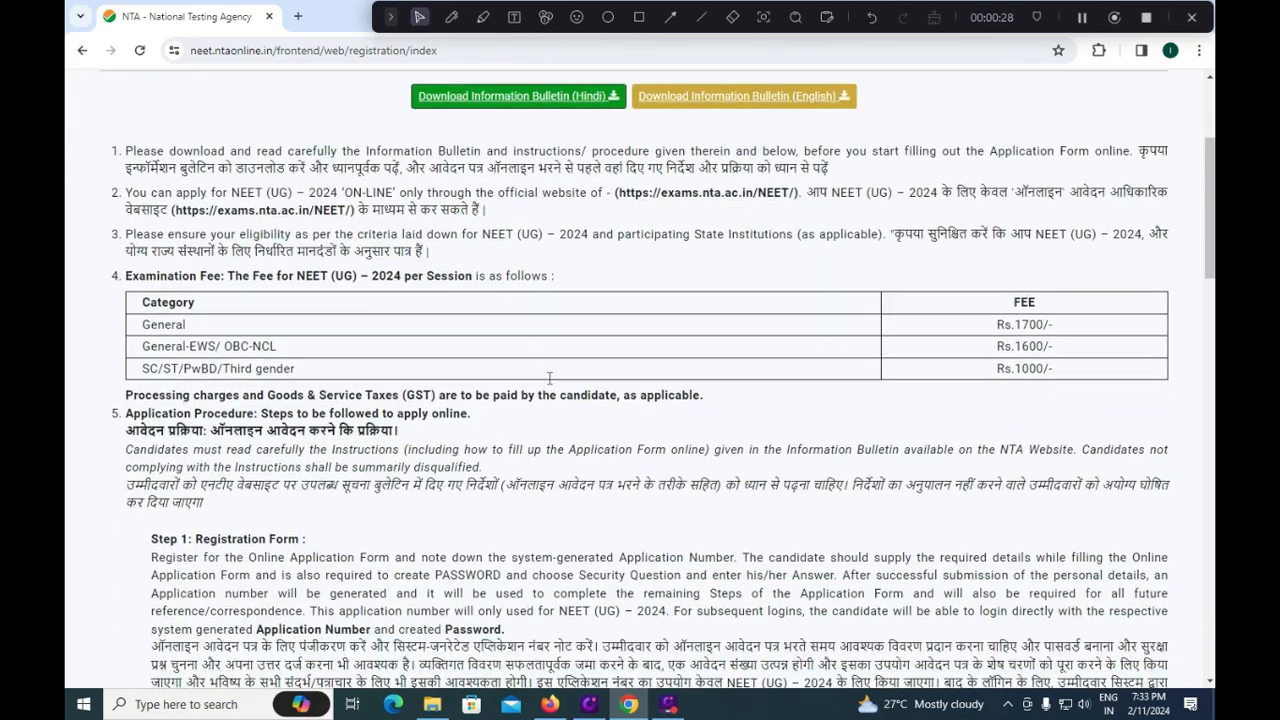
pyautogui.scroll(-4, 631, 321)
pyautogui.scroll(-2, 614, 416)
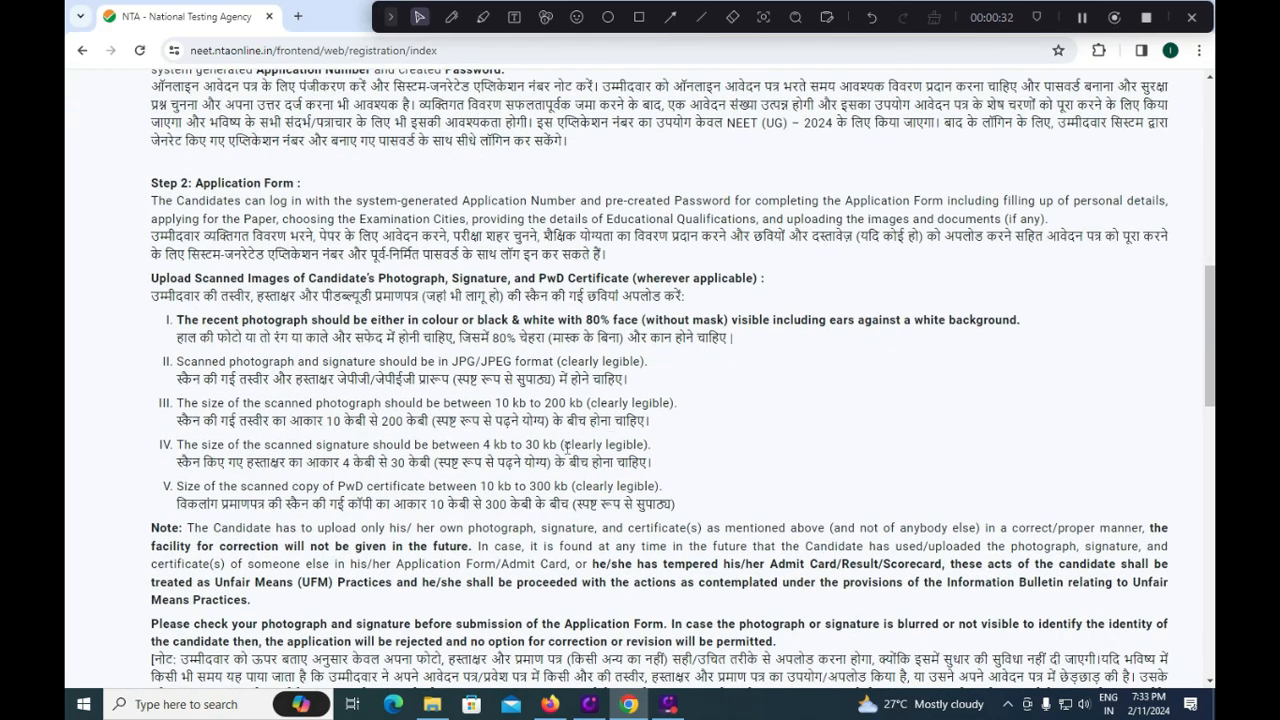
pyautogui.scroll(-5, 565, 445)
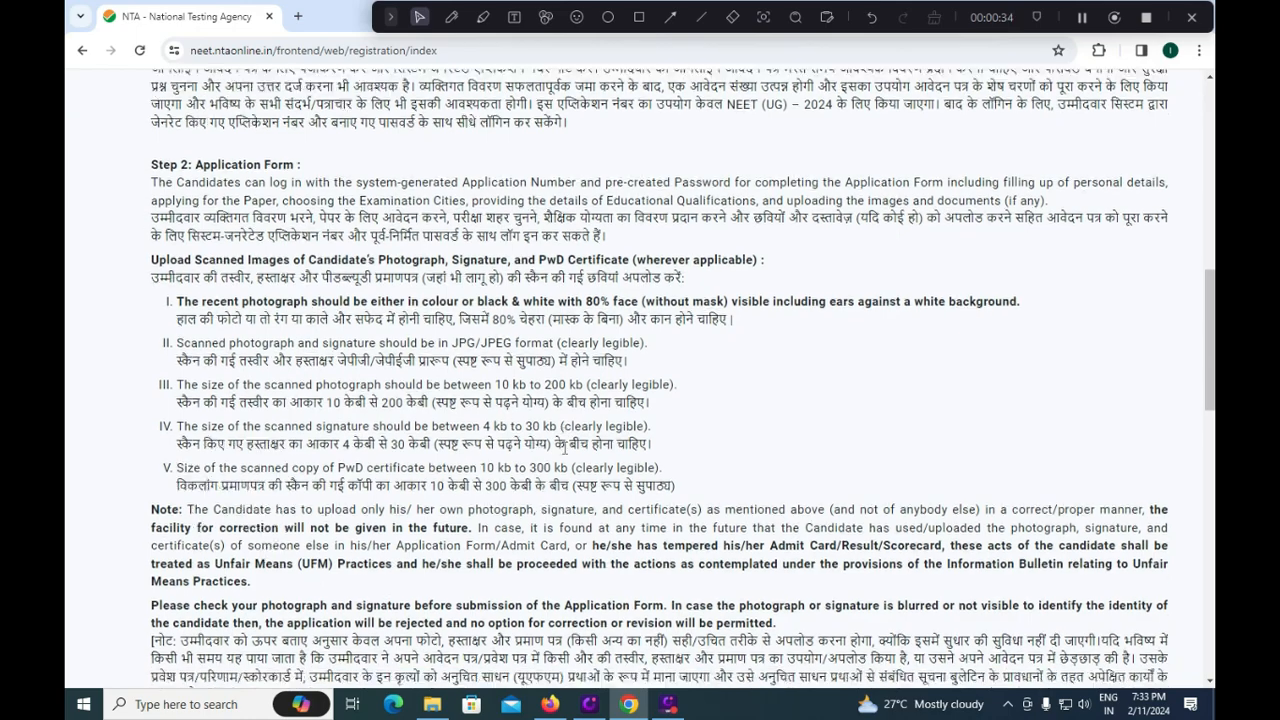
pyautogui.scroll(-8, 563, 452)
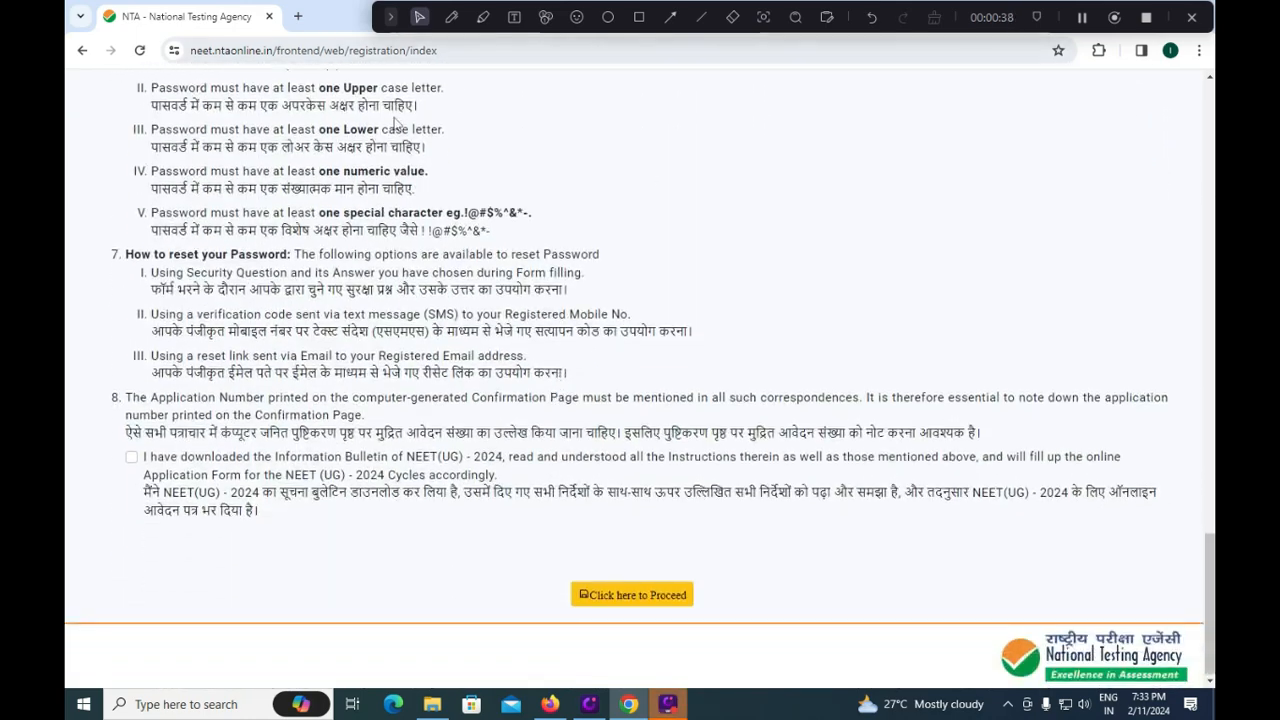
pyautogui.click(131, 457)
# Outline the ticked declaration and 'Click here to Proceed' with red rectangles.
pyautogui.click(639, 17)
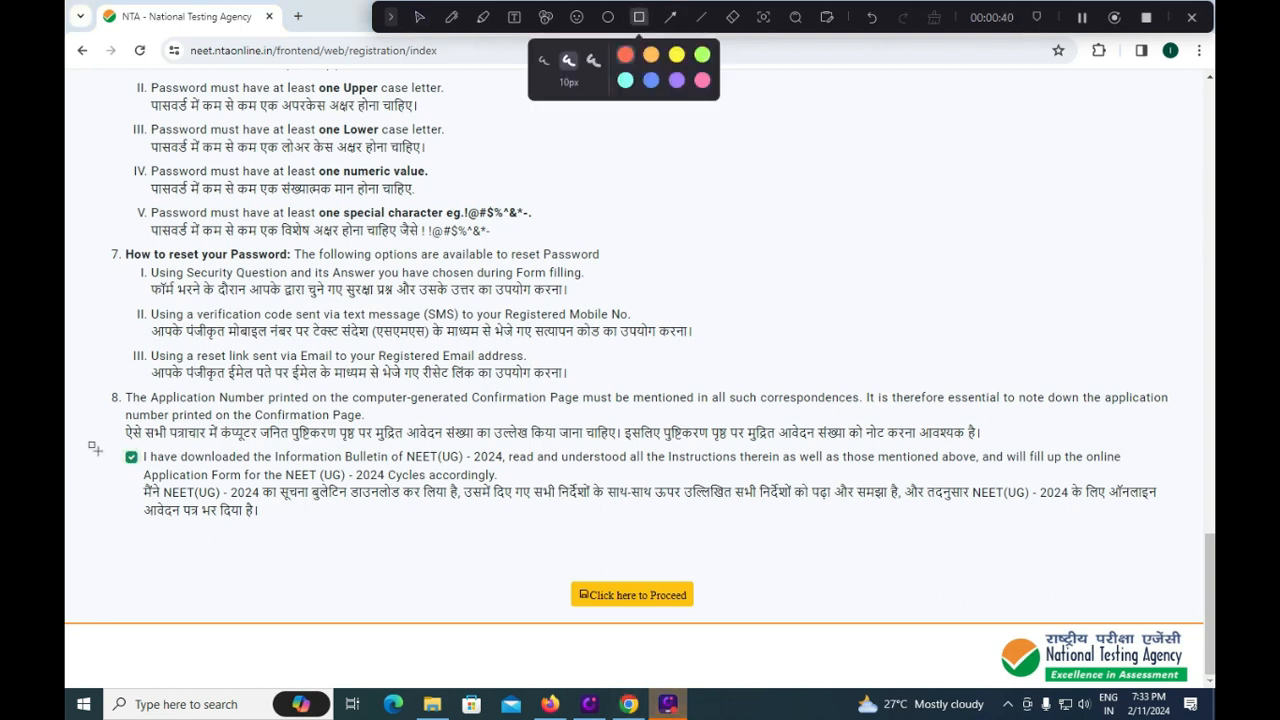
pyautogui.moveTo(94, 433)
pyautogui.mouseDown()
pyautogui.moveTo(118, 476)
pyautogui.moveTo(174, 481)
pyautogui.mouseUp()
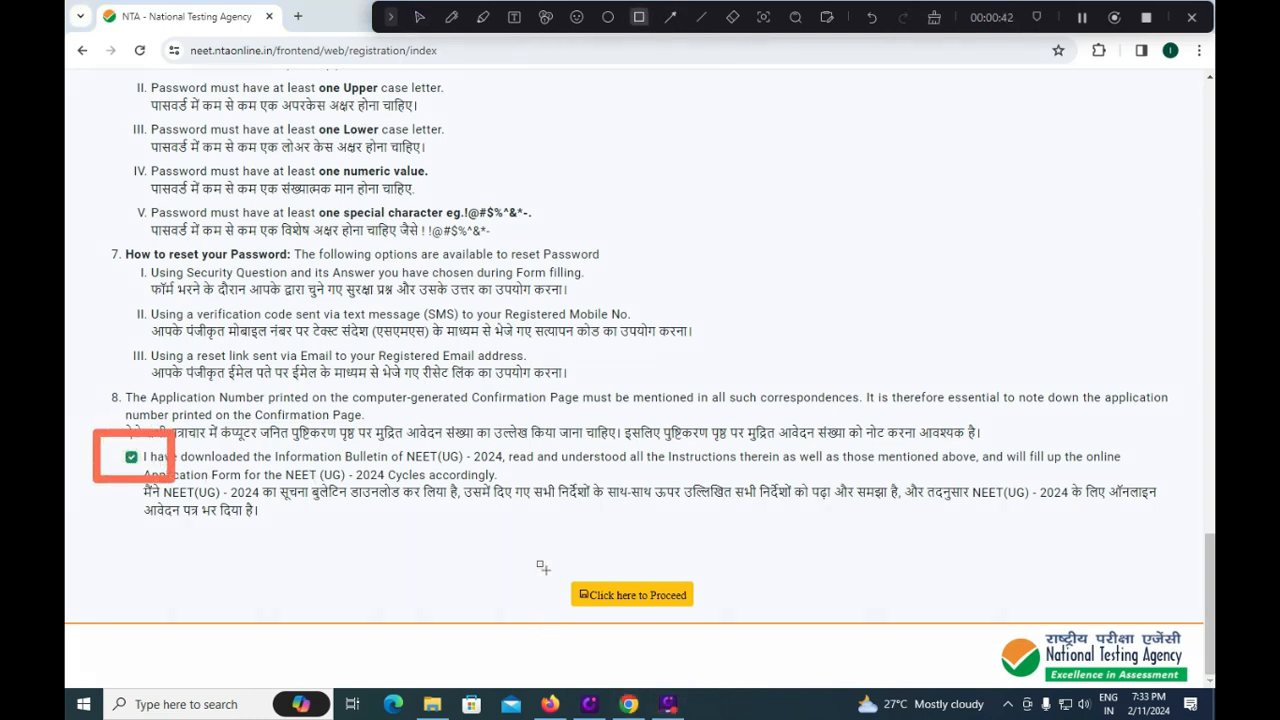
pyautogui.moveTo(540, 554)
pyautogui.mouseDown()
pyautogui.moveTo(608, 624)
pyautogui.moveTo(716, 614)
pyautogui.mouseUp()
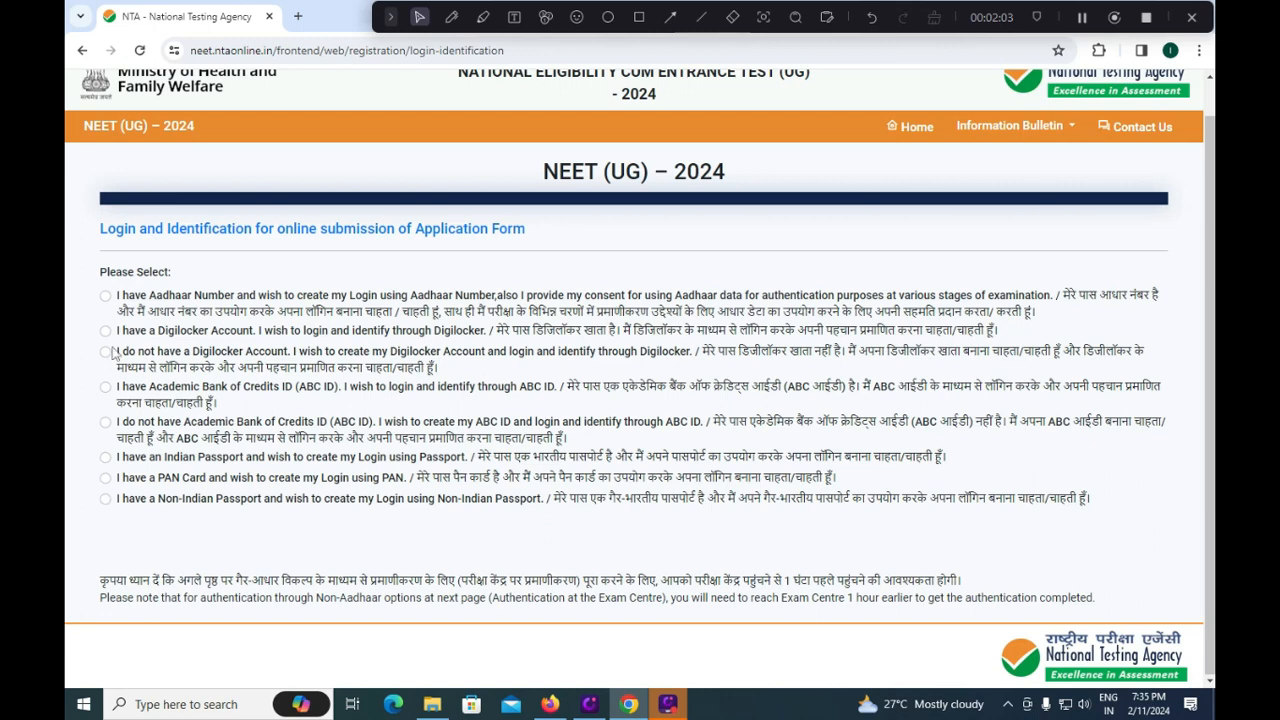
# Choose PAN Card instead of Aadhaar as the identity, and outline Proceed in red.
pyautogui.click(106, 297)
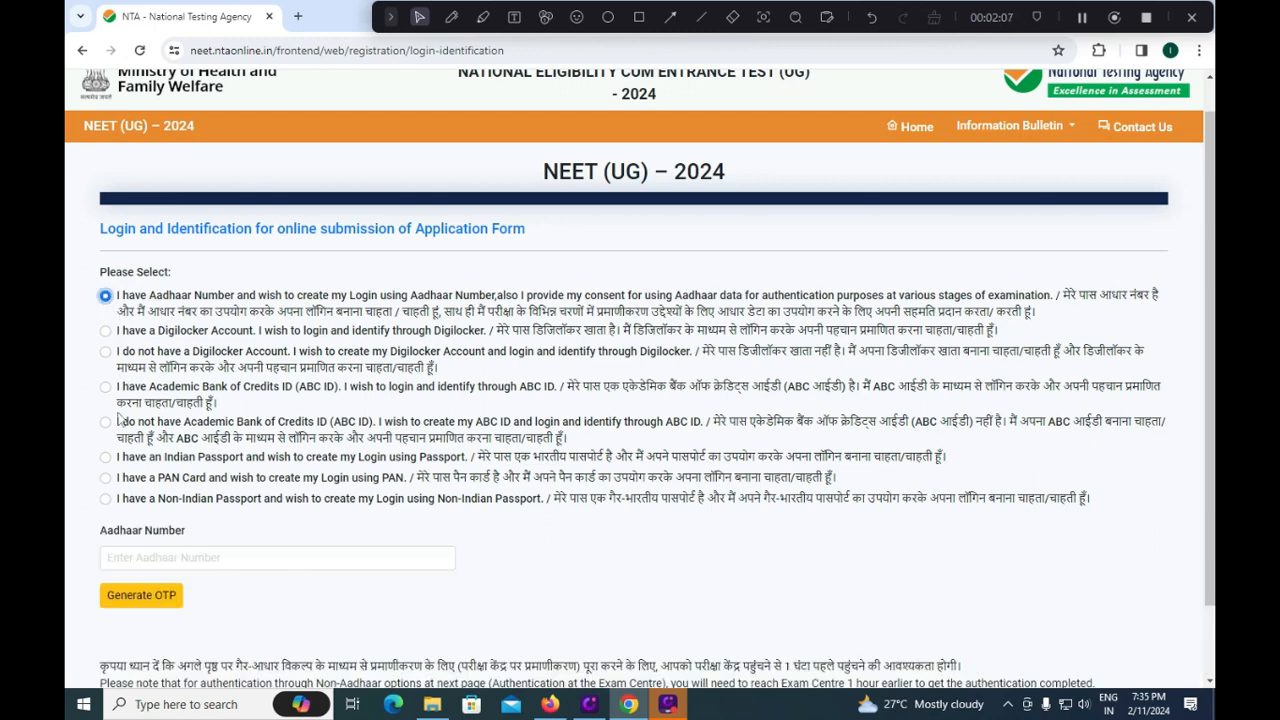
pyautogui.click(106, 479)
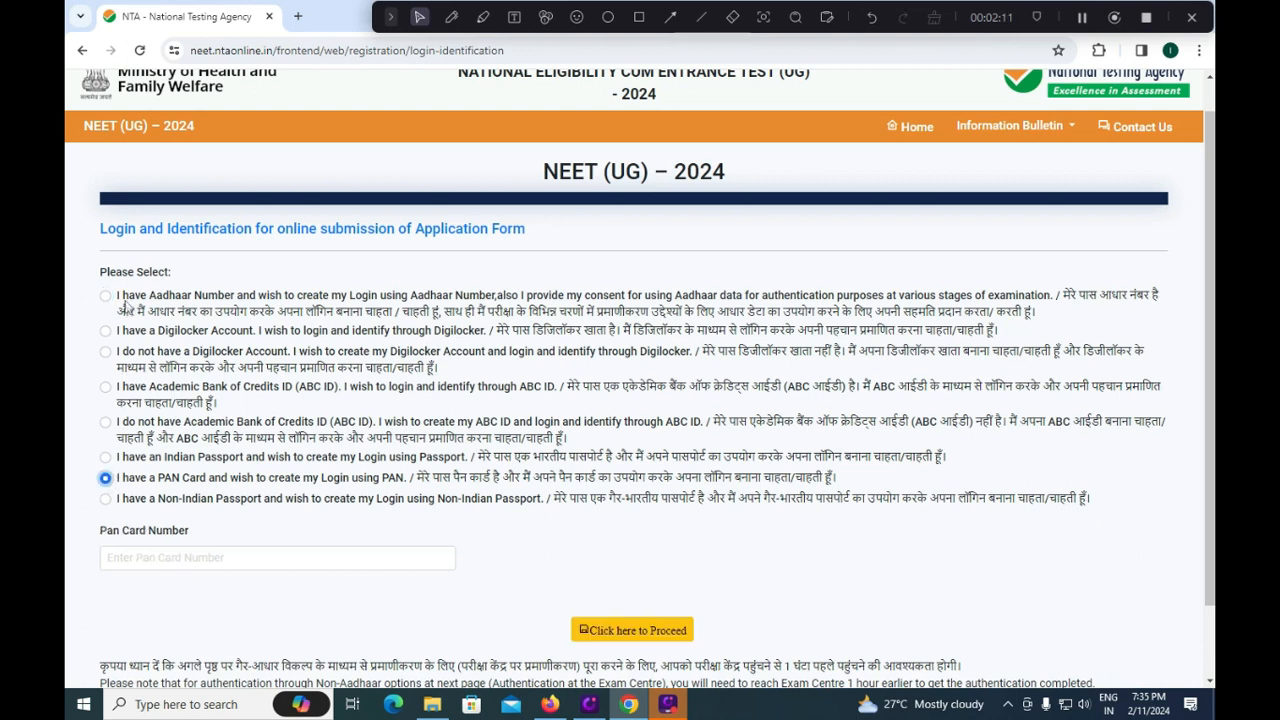
pyautogui.click(144, 557)
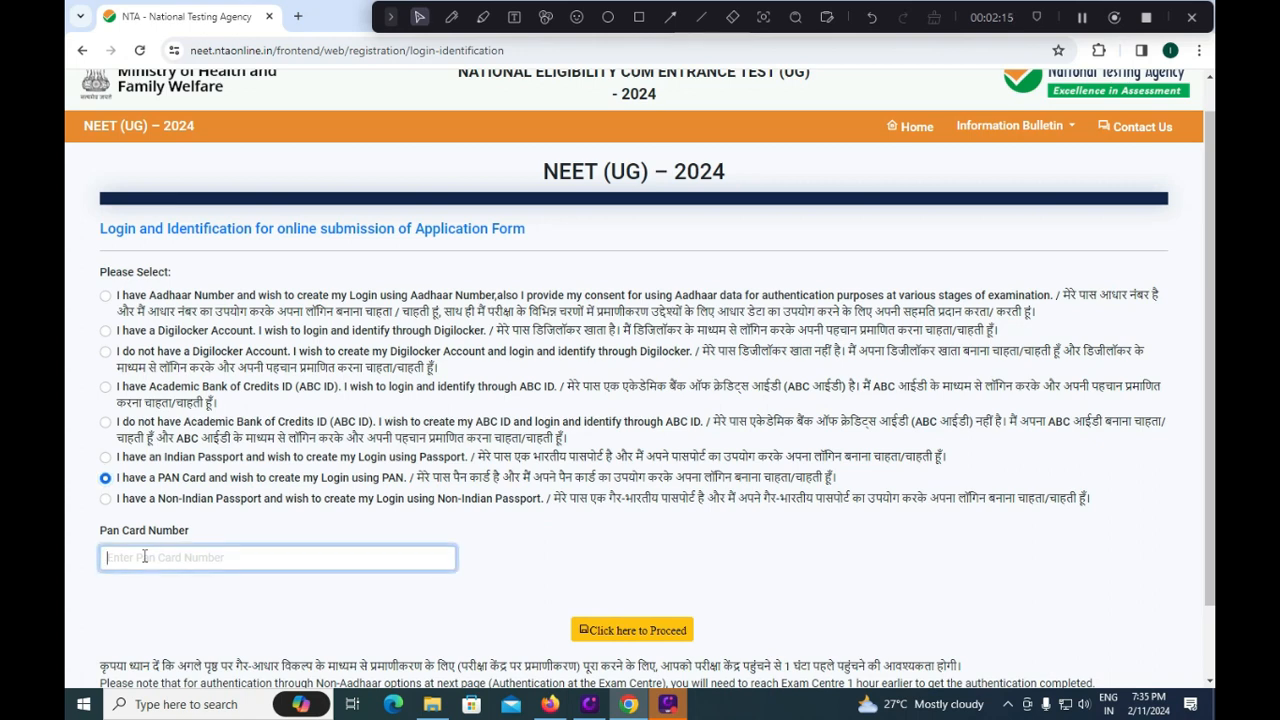
pyautogui.scroll(-2, 252, 568)
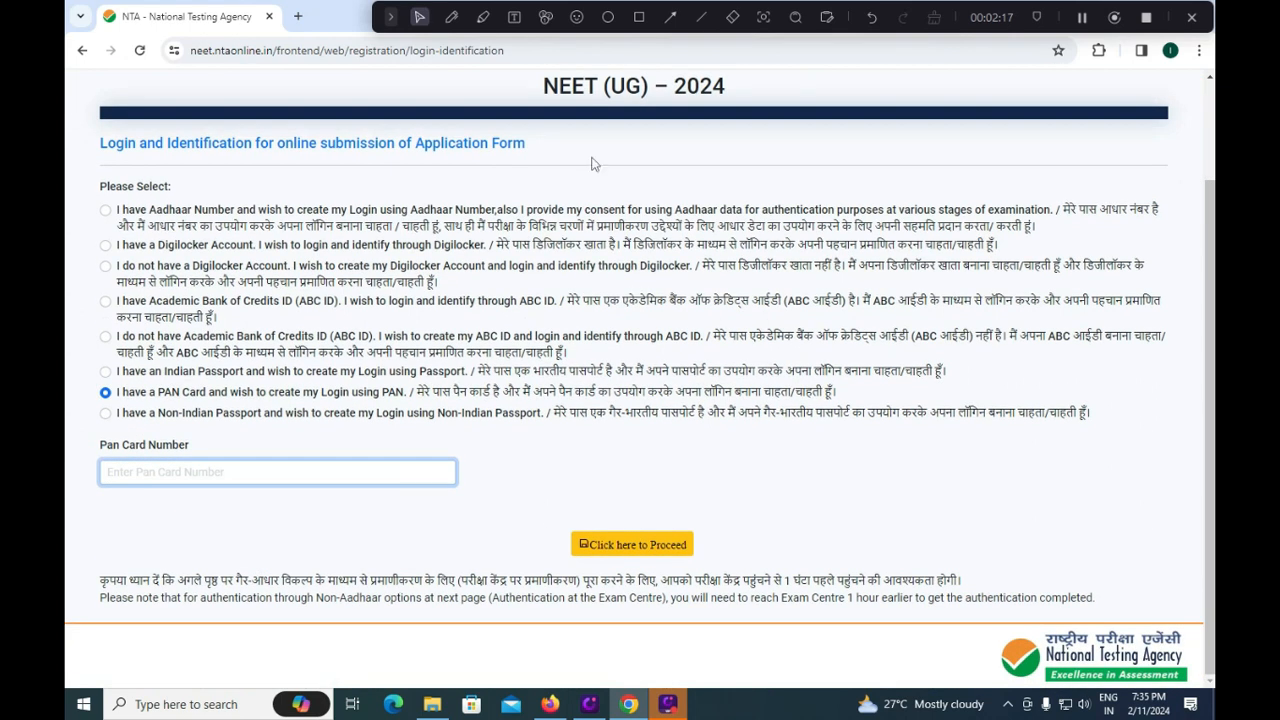
pyautogui.click(638, 17)
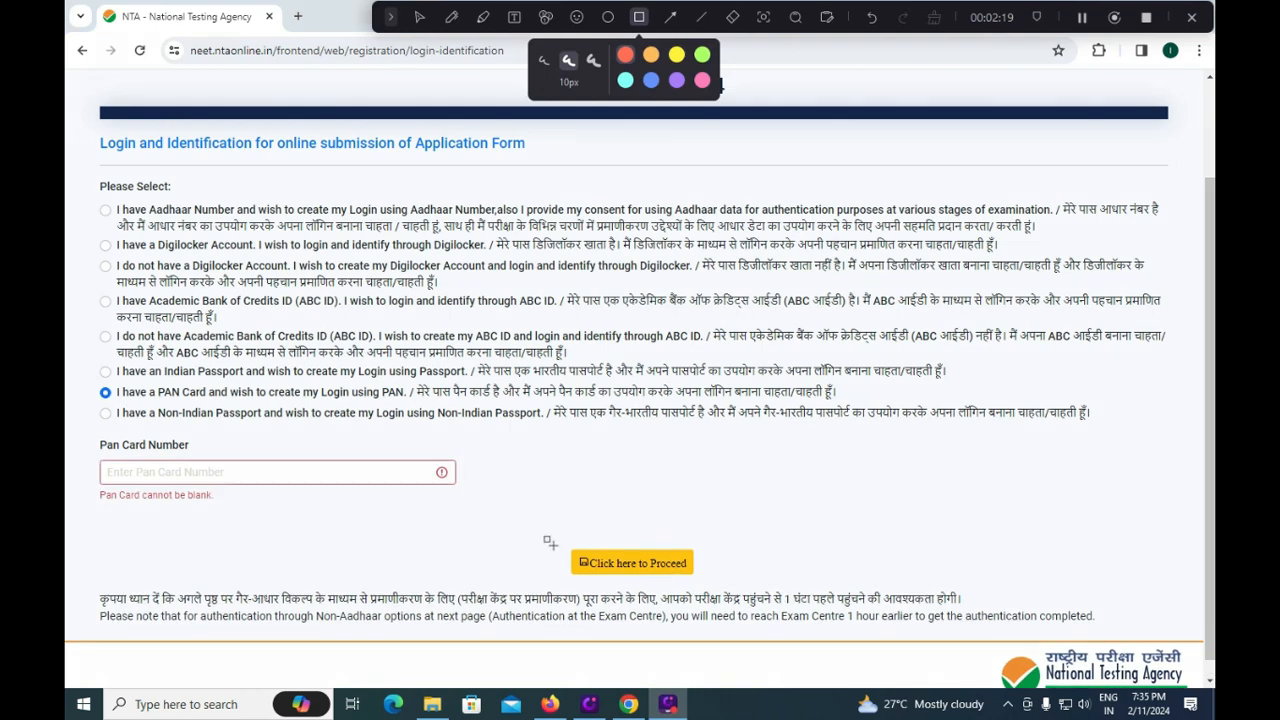
pyautogui.moveTo(553, 541); pyautogui.dragTo(717, 581)
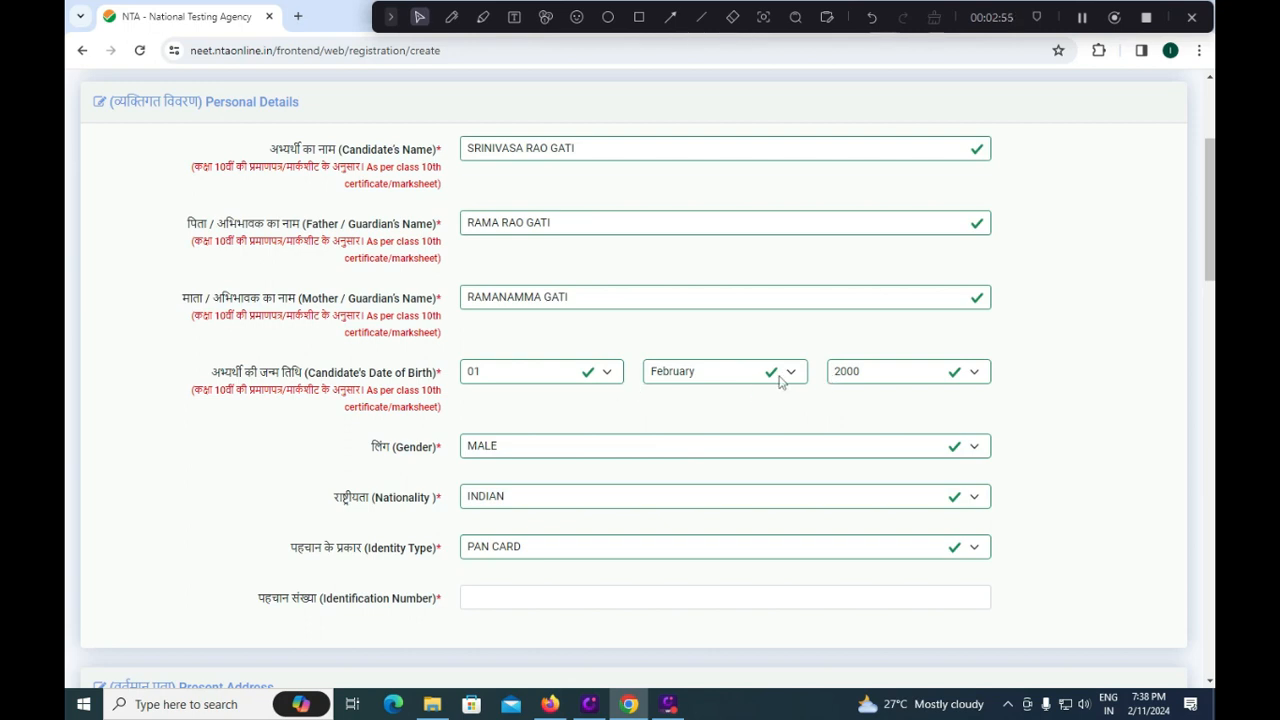
pyautogui.click(600, 447)
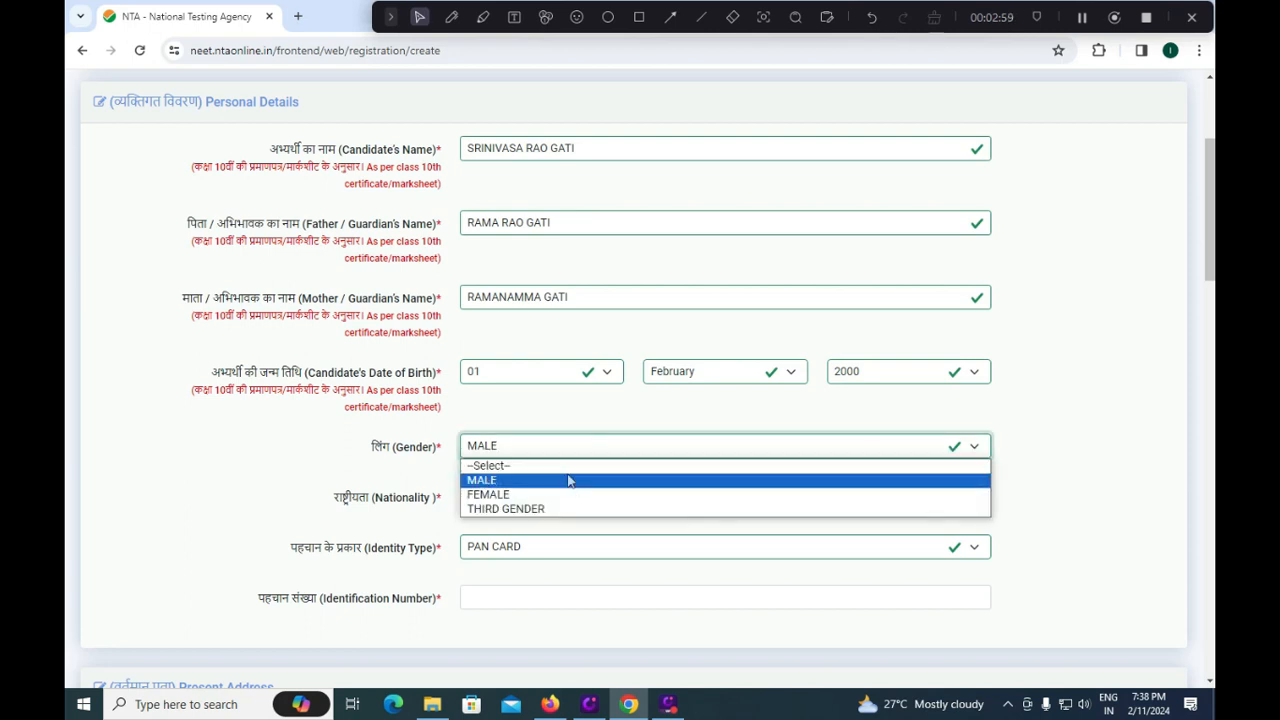
pyautogui.click(398, 467)
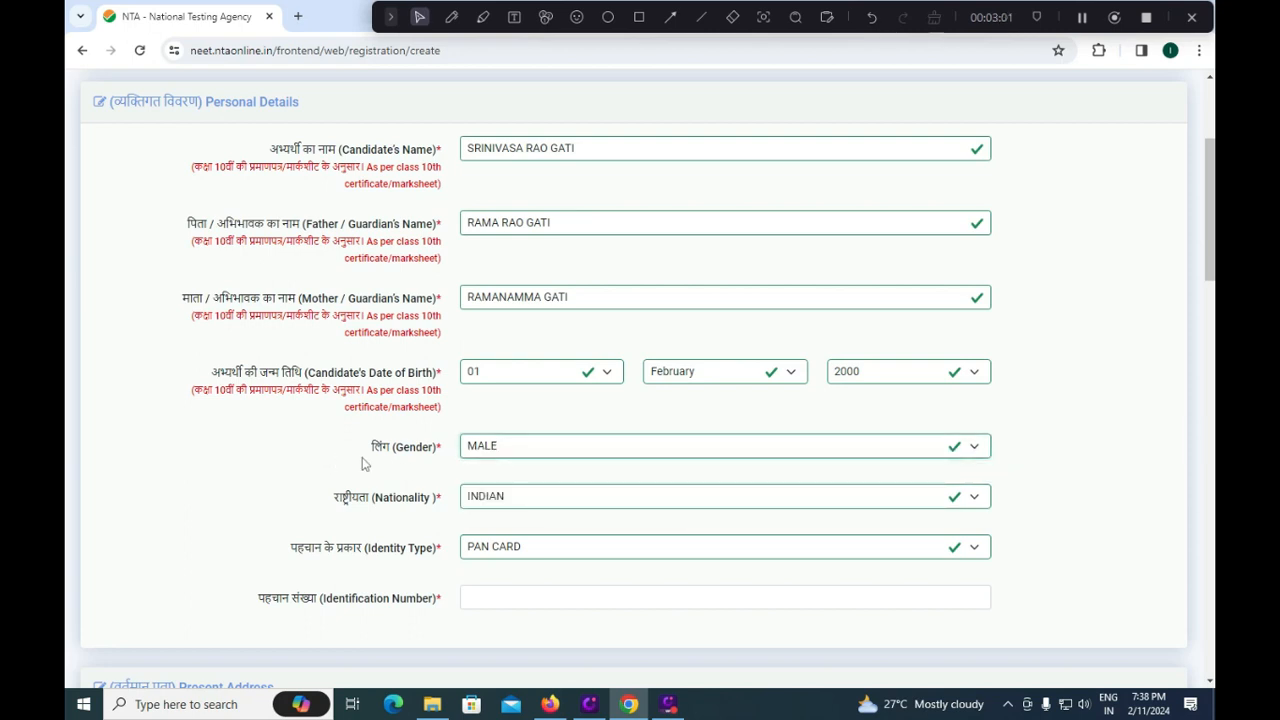
pyautogui.click(545, 497)
pyautogui.click(403, 488)
pyautogui.click(536, 497)
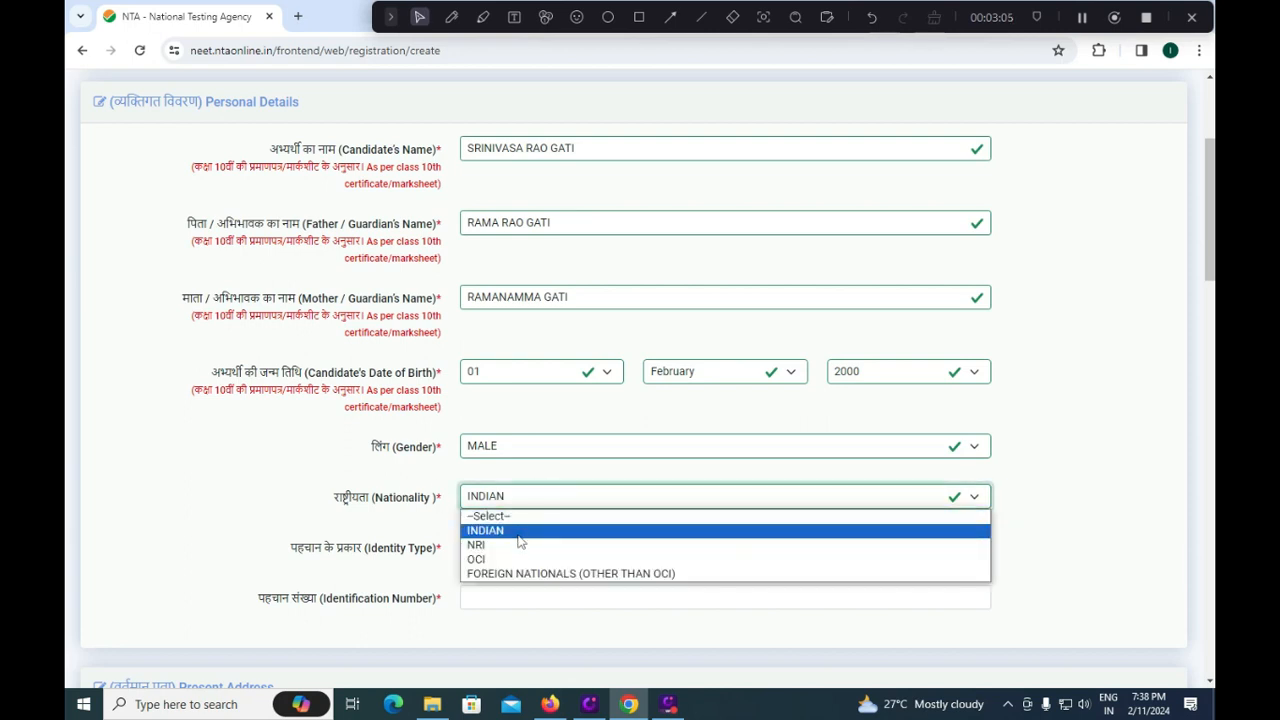
pyautogui.click(343, 452)
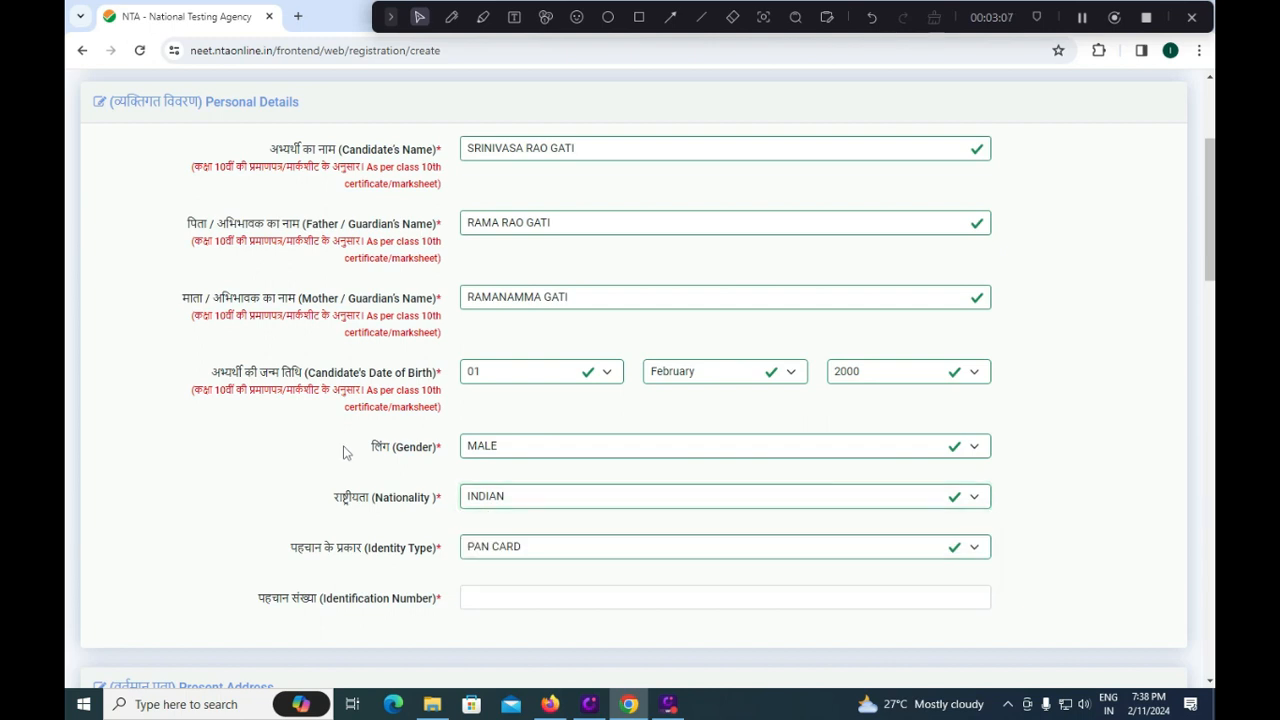
pyautogui.scroll(-1, 567, 496)
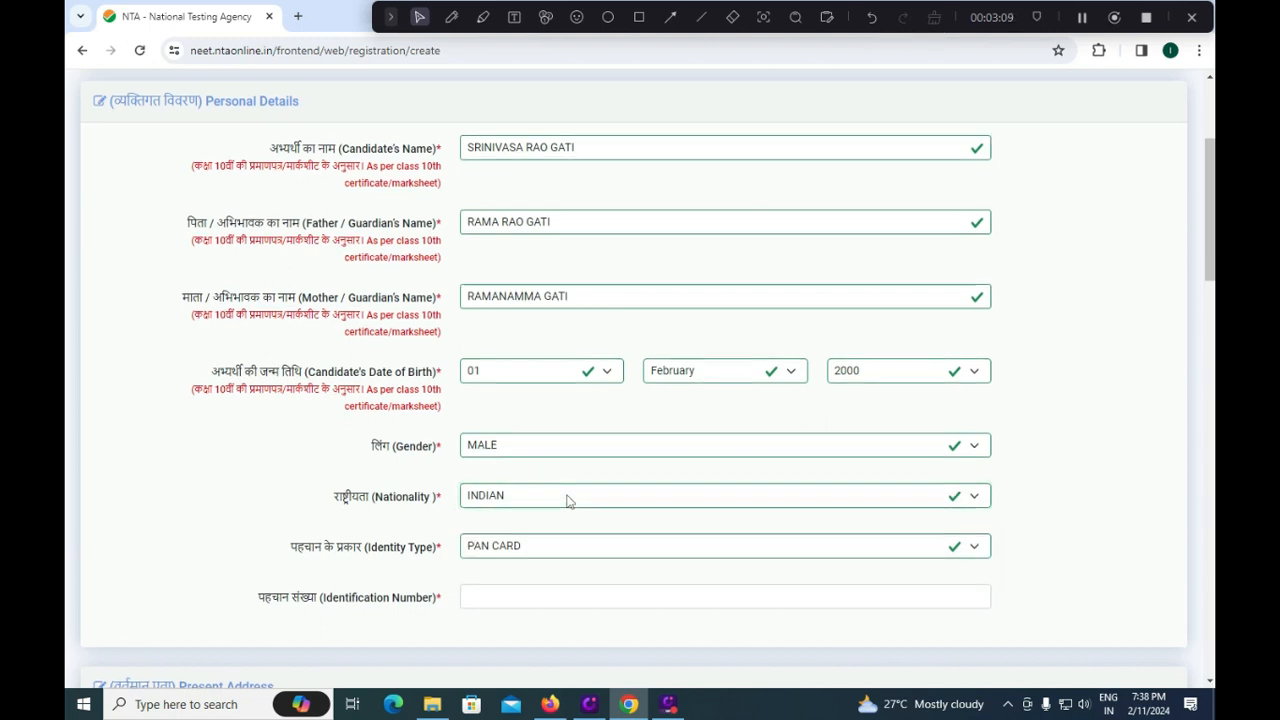
pyautogui.click(557, 470)
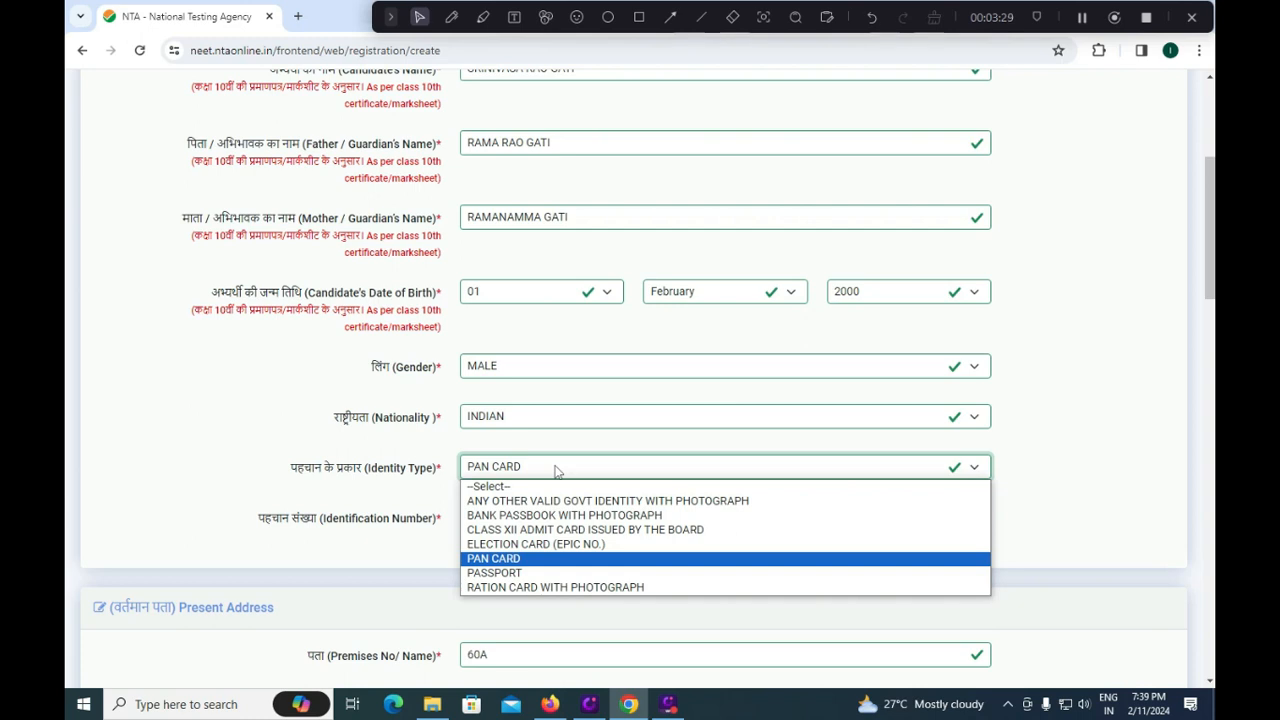
pyautogui.click(487, 559)
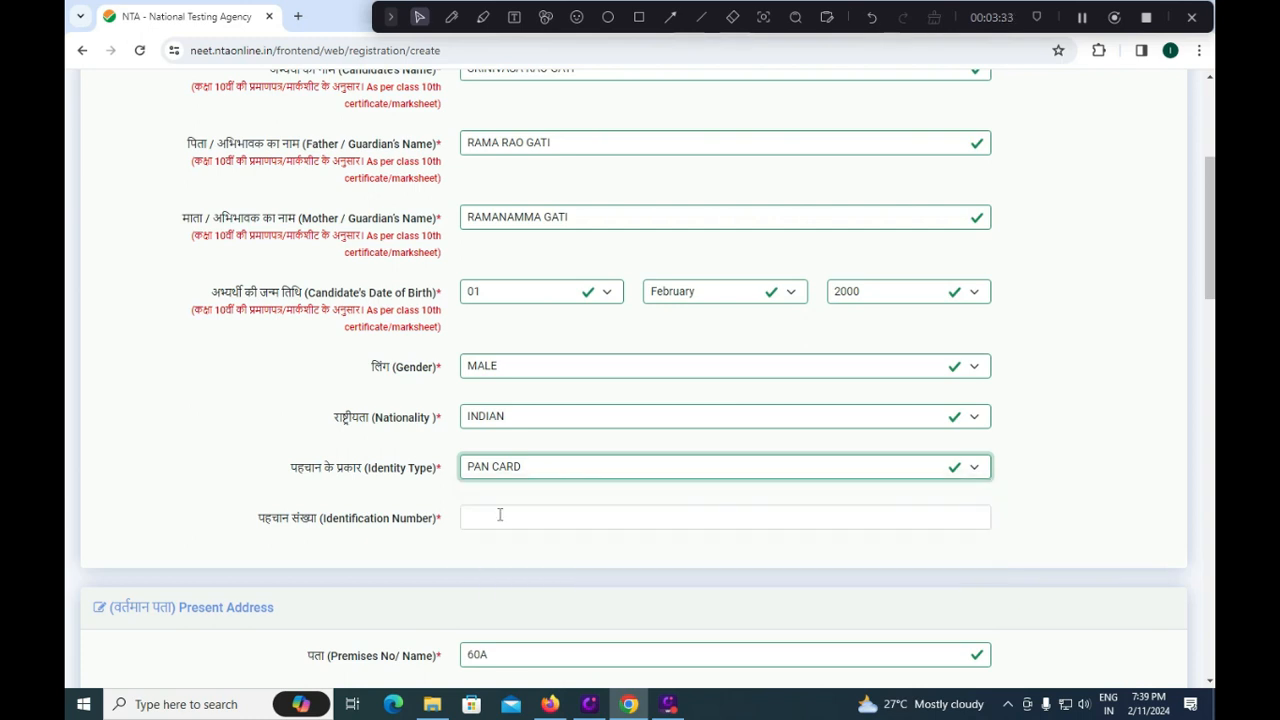
pyautogui.click(500, 516)
pyautogui.scroll(-1, 500, 515)
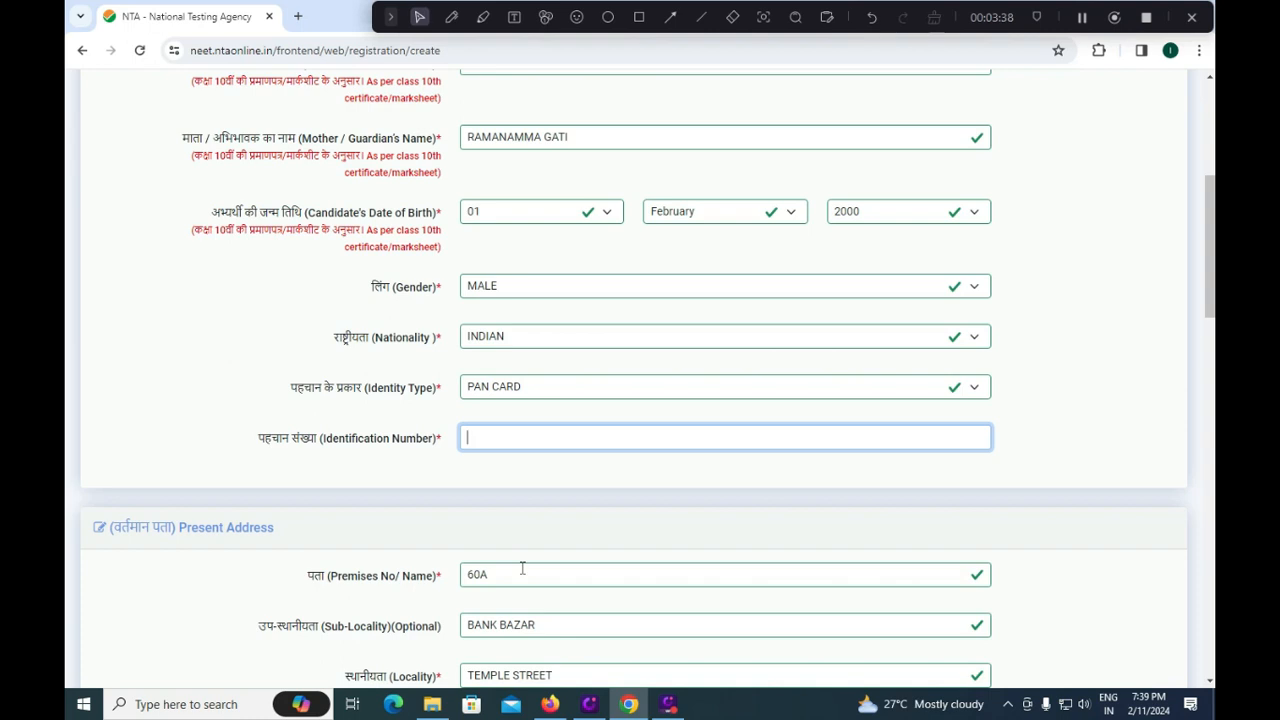
pyautogui.scroll(-1, 522, 568)
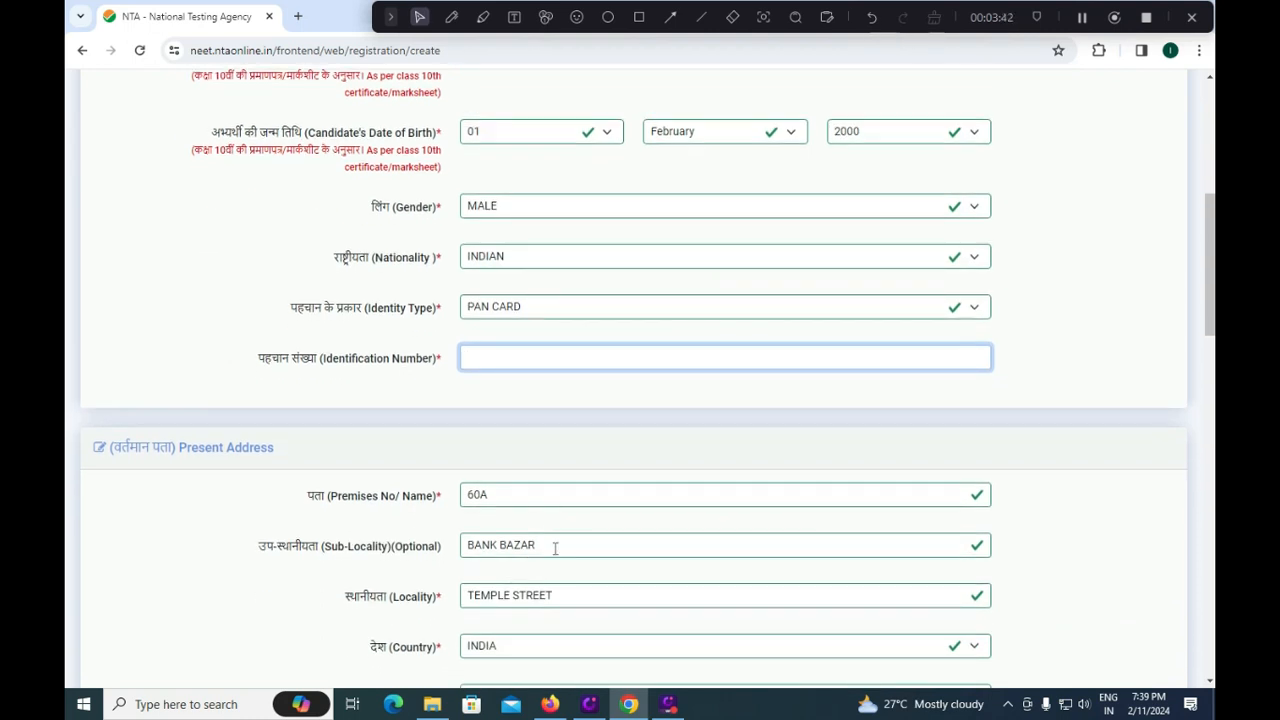
pyautogui.scroll(-1, 549, 585)
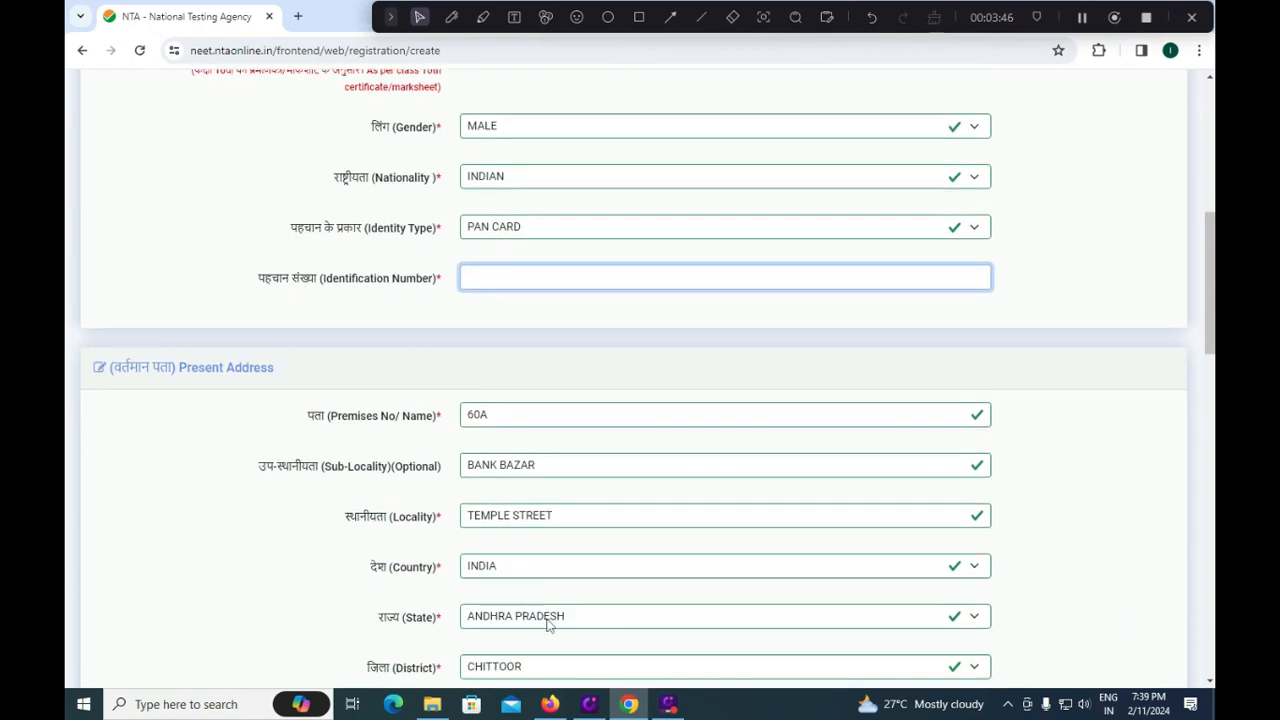
pyautogui.scroll(-1, 548, 623)
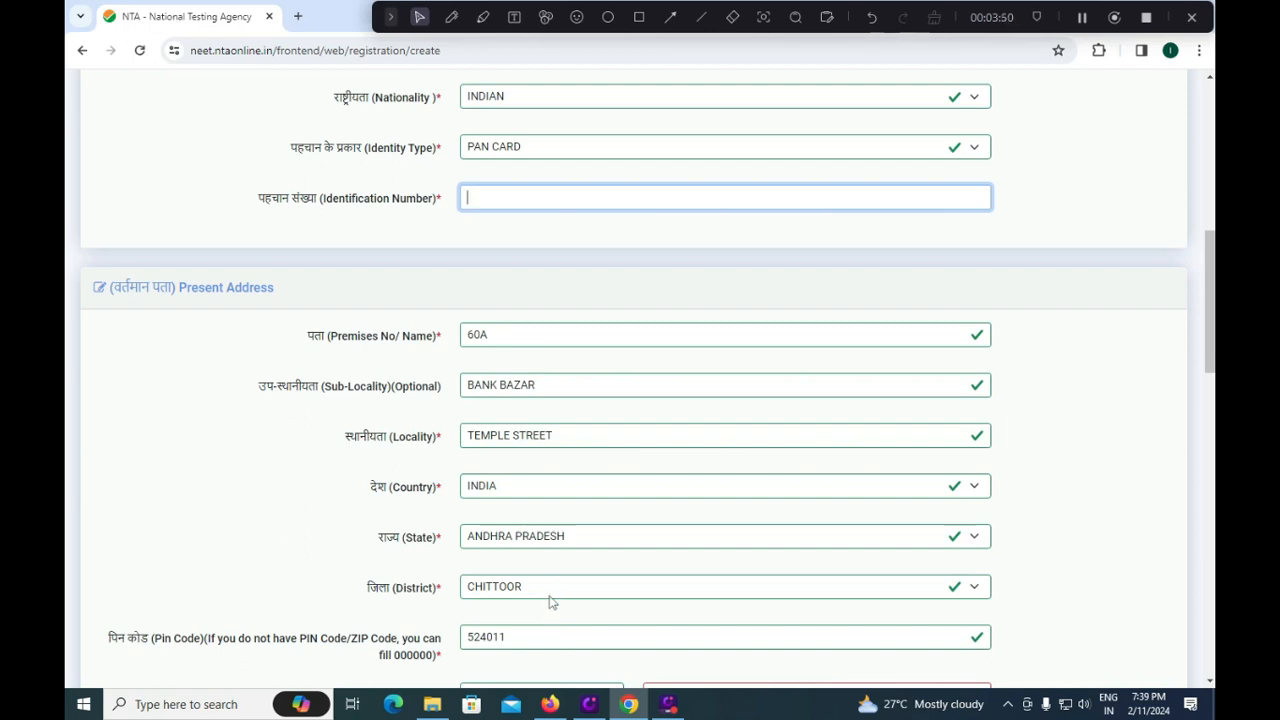
pyautogui.scroll(-1, 546, 637)
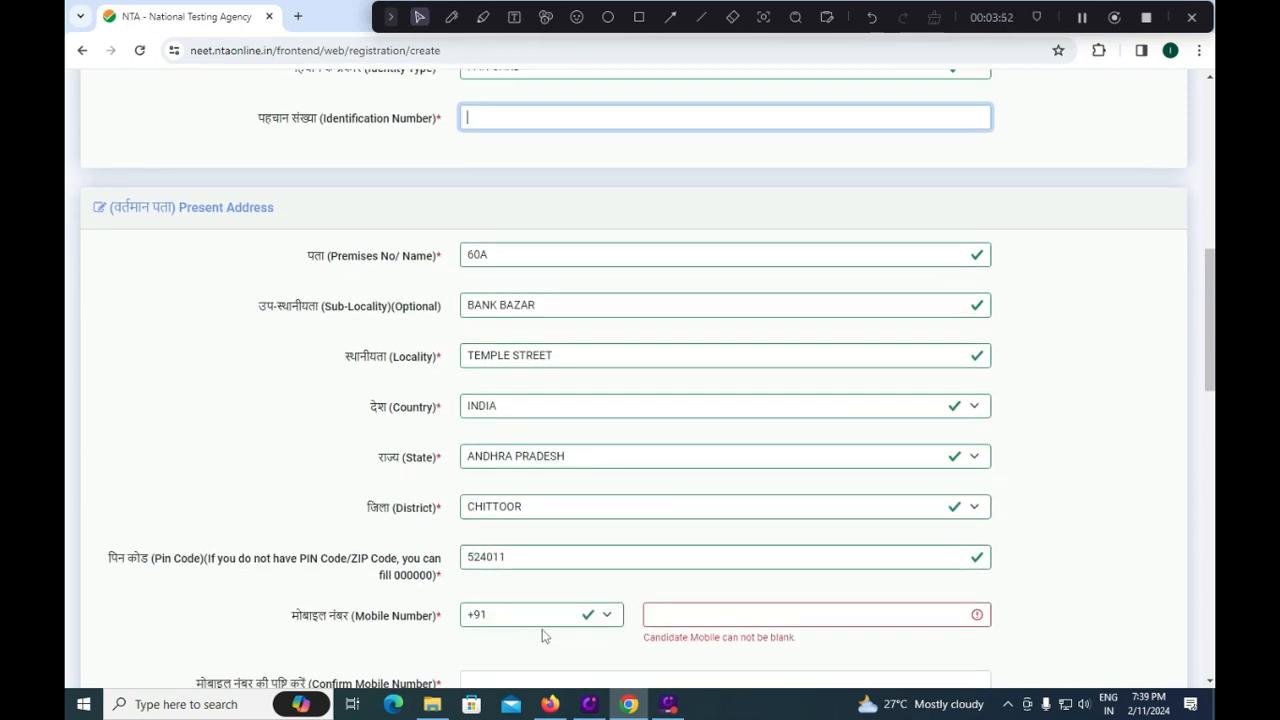
pyautogui.click(685, 613)
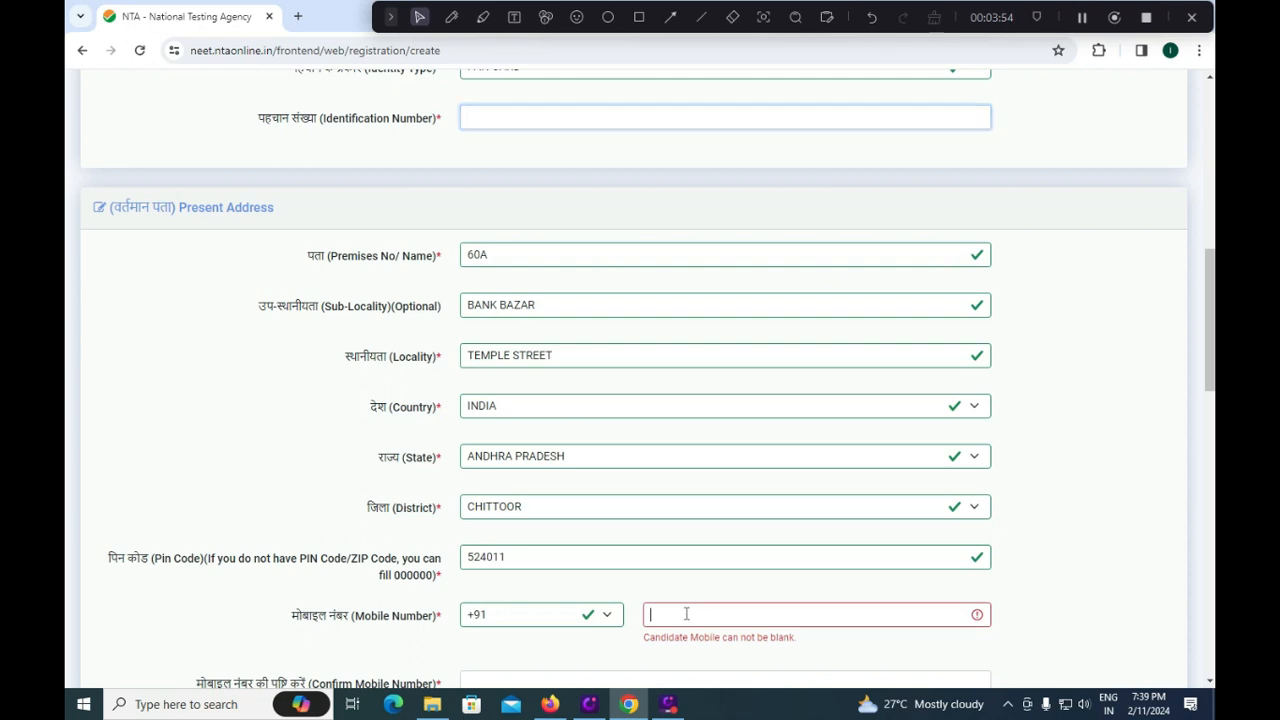
pyautogui.click(608, 632)
pyautogui.click(608, 628)
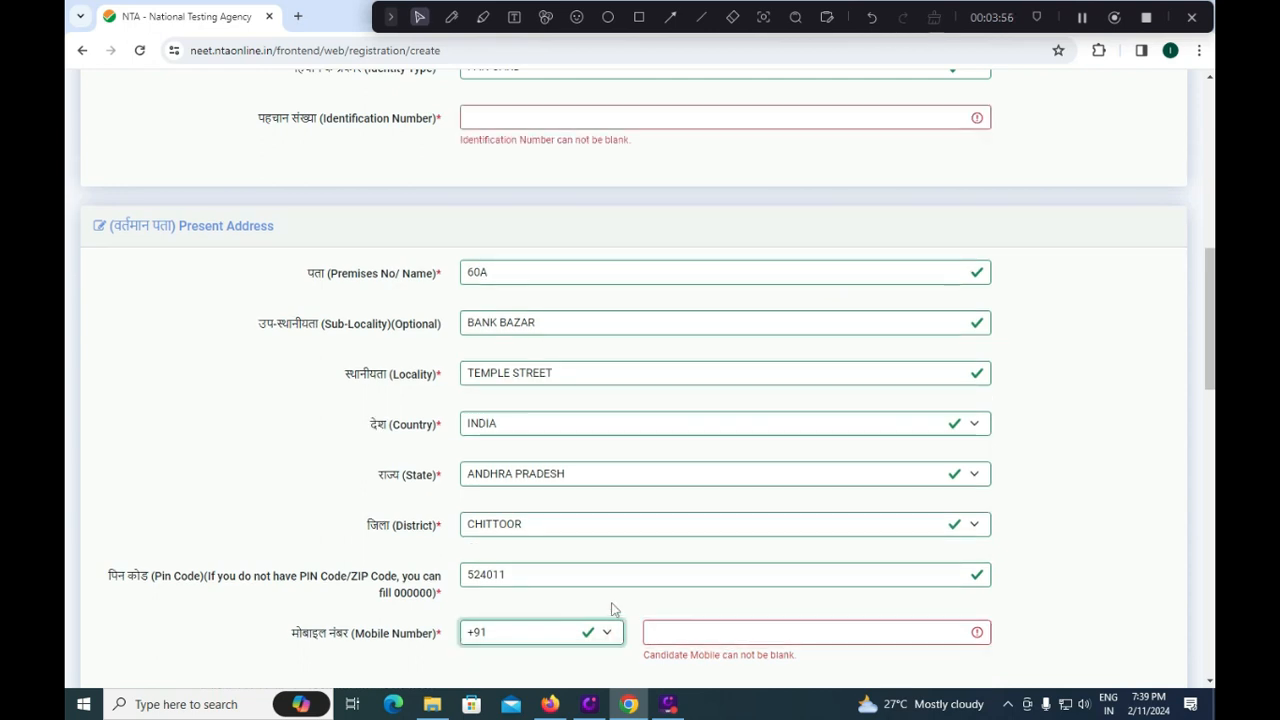
pyautogui.scroll(-1, 614, 608)
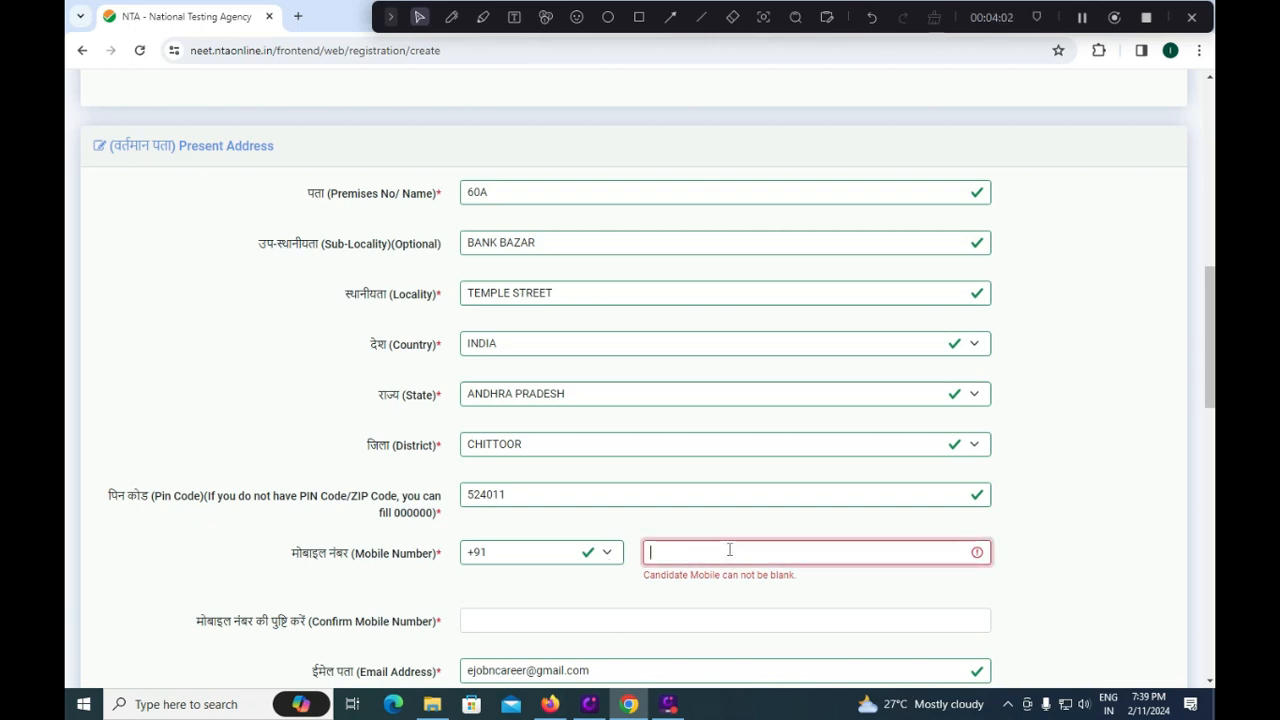
pyautogui.scroll(-1, 646, 560)
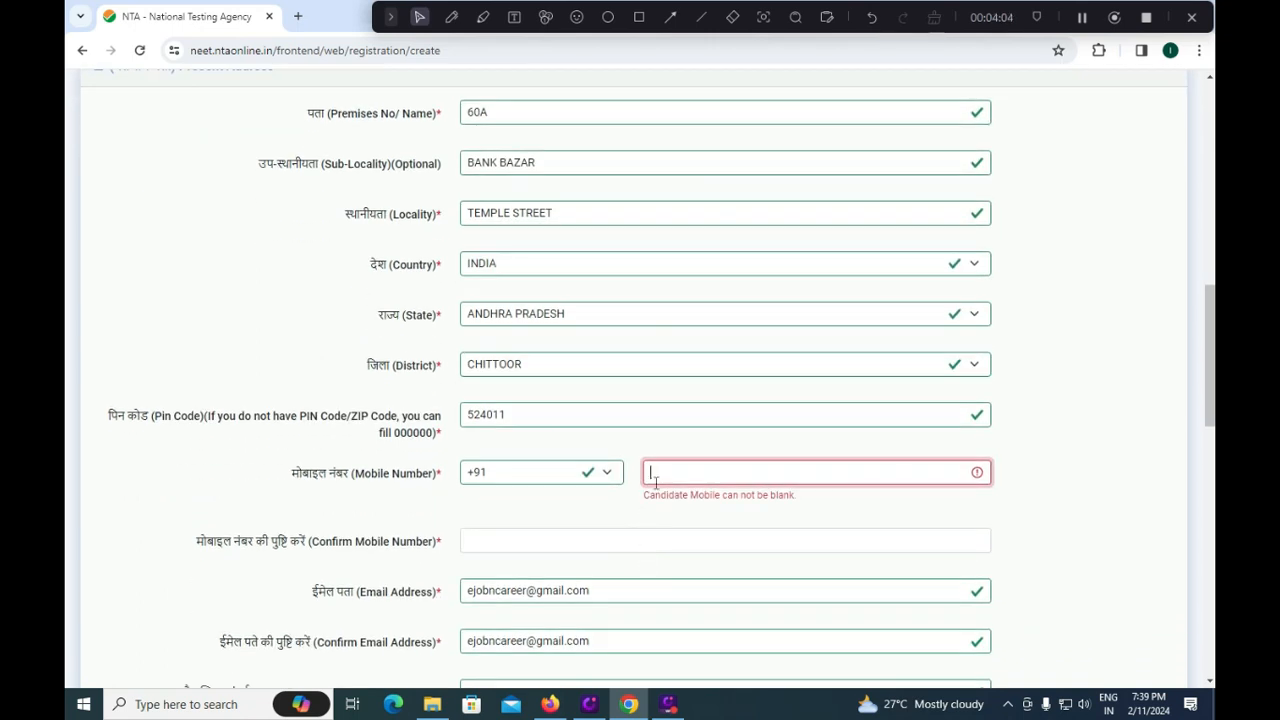
pyautogui.click(534, 538)
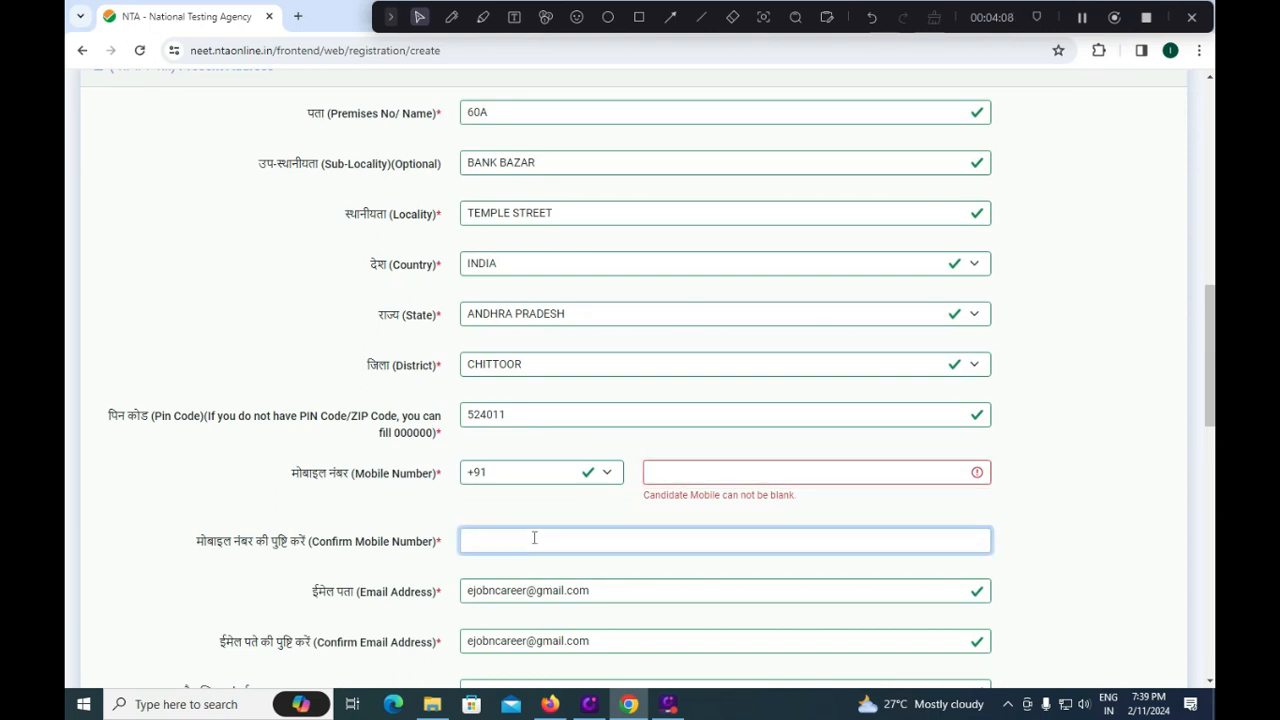
pyautogui.scroll(-2, 535, 538)
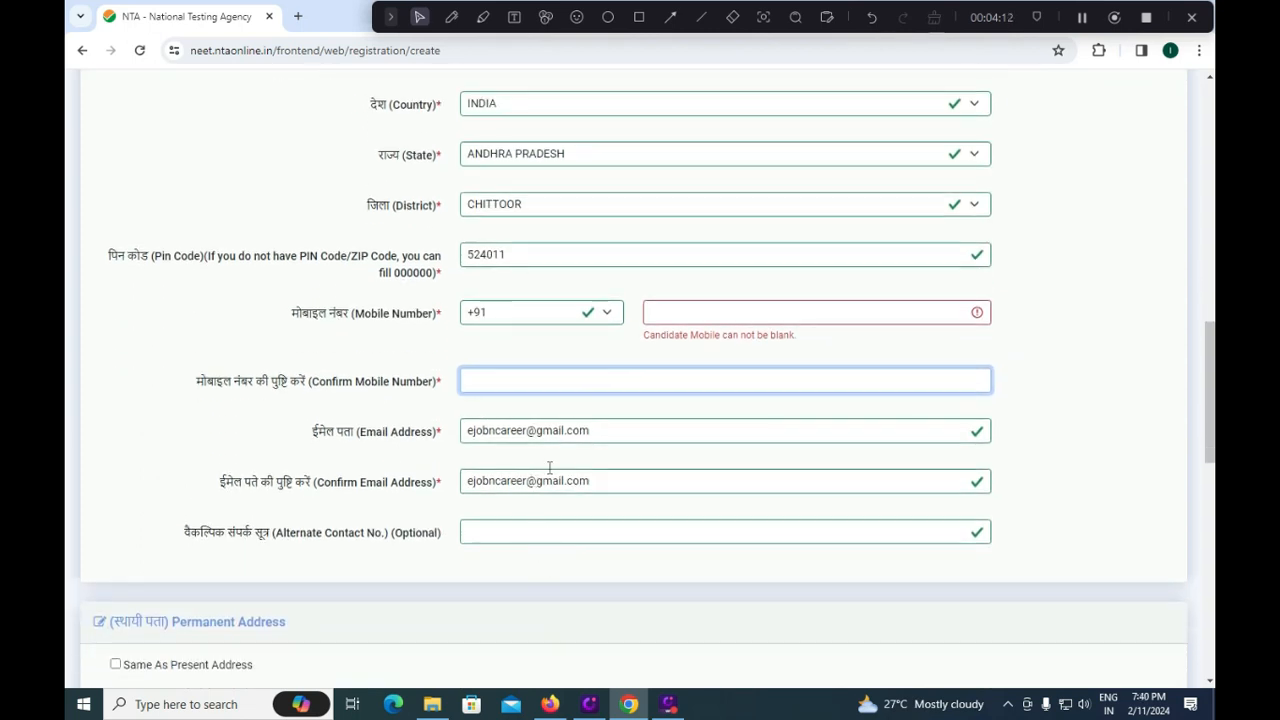
pyautogui.click(600, 431)
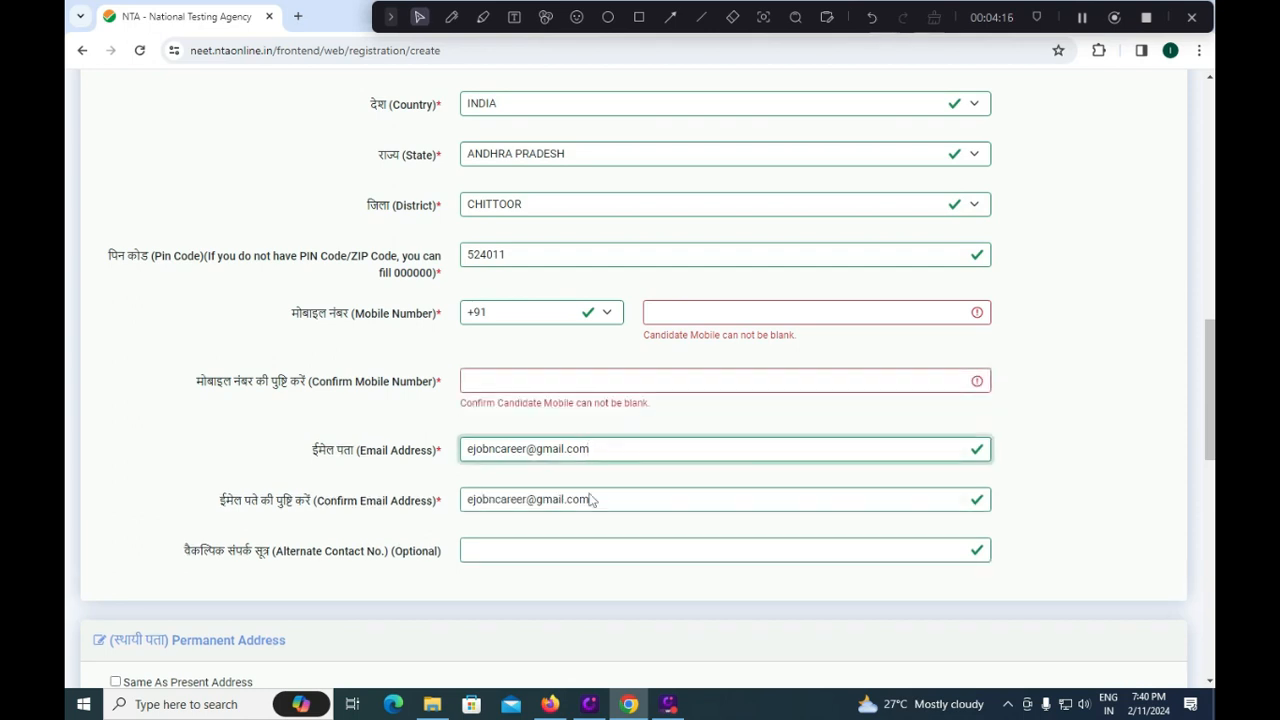
pyautogui.click(605, 503)
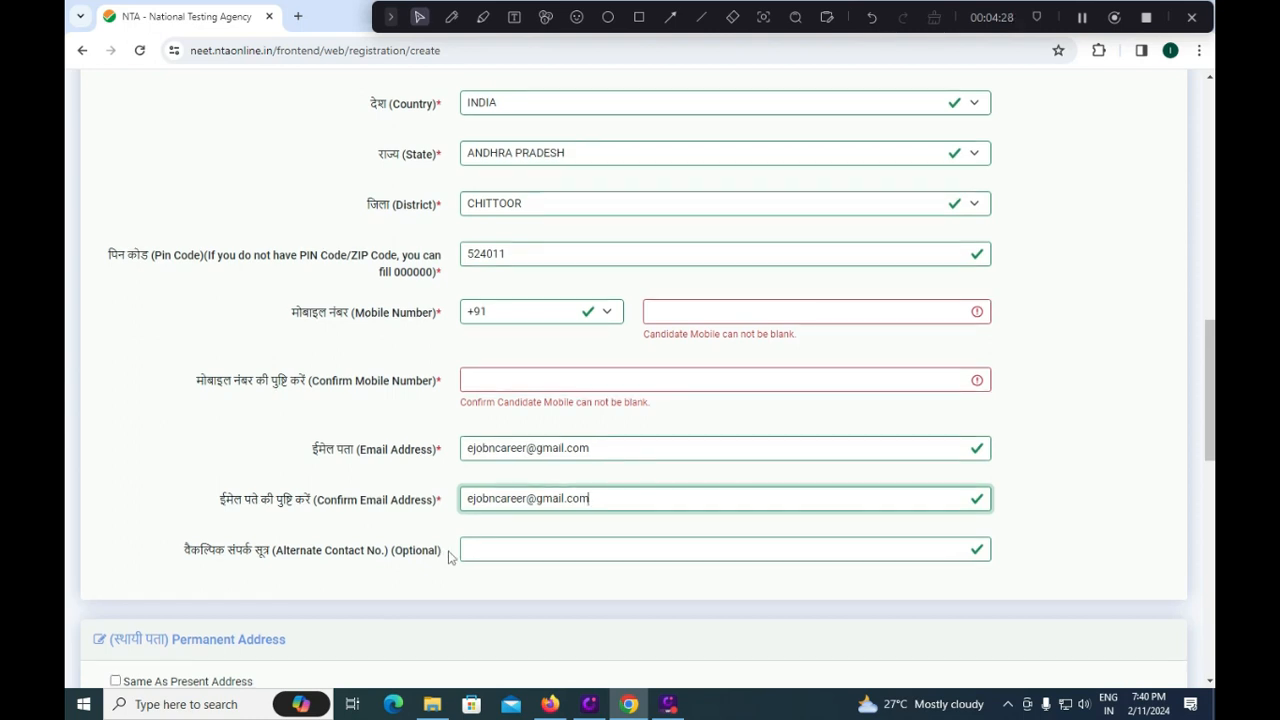
pyautogui.scroll(-1, 448, 557)
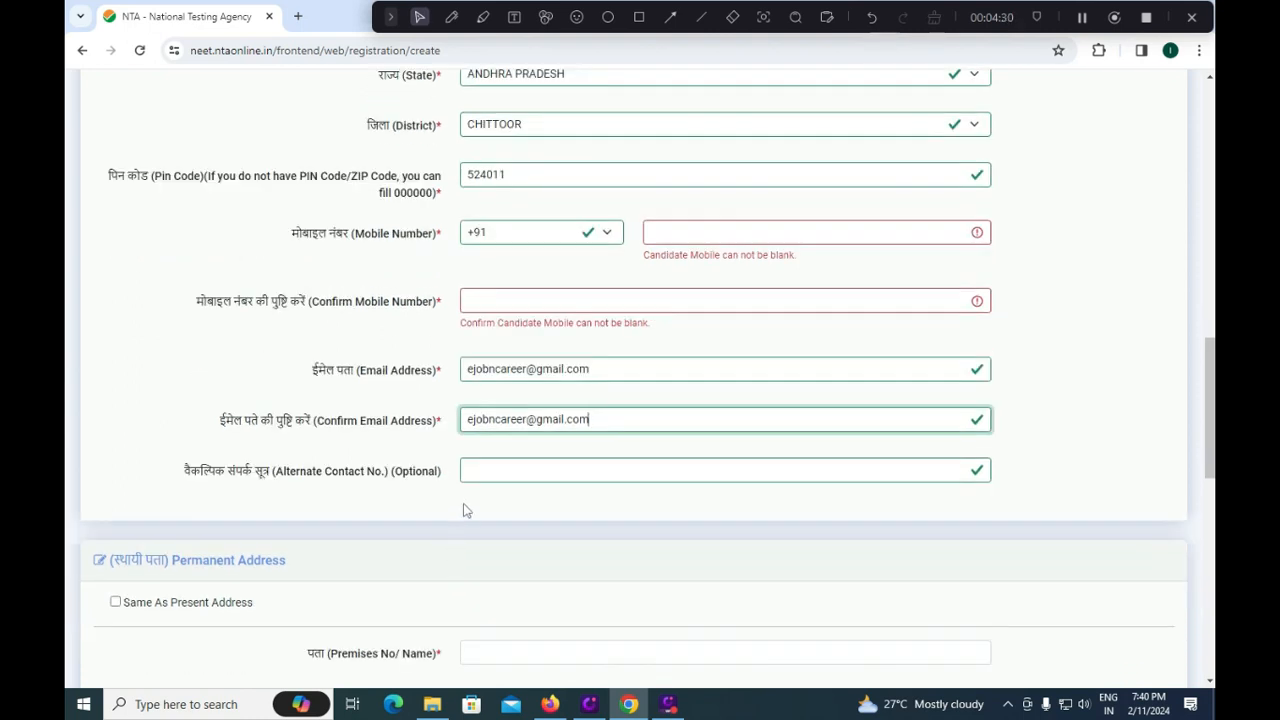
pyautogui.scroll(-1, 464, 491)
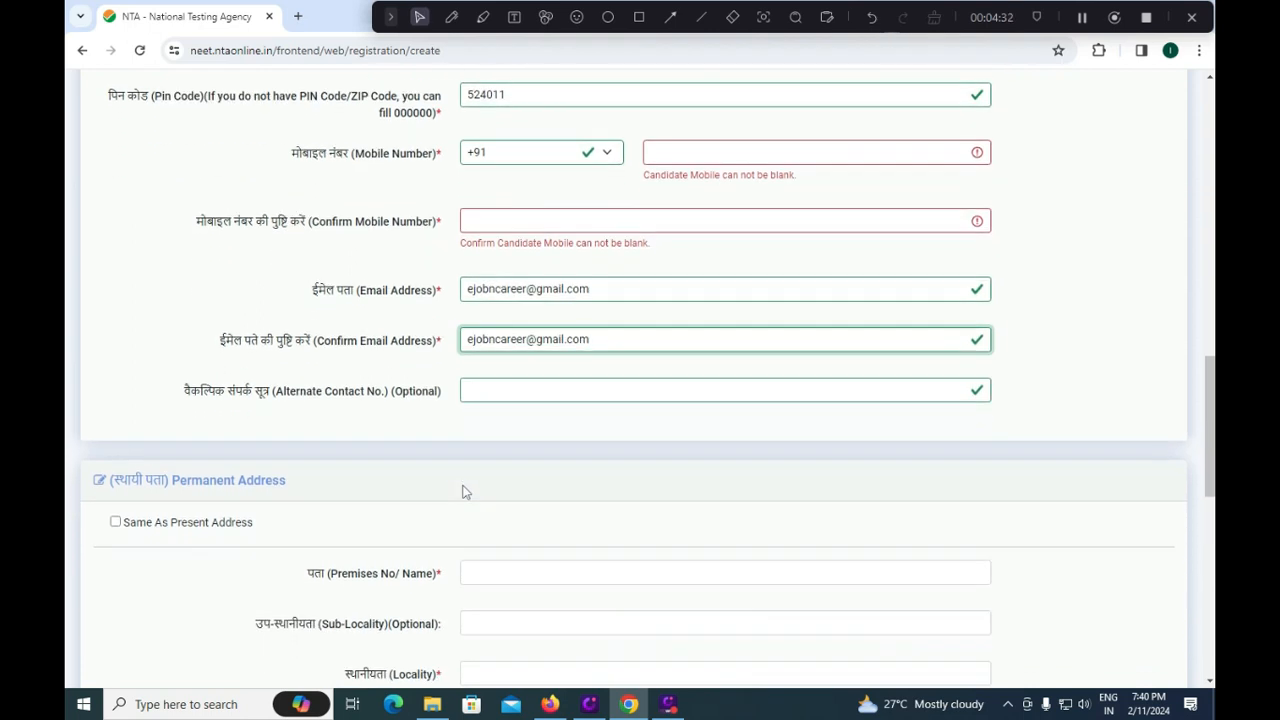
pyautogui.scroll(-1, 464, 491)
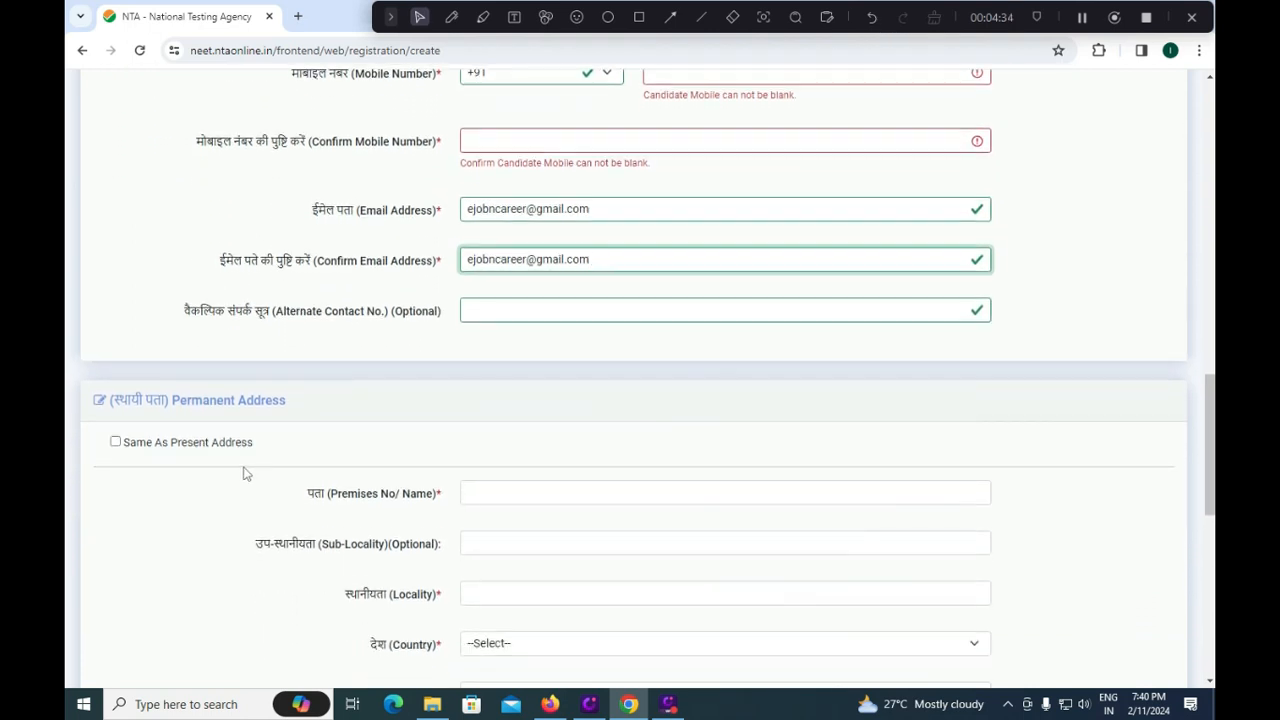
# Tick 'Same As Present Address' for the permanent address, then select the Password field.
pyautogui.click(115, 442)
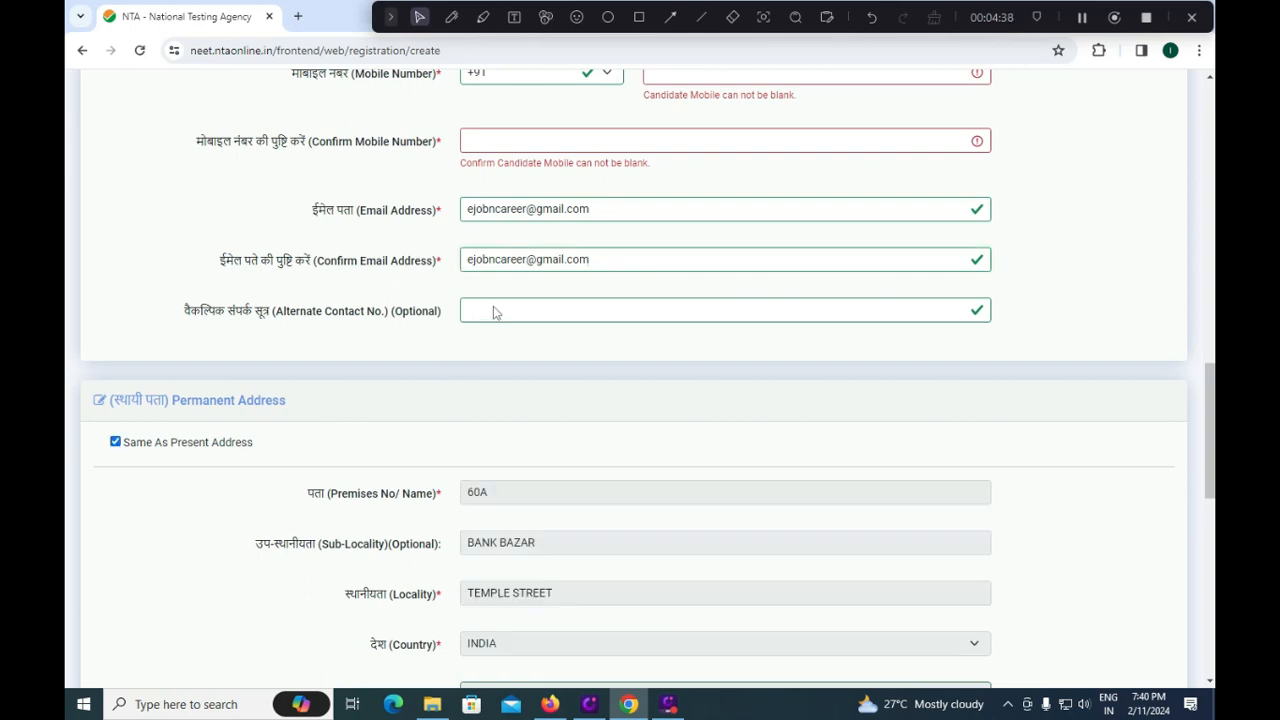
pyautogui.scroll(-3, 492, 505)
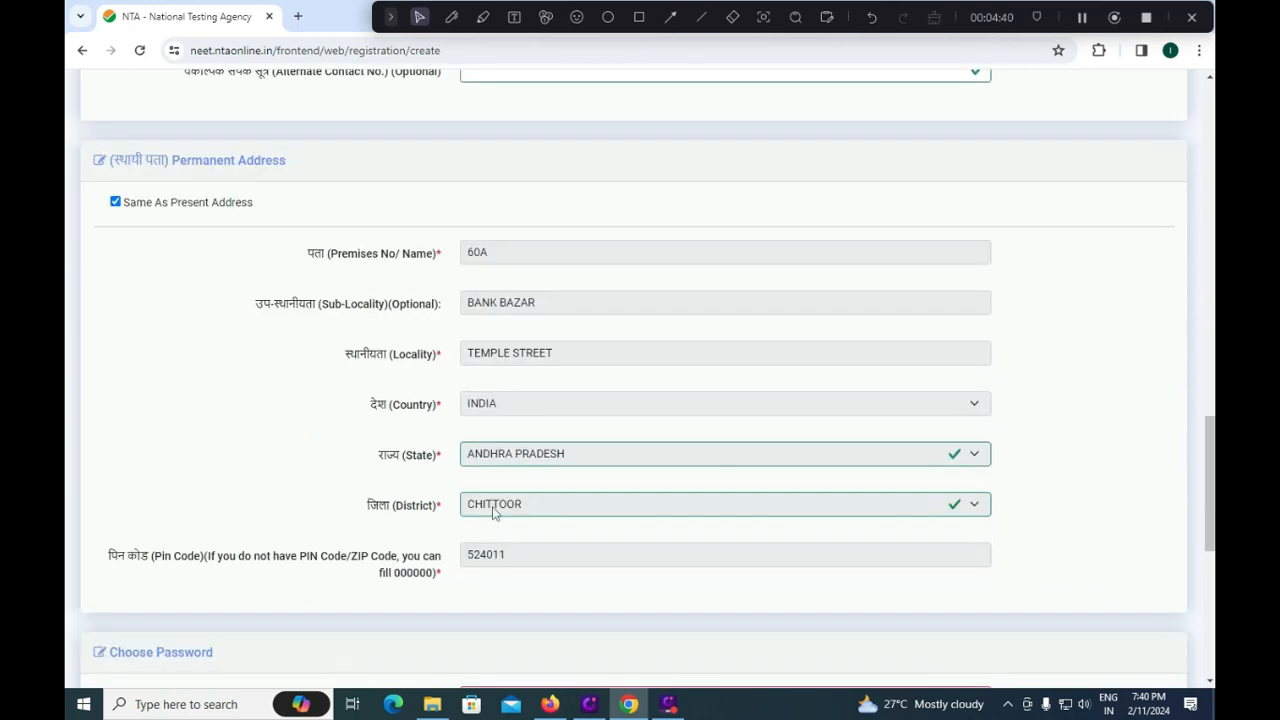
pyautogui.scroll(-1, 492, 510)
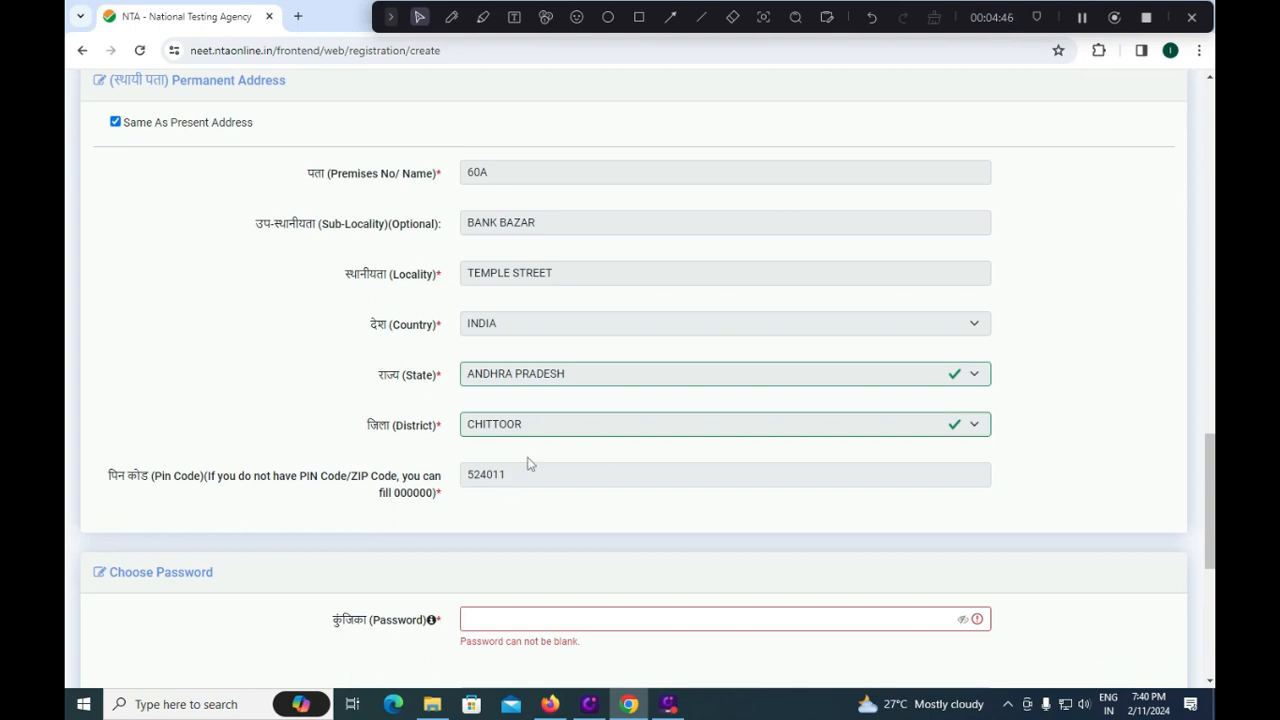
pyautogui.scroll(-1, 529, 466)
pyautogui.click(512, 538)
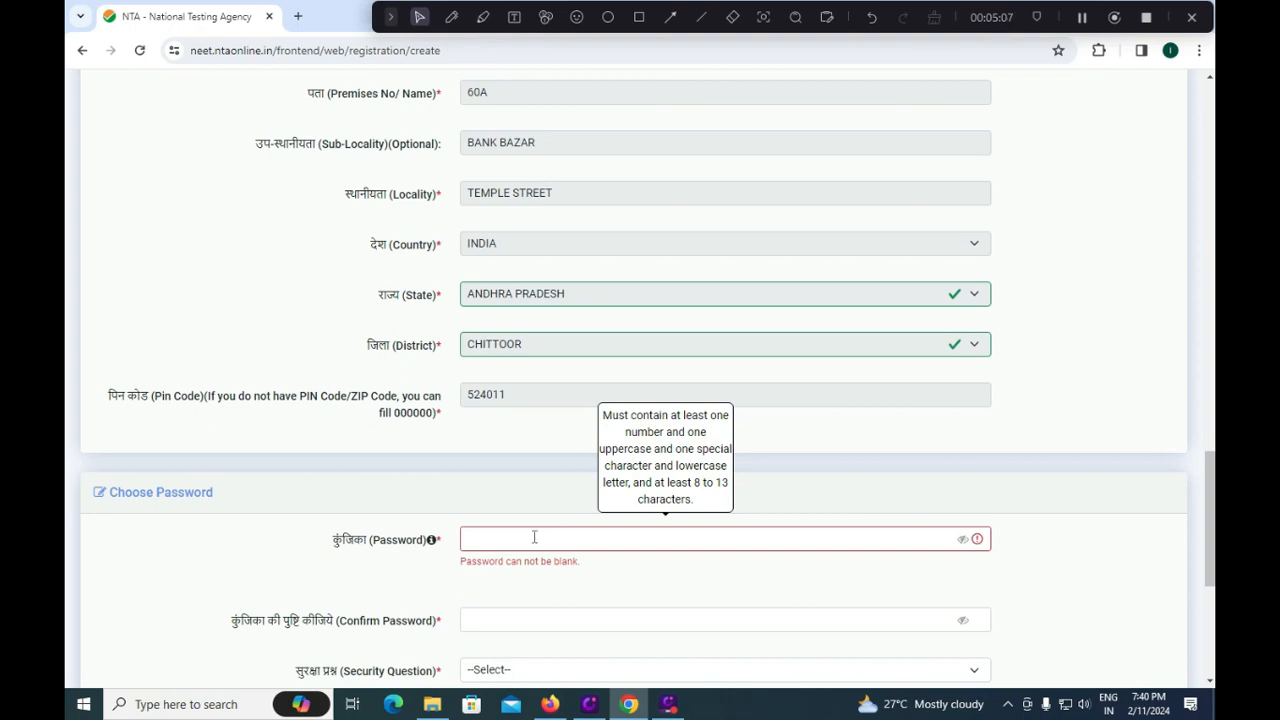
# Set the security question to 'What is the name of your first school?'.
pyautogui.click(507, 610)
pyautogui.scroll(-2, 507, 606)
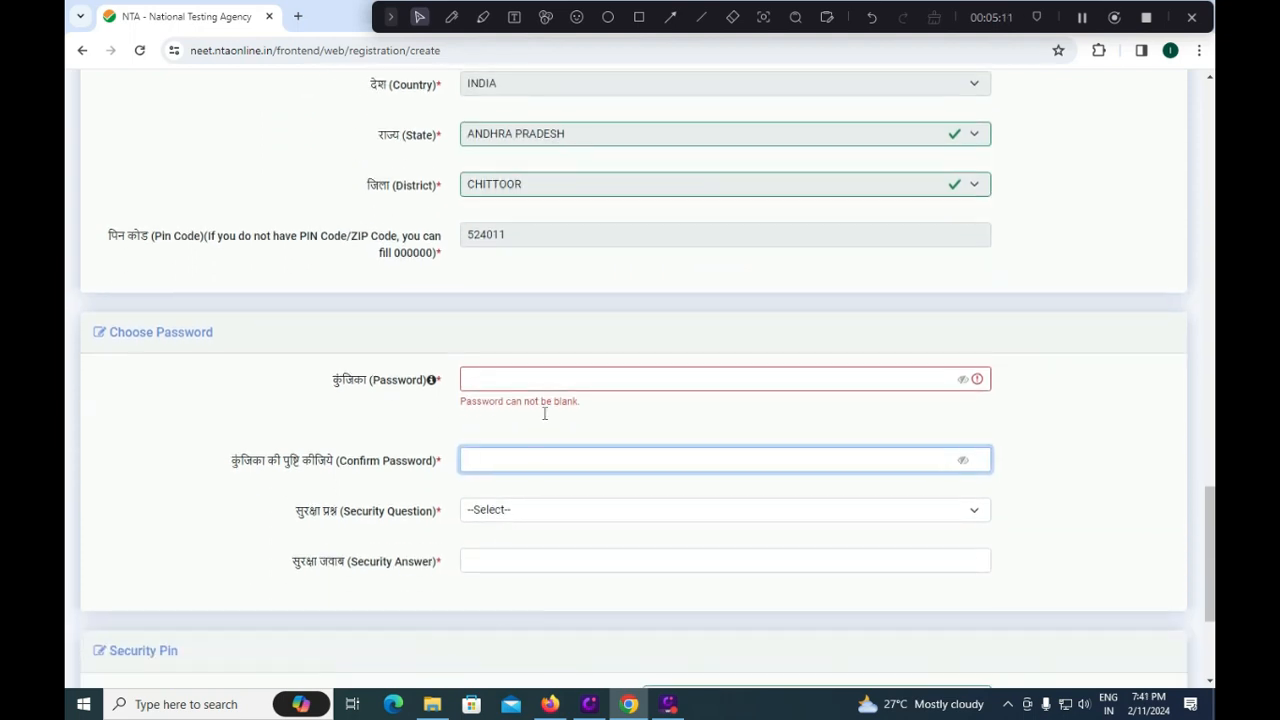
pyautogui.moveTo(559, 377)
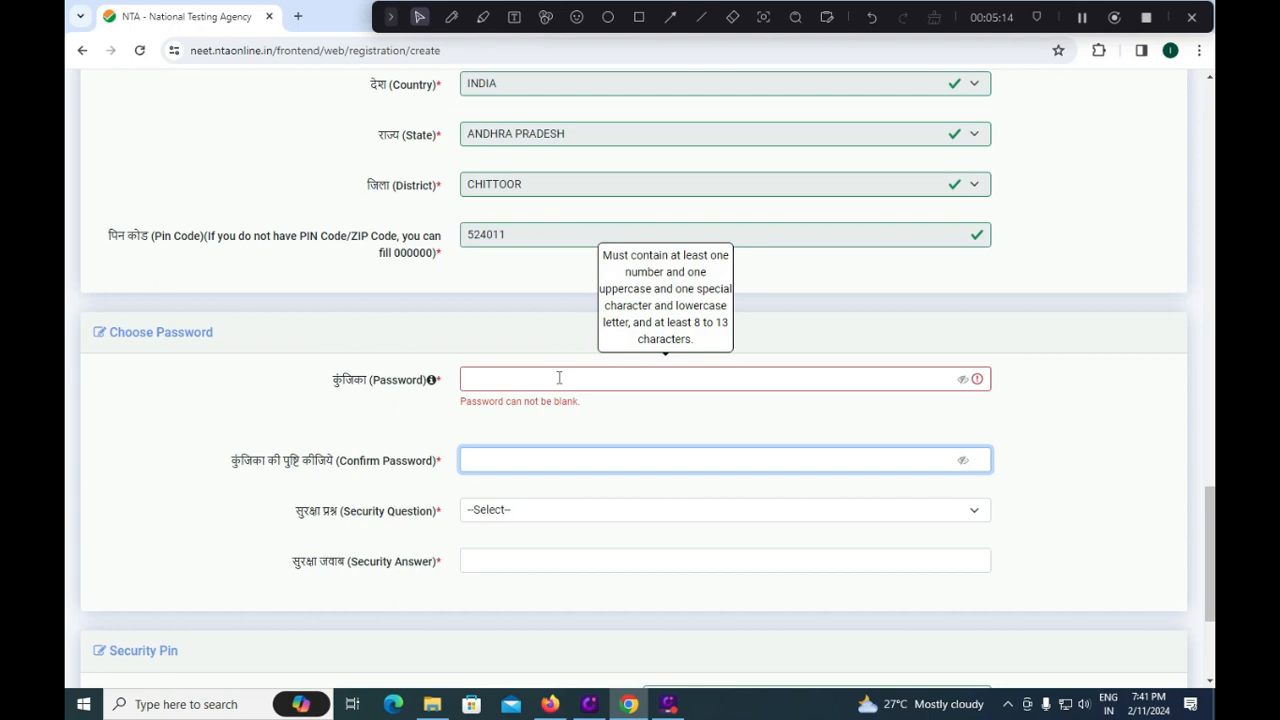
pyautogui.click(520, 514)
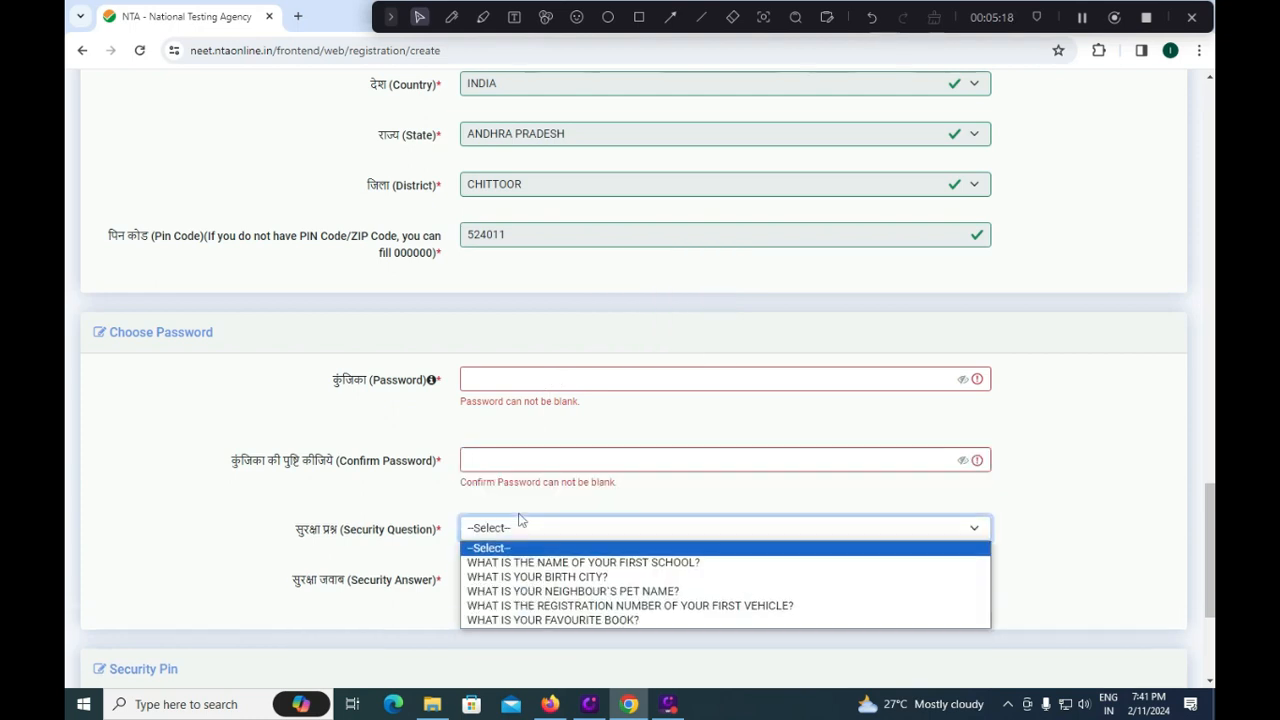
pyautogui.click(550, 563)
pyautogui.click(513, 580)
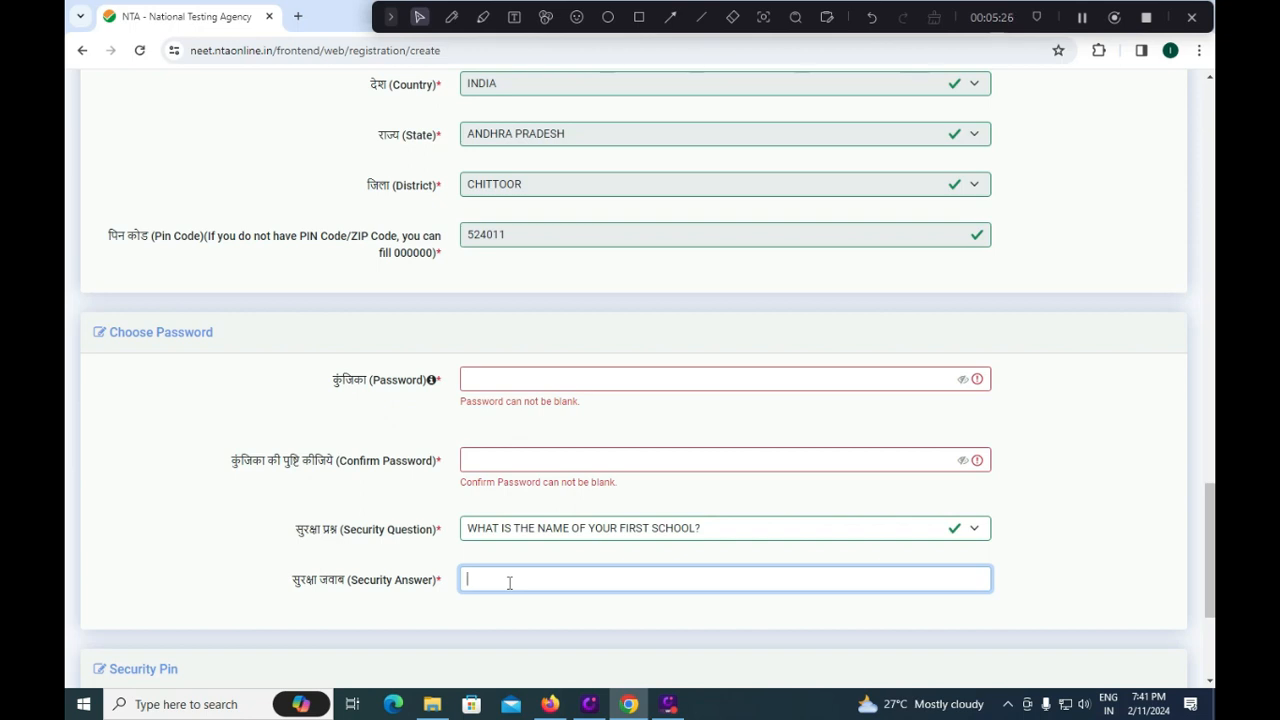
# Scroll to the bottom of the form and outline the submit section in red.
pyautogui.scroll(-1, 509, 578)
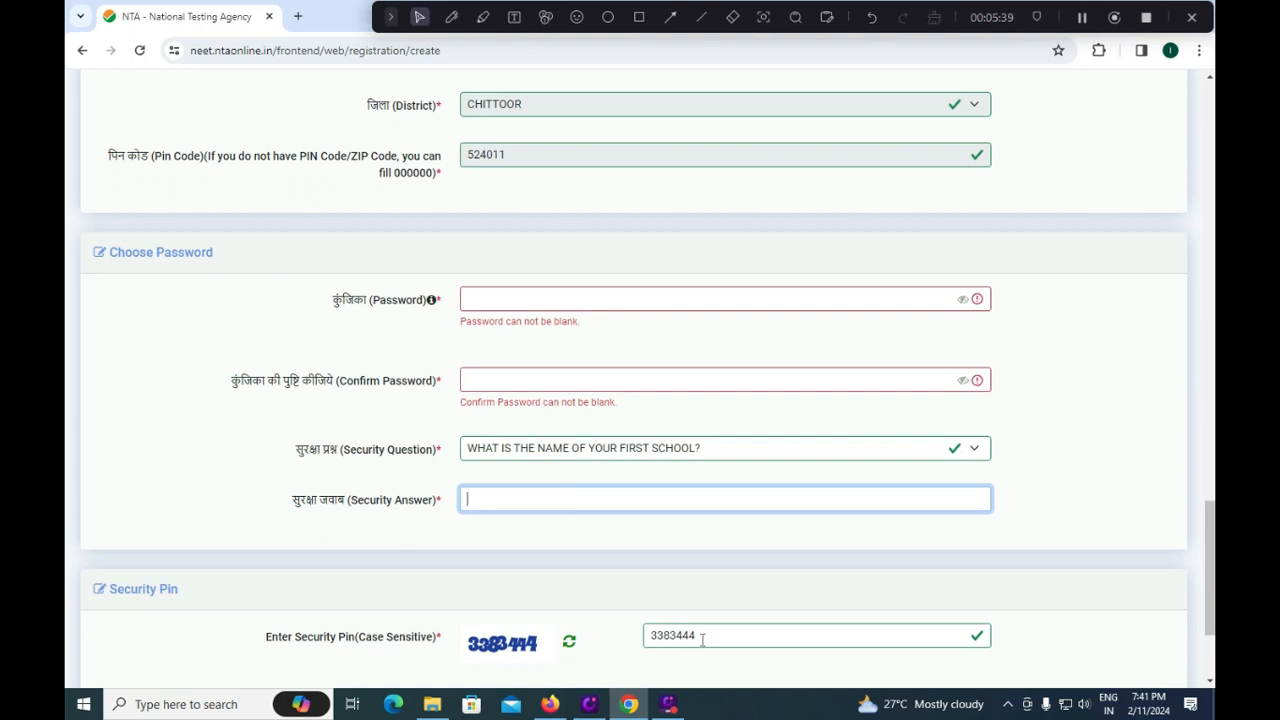
pyautogui.scroll(-3, 729, 634)
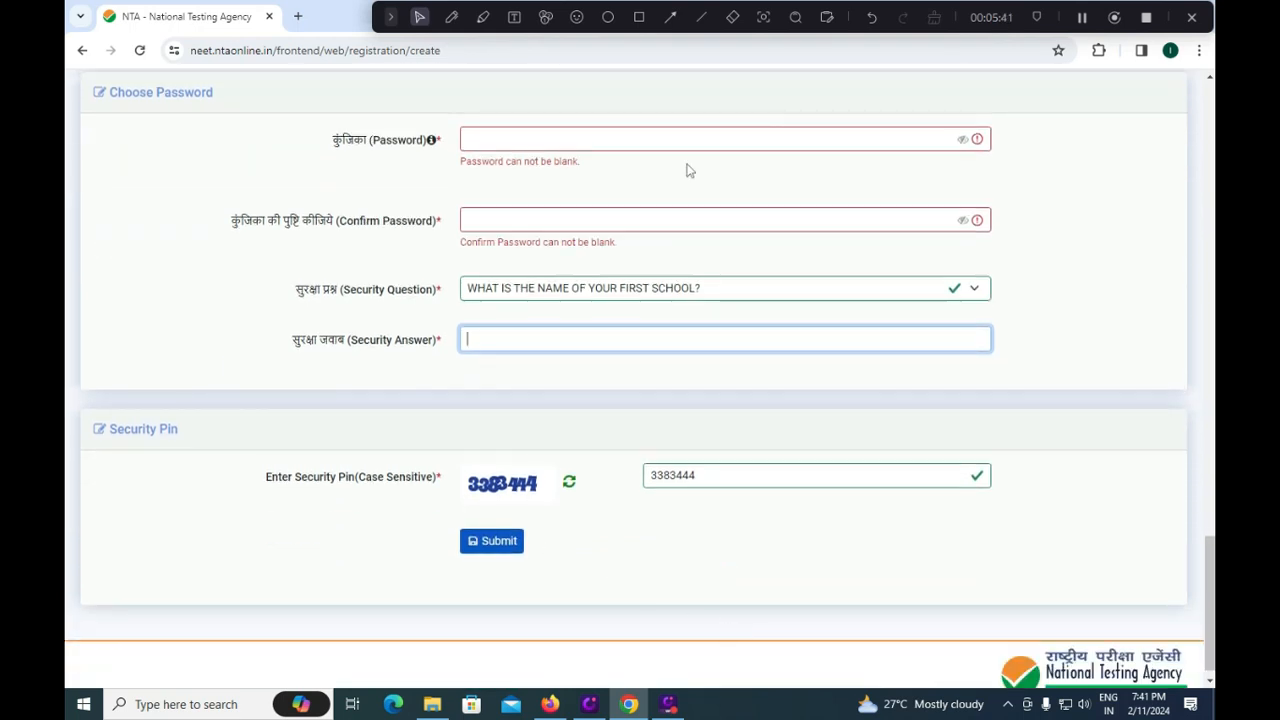
pyautogui.click(639, 17)
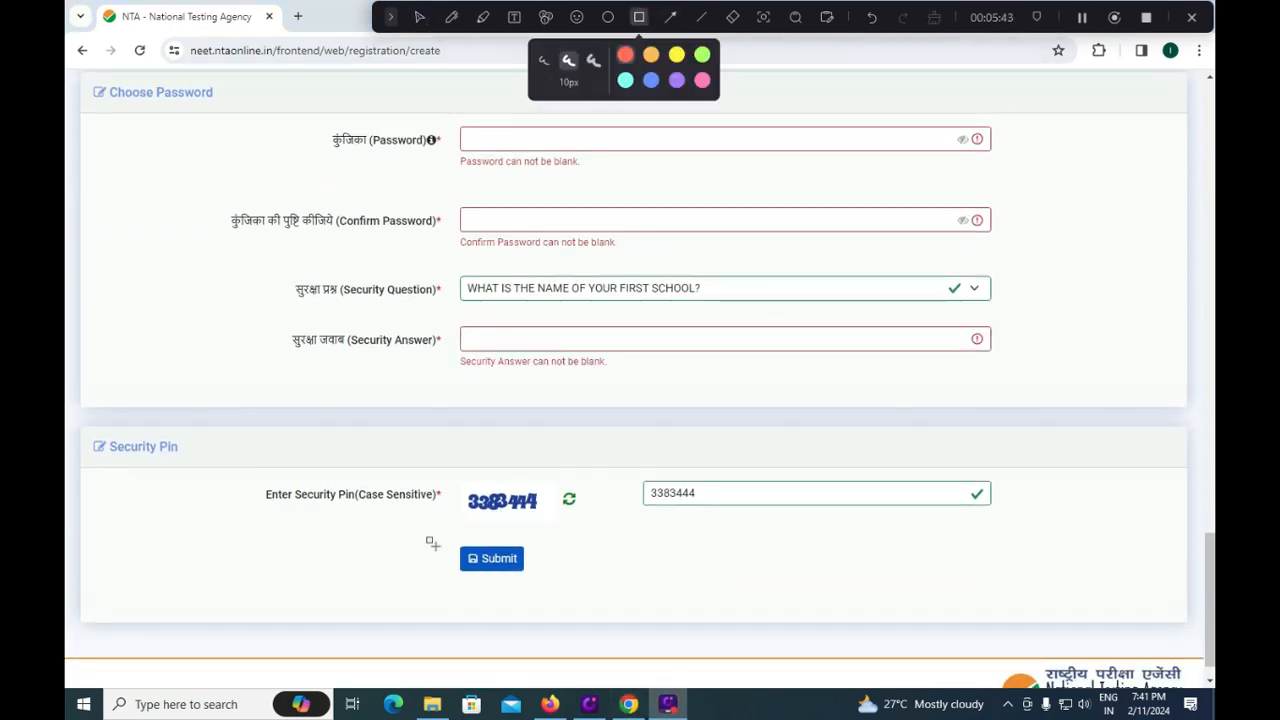
pyautogui.moveTo(428, 532); pyautogui.dragTo(572, 597)
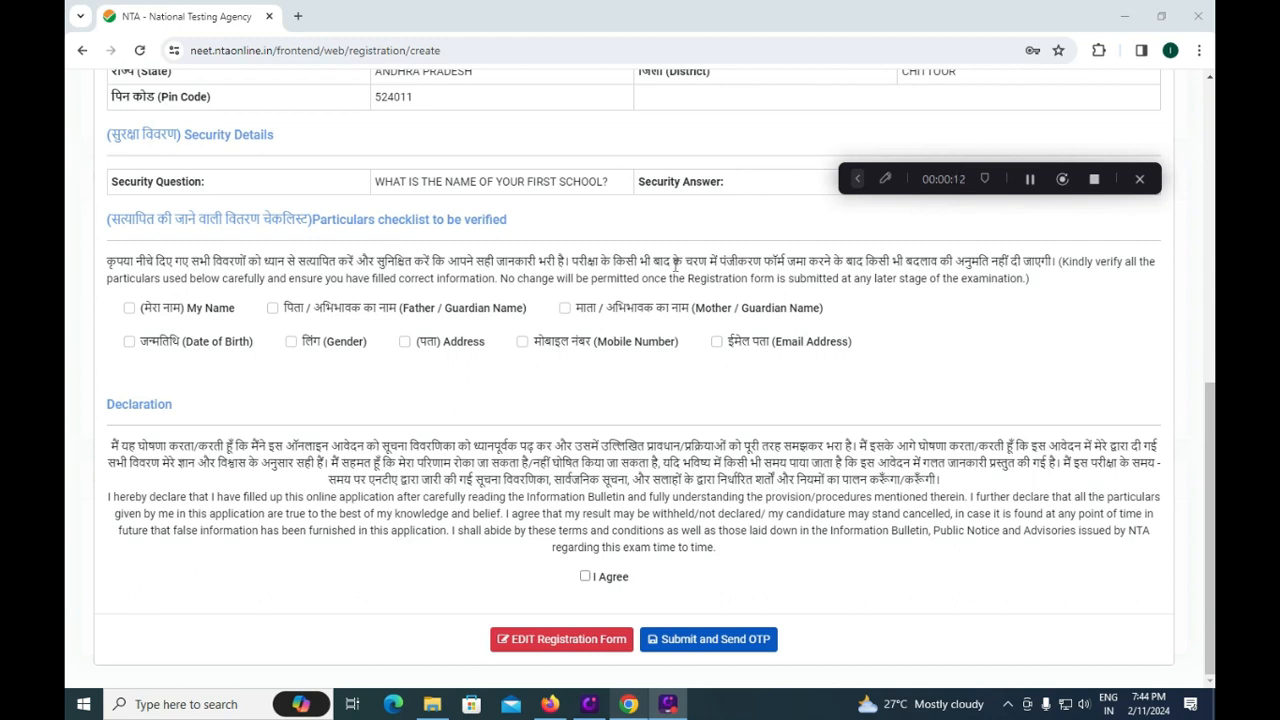
# Tick verified for name, parents' names, birth date, gender, address, mobile and email.
pyautogui.click(130, 309)
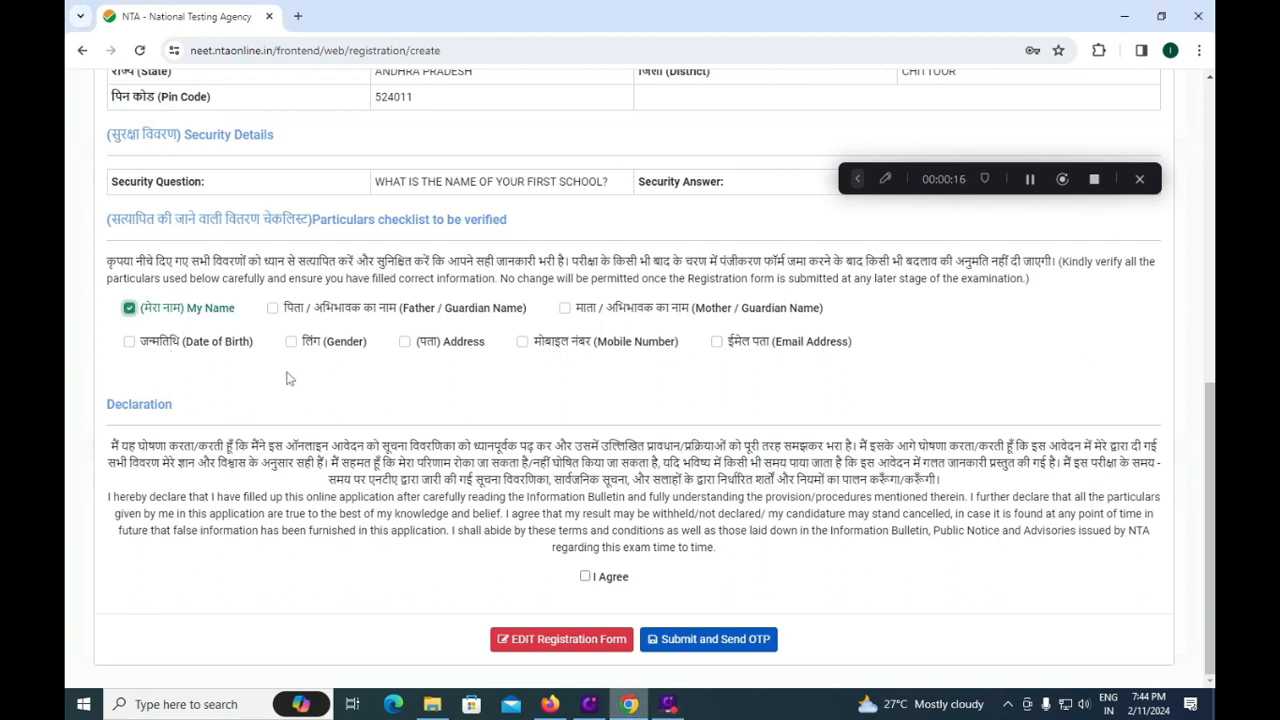
pyautogui.click(273, 310)
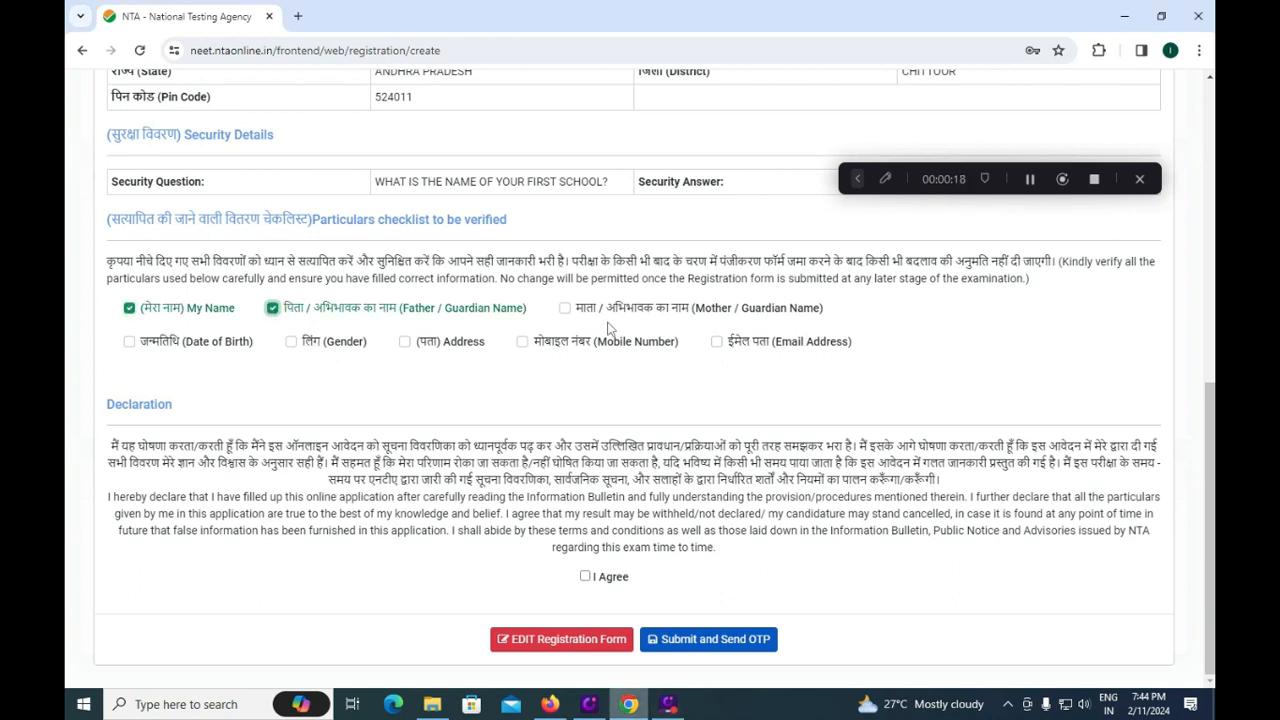
pyautogui.click(565, 309)
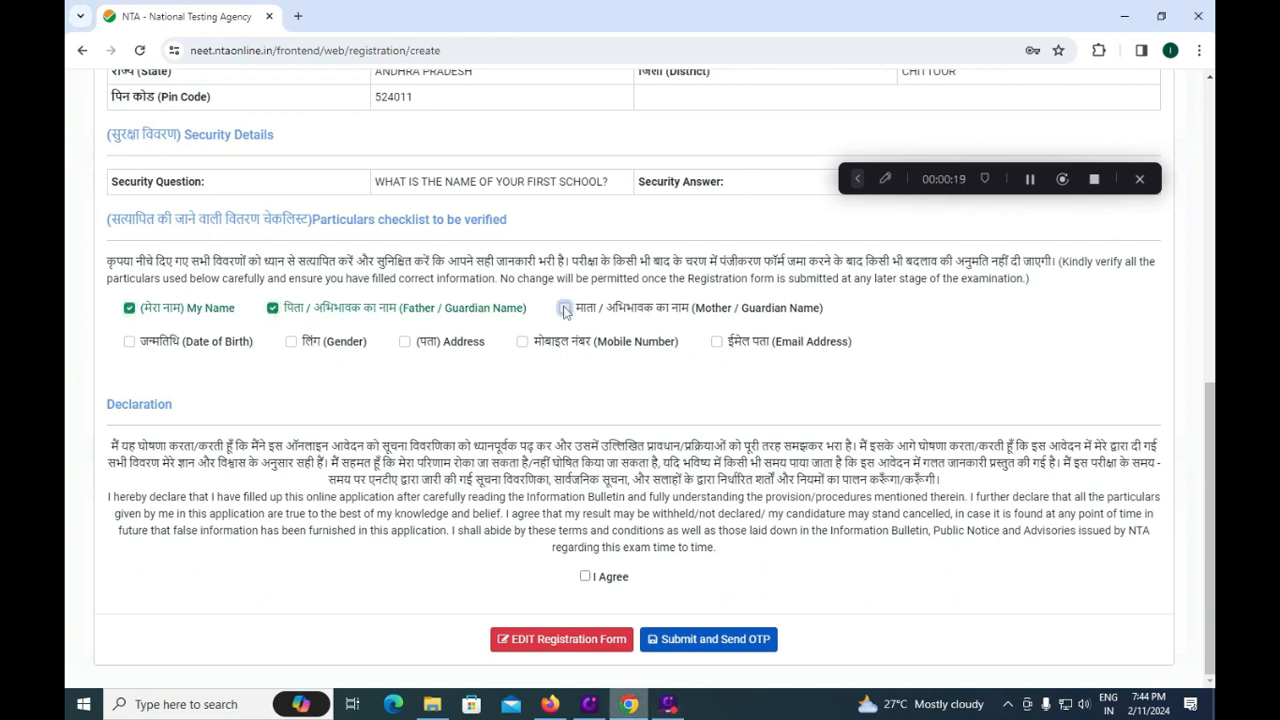
pyautogui.click(129, 342)
pyautogui.click(291, 342)
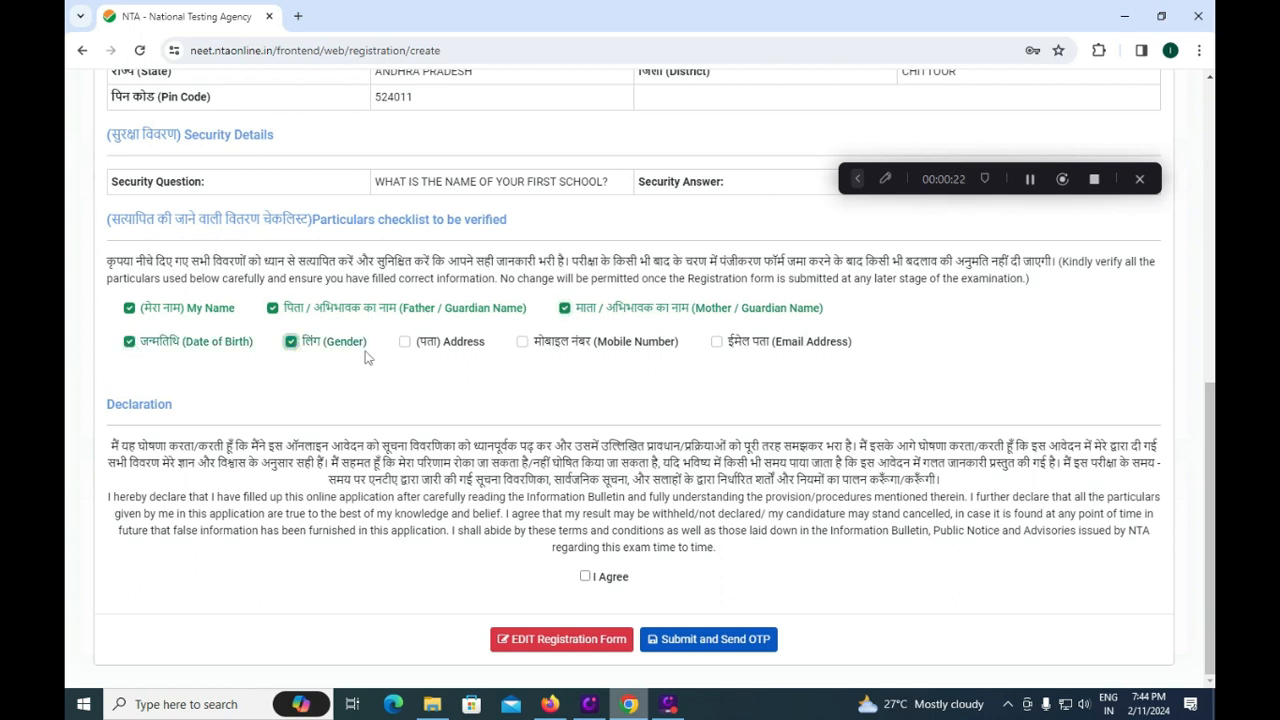
pyautogui.click(404, 342)
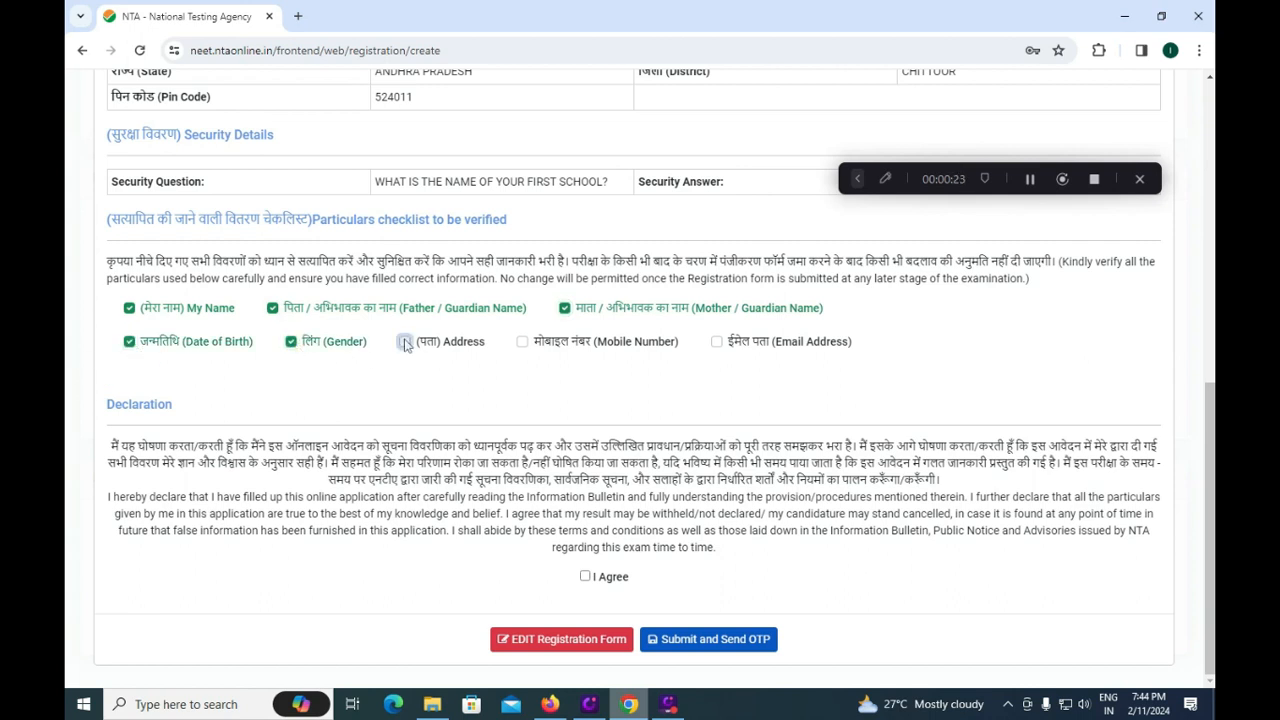
pyautogui.click(531, 340)
pyautogui.click(521, 342)
pyautogui.click(716, 342)
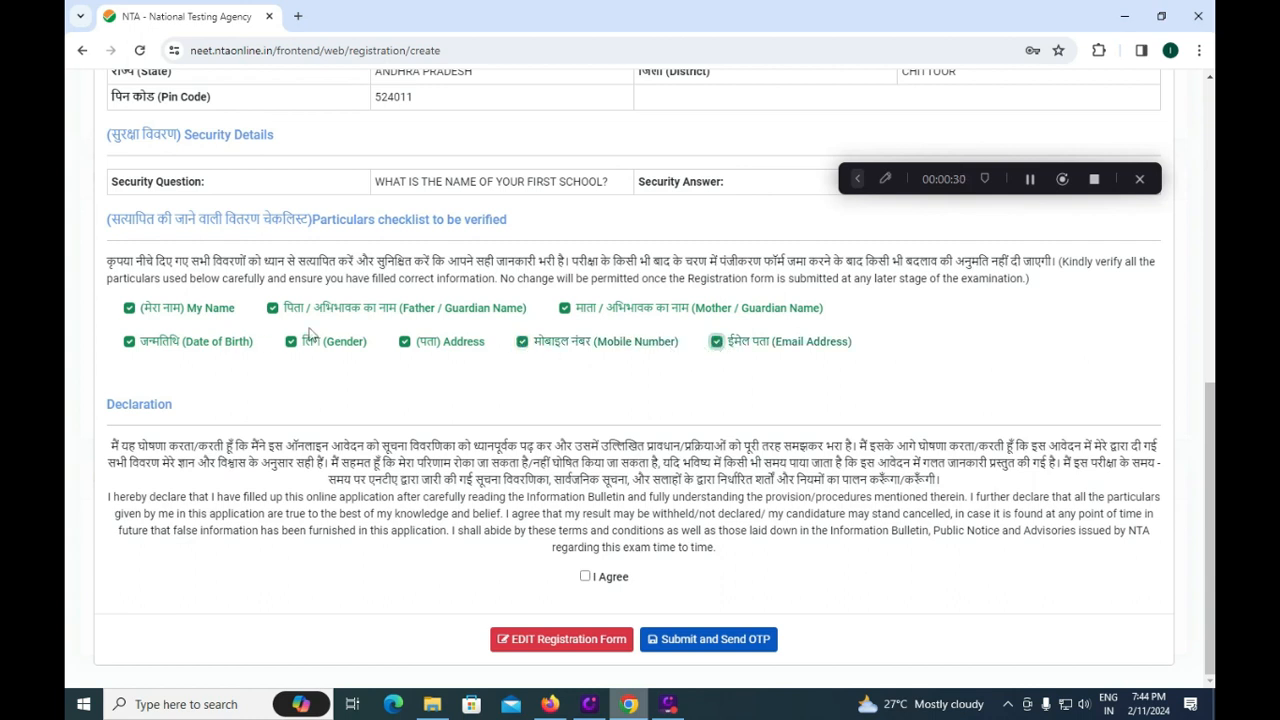
# Accept the declaration and draw red rectangles around the submit buttons.
pyautogui.click(585, 576)
pyautogui.click(856, 179)
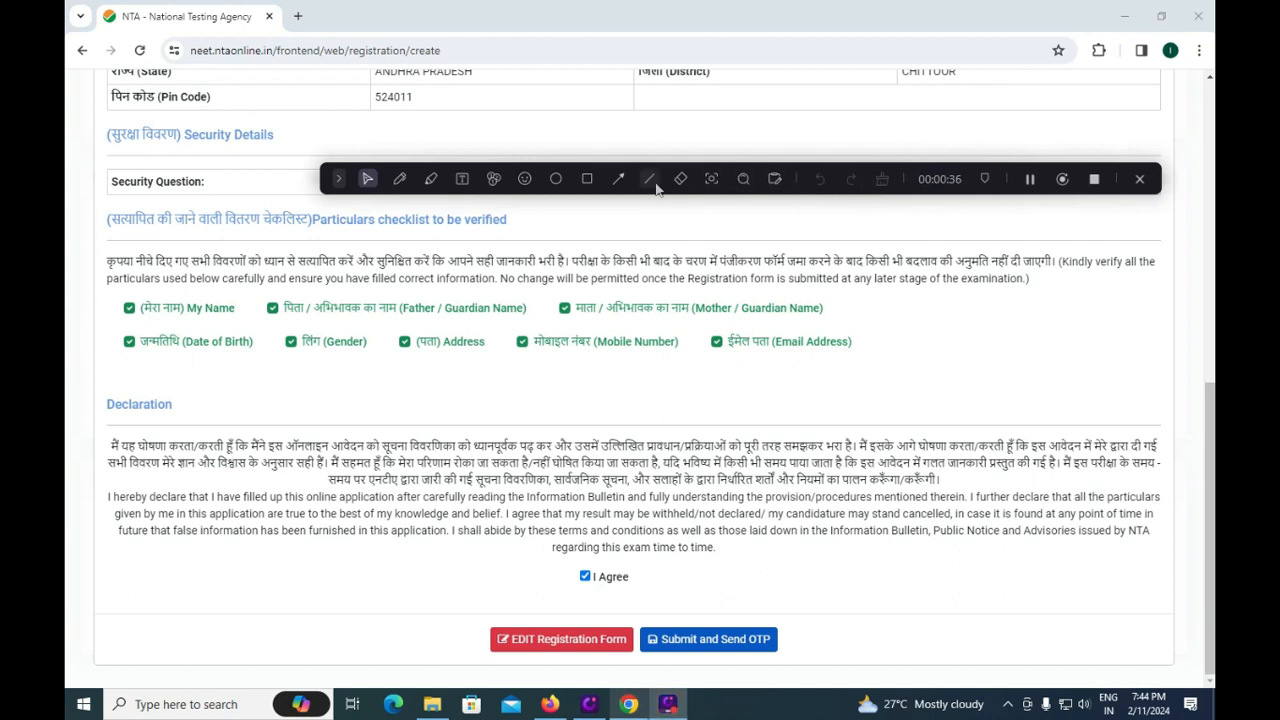
pyautogui.click(587, 178)
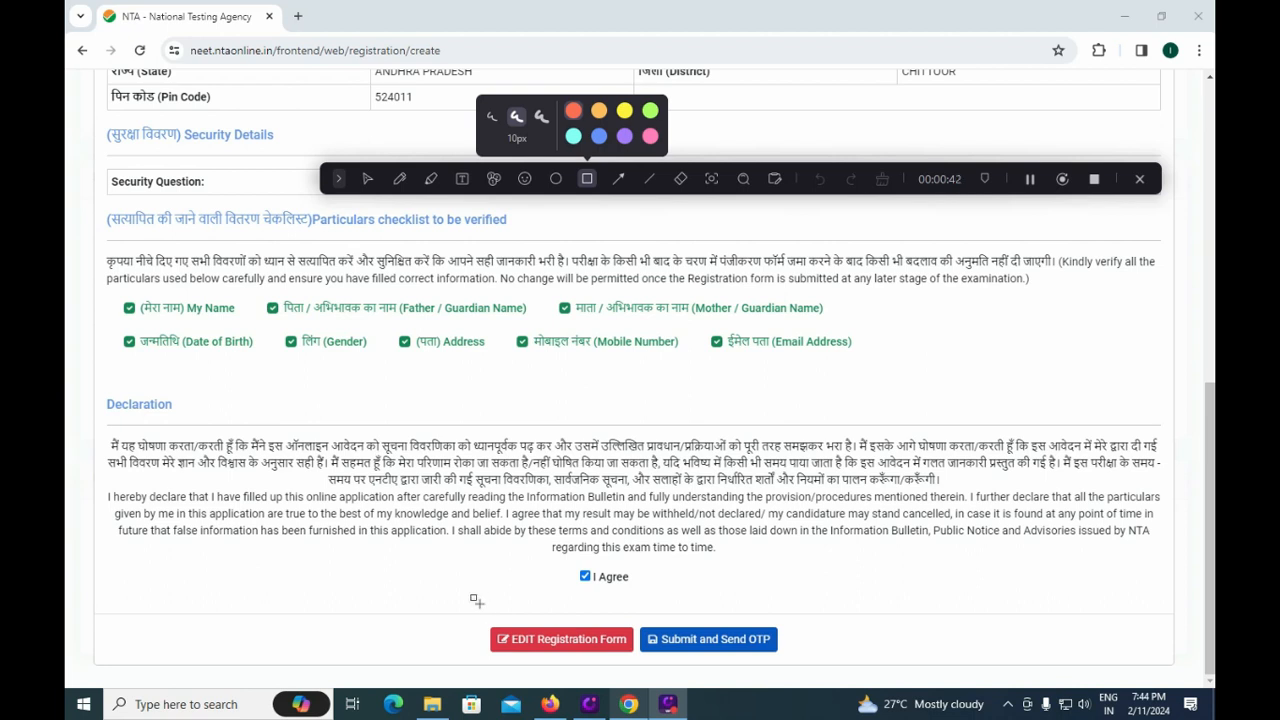
pyautogui.moveTo(468, 610)
pyautogui.mouseDown()
pyautogui.moveTo(488, 668)
pyautogui.moveTo(636, 668)
pyautogui.mouseUp()
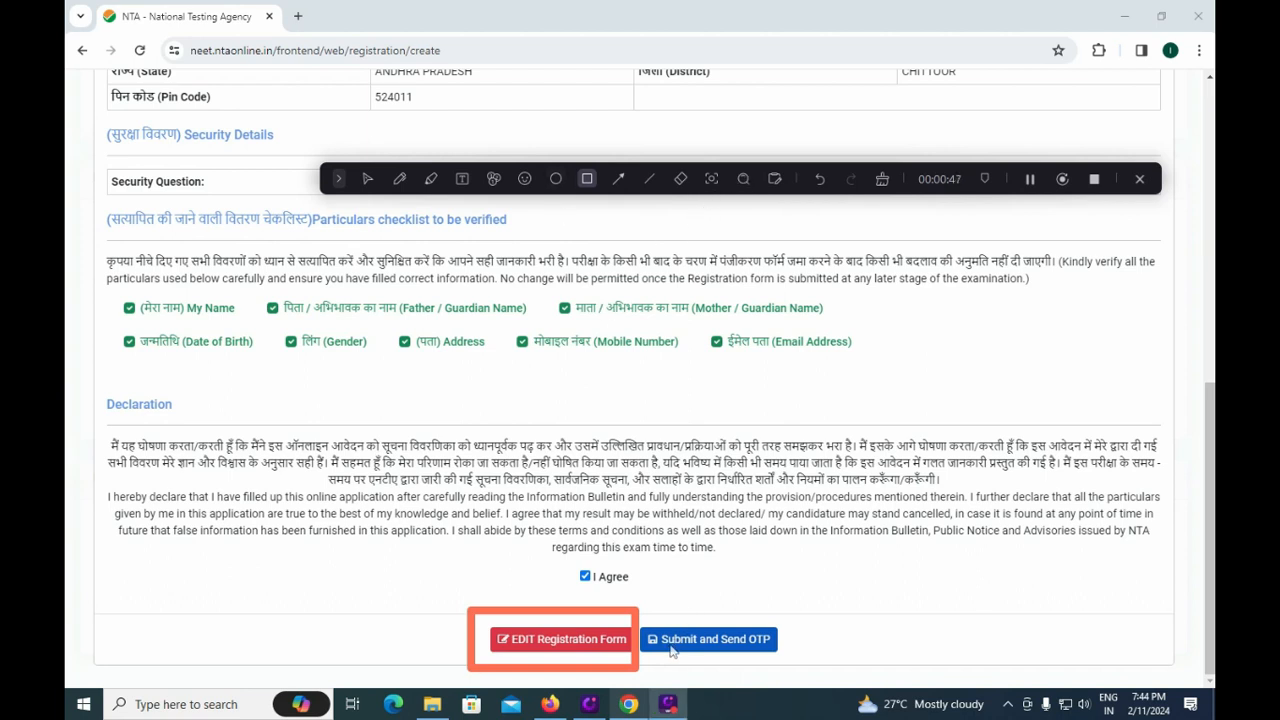
pyautogui.moveTo(644, 612)
pyautogui.mouseDown()
pyautogui.moveTo(655, 643)
pyautogui.moveTo(807, 661)
pyautogui.mouseUp()
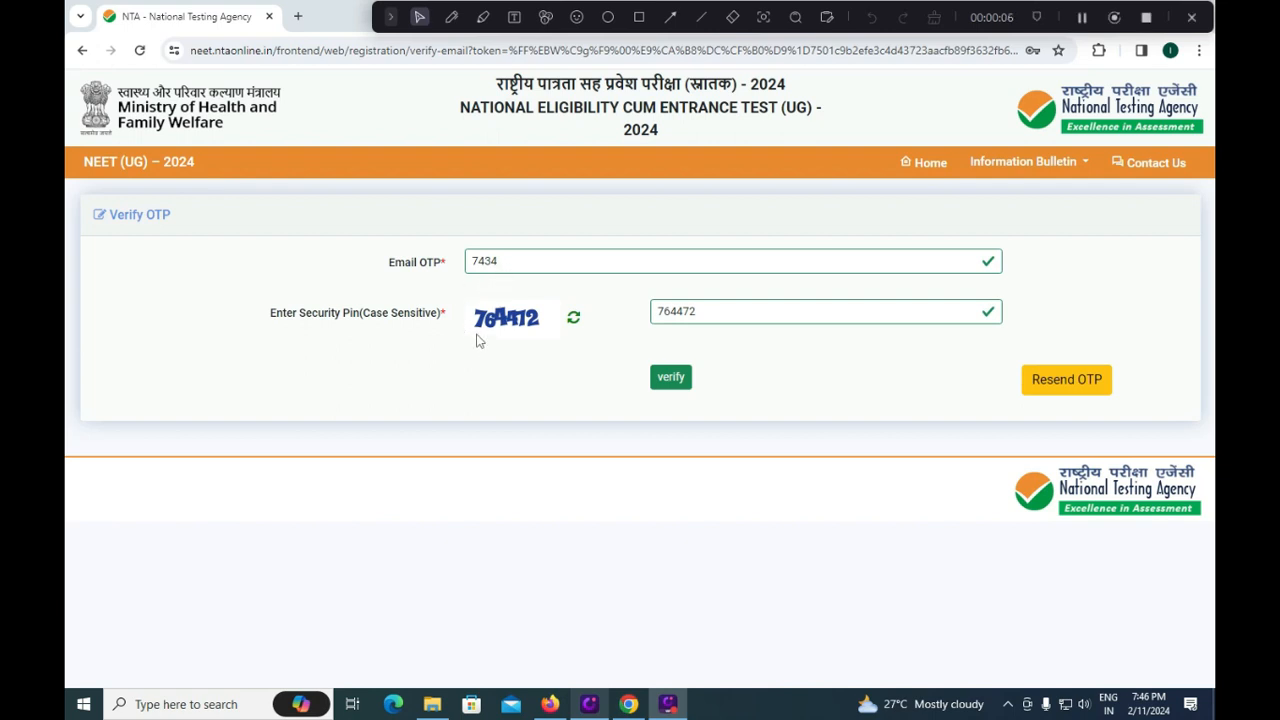
# Verify the entered email OTP and security pin.
pyautogui.click(669, 382)
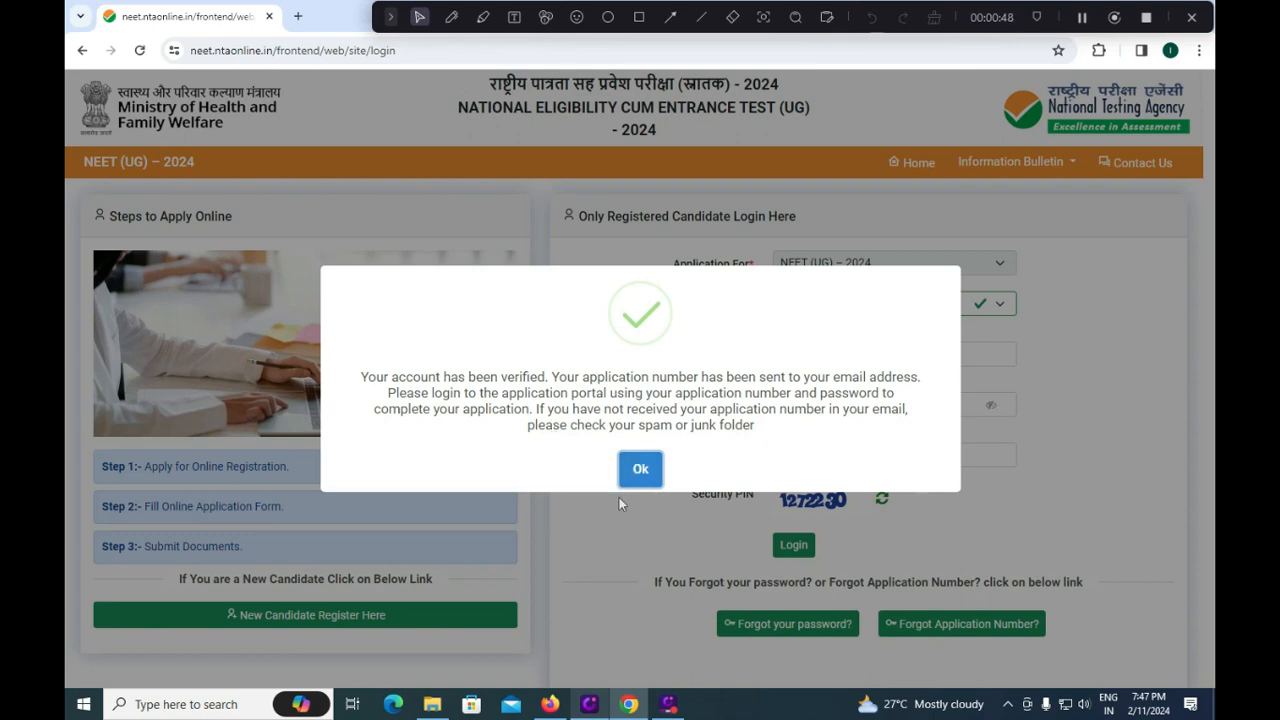
# Dismiss the verified message, keep Login By as Application Number, and enter the security PIN.
pyautogui.click(640, 468)
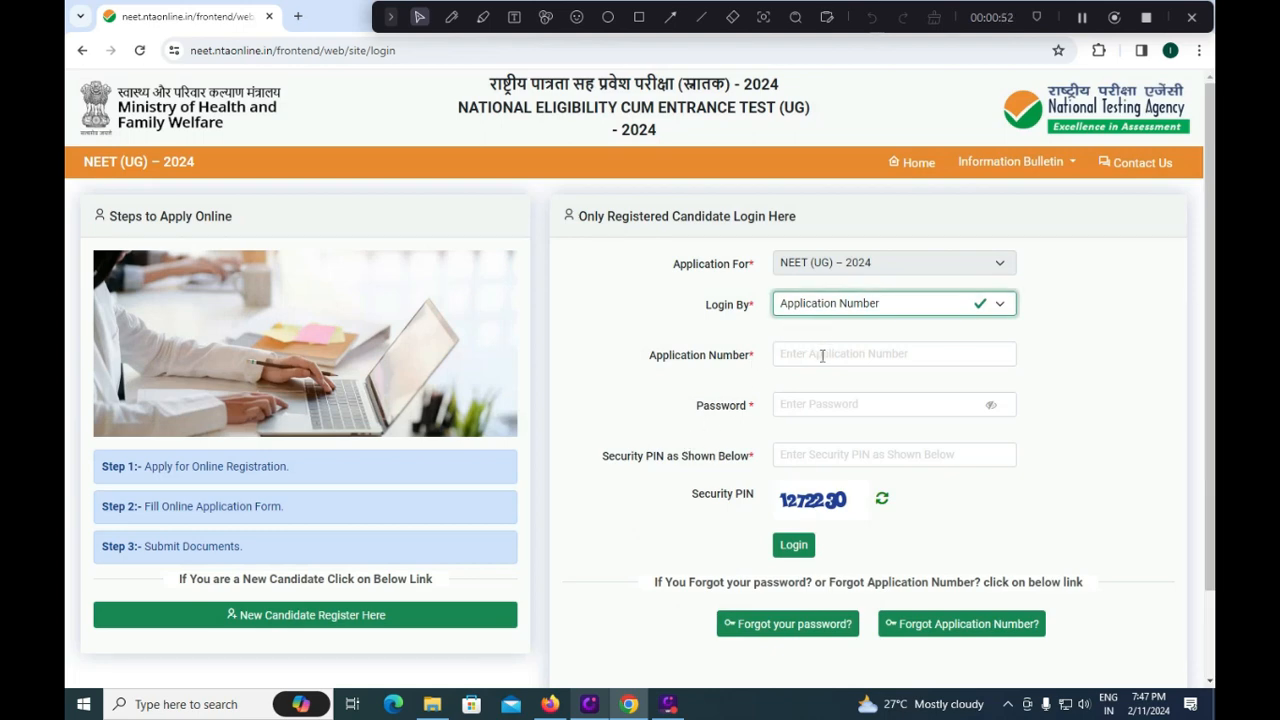
pyautogui.click(1000, 309)
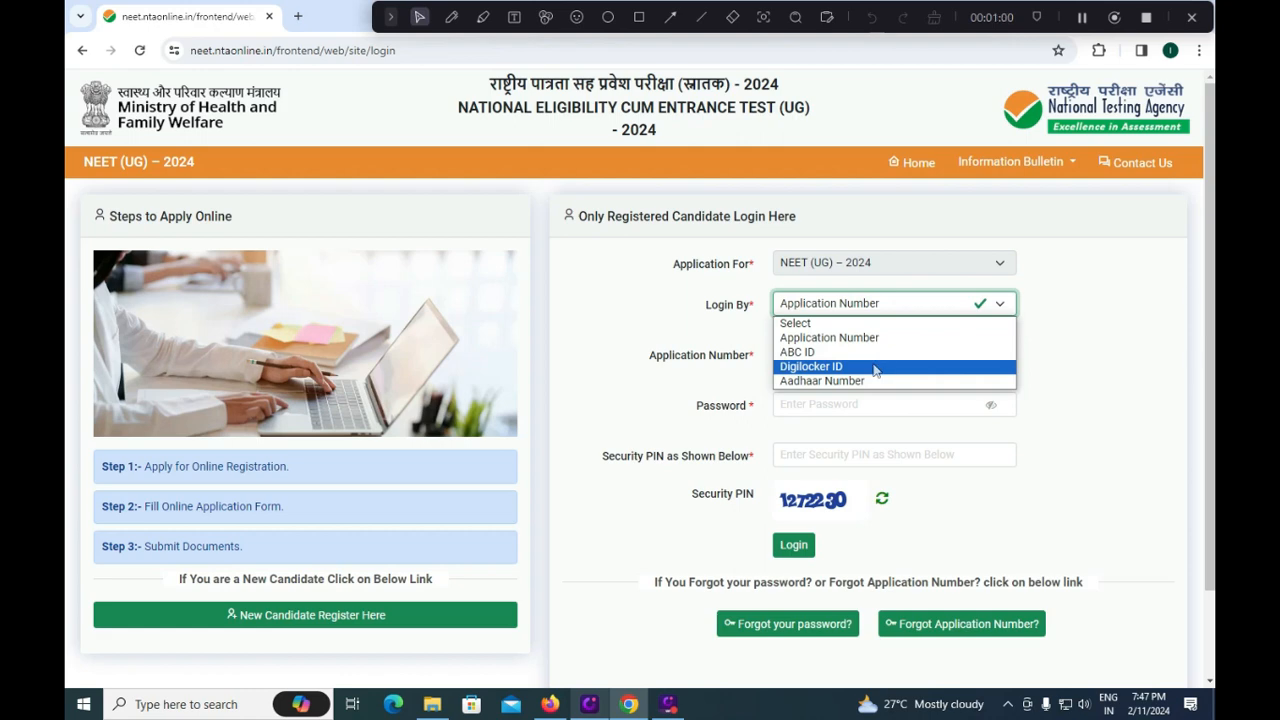
pyautogui.click(599, 386)
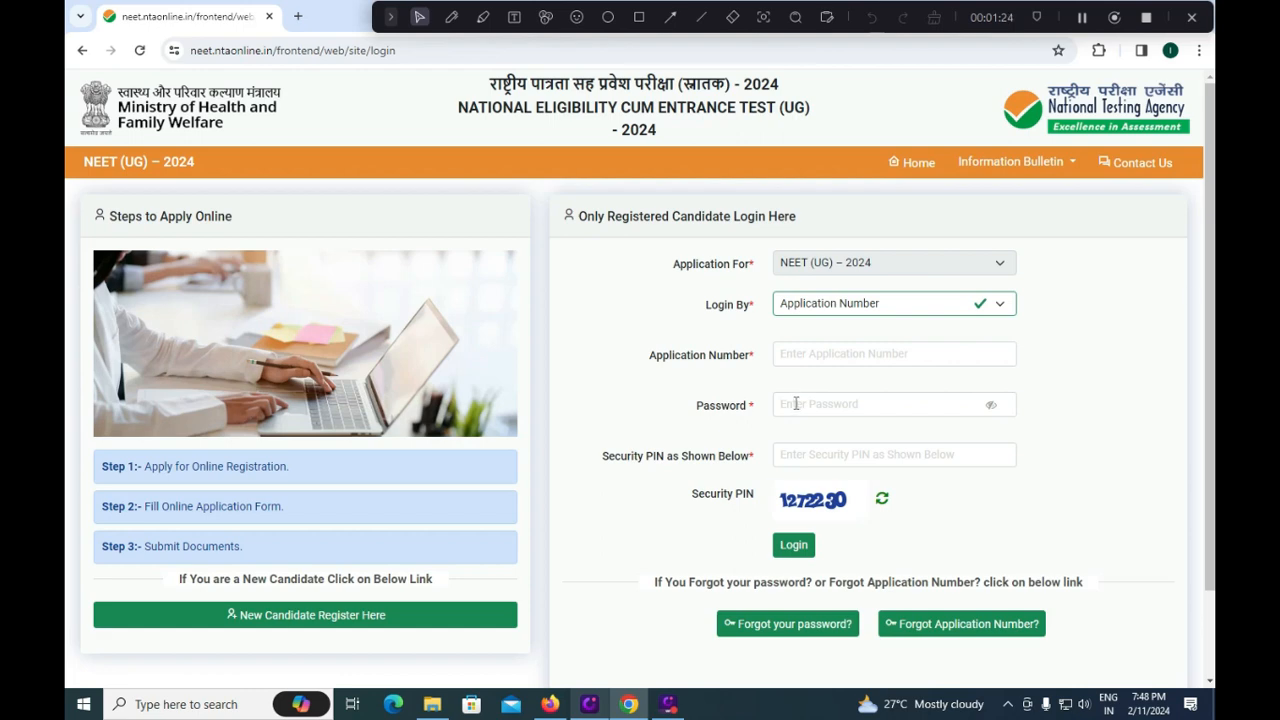
pyautogui.click(821, 456)
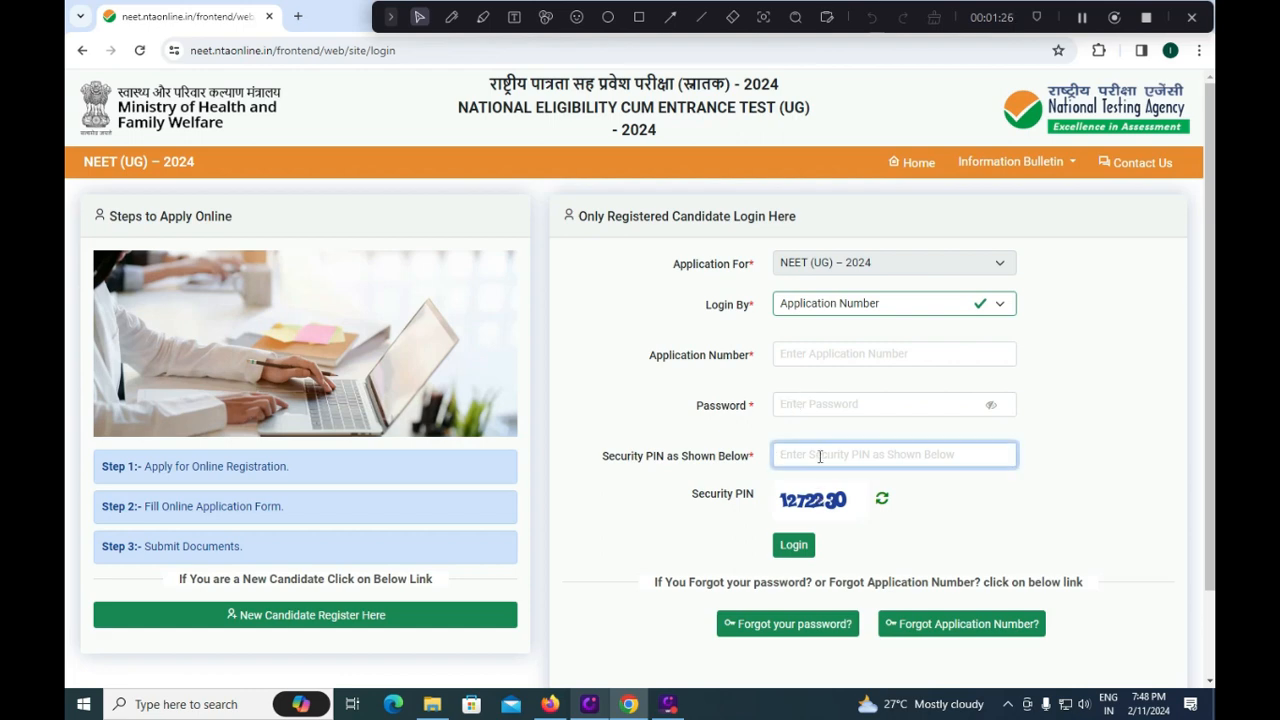
pyautogui.write('1272230')
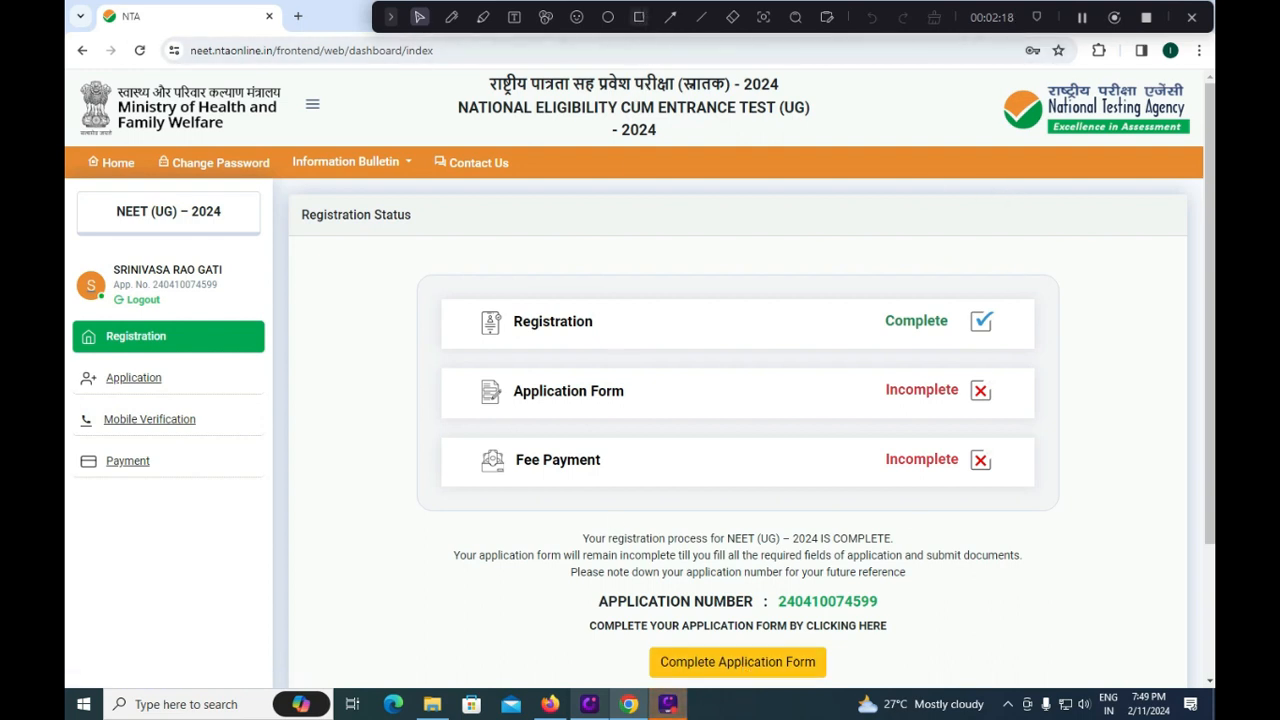
# Draw a red highlight rectangle on the Registration Status page.
pyautogui.click(639, 17)
pyautogui.moveTo(612, 636)
pyautogui.mouseDown()
pyautogui.moveTo(712, 705)
pyautogui.moveTo(857, 688)
pyautogui.mouseUp()
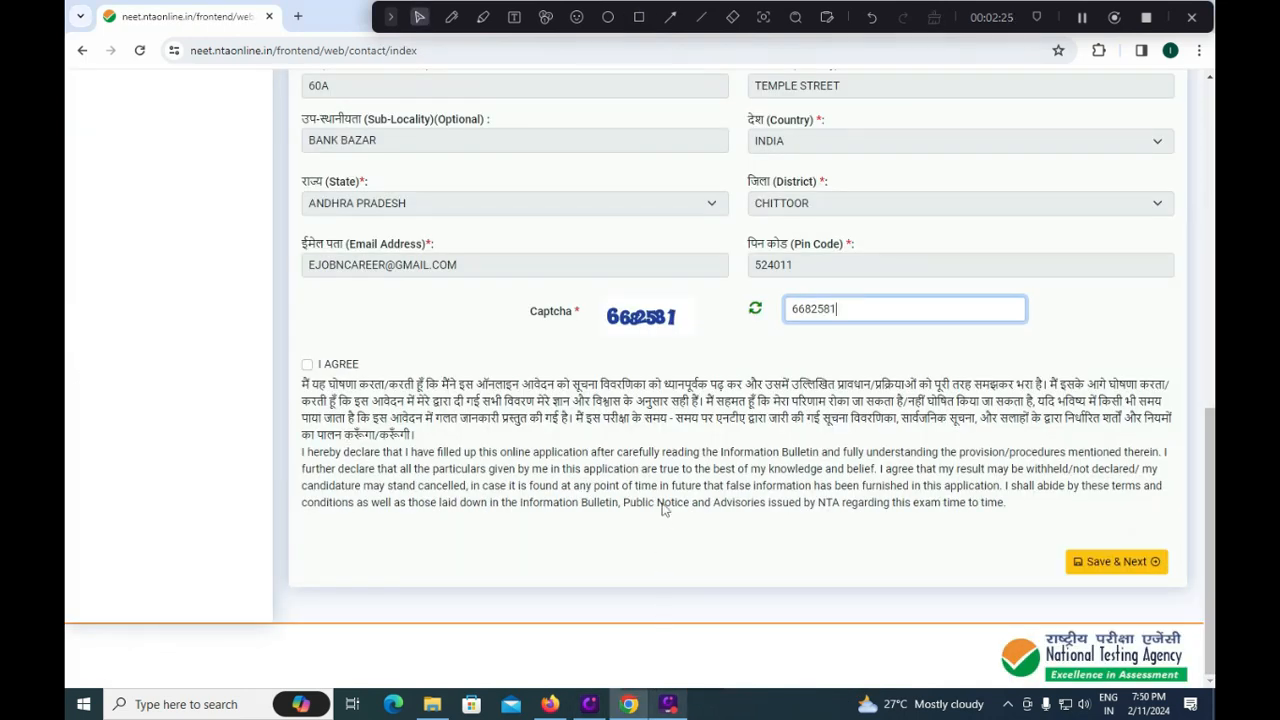
# Finish the captcha, tick I AGREE and save the contact details.
pyautogui.click(600, 317)
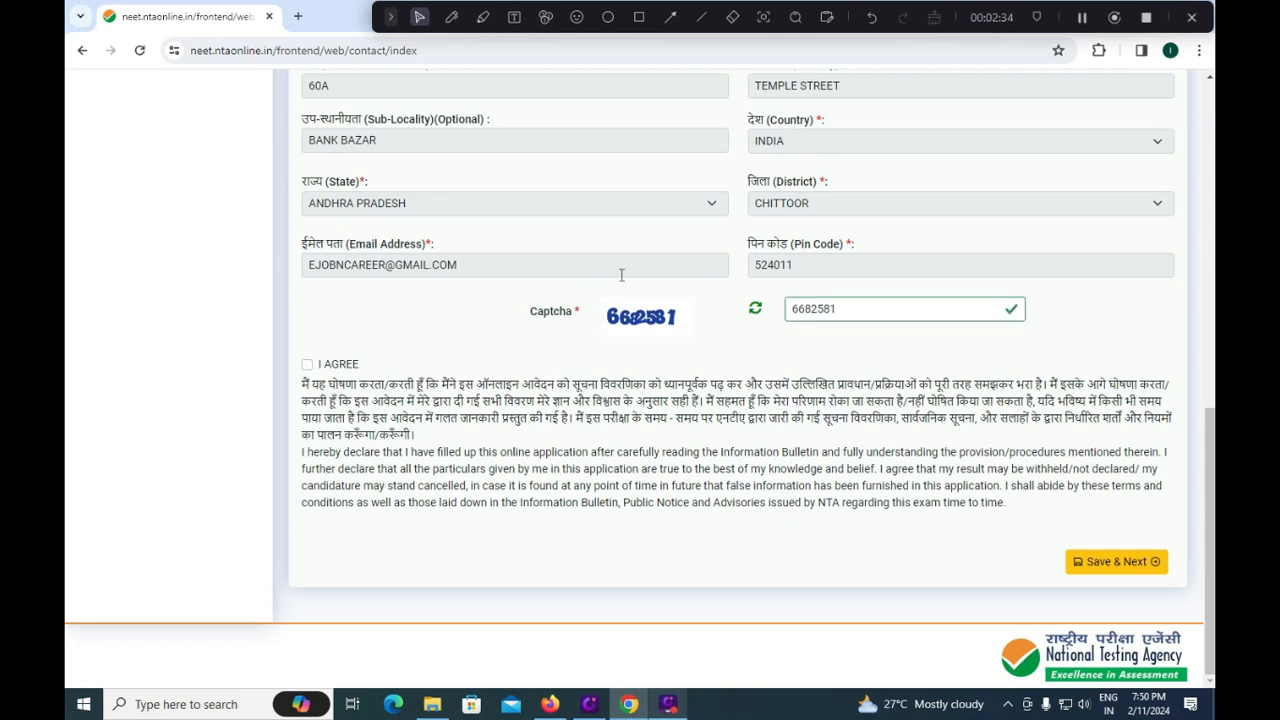
pyautogui.click(307, 364)
pyautogui.click(1122, 563)
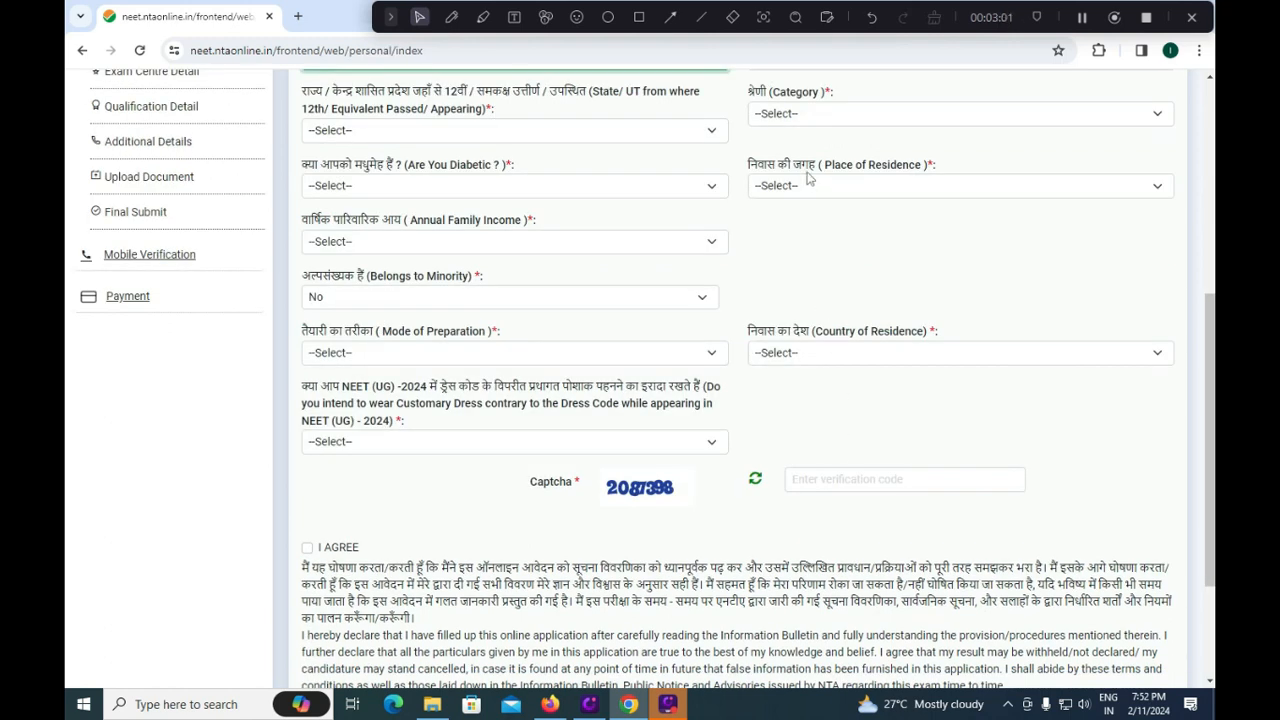
# Set 12th-passed state ANDHRA PRADESH, category SC, diabetic No and residence Urban.
pyautogui.click(500, 133)
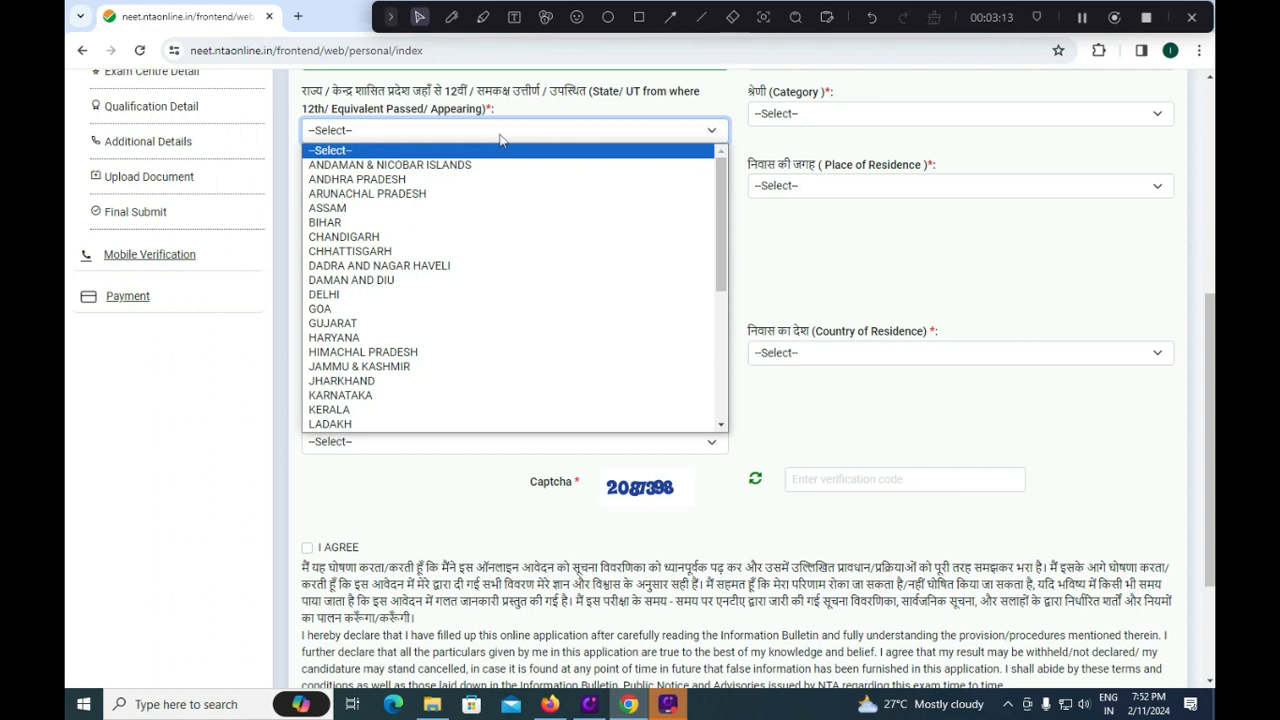
pyautogui.click(457, 180)
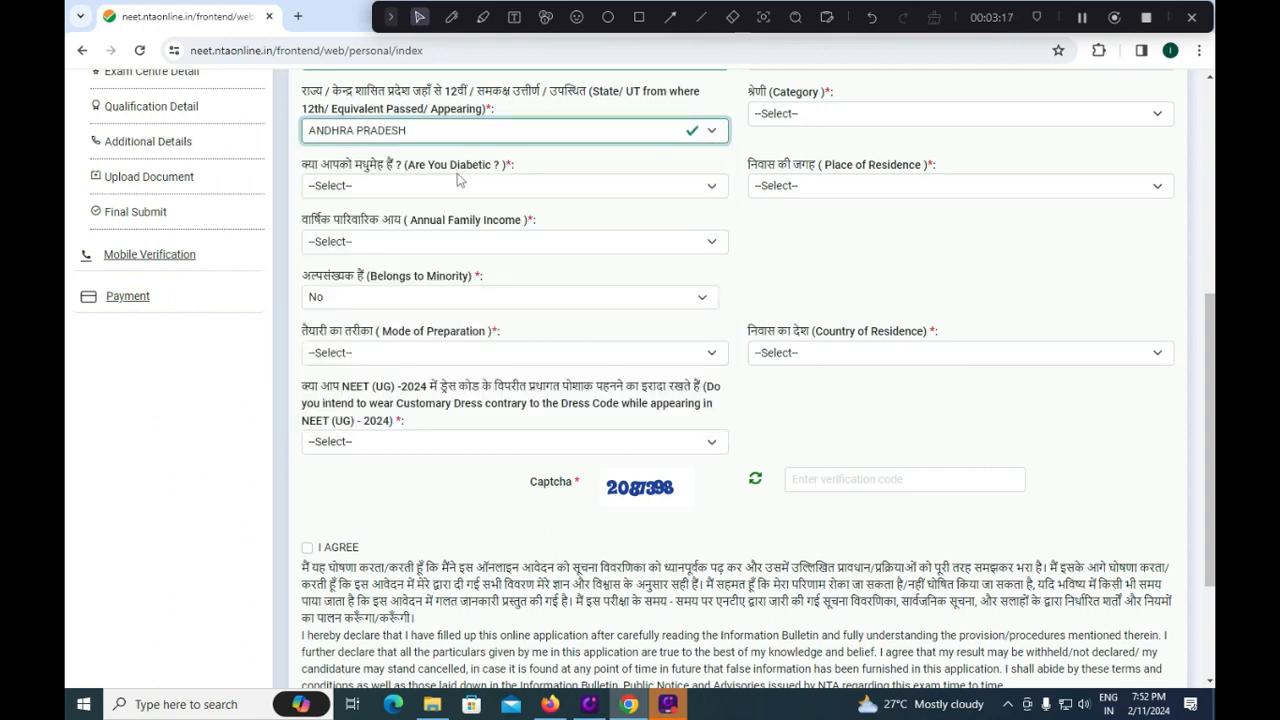
pyautogui.click(815, 114)
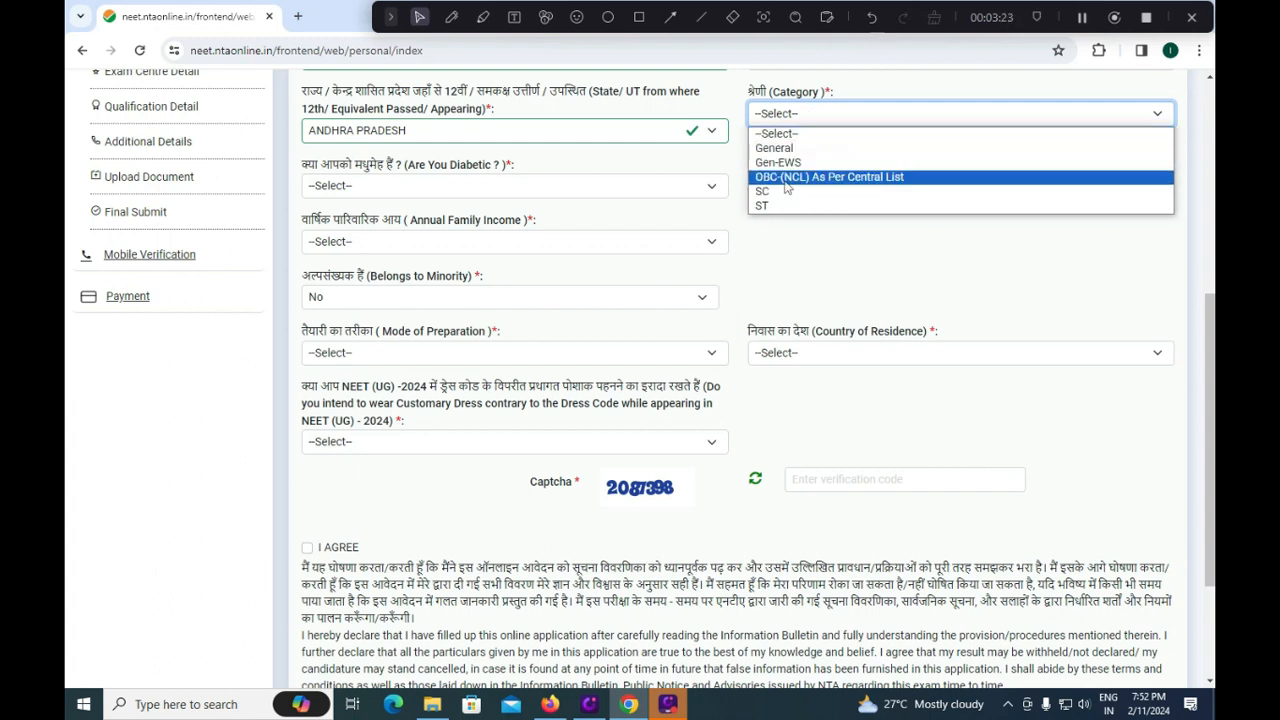
pyautogui.click(777, 194)
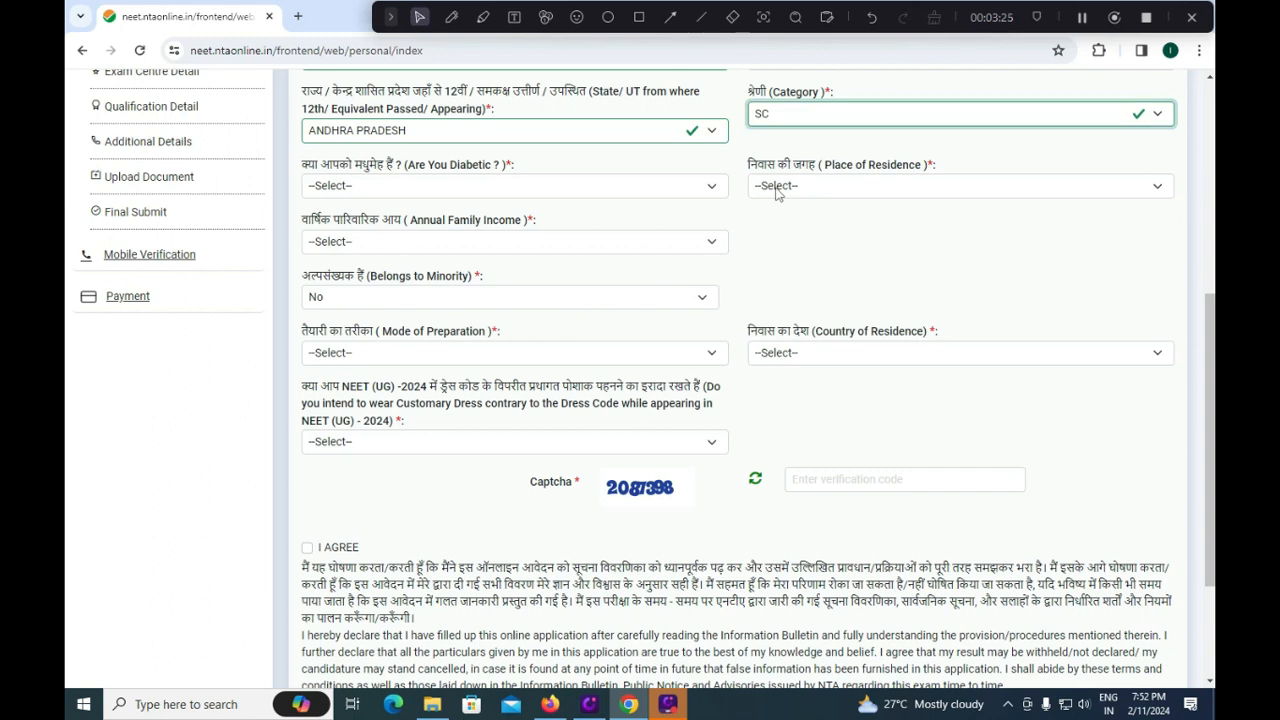
pyautogui.click(455, 194)
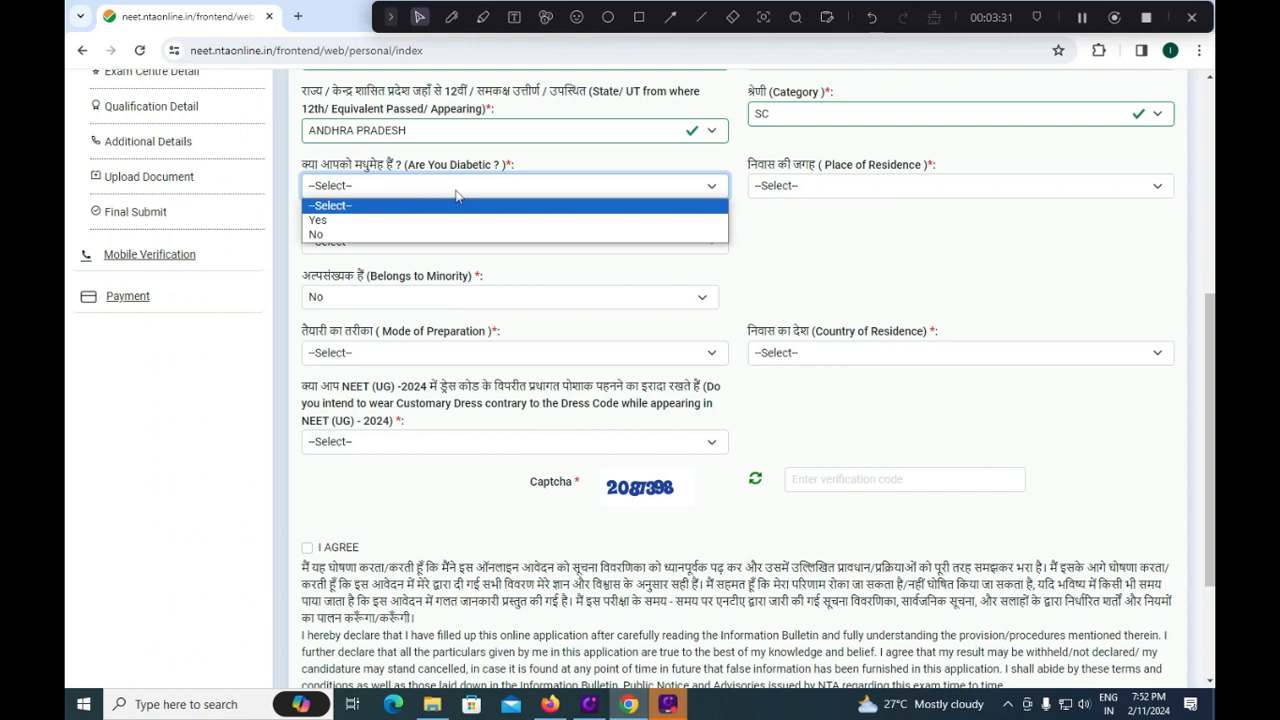
pyautogui.click(447, 236)
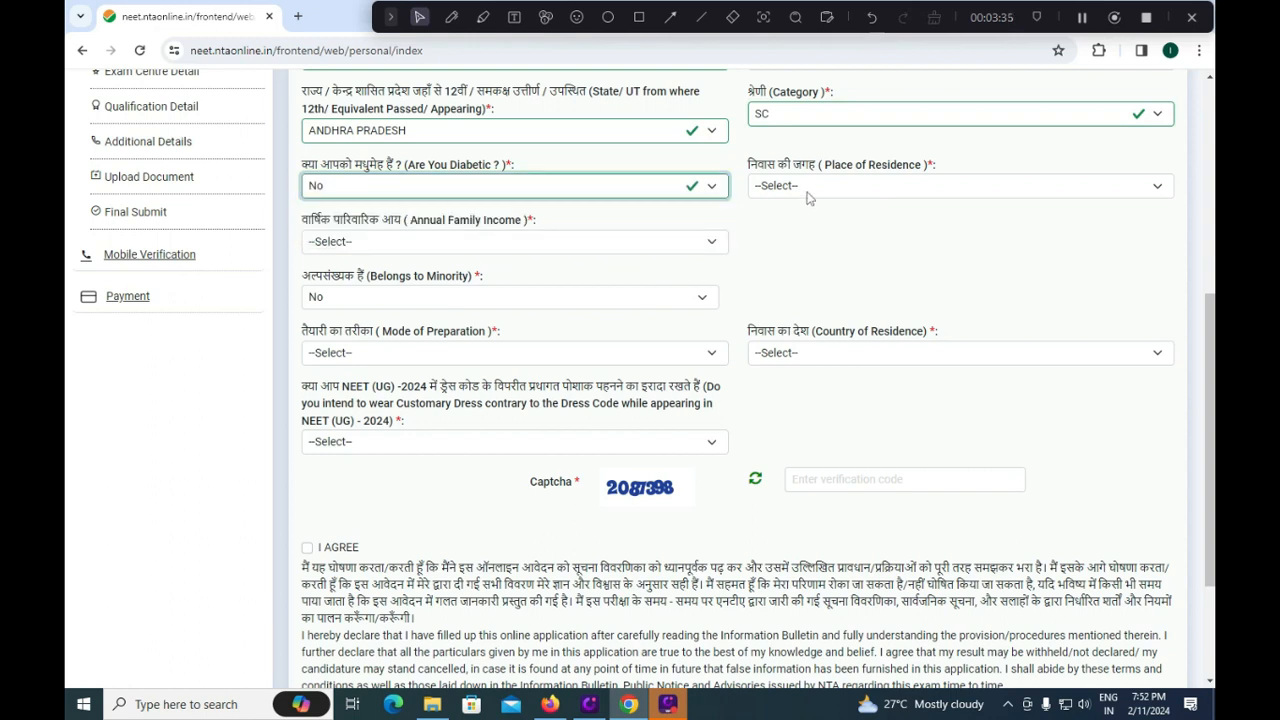
pyautogui.click(808, 190)
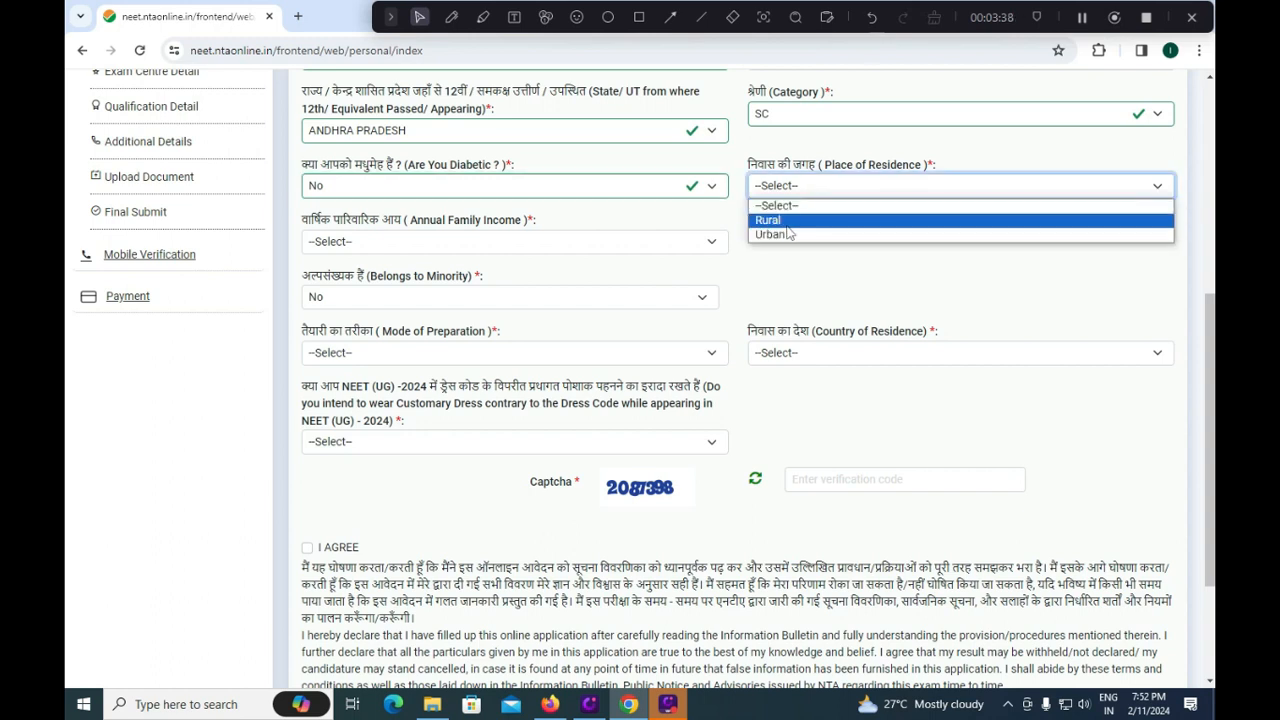
pyautogui.click(785, 234)
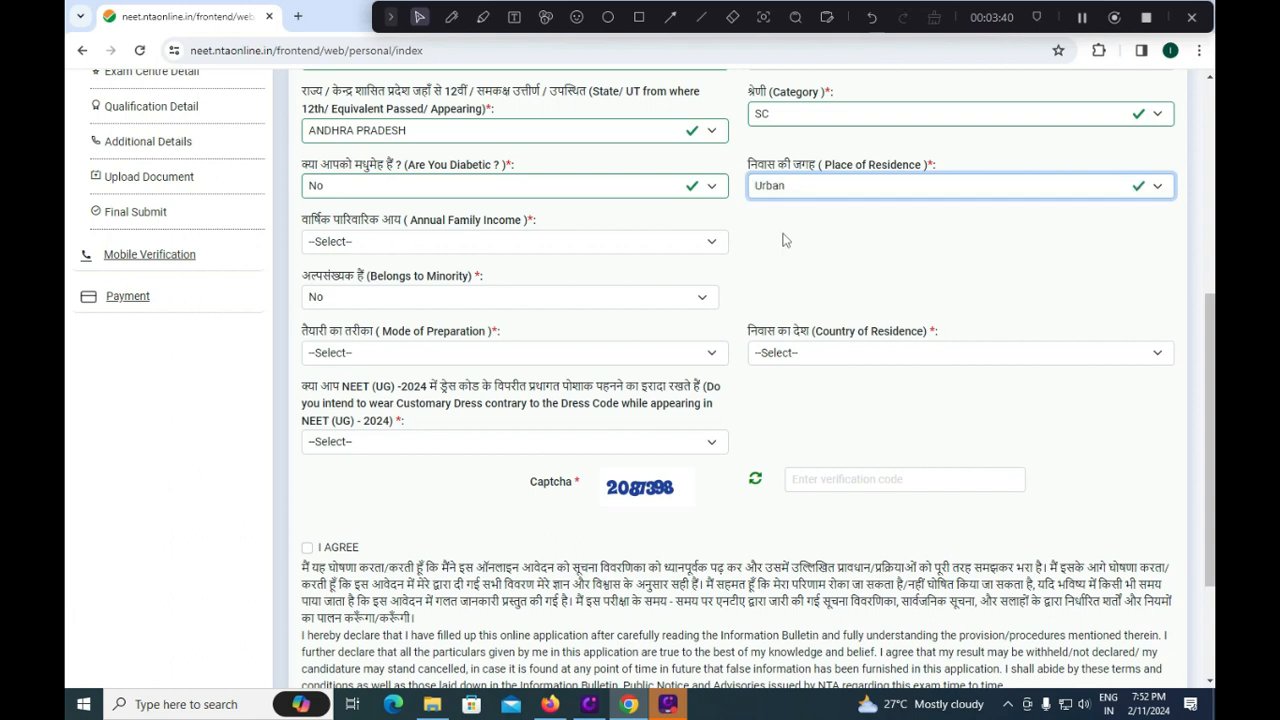
pyautogui.click(796, 188)
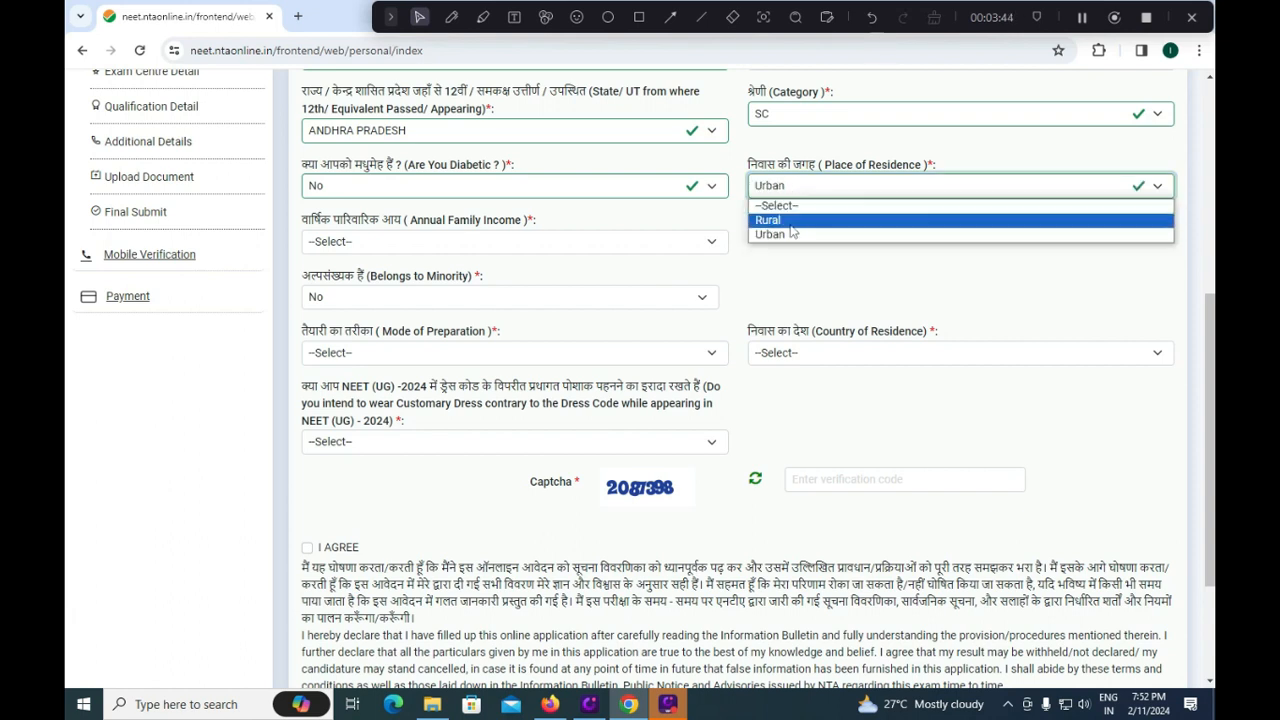
pyautogui.click(464, 243)
pyautogui.click(464, 243)
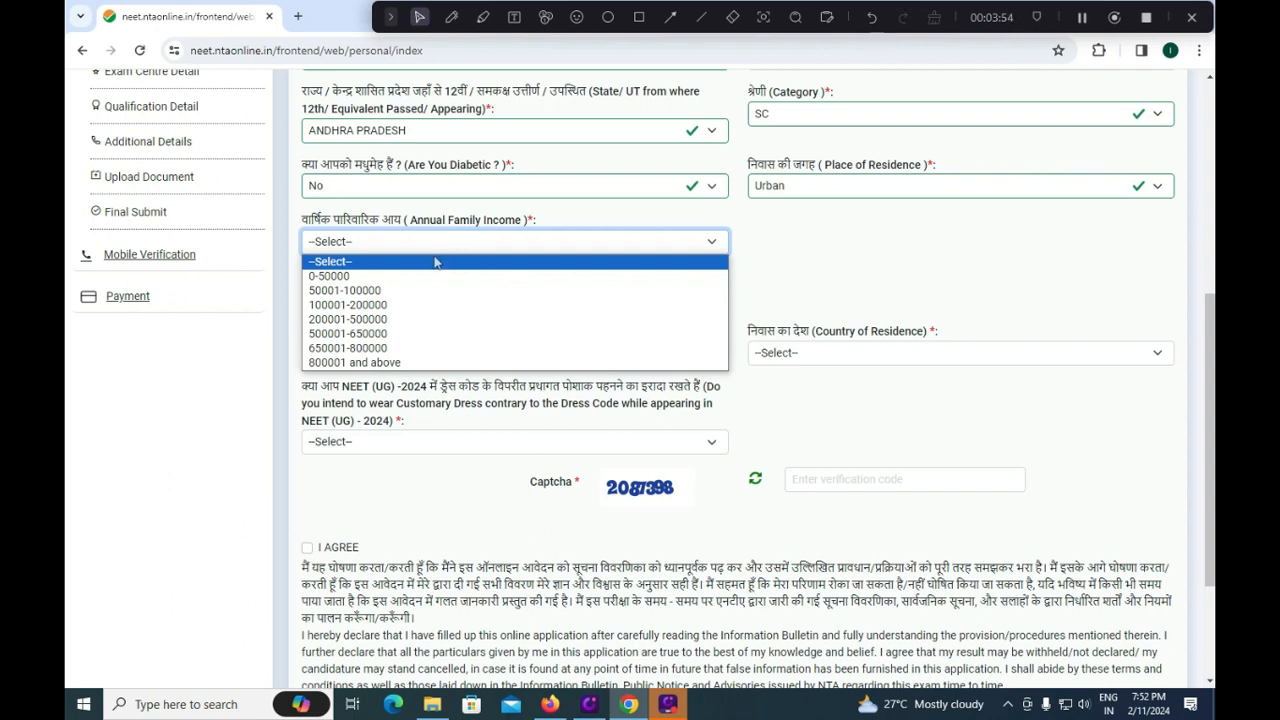
pyautogui.click(393, 304)
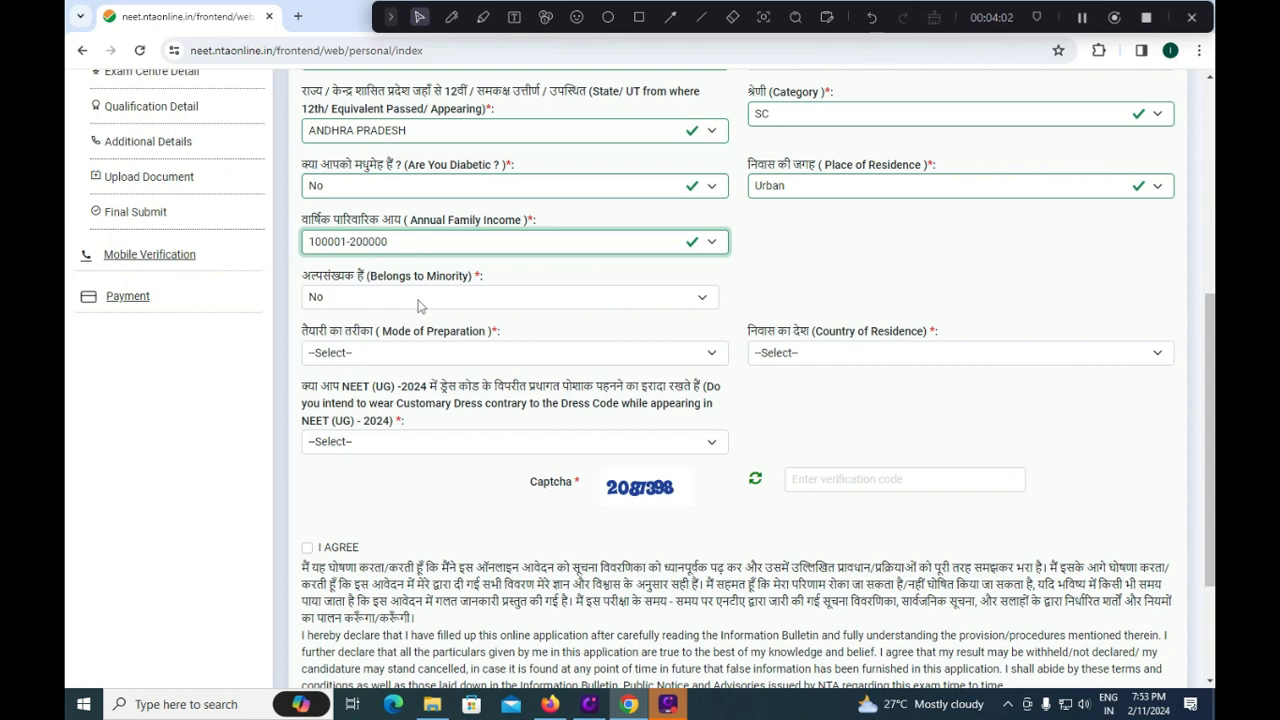
pyautogui.click(420, 306)
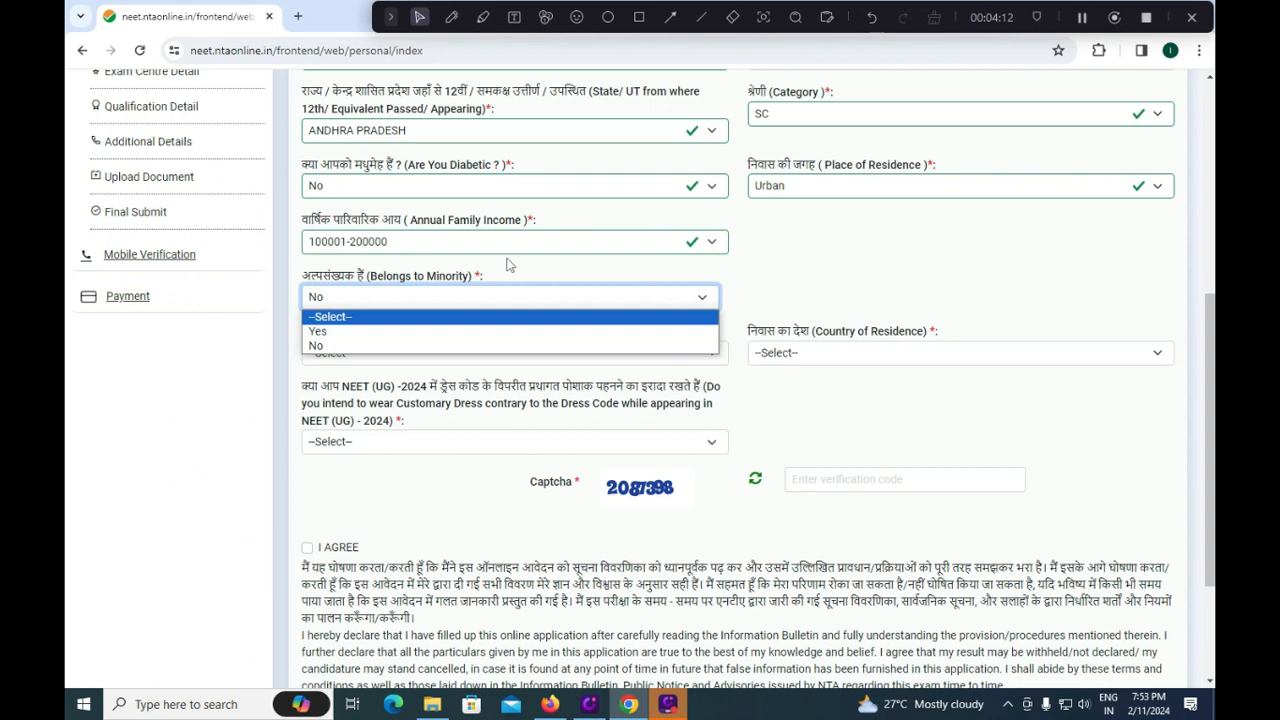
pyautogui.click(388, 345)
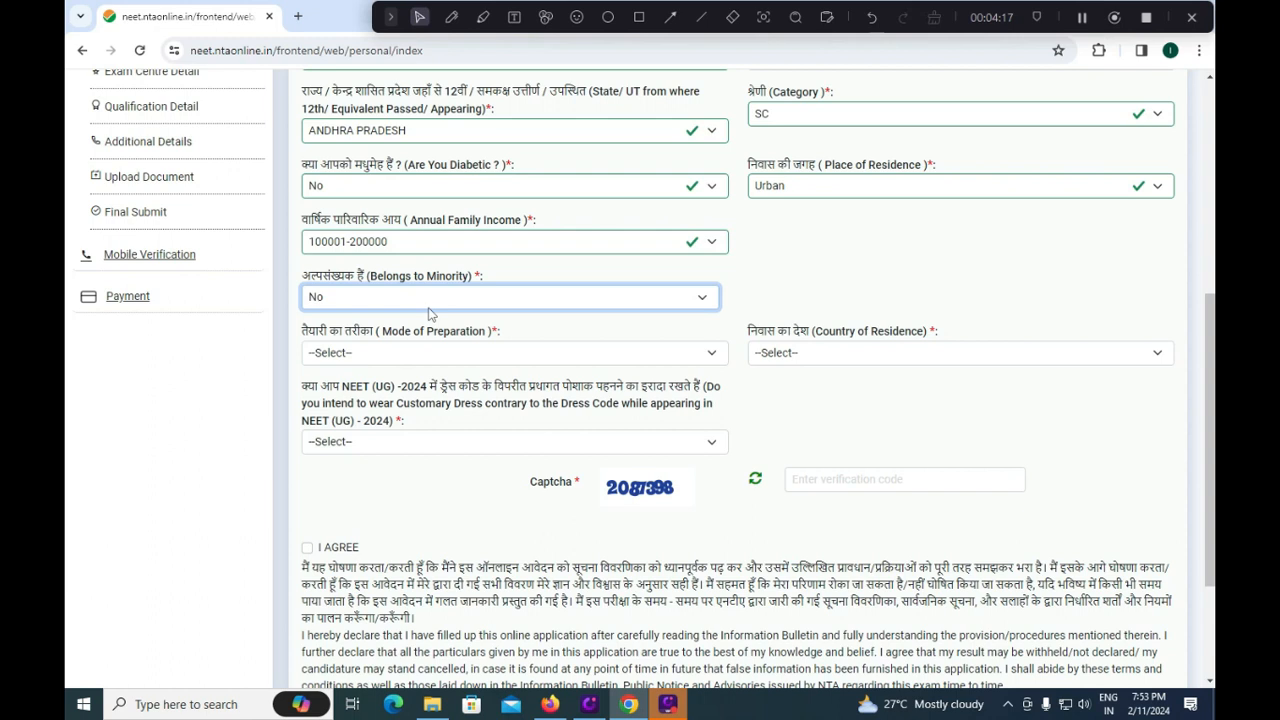
pyautogui.click(467, 362)
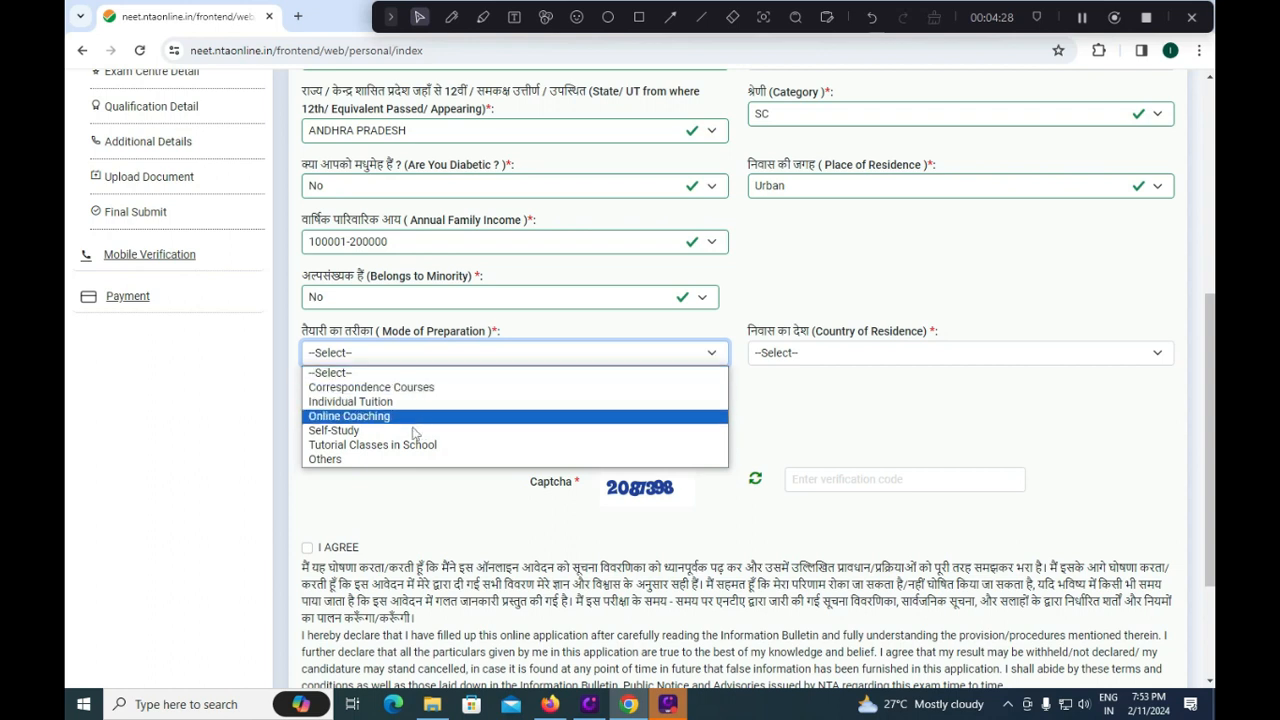
pyautogui.click(474, 416)
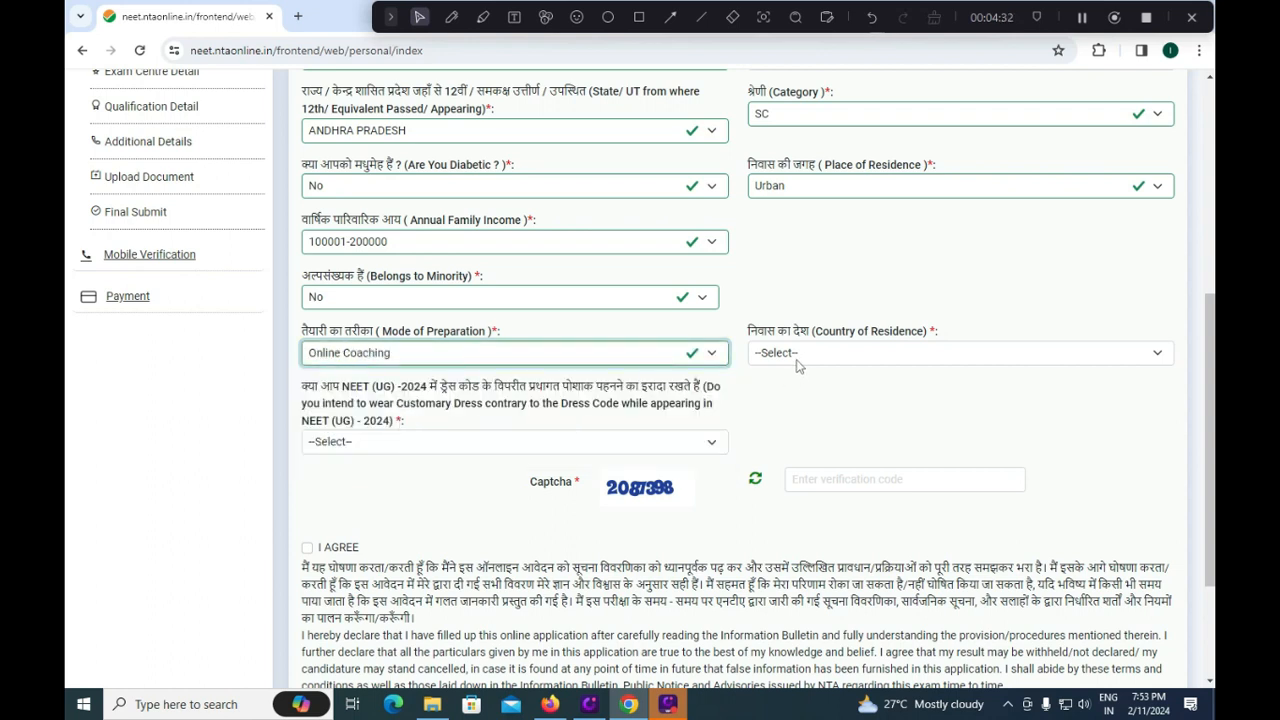
# Set the country of residence to INDIA.
pyautogui.click(800, 357)
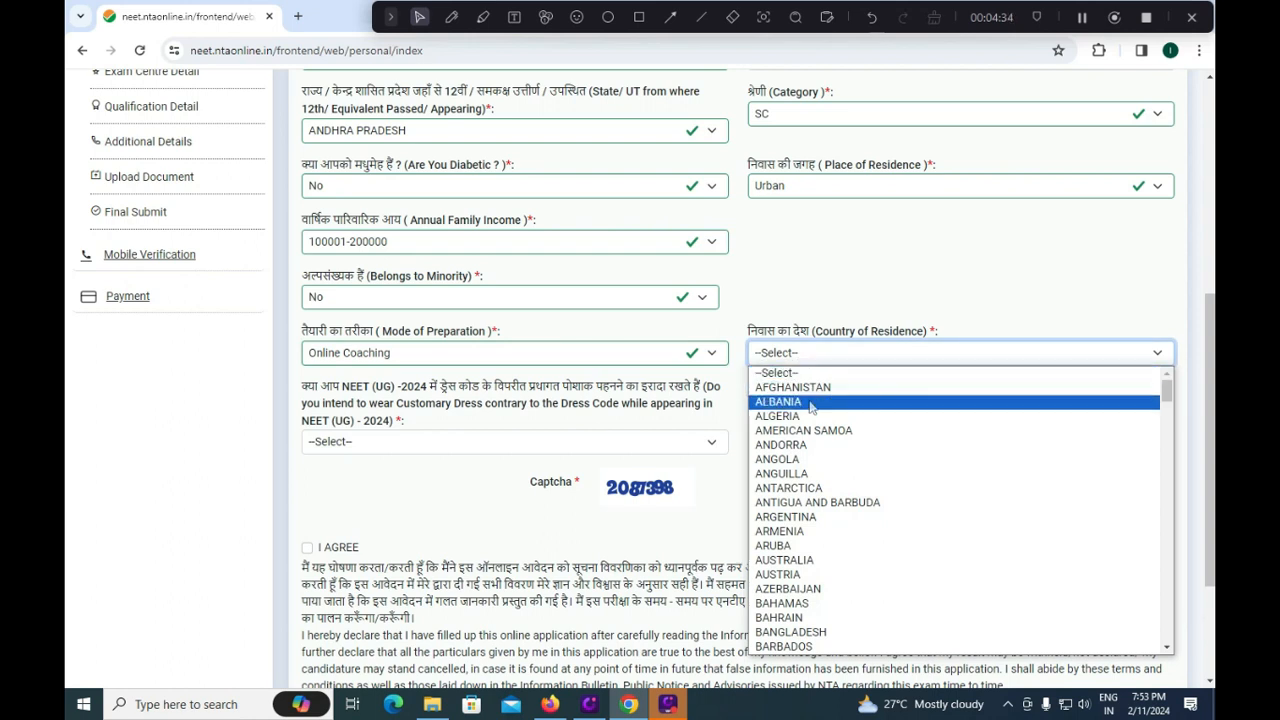
pyautogui.press('i')
pyautogui.press('n')
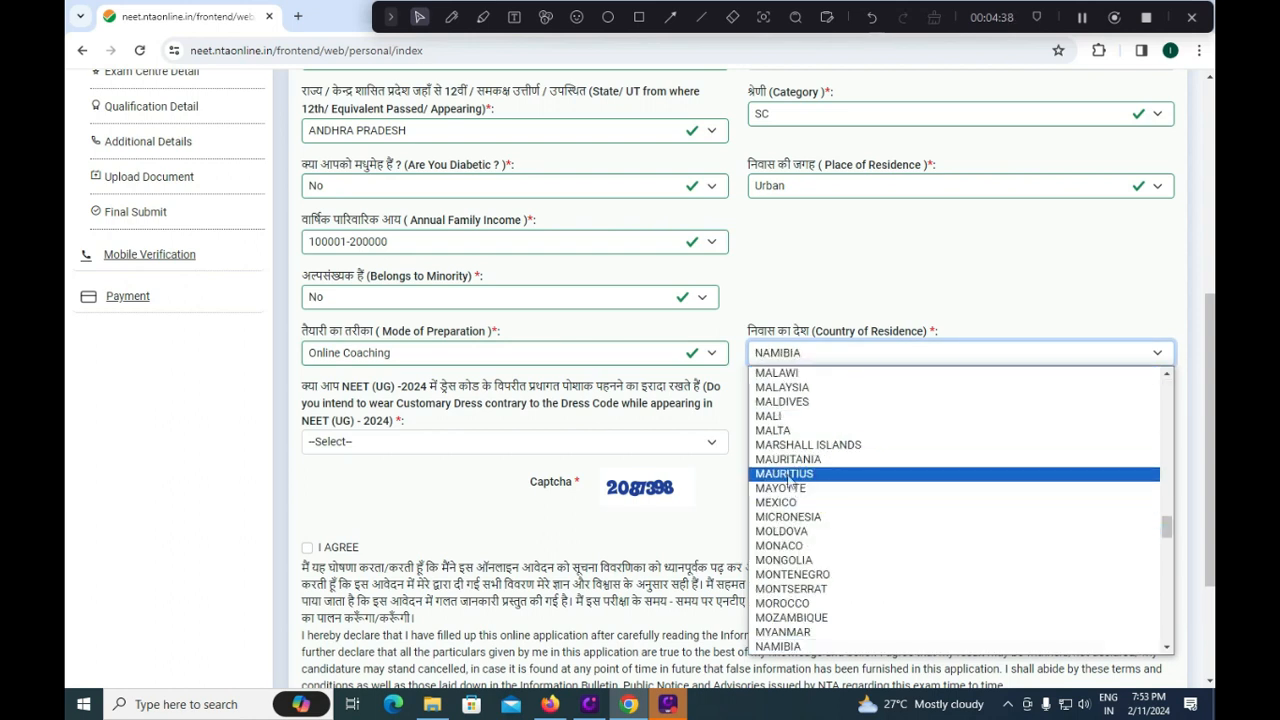
pyautogui.press('i')
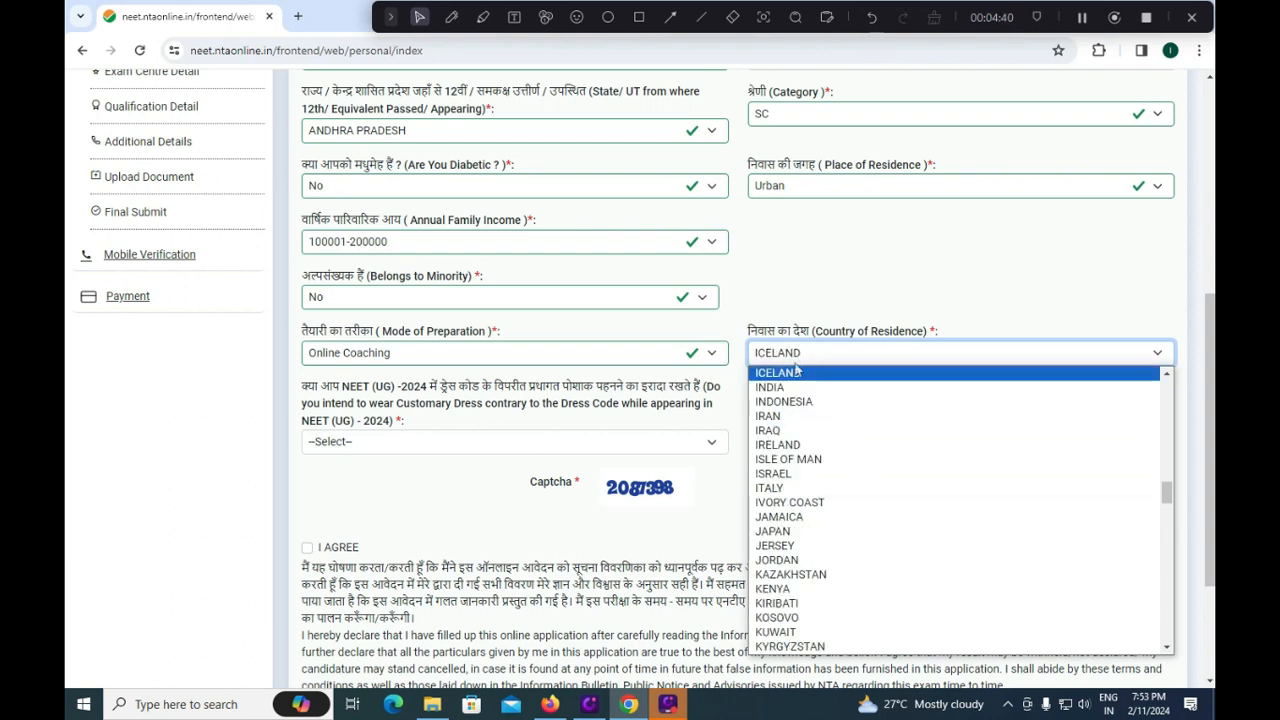
pyautogui.click(770, 387)
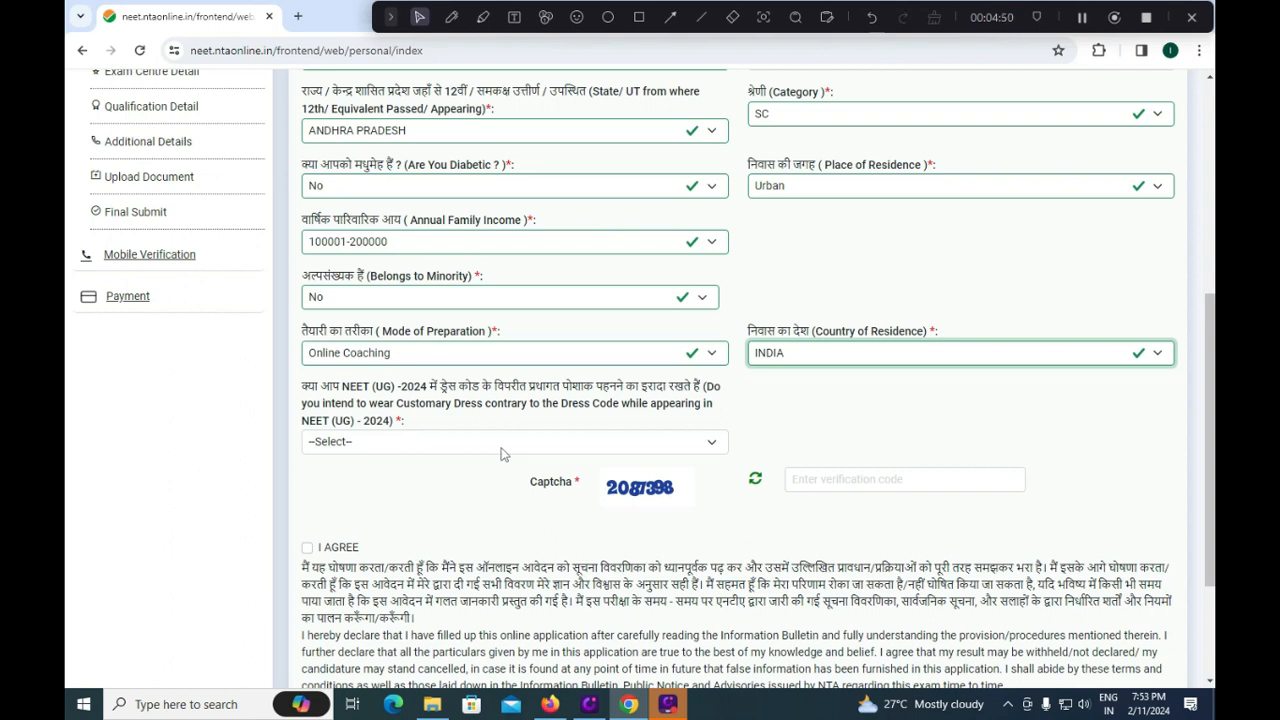
# Answer No to the customary dress question, accept the declaration and save personal details.
pyautogui.click(503, 445)
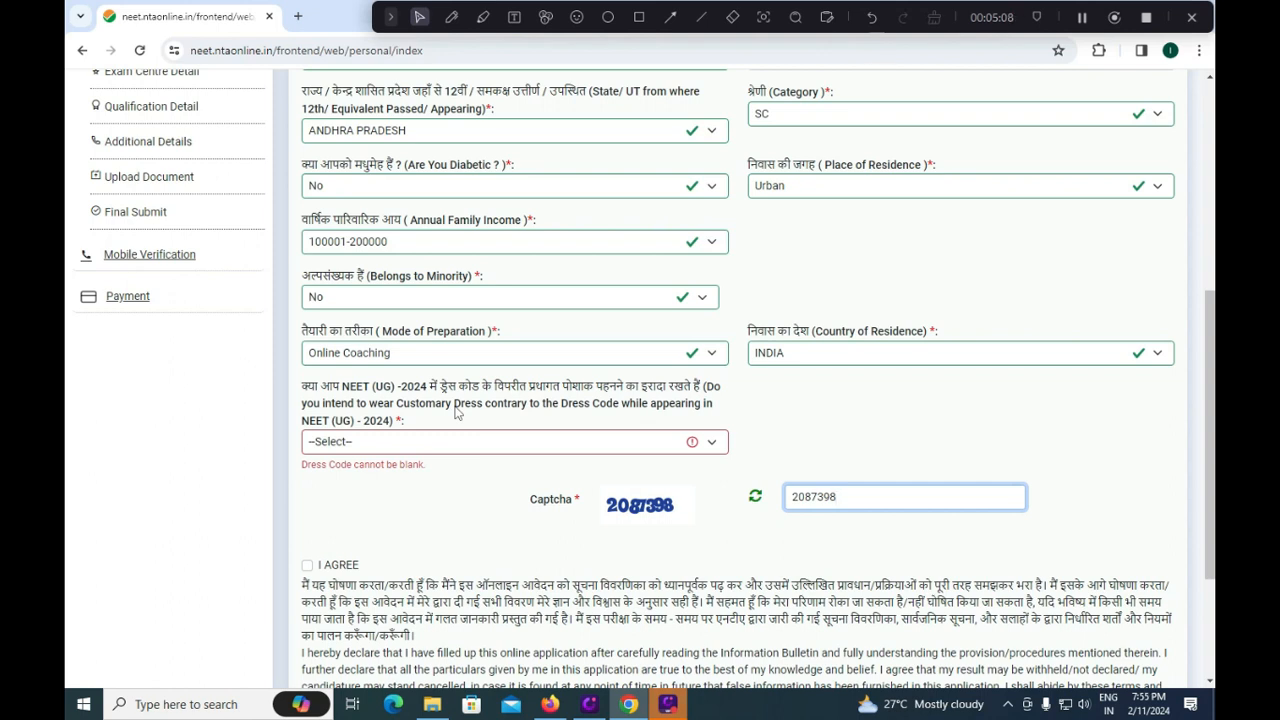
pyautogui.click(432, 440)
pyautogui.click(369, 497)
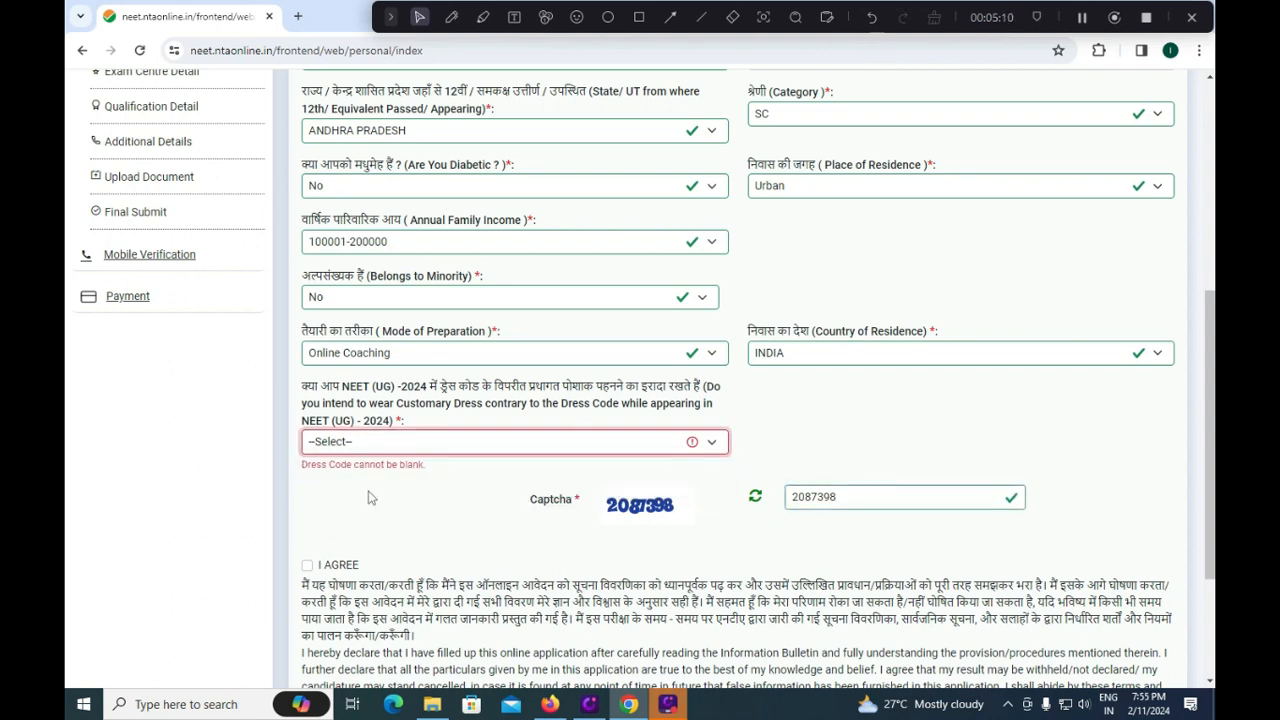
pyautogui.click(369, 497)
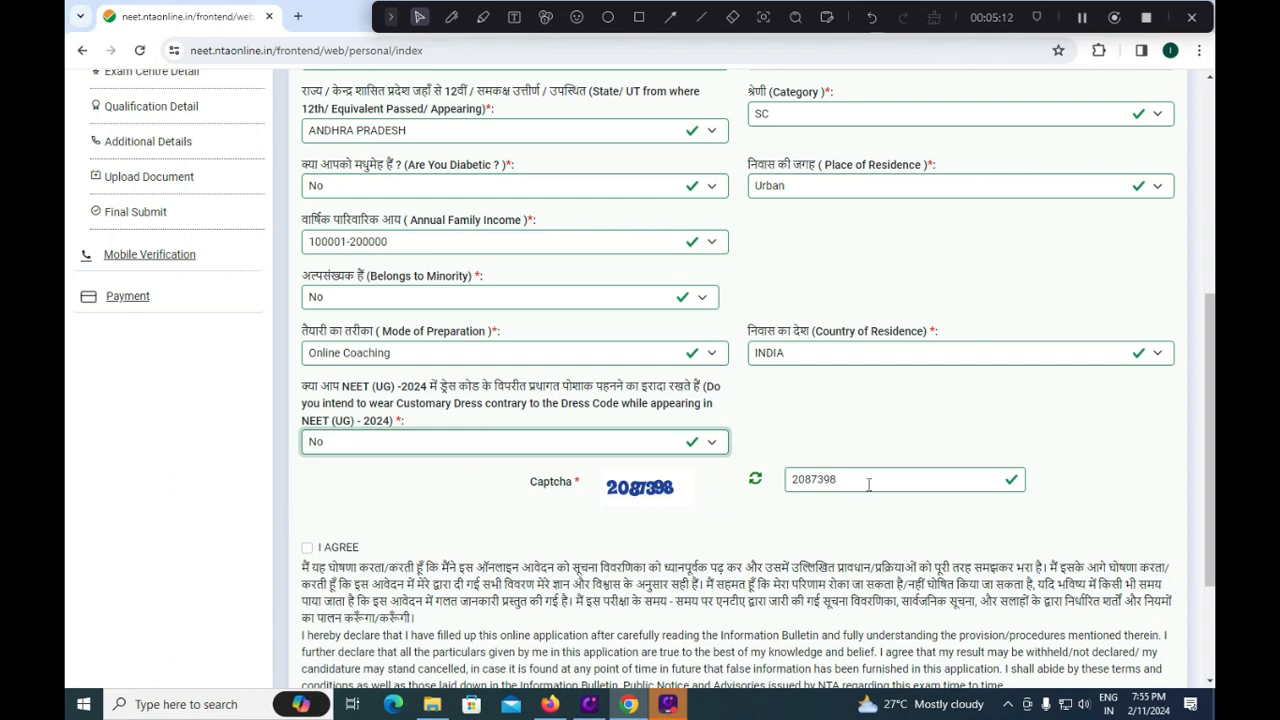
pyautogui.click(307, 548)
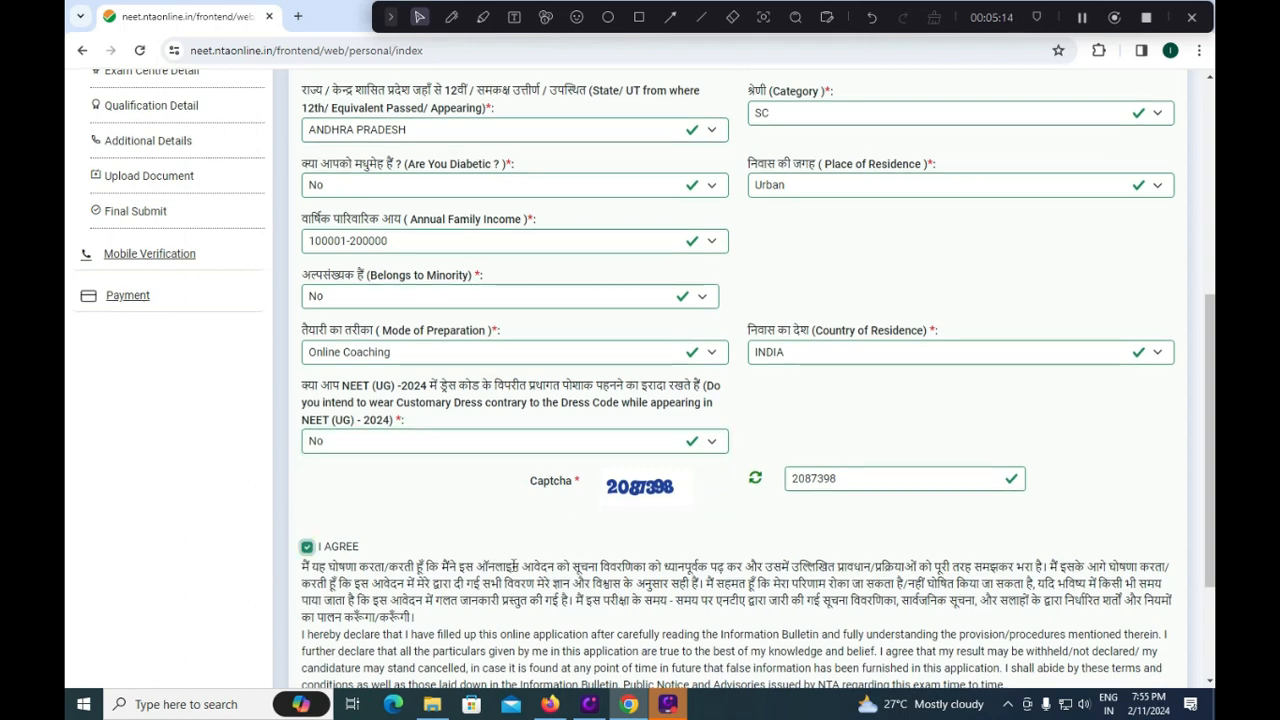
pyautogui.scroll(-1, 515, 566)
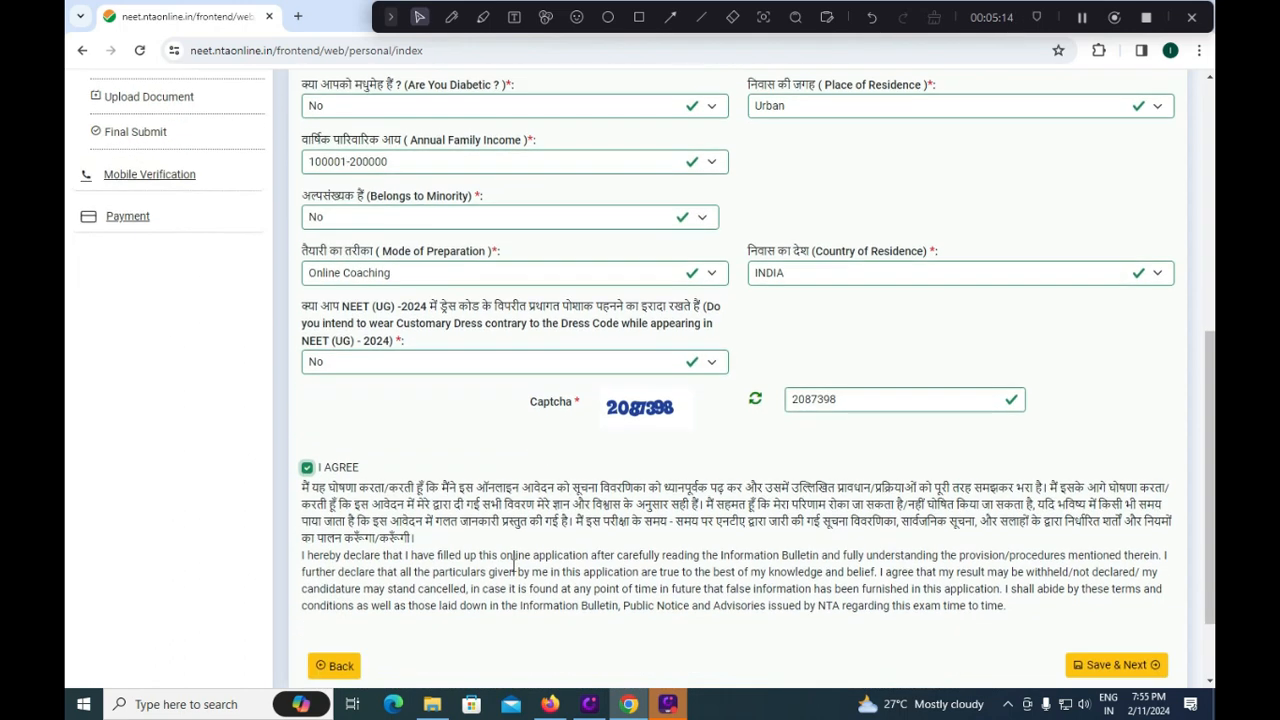
pyautogui.click(1135, 676)
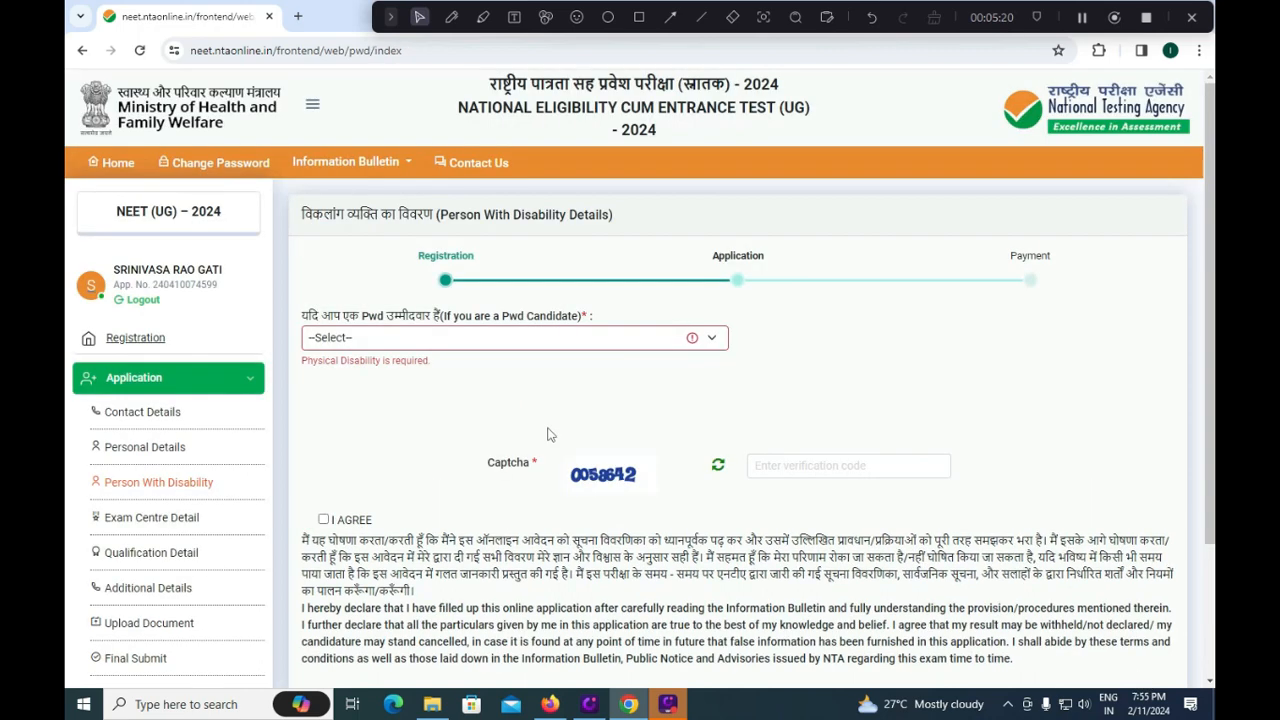
# Change the PwD candidate answer from Yes to No.
pyautogui.click(457, 337)
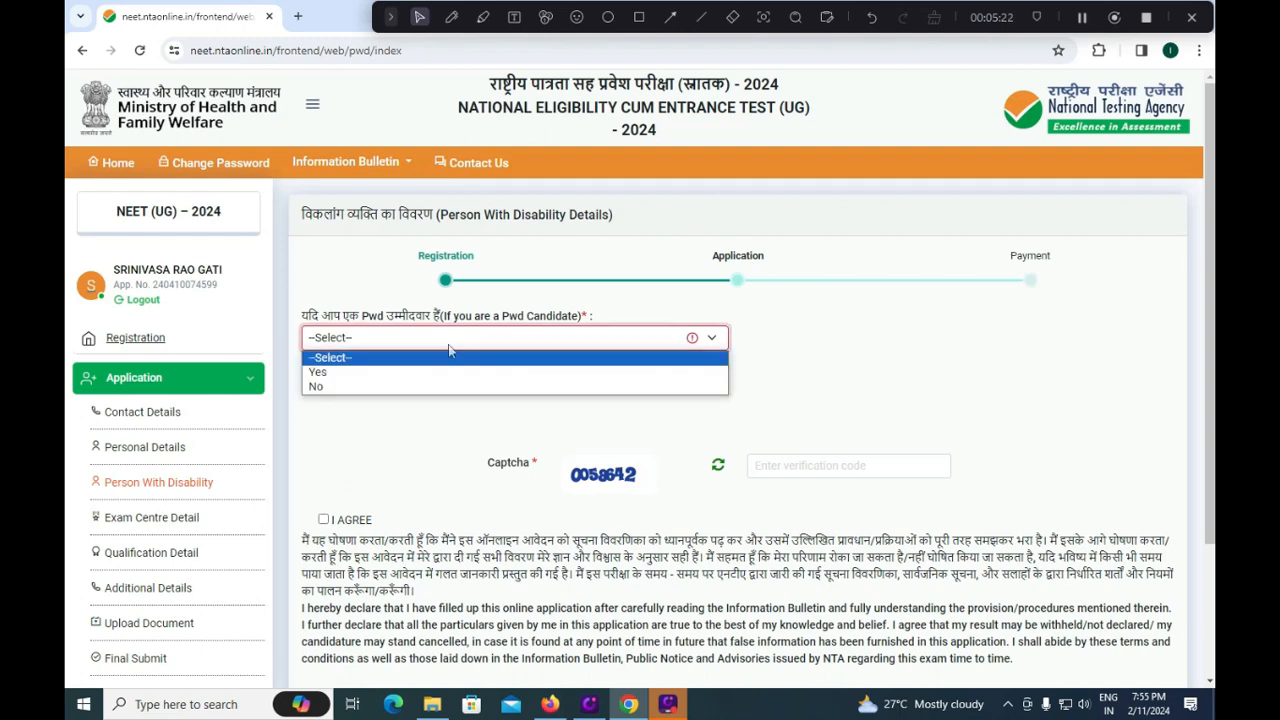
pyautogui.click(424, 372)
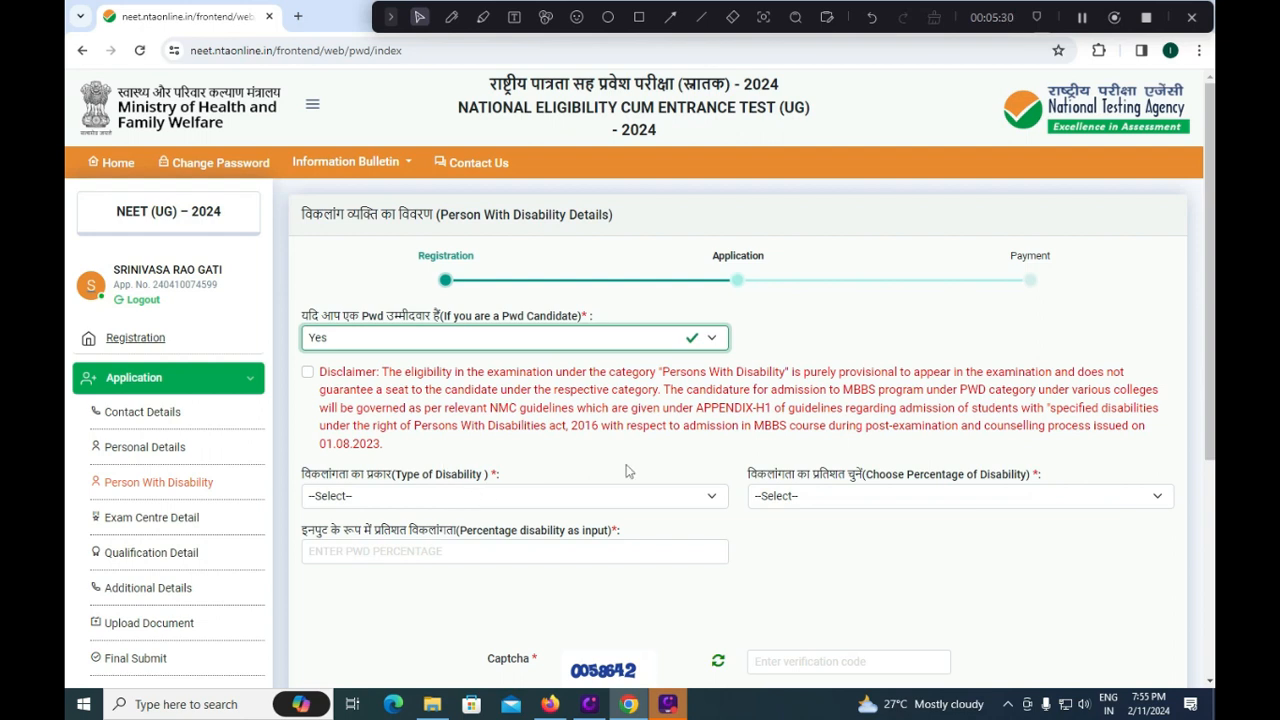
pyautogui.click(495, 337)
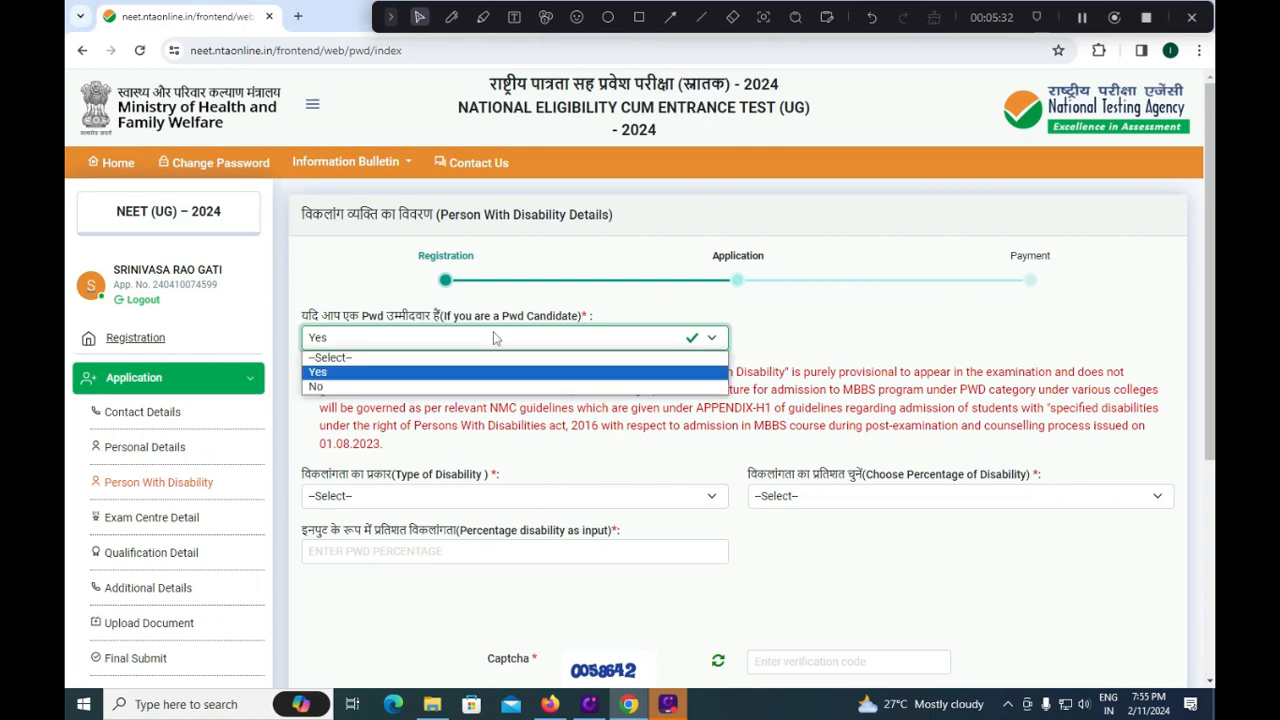
pyautogui.click(392, 384)
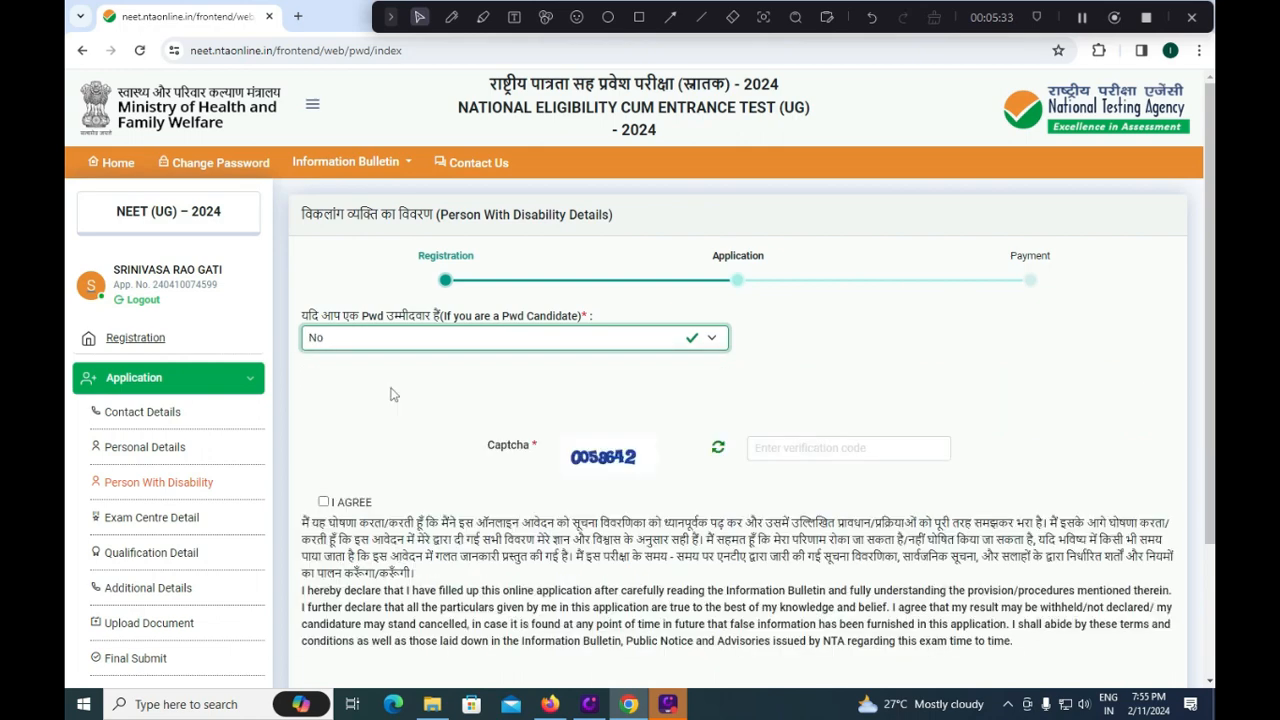
# Enter the captcha code, accept the declaration and save the disability details.
pyautogui.click(848, 450)
pyautogui.write('005')
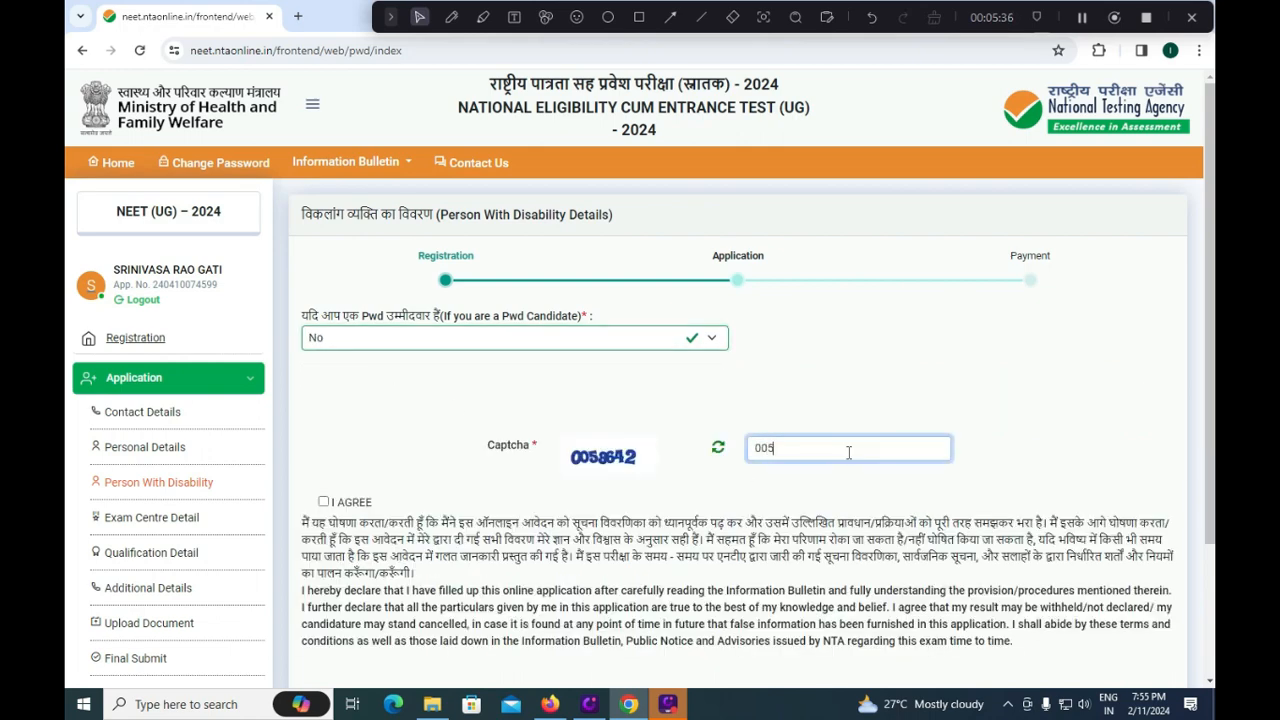
pyautogui.write('8642')
pyautogui.click(323, 501)
pyautogui.scroll(-2, 950, 564)
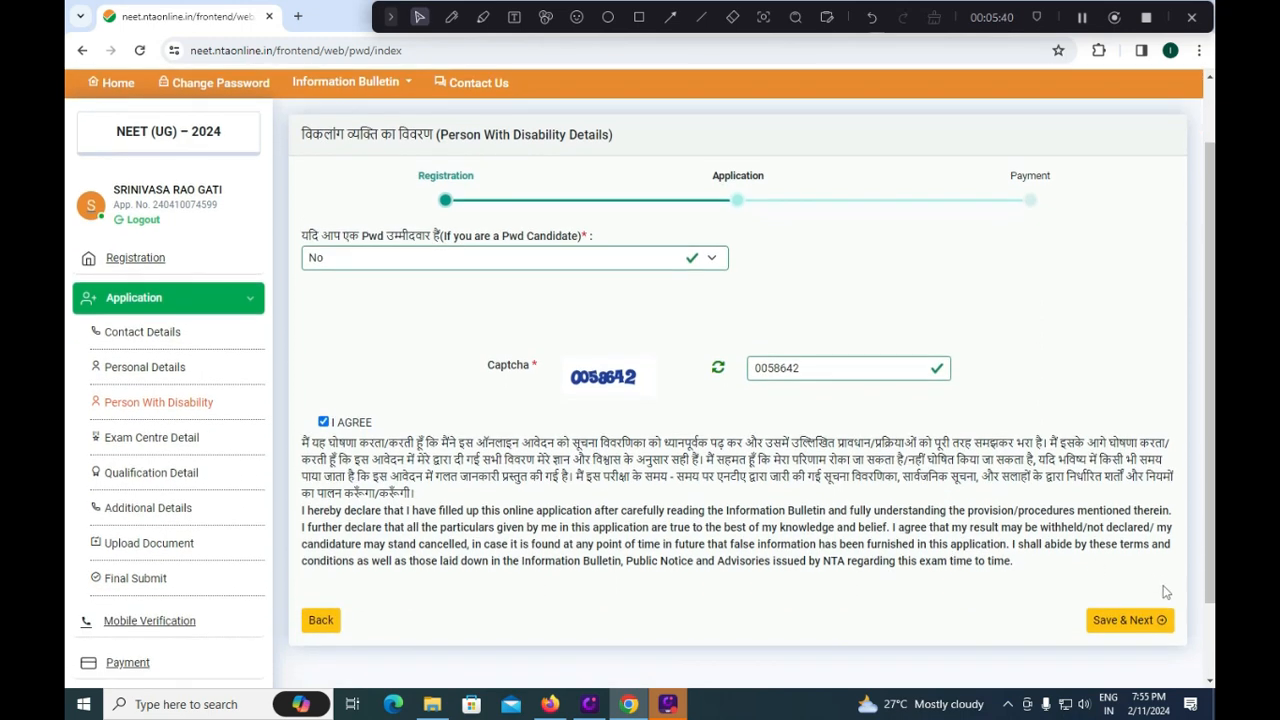
pyautogui.click(1122, 620)
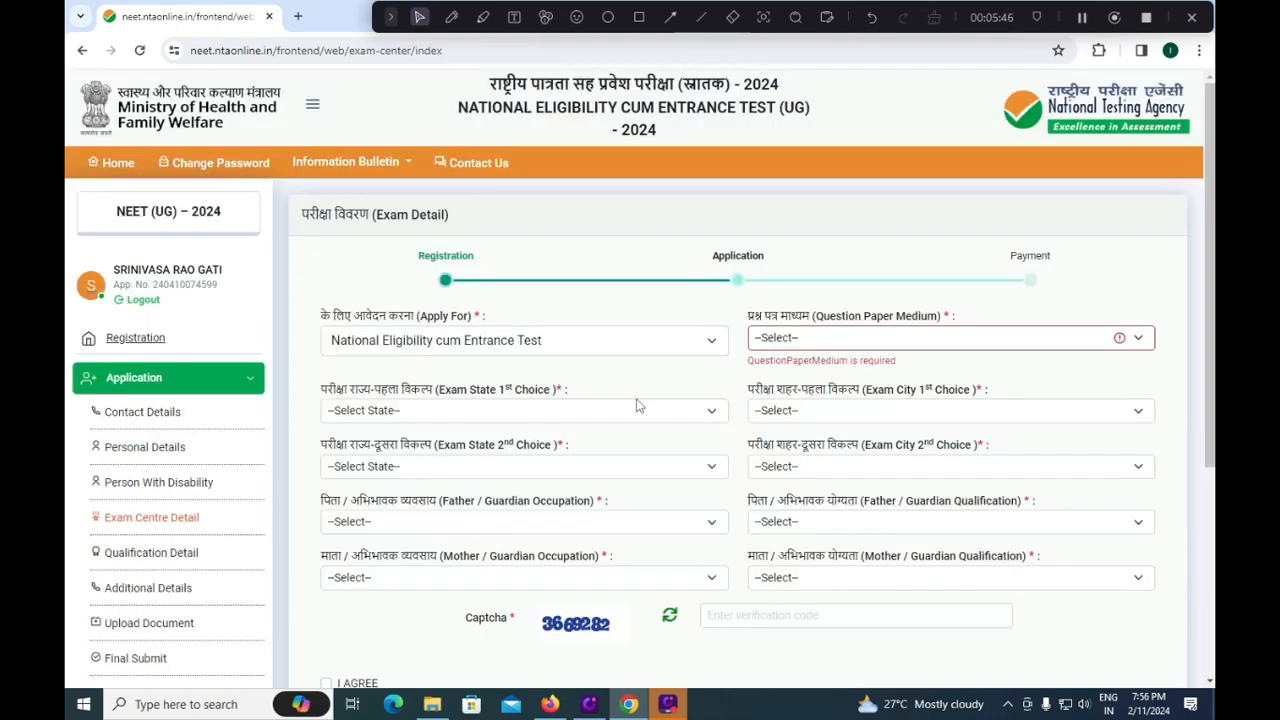
# Confirm National Eligibility cum Entrance Test as Apply For and choose English medium.
pyautogui.click(601, 346)
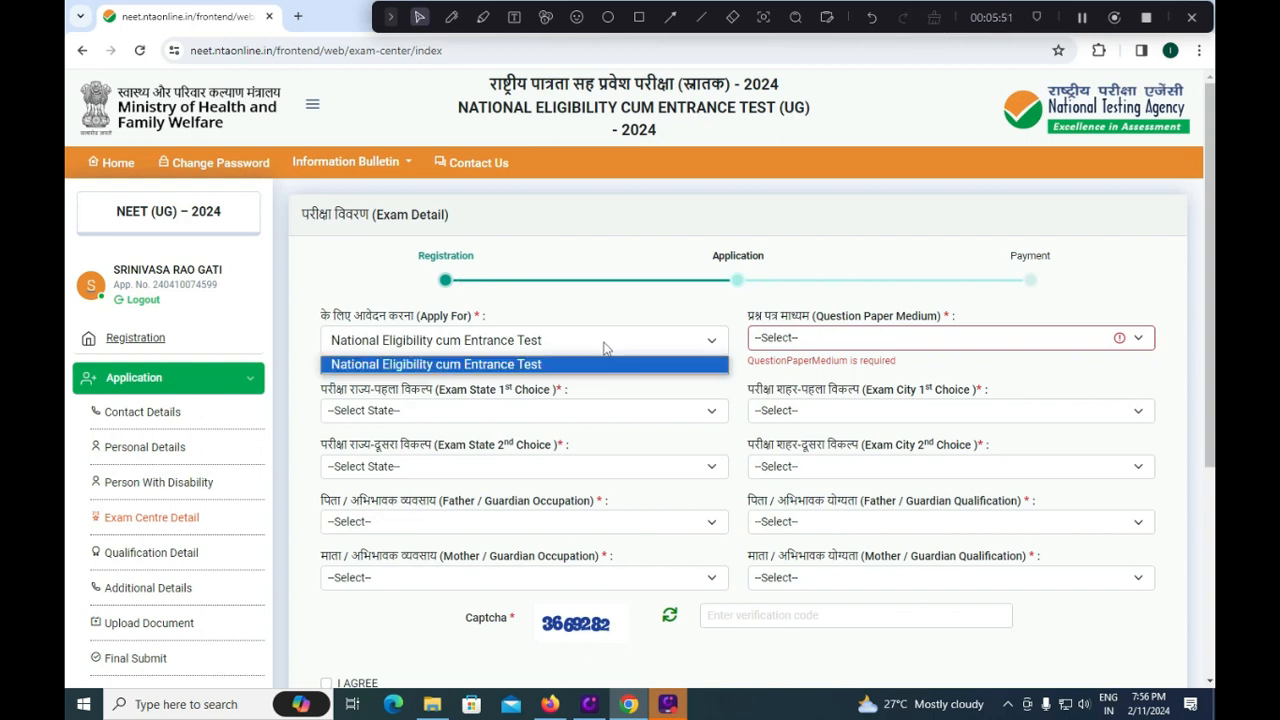
pyautogui.click(622, 312)
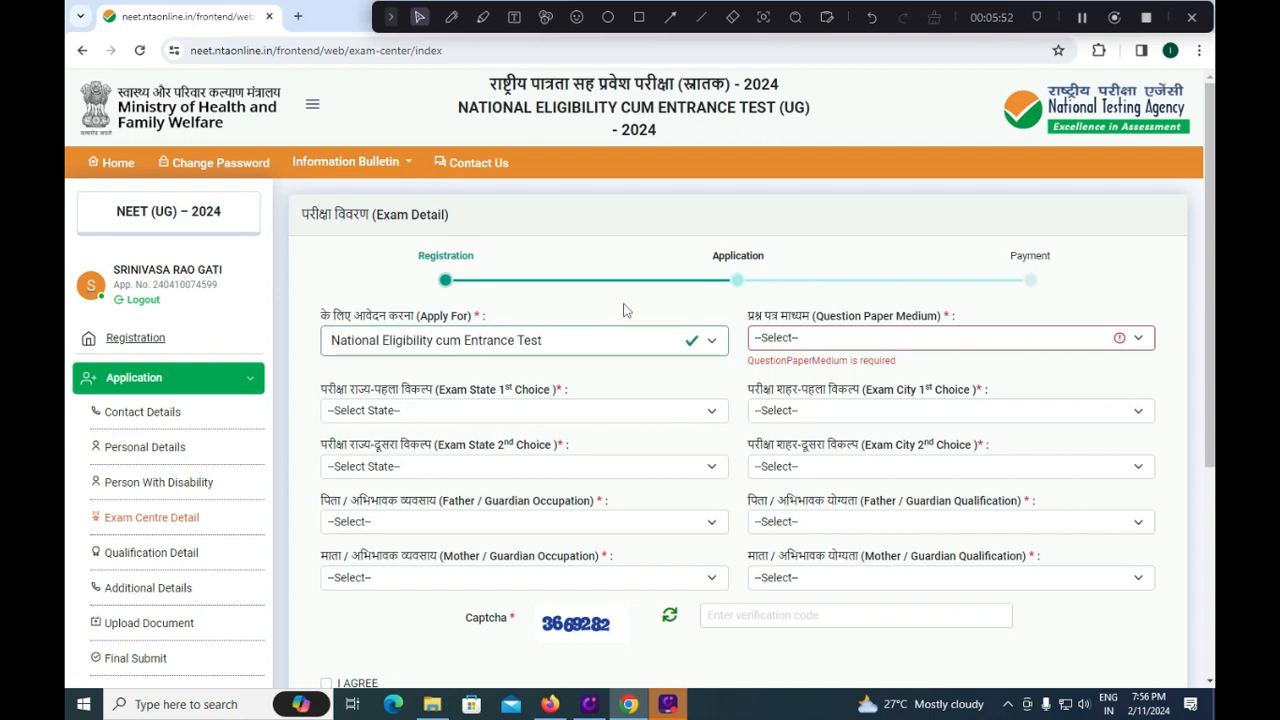
pyautogui.click(845, 340)
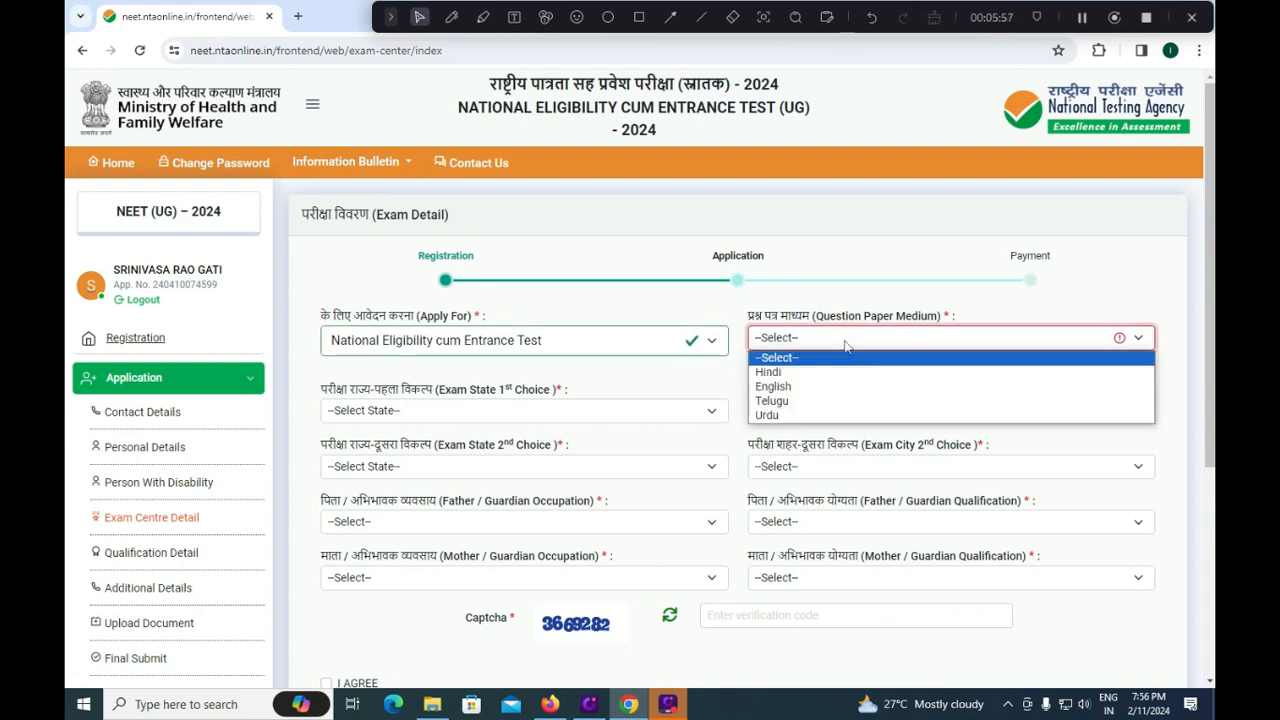
pyautogui.click(790, 388)
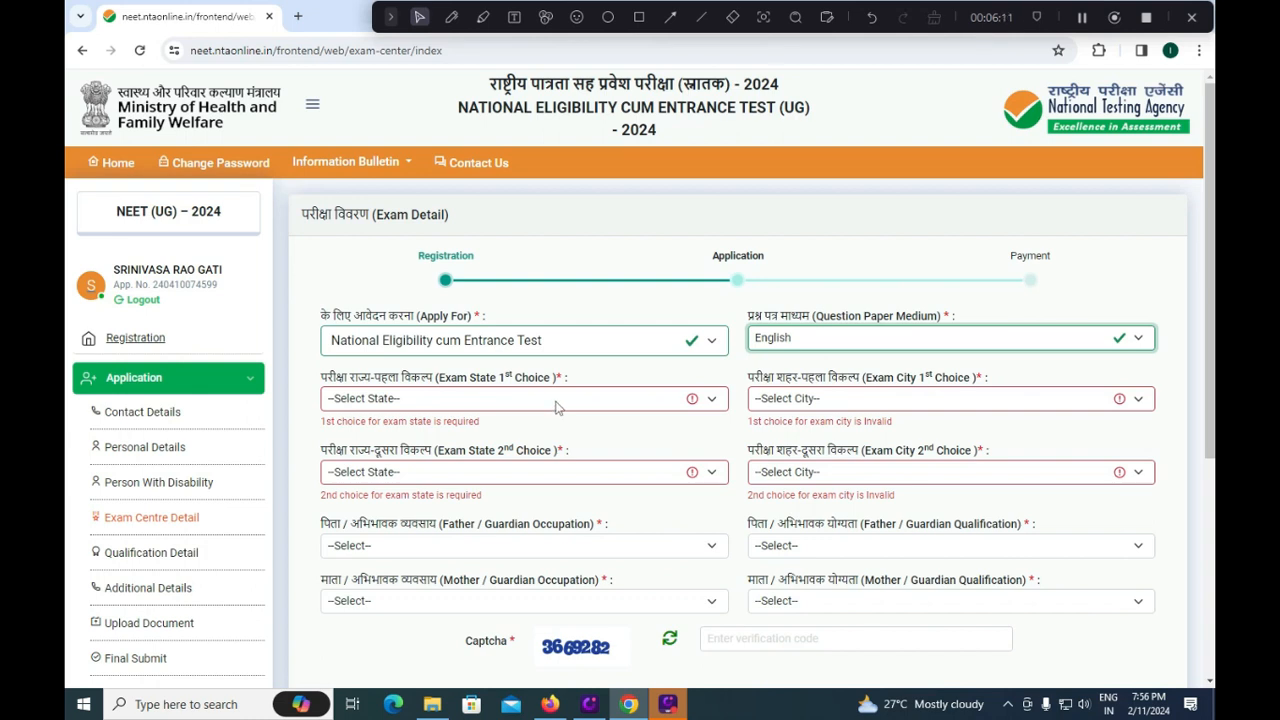
# Set the first exam choice to ANDHRA PRADESH state and Chittoor city.
pyautogui.click(557, 405)
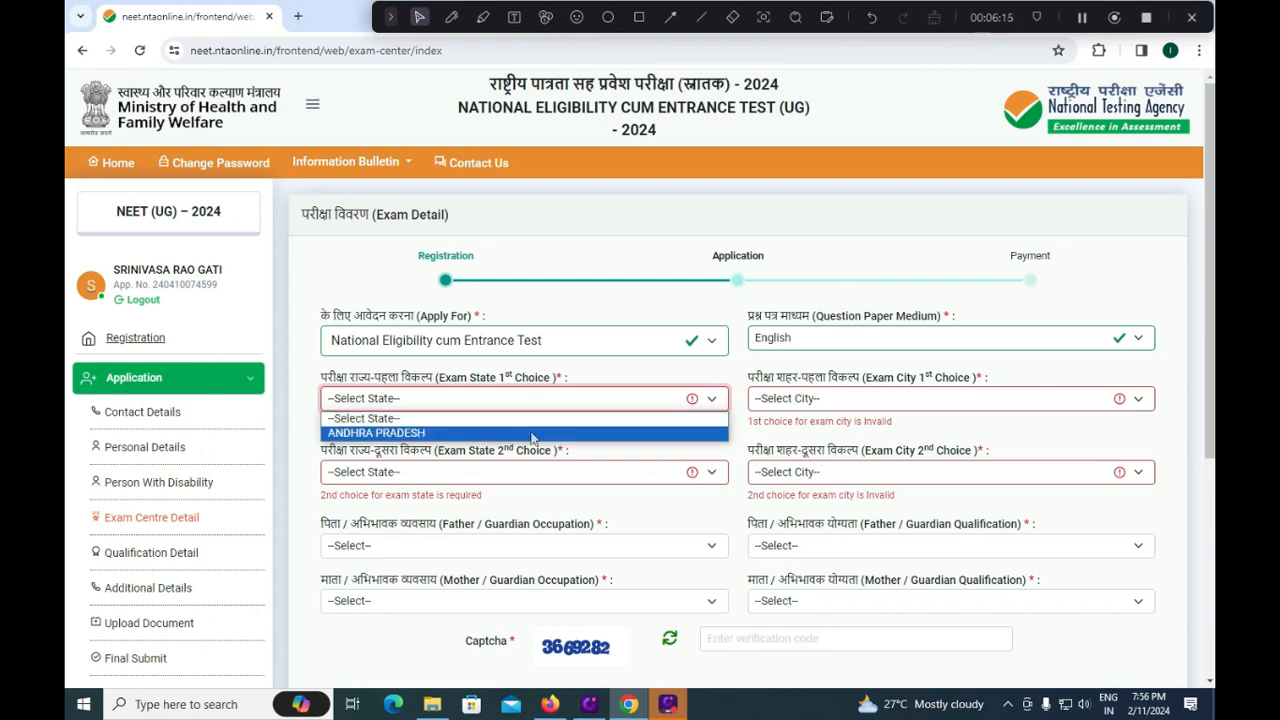
pyautogui.click(533, 433)
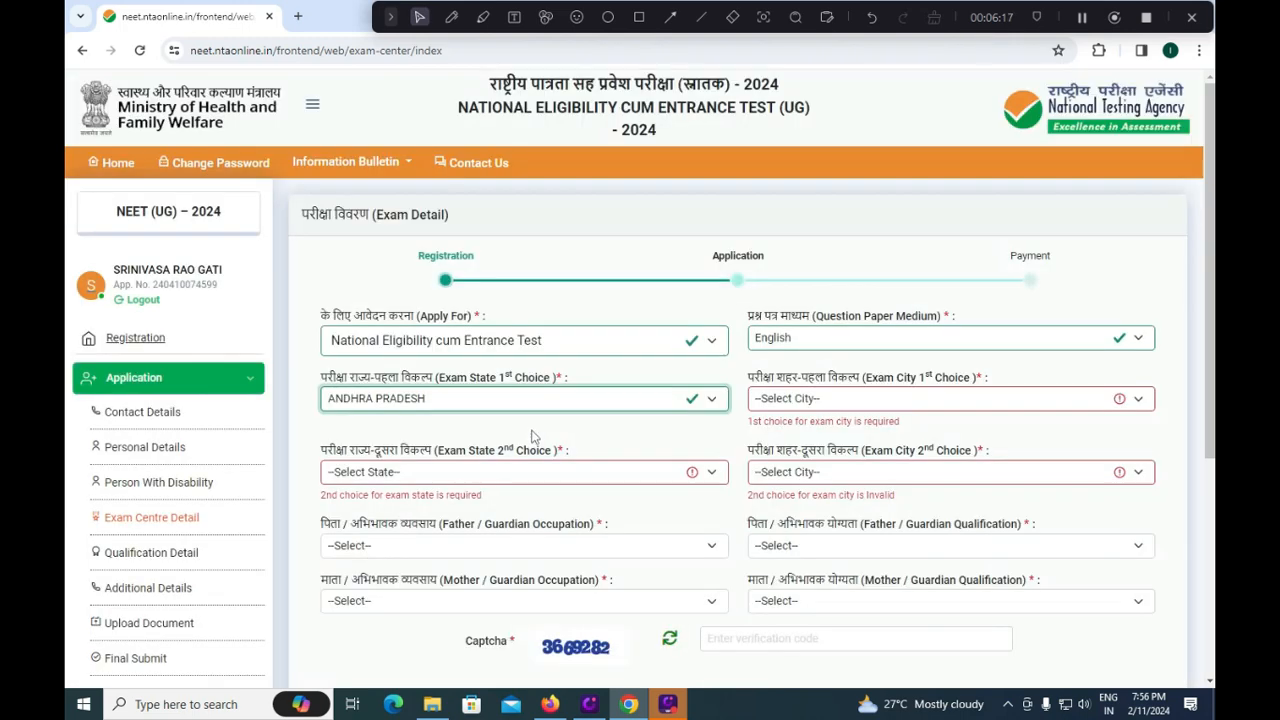
pyautogui.click(838, 400)
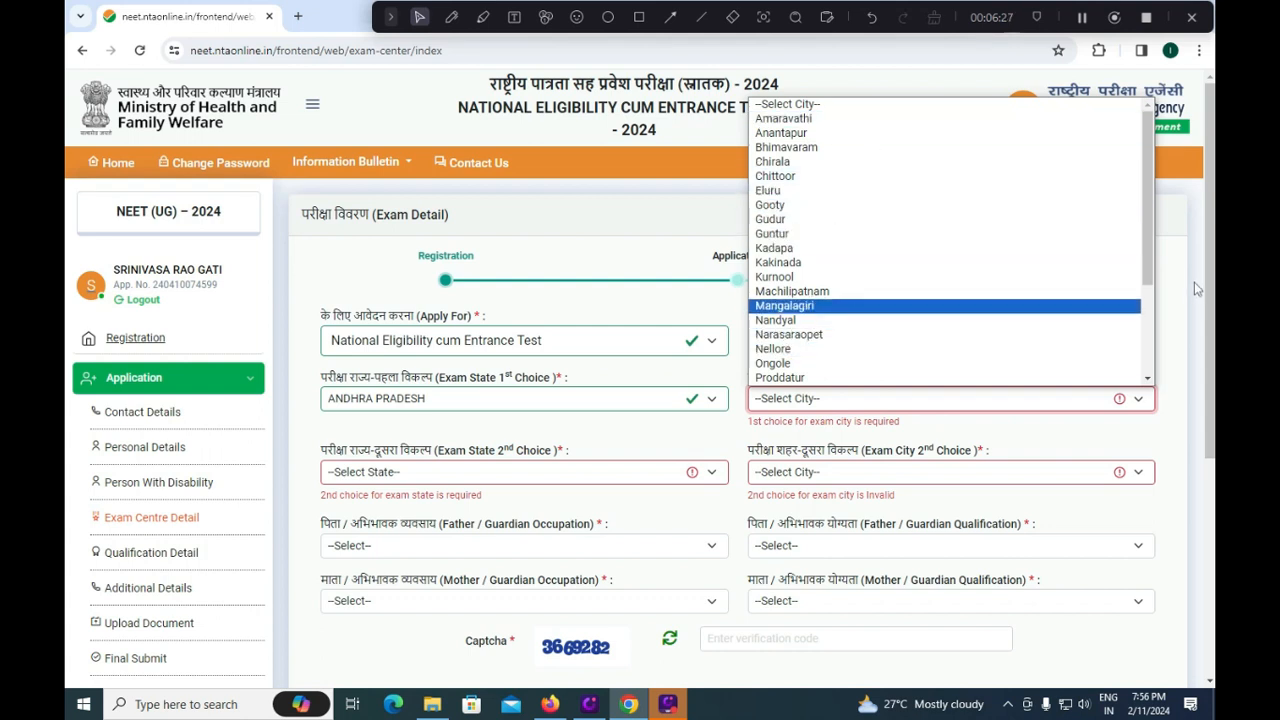
pyautogui.moveTo(1150, 272); pyautogui.dragTo(1141, 390)
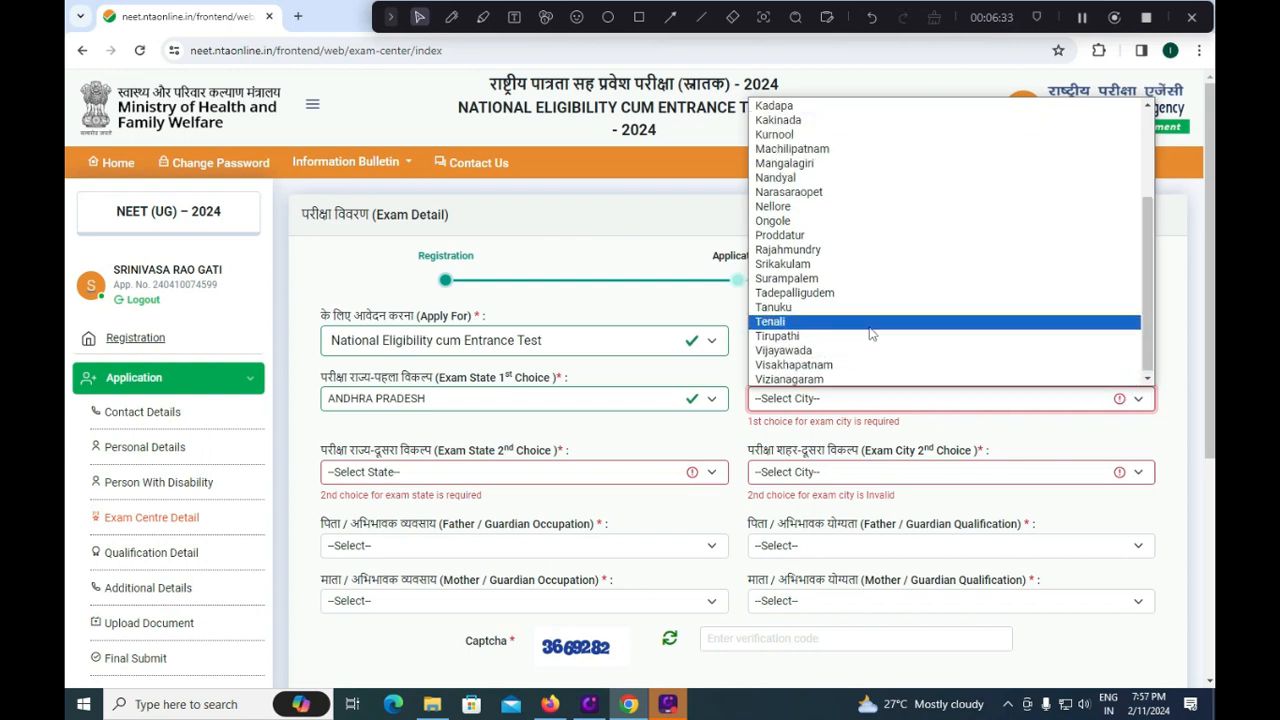
pyautogui.scroll(3, 870, 333)
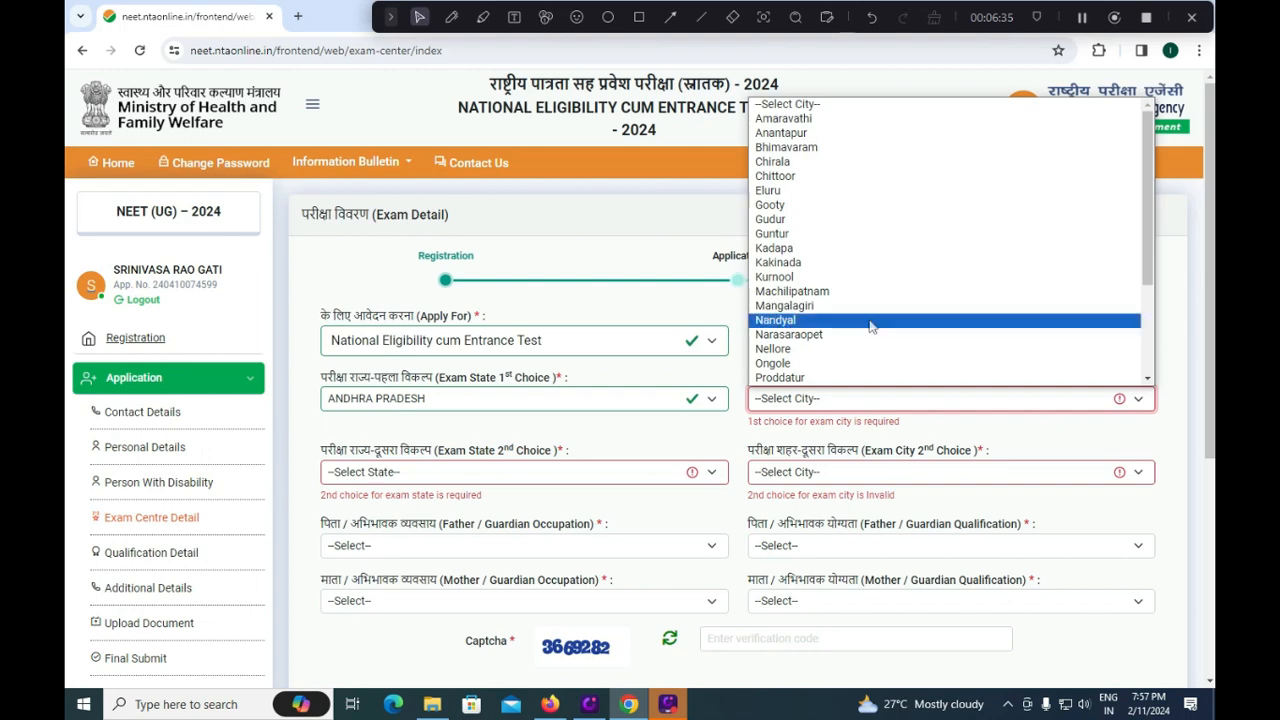
pyautogui.click(806, 177)
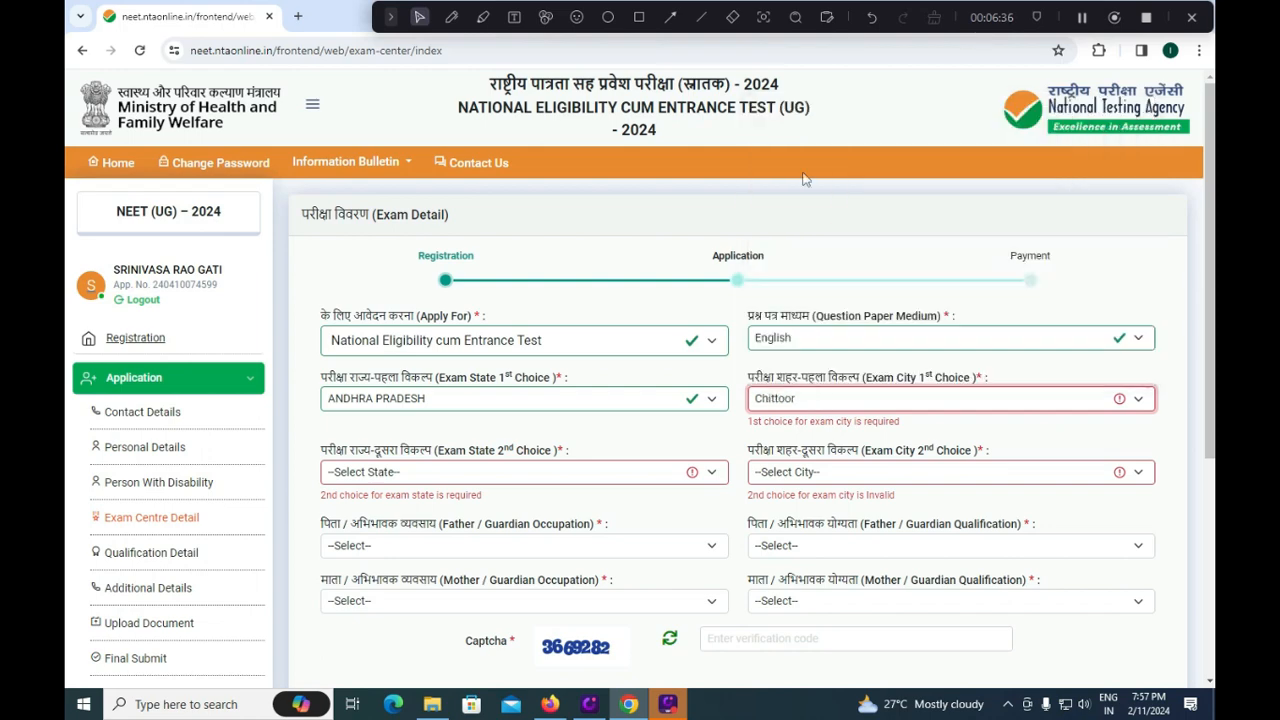
pyautogui.click(460, 462)
# Set the second exam choice to ANDHRA PRADESH state and Tirupathi city.
pyautogui.click(455, 489)
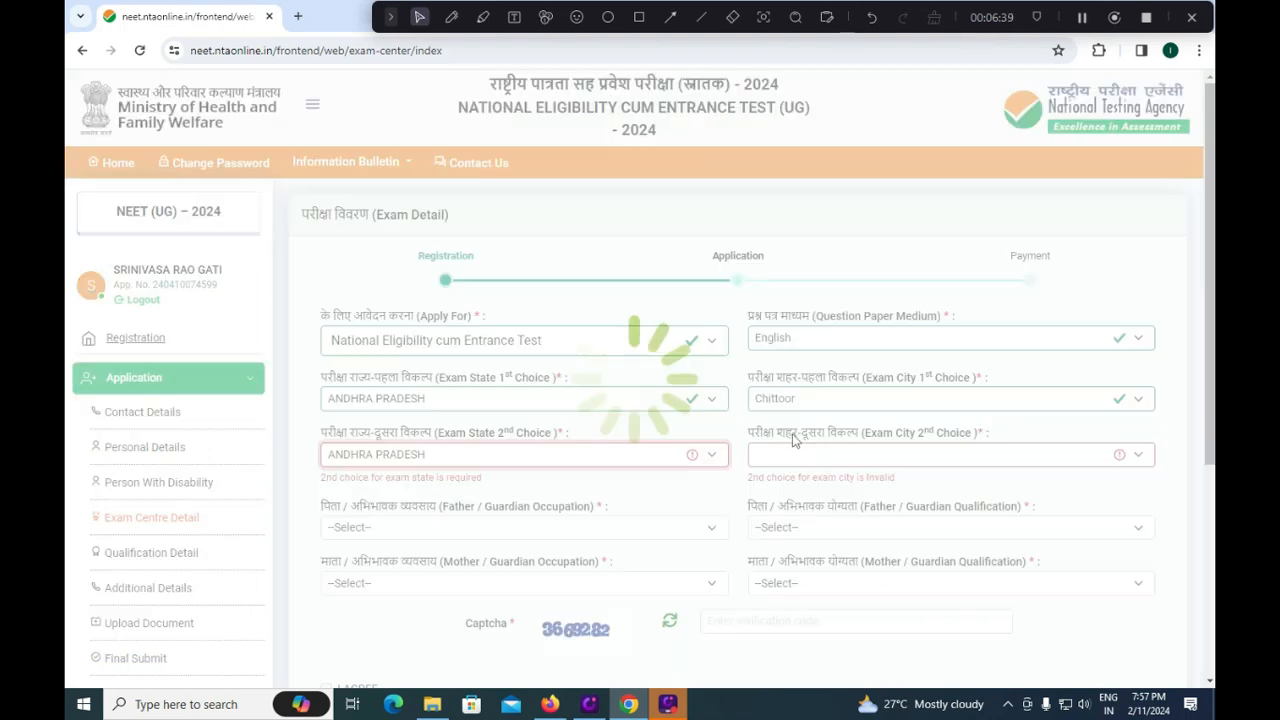
pyautogui.click(797, 455)
pyautogui.scroll(-3, 810, 300)
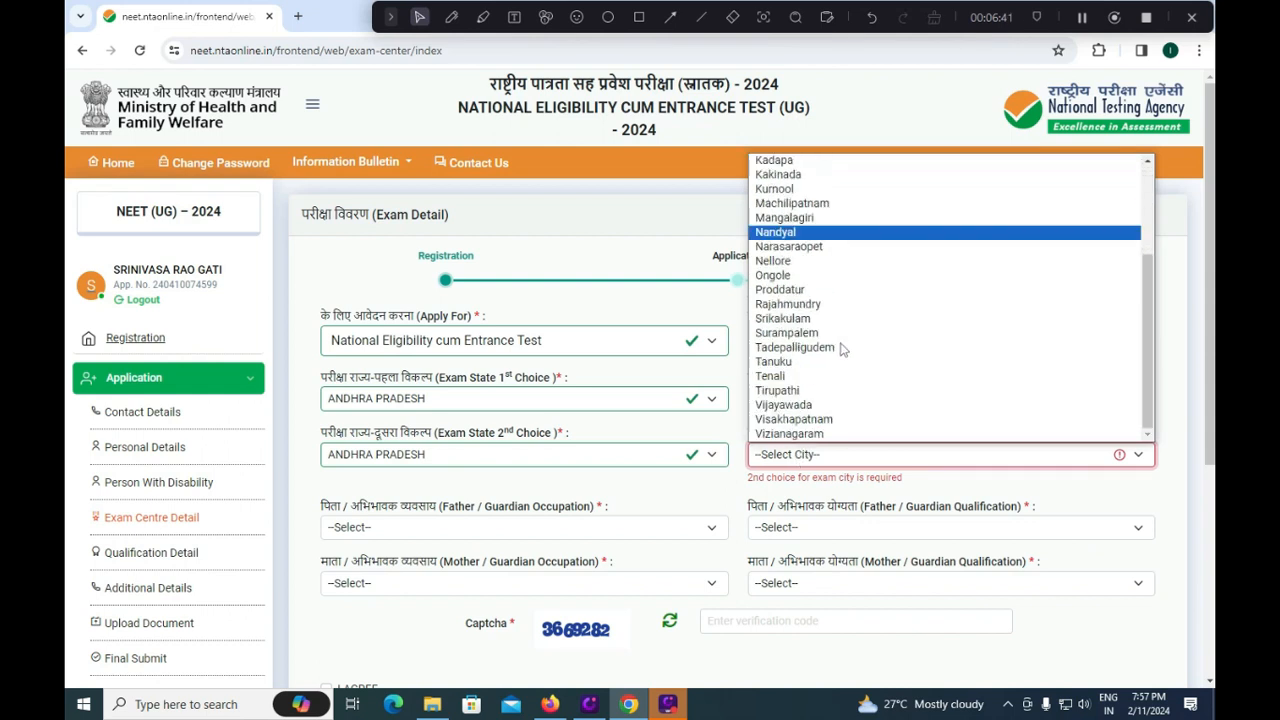
pyautogui.click(805, 407)
pyautogui.click(805, 454)
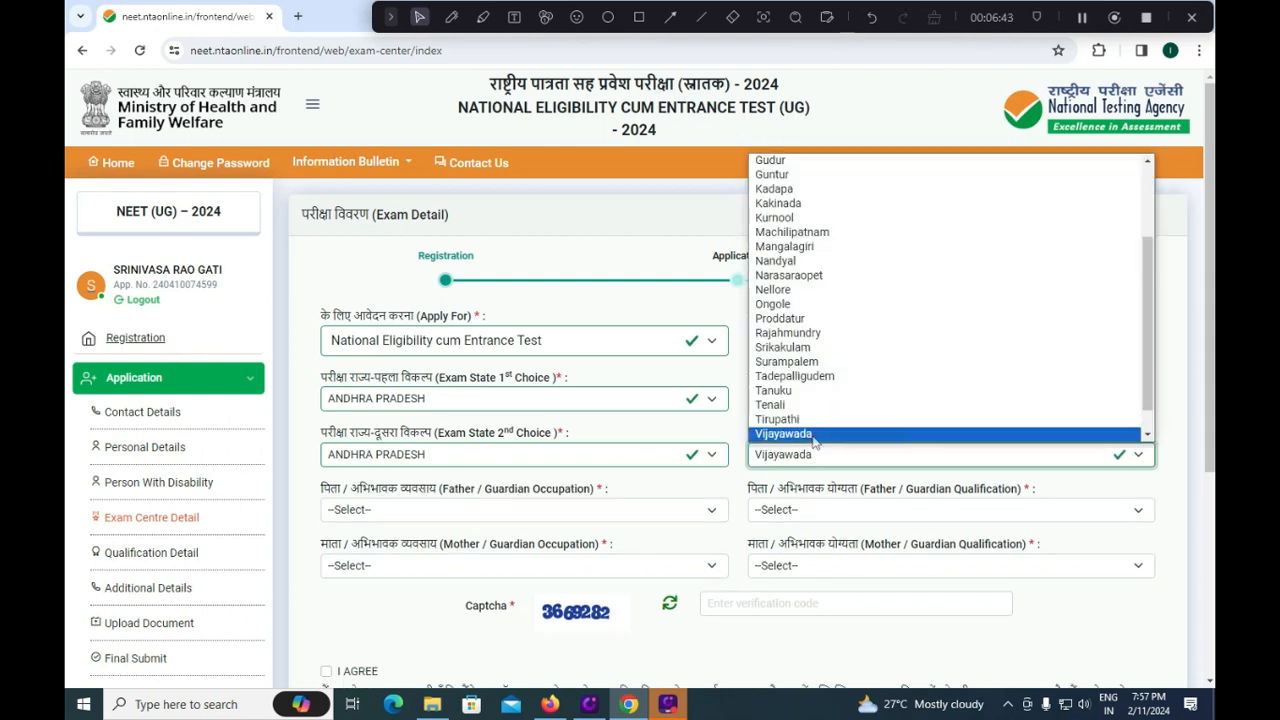
pyautogui.click(801, 420)
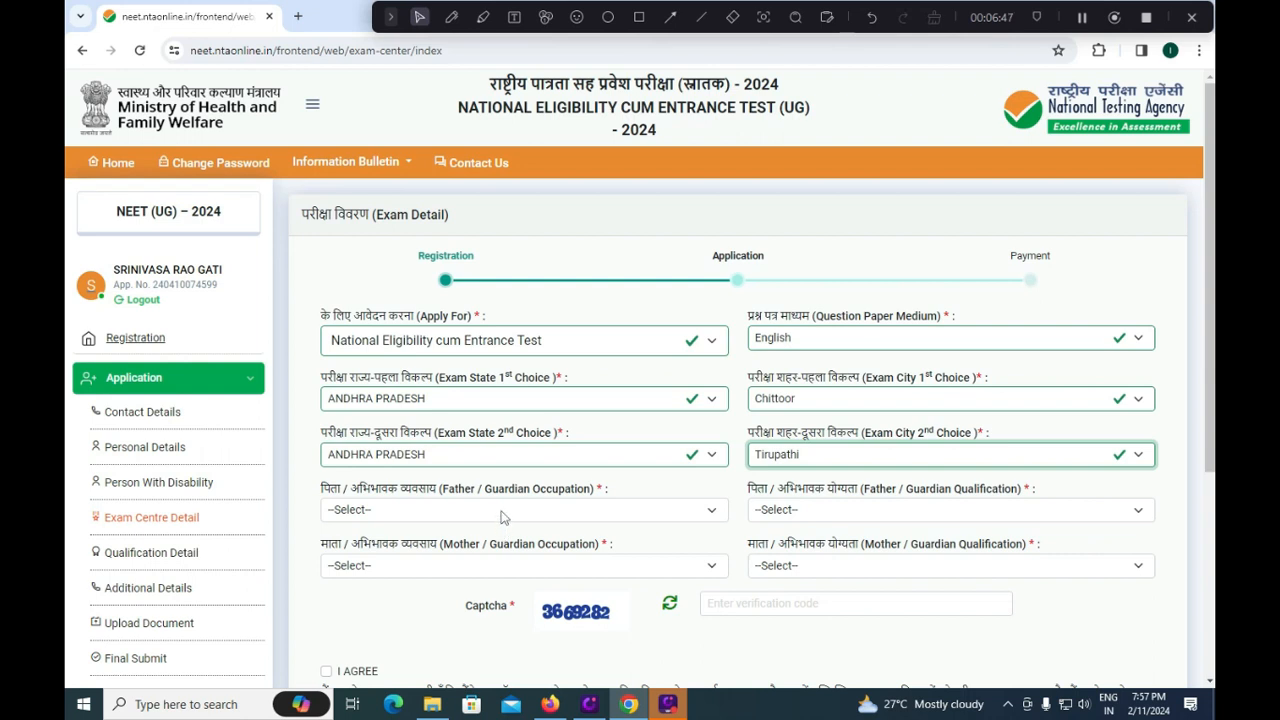
# Set the father's occupation to Agriculture and qualification to Matriculate.
pyautogui.click(503, 516)
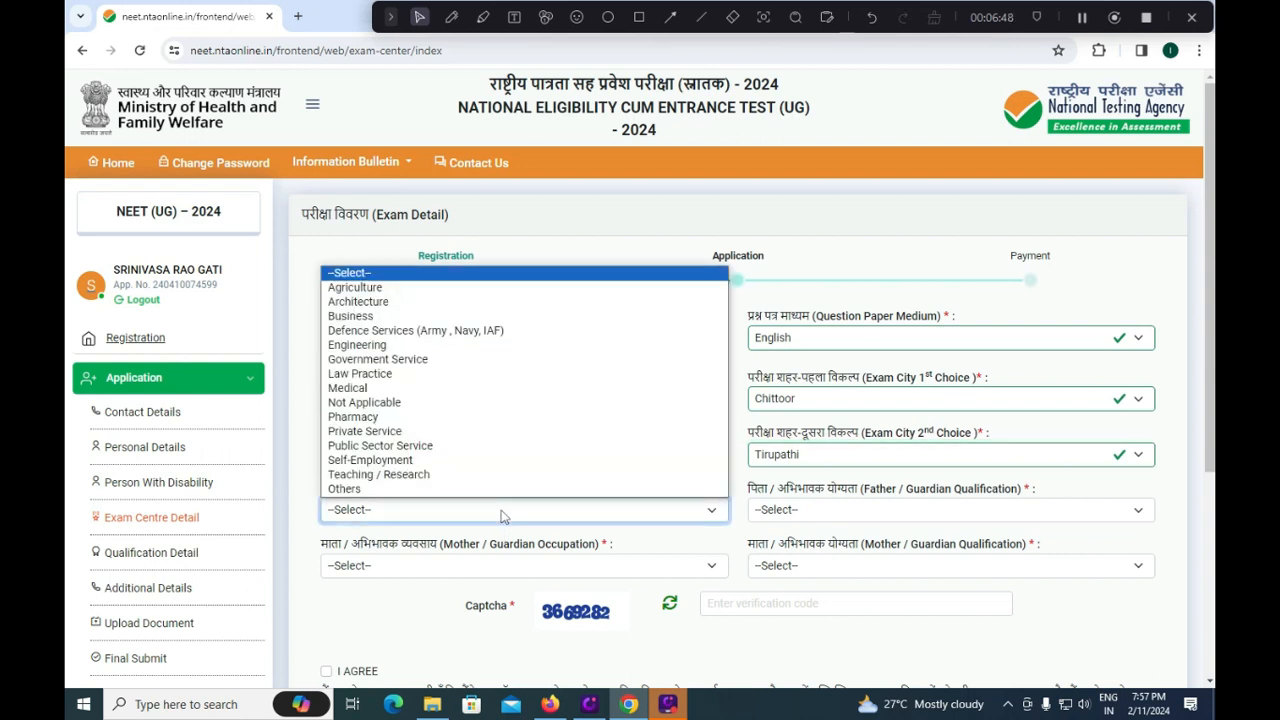
pyautogui.click(411, 289)
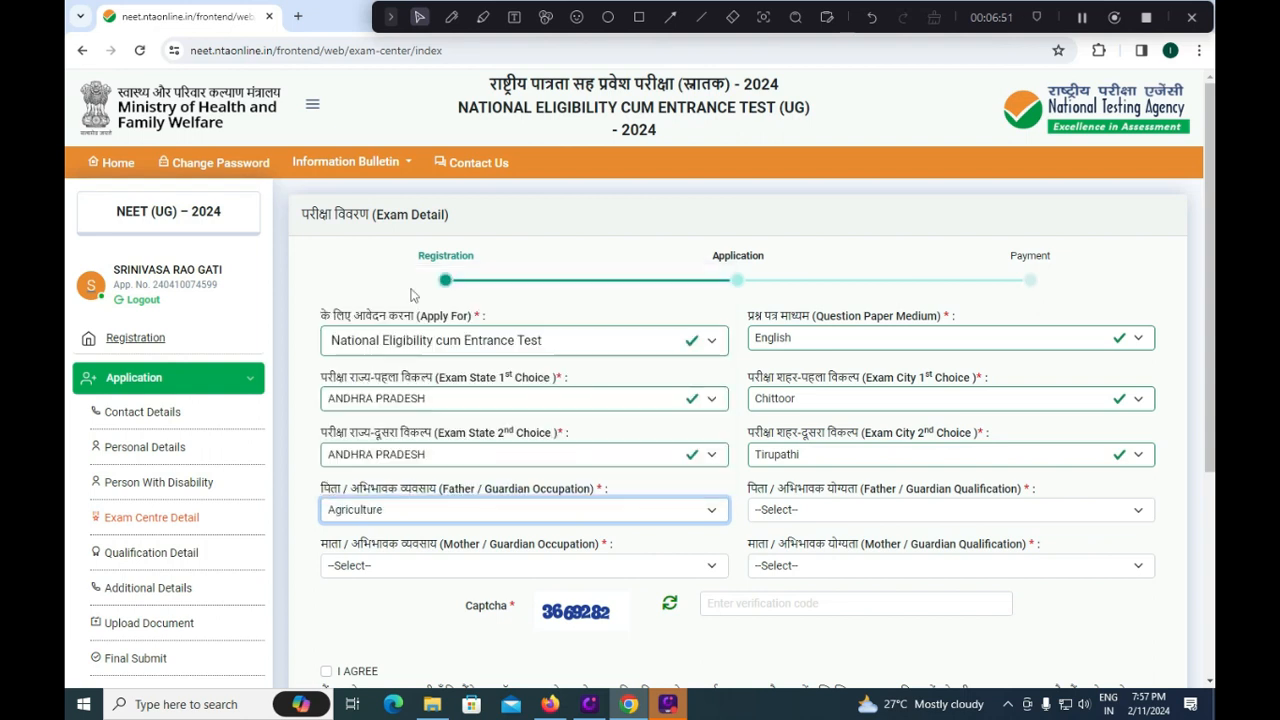
pyautogui.click(843, 518)
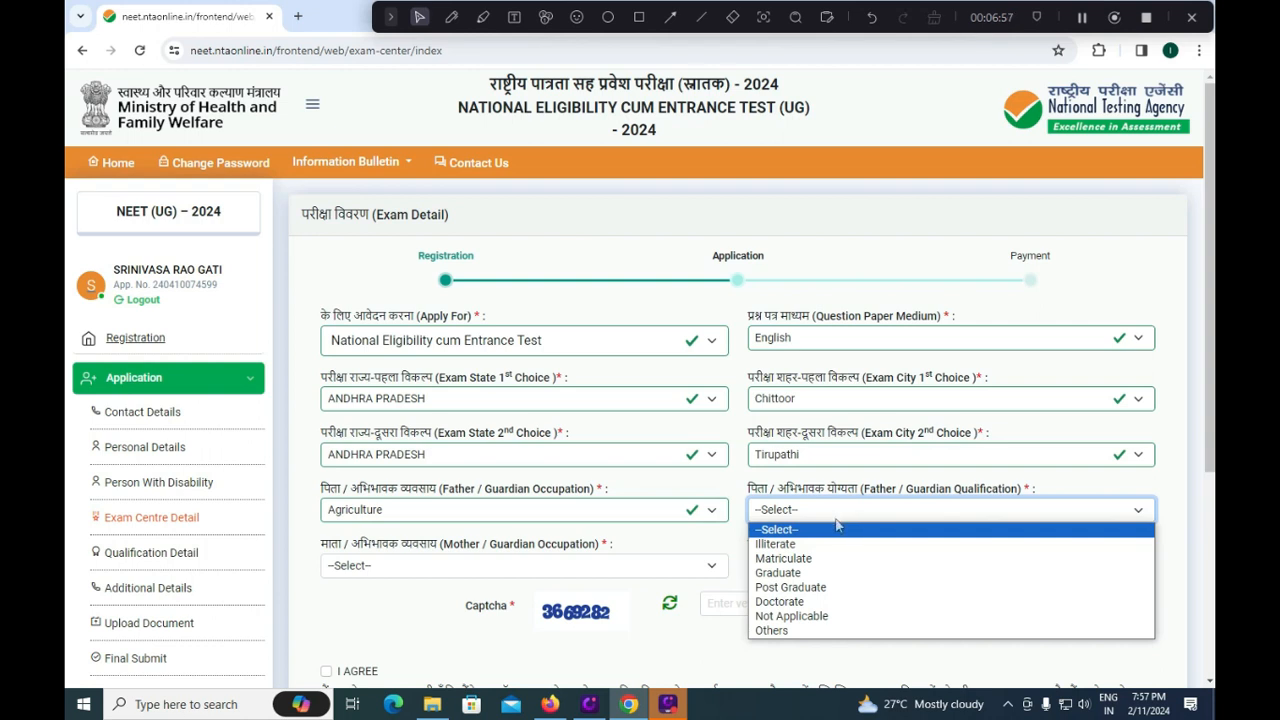
pyautogui.click(793, 558)
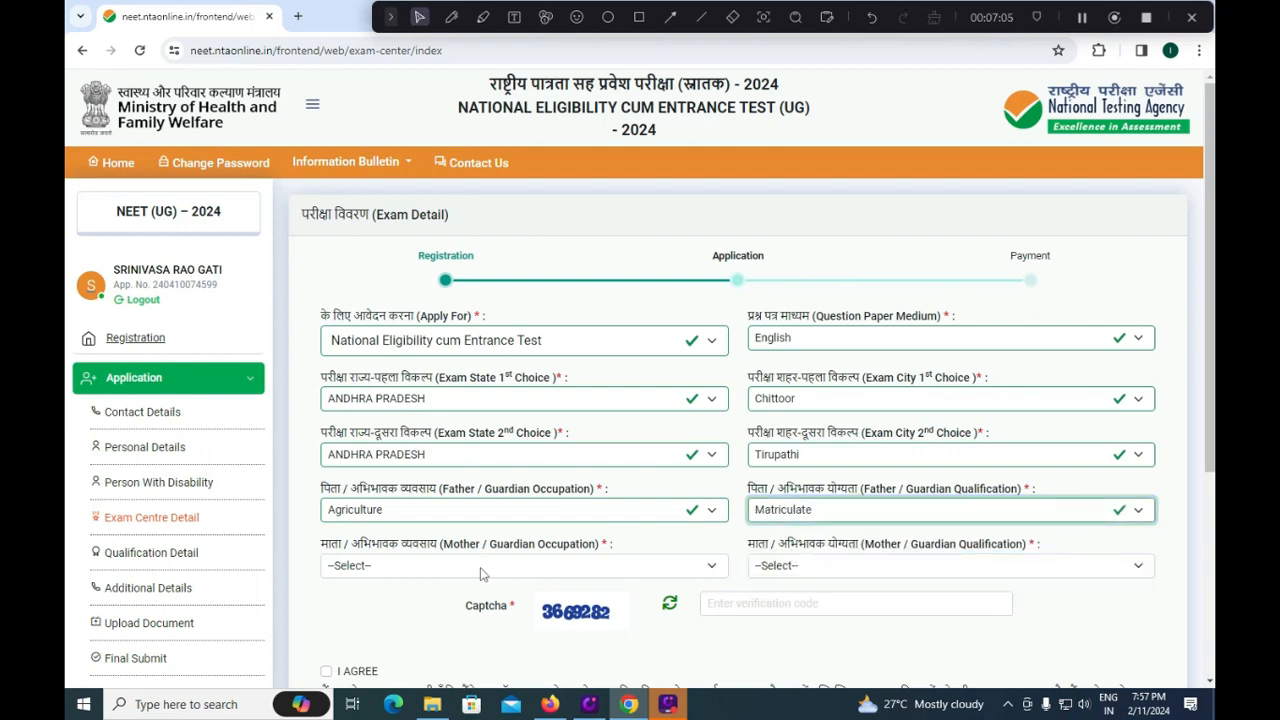
# Set the mother's occupation to Not Applicable, qualification Matriculate, and enter the captcha code.
pyautogui.click(483, 569)
pyautogui.click(448, 609)
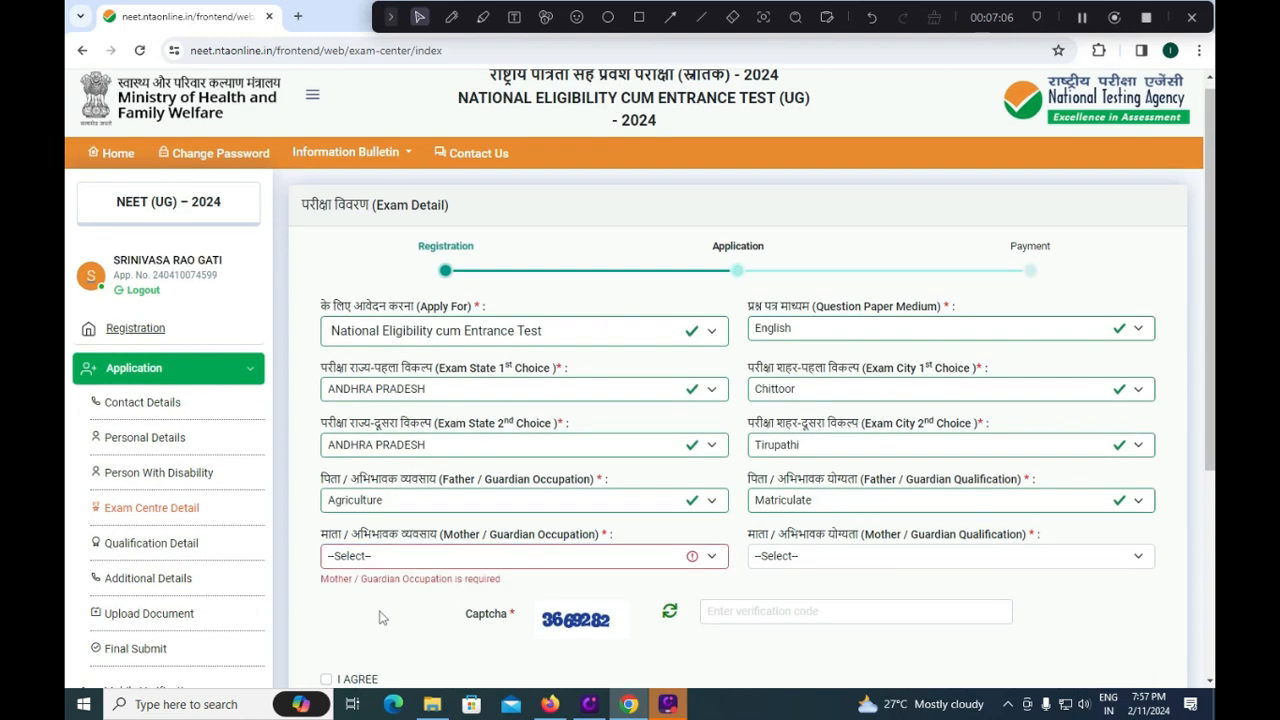
pyautogui.click(412, 556)
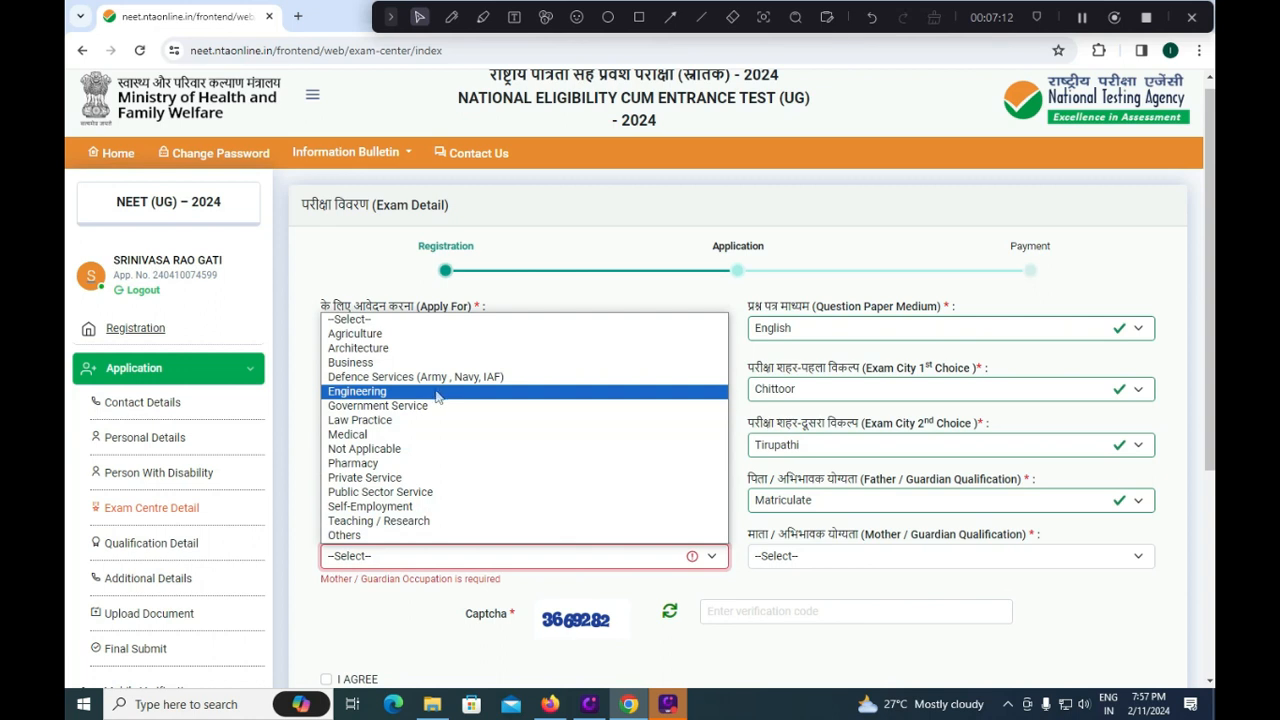
pyautogui.click(400, 449)
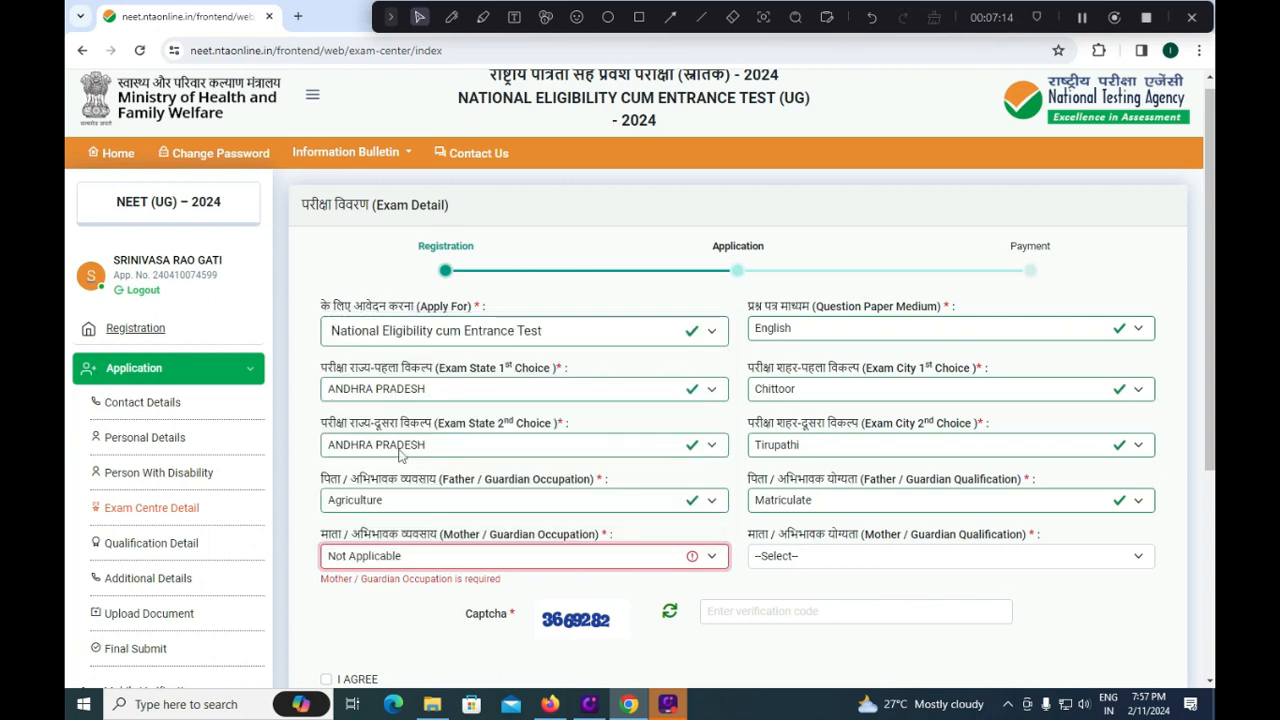
pyautogui.click(806, 556)
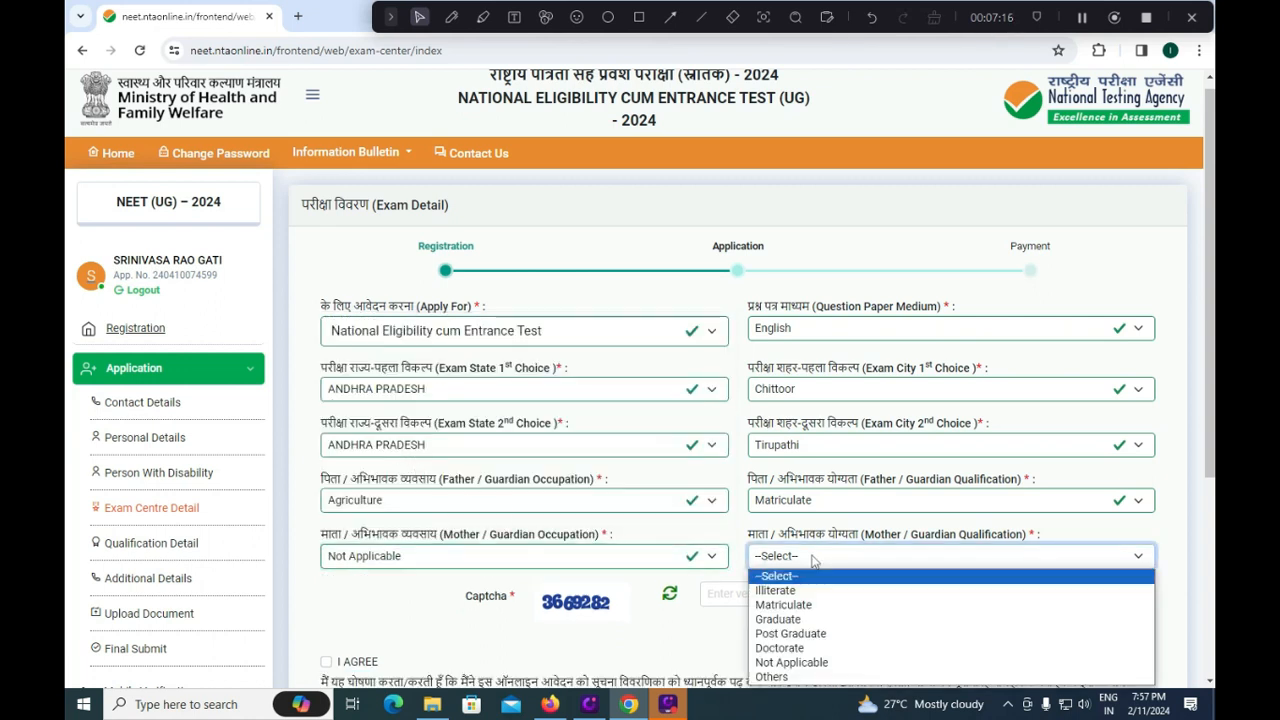
pyautogui.click(792, 605)
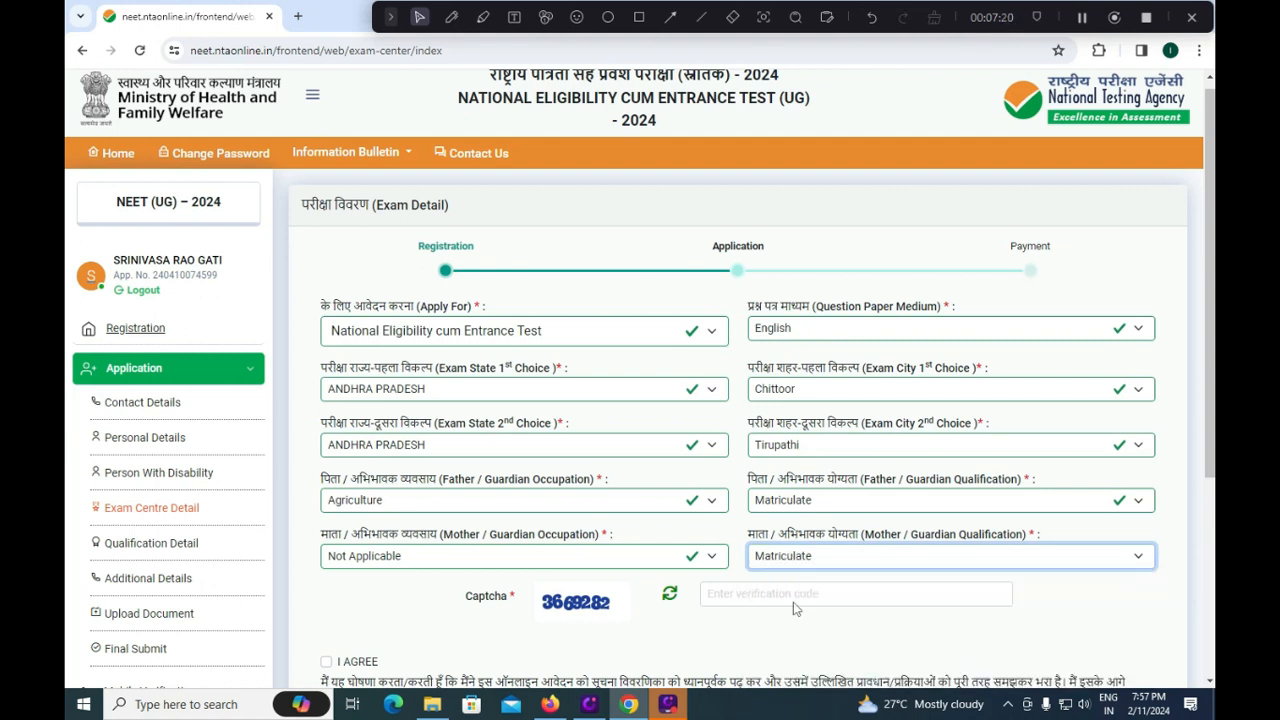
pyautogui.click(797, 595)
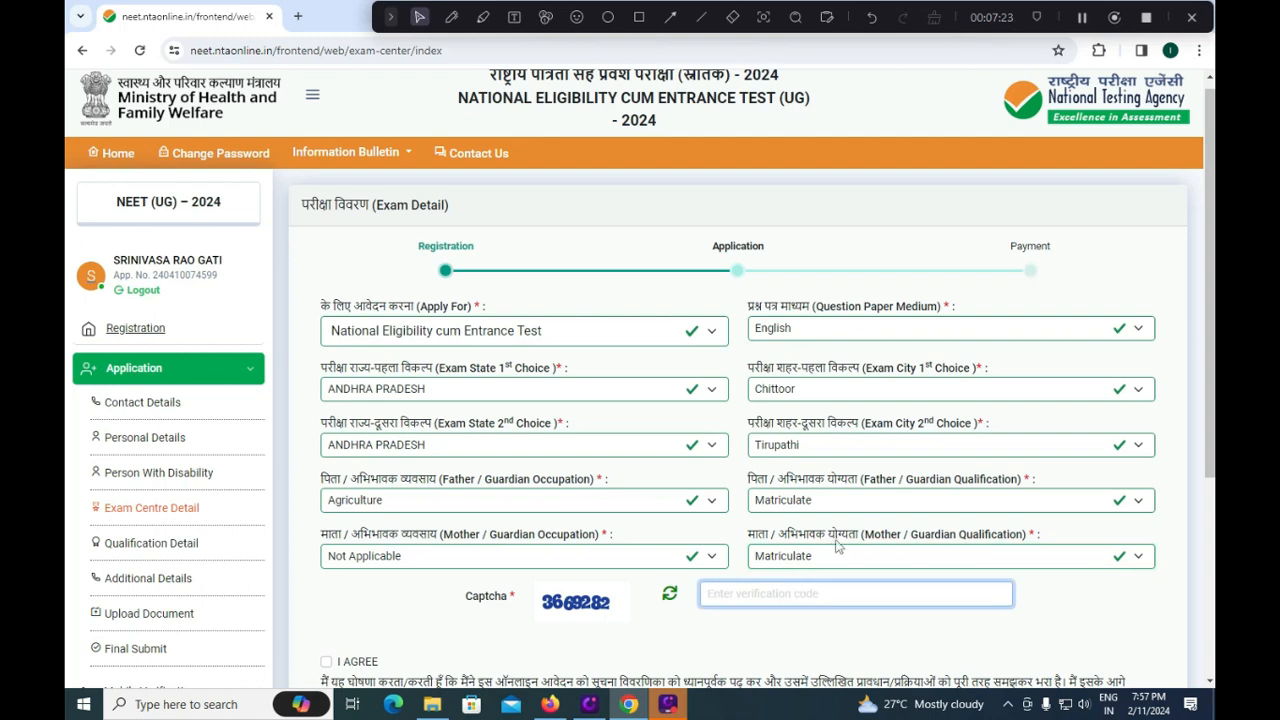
pyautogui.write('3669282')
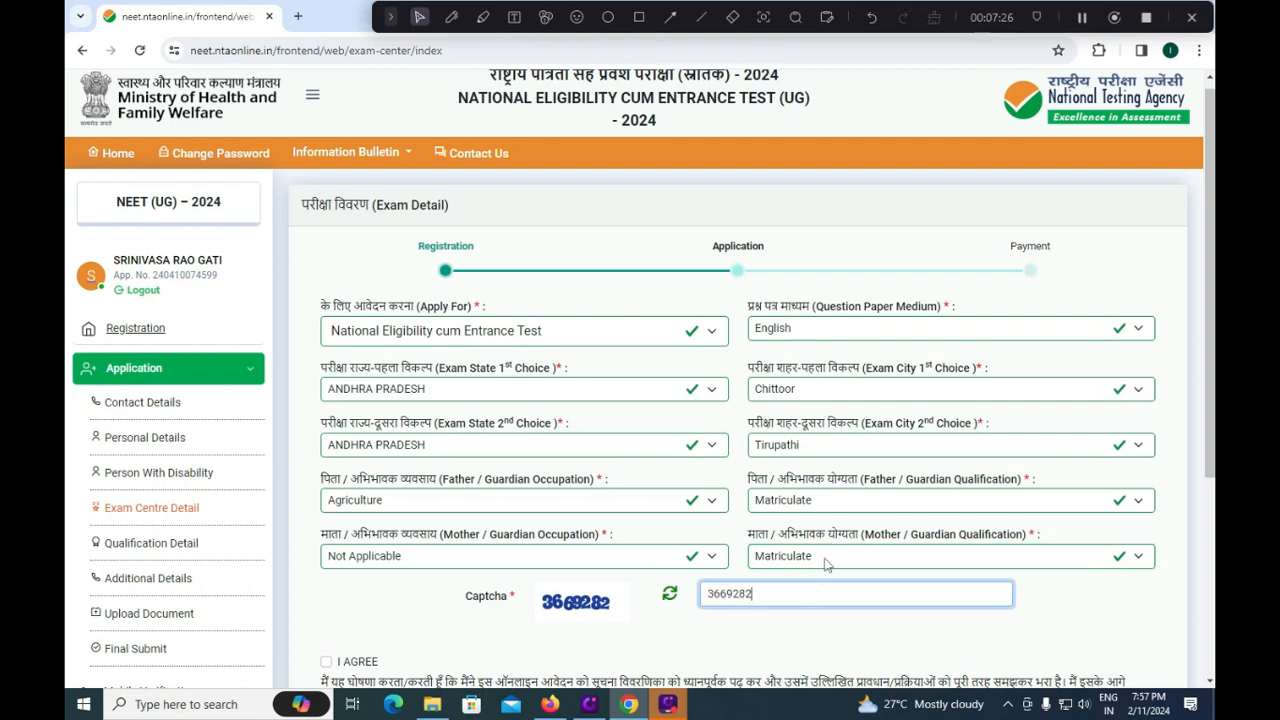
pyautogui.scroll(-3, 828, 565)
# Accept the declaration, then confirm 10th status Passed and exam '10 th or equivalent'.
pyautogui.click(343, 350)
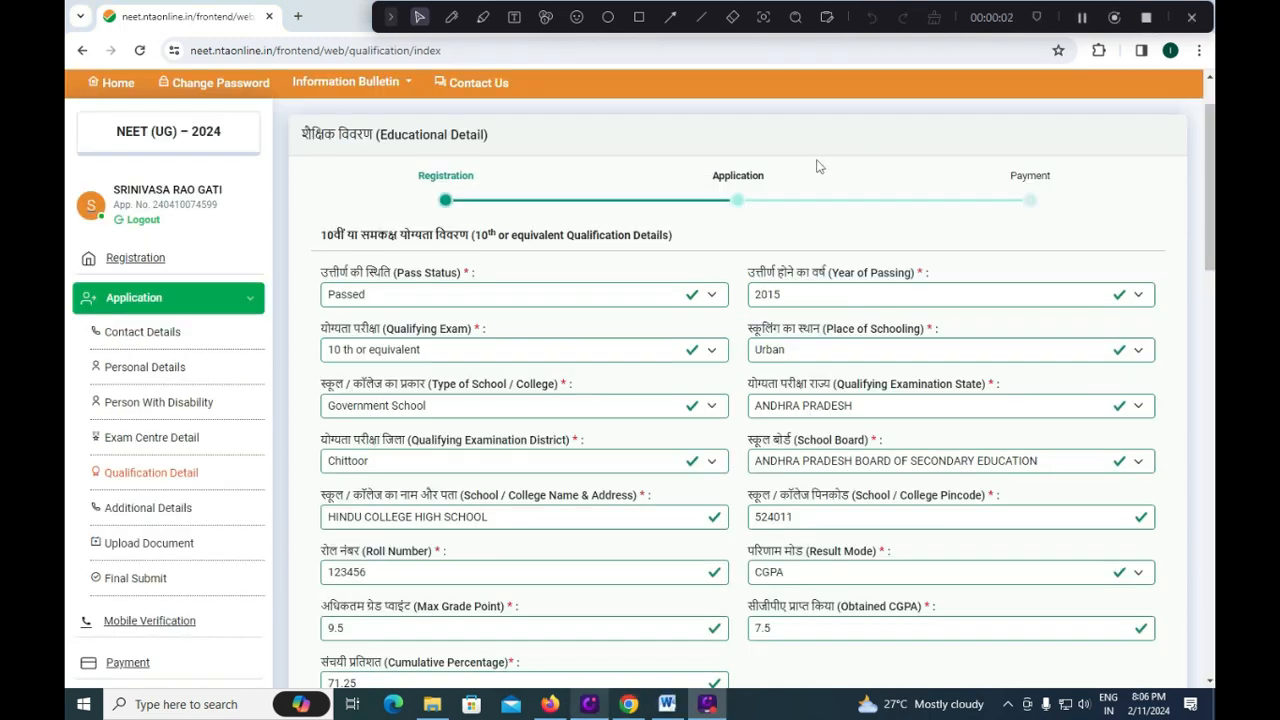
pyautogui.click(575, 295)
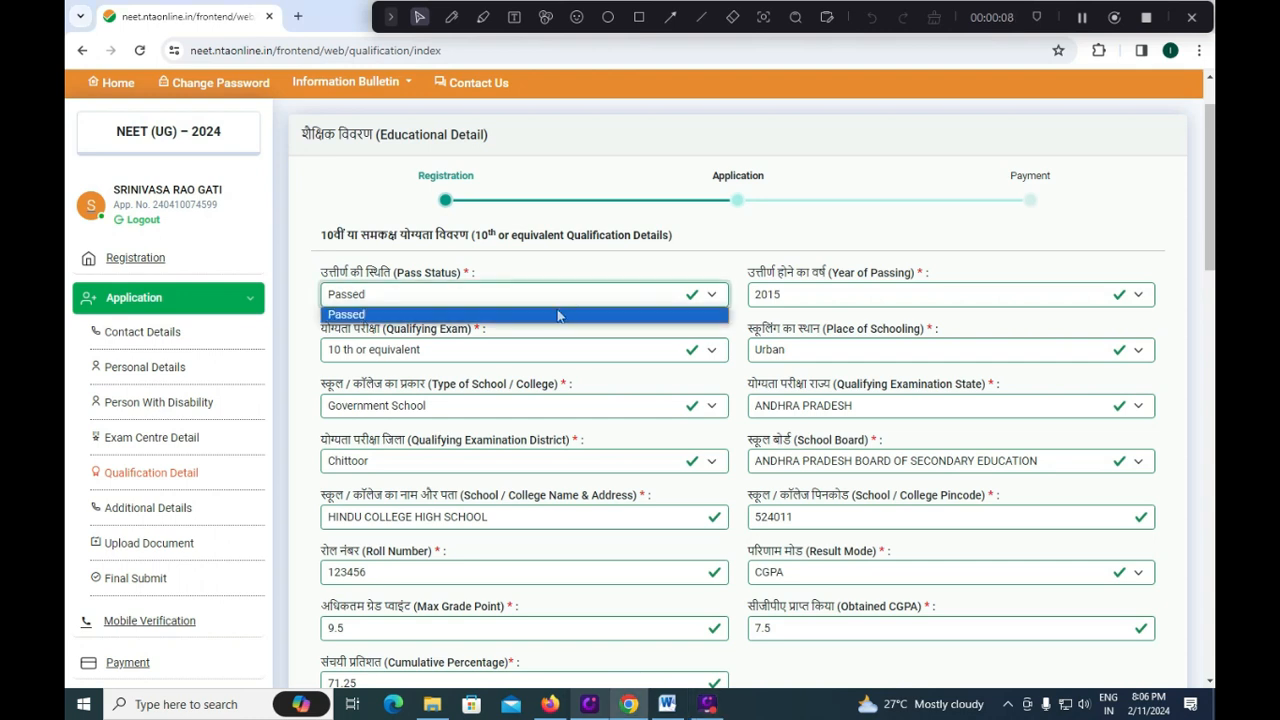
pyautogui.click(557, 314)
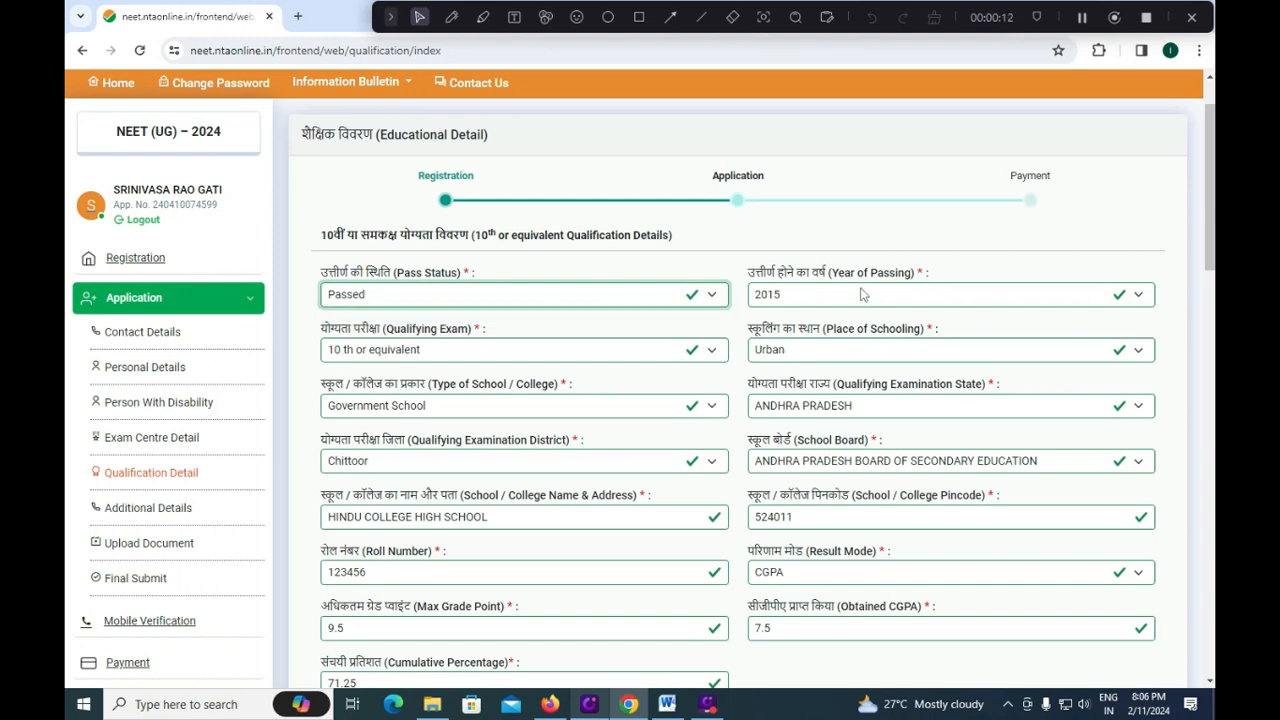
pyautogui.click(456, 352)
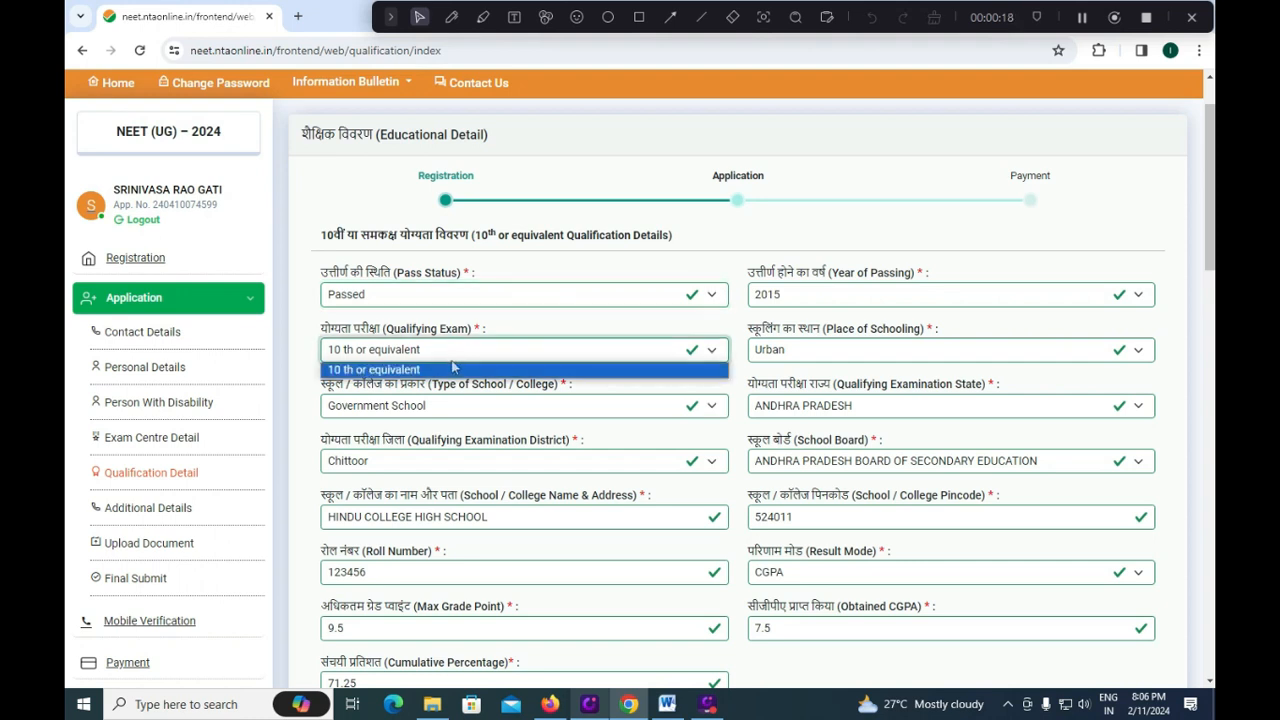
pyautogui.click(452, 370)
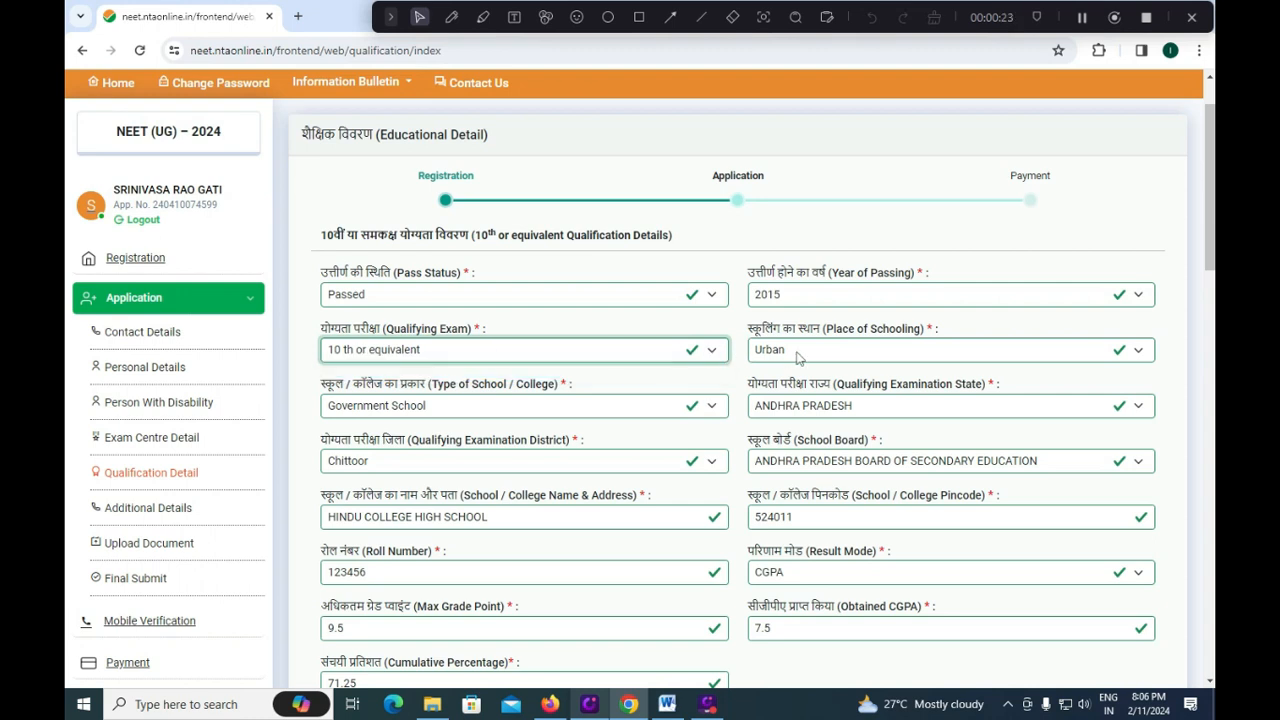
# Confirm Urban schooling, Government School and ANDHRA PRADESH as the 10th examination state.
pyautogui.click(799, 352)
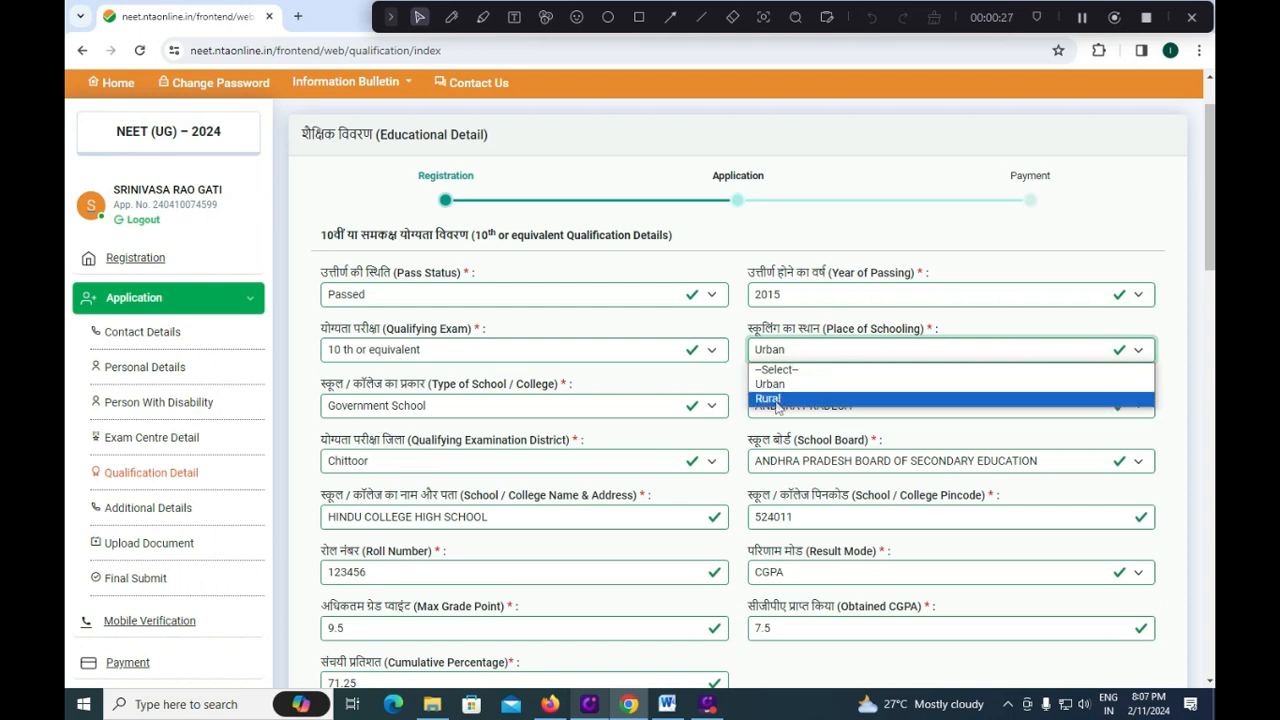
pyautogui.click(778, 388)
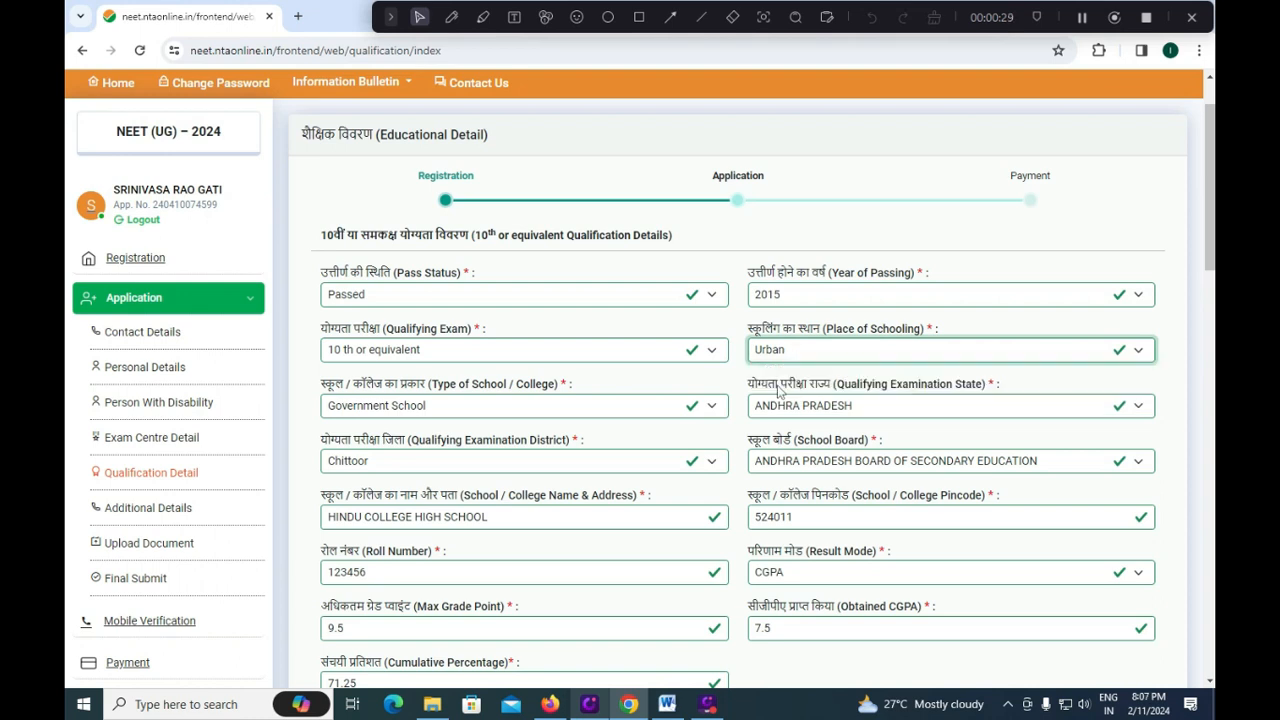
pyautogui.click(571, 407)
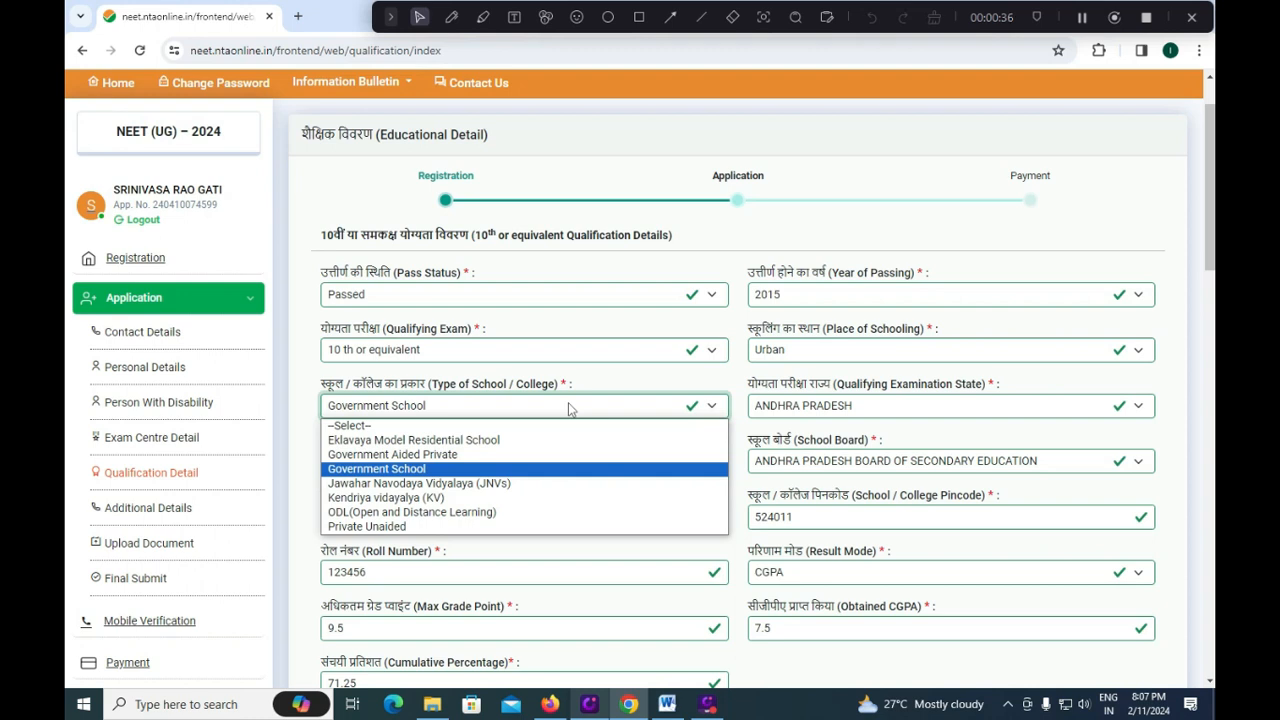
pyautogui.click(419, 468)
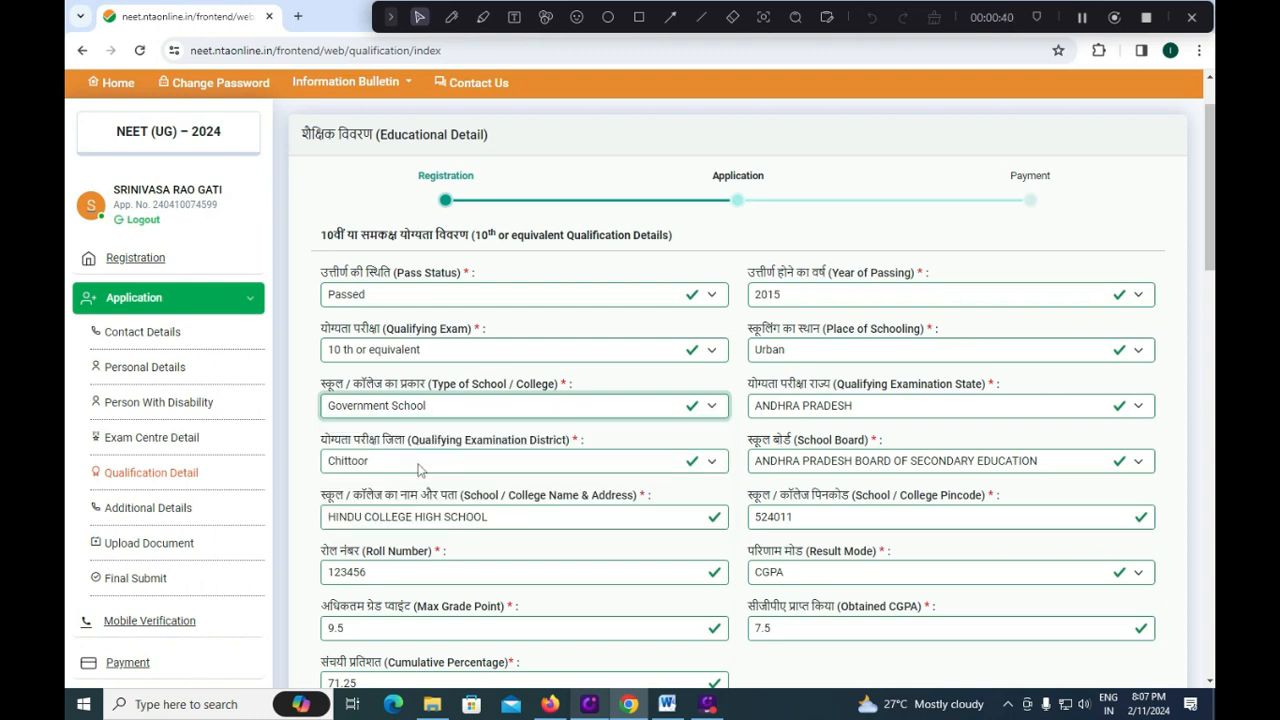
pyautogui.click(820, 414)
pyautogui.click(826, 150)
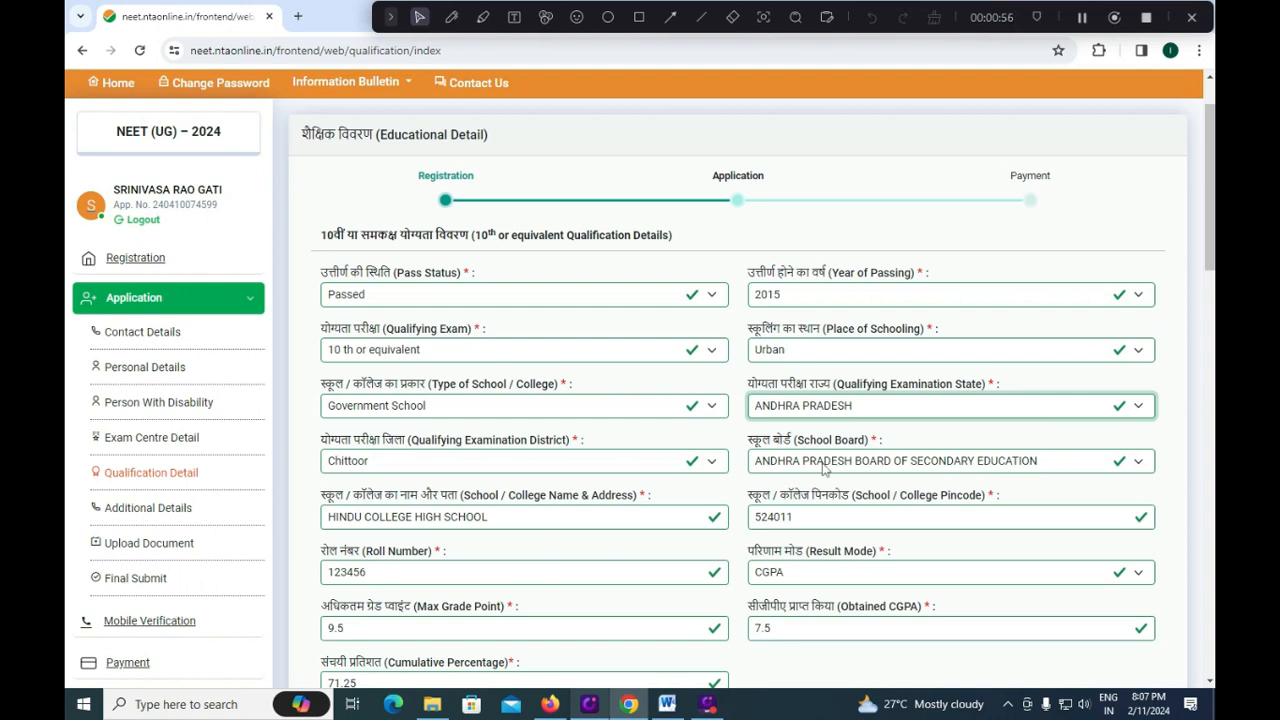
pyautogui.scroll(-1, 824, 468)
pyautogui.click(852, 384)
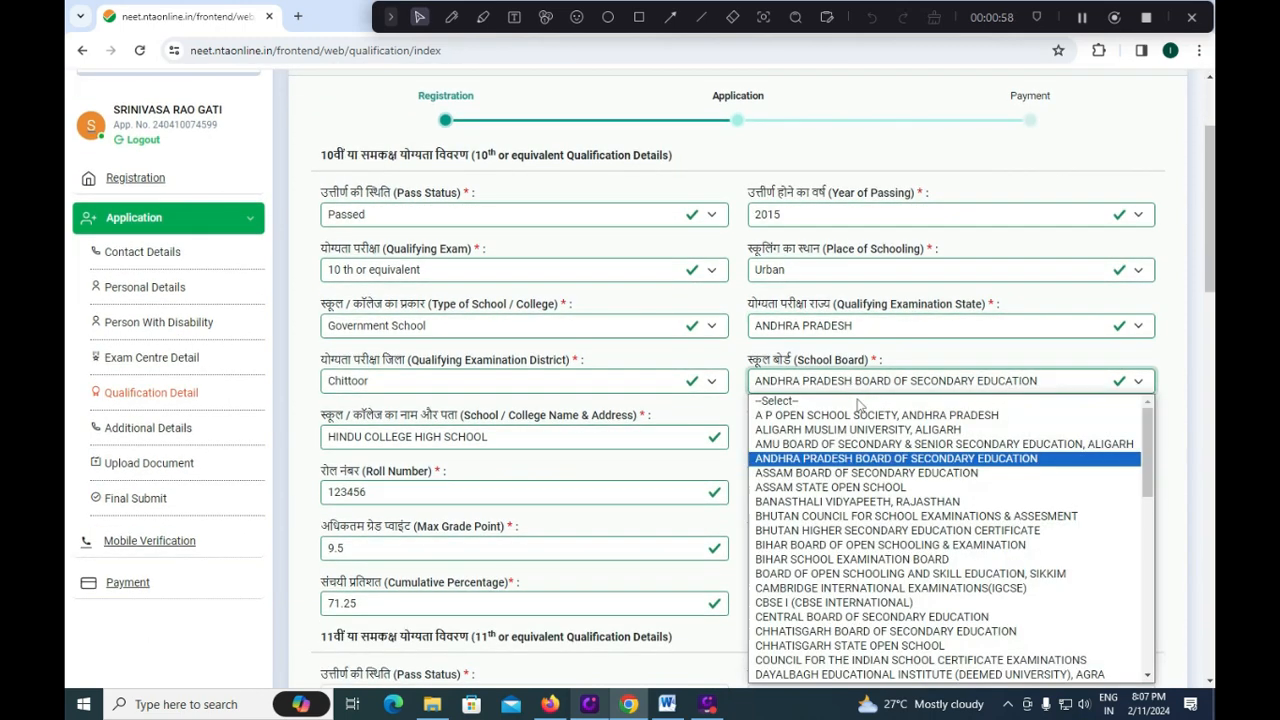
pyautogui.scroll(-6, 900, 540)
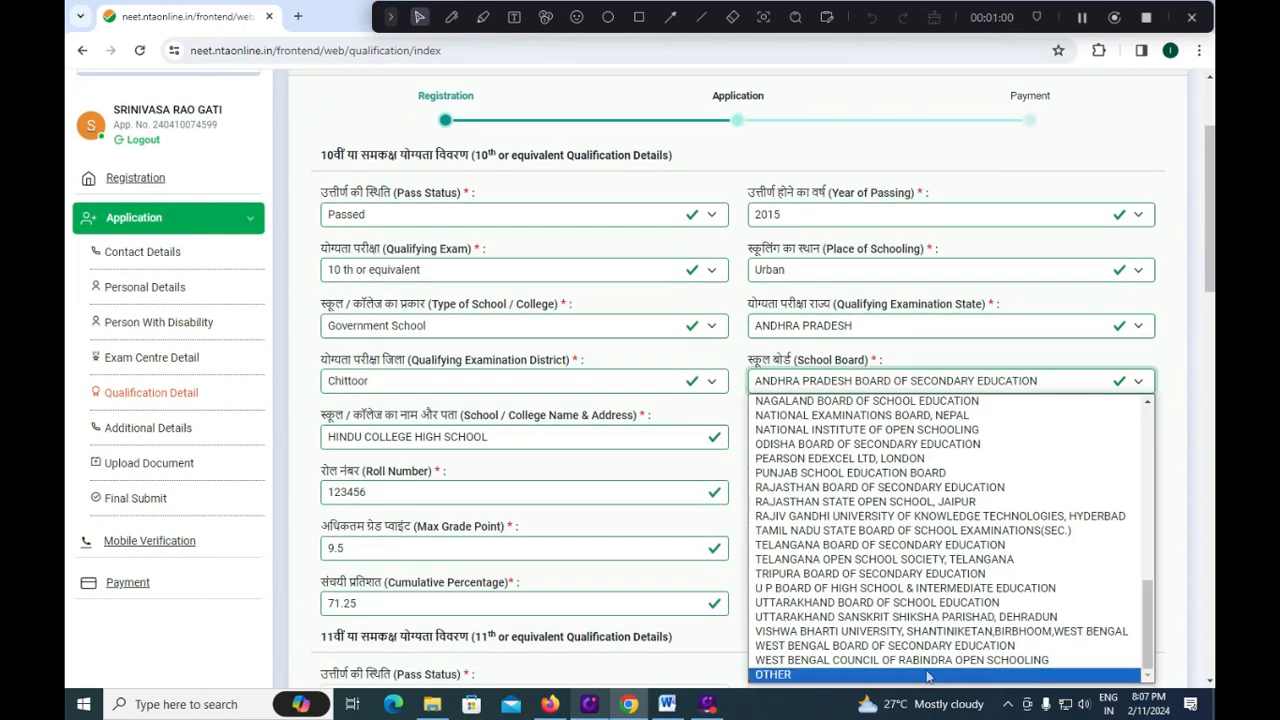
pyautogui.click(663, 466)
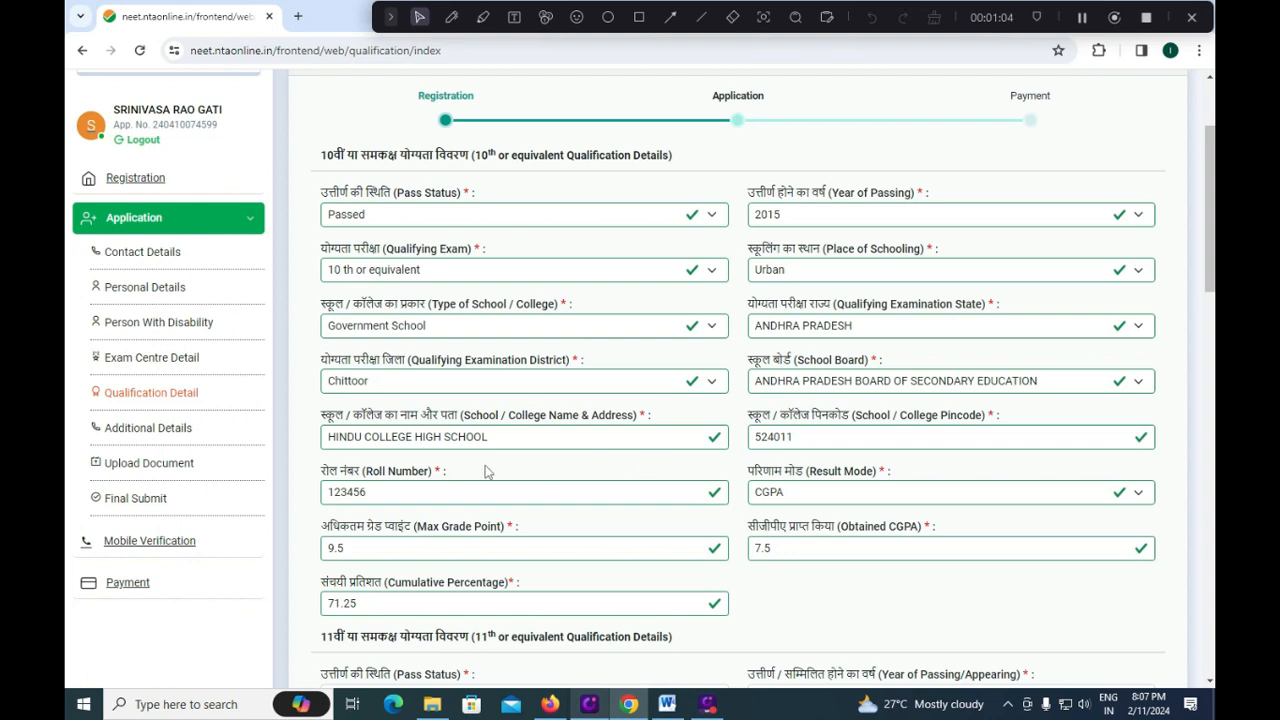
pyautogui.click(393, 495)
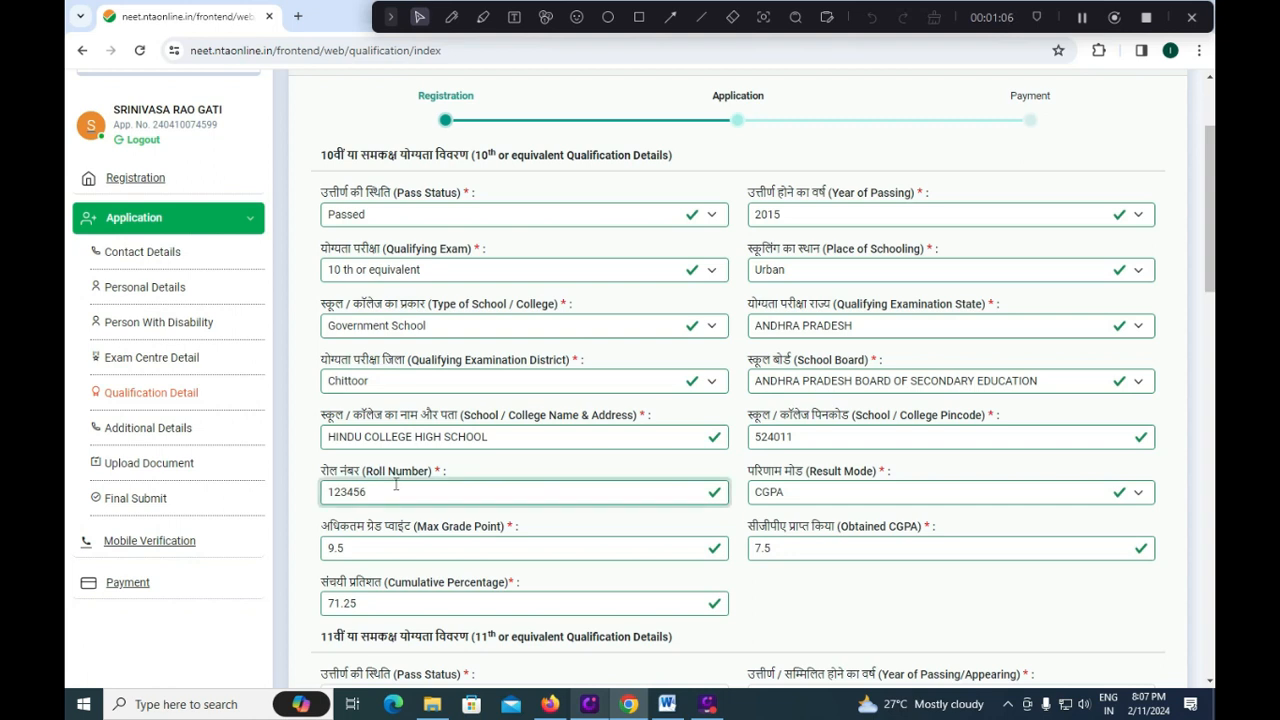
pyautogui.click(838, 497)
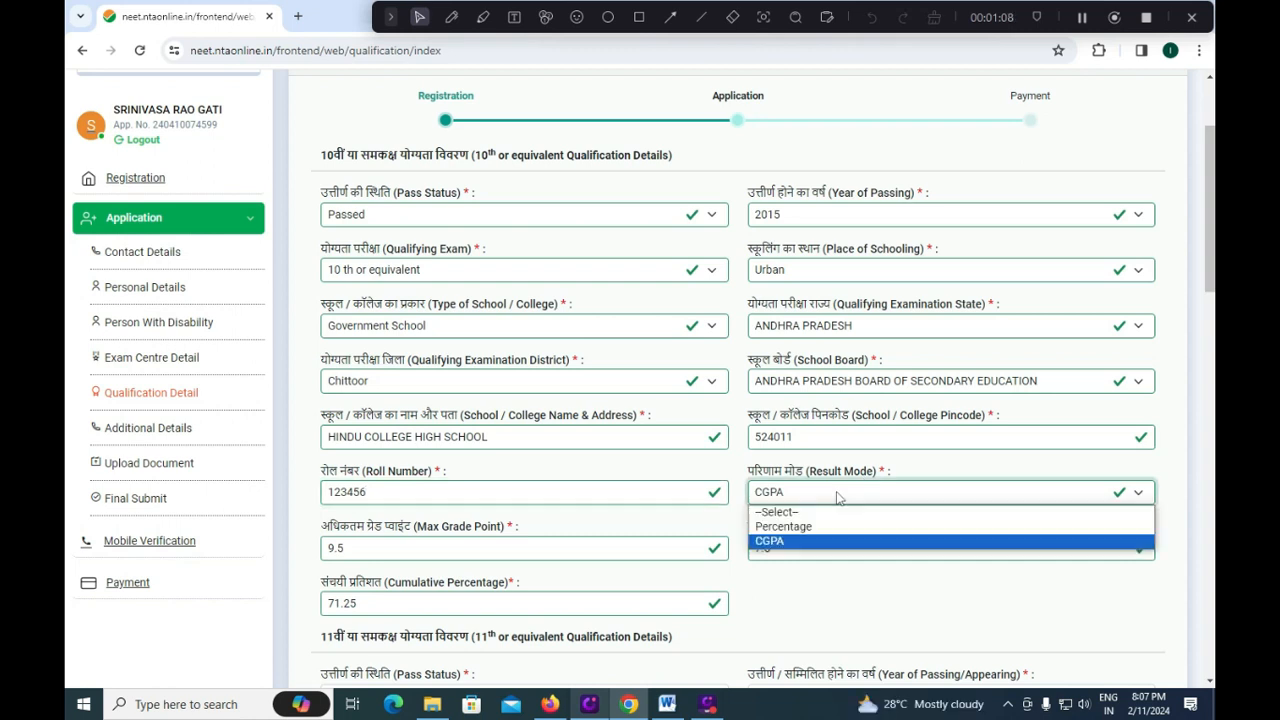
pyautogui.click(799, 550)
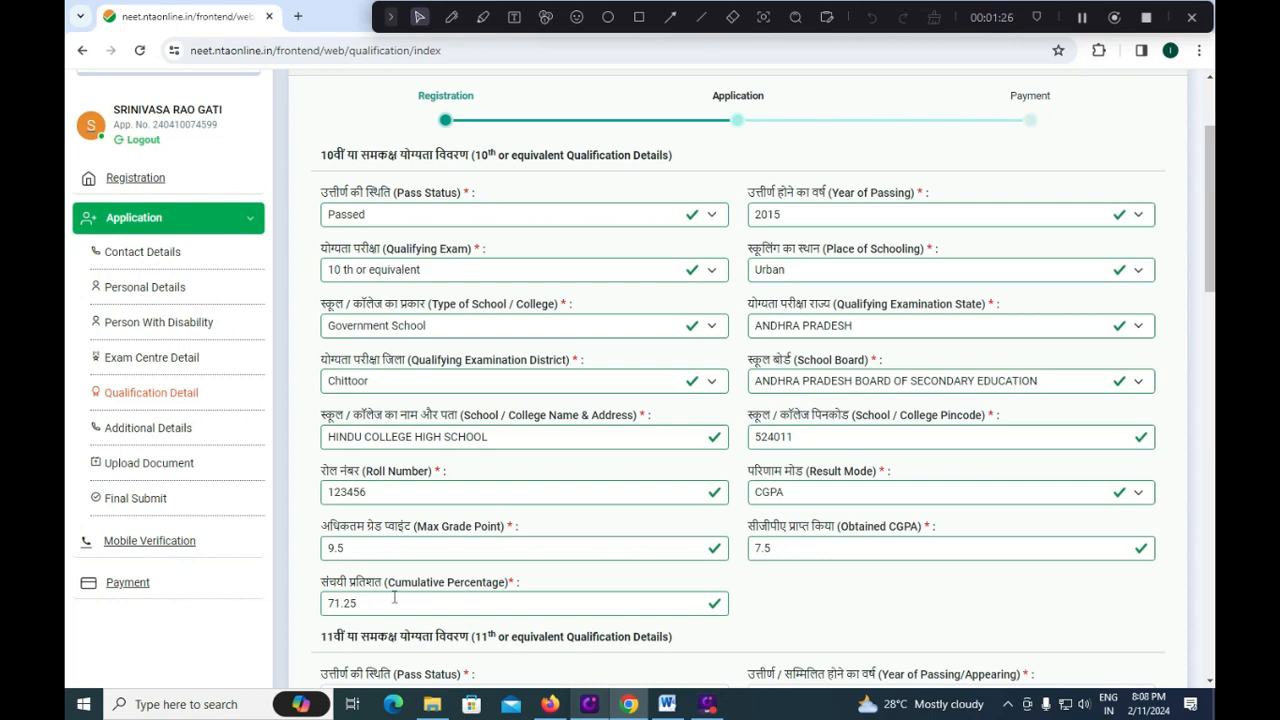
# Mark the 11th-class qualification status as Not Applicable.
pyautogui.scroll(-2, 395, 598)
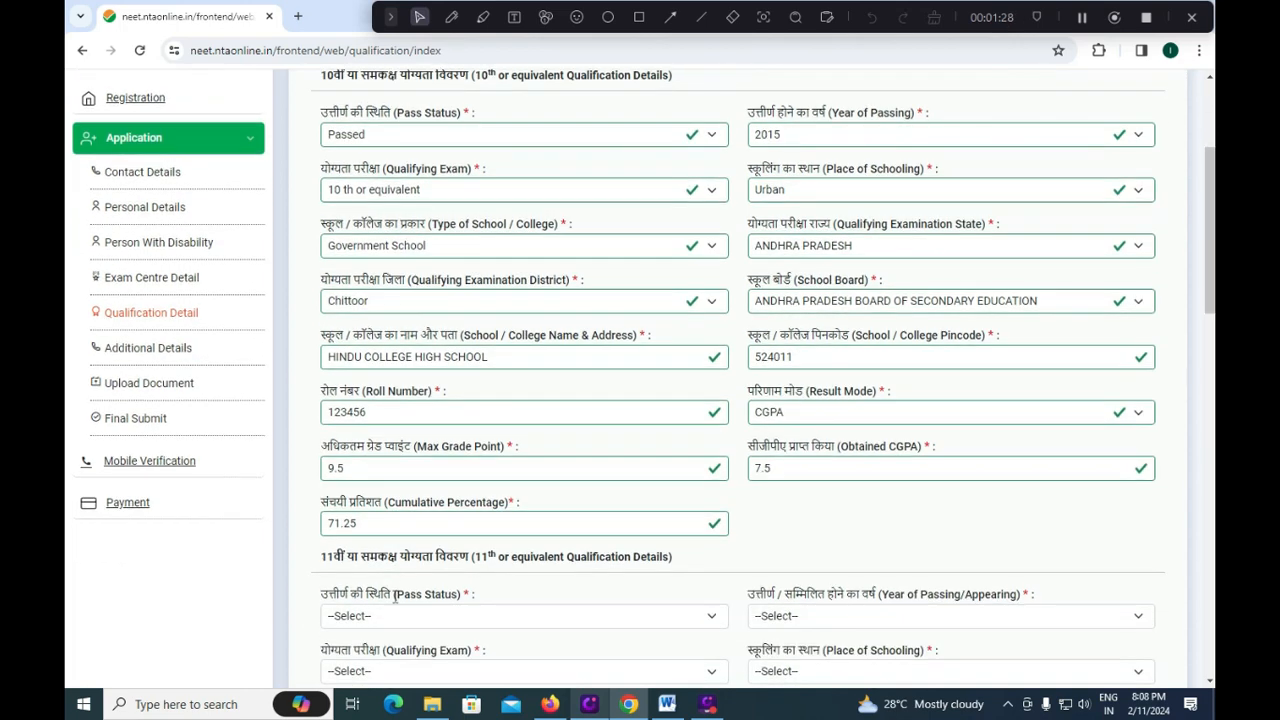
pyautogui.scroll(-1, 395, 600)
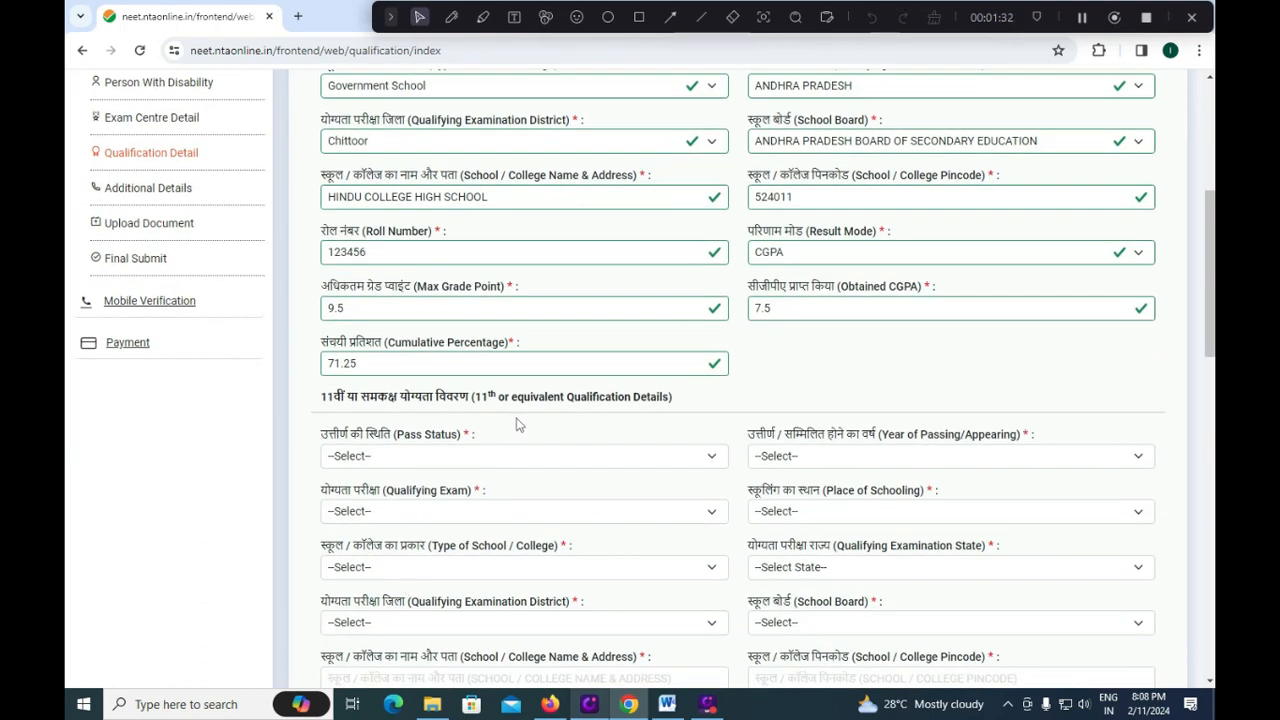
pyautogui.click(519, 455)
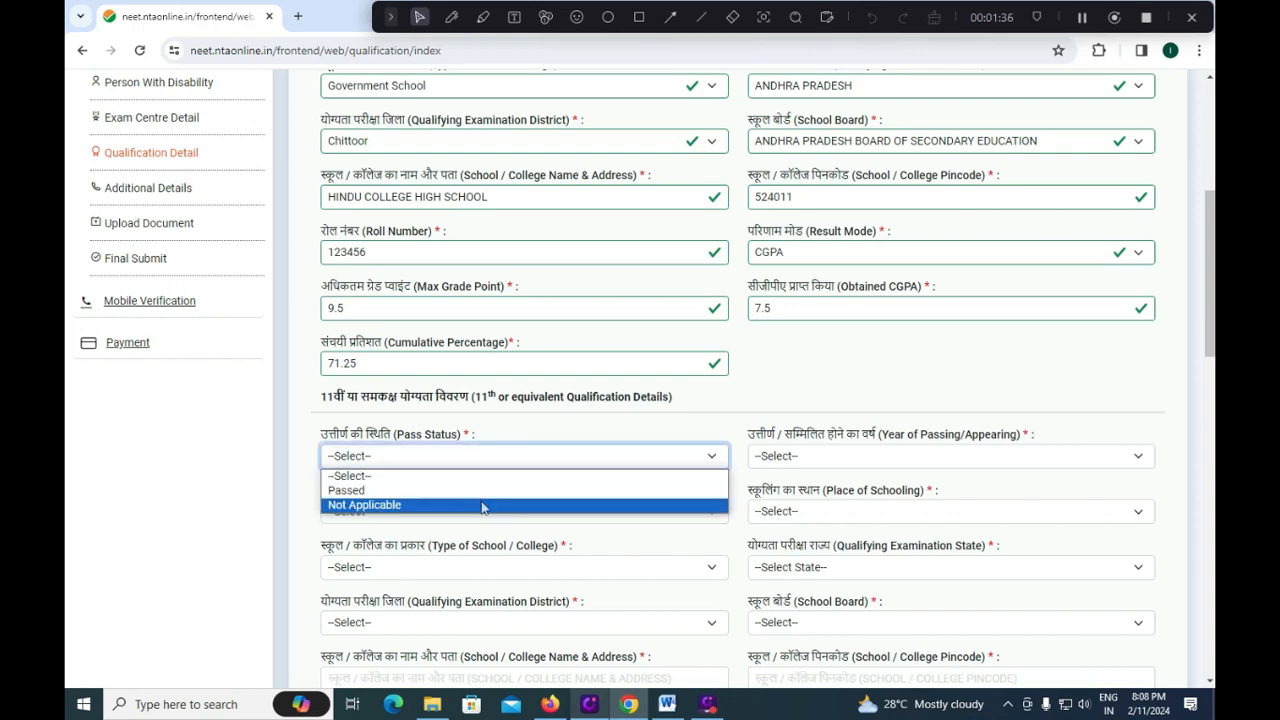
pyautogui.click(481, 504)
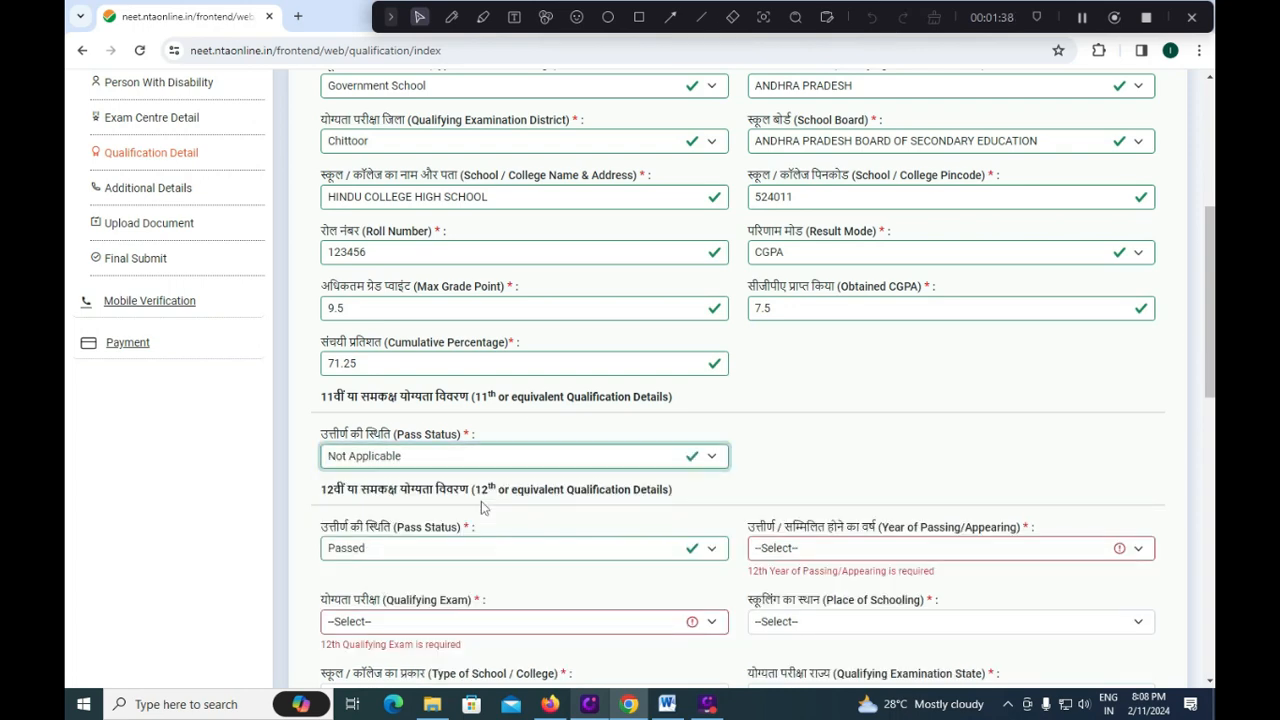
# Set the 12th pass status to Passed, leave the exam code unchosen, and open the Word notes.
pyautogui.scroll(-1, 481, 501)
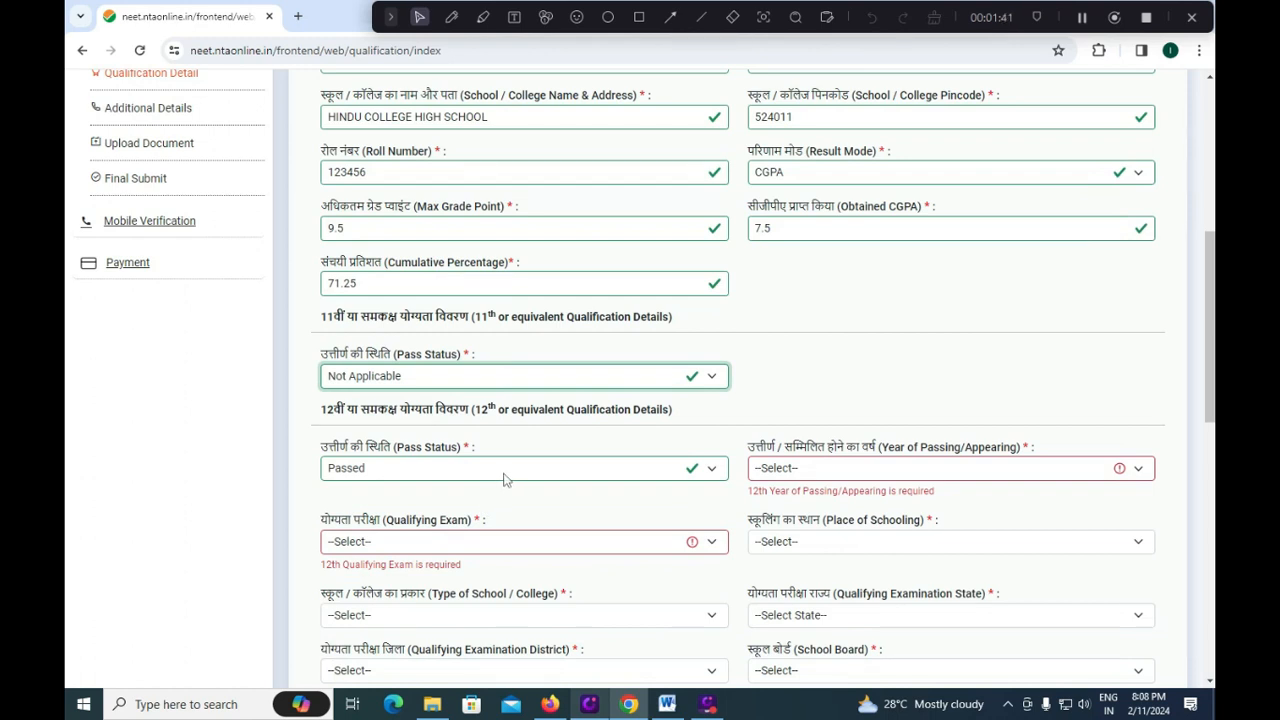
pyautogui.click(506, 479)
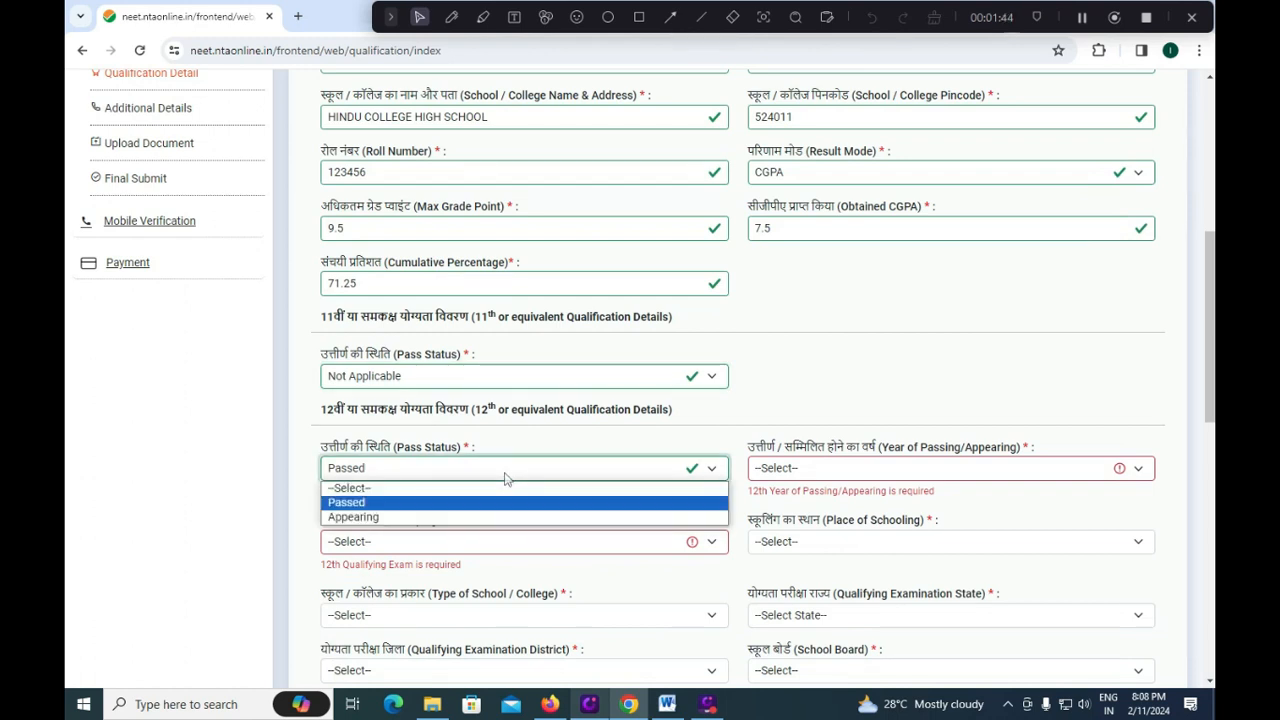
pyautogui.click(479, 517)
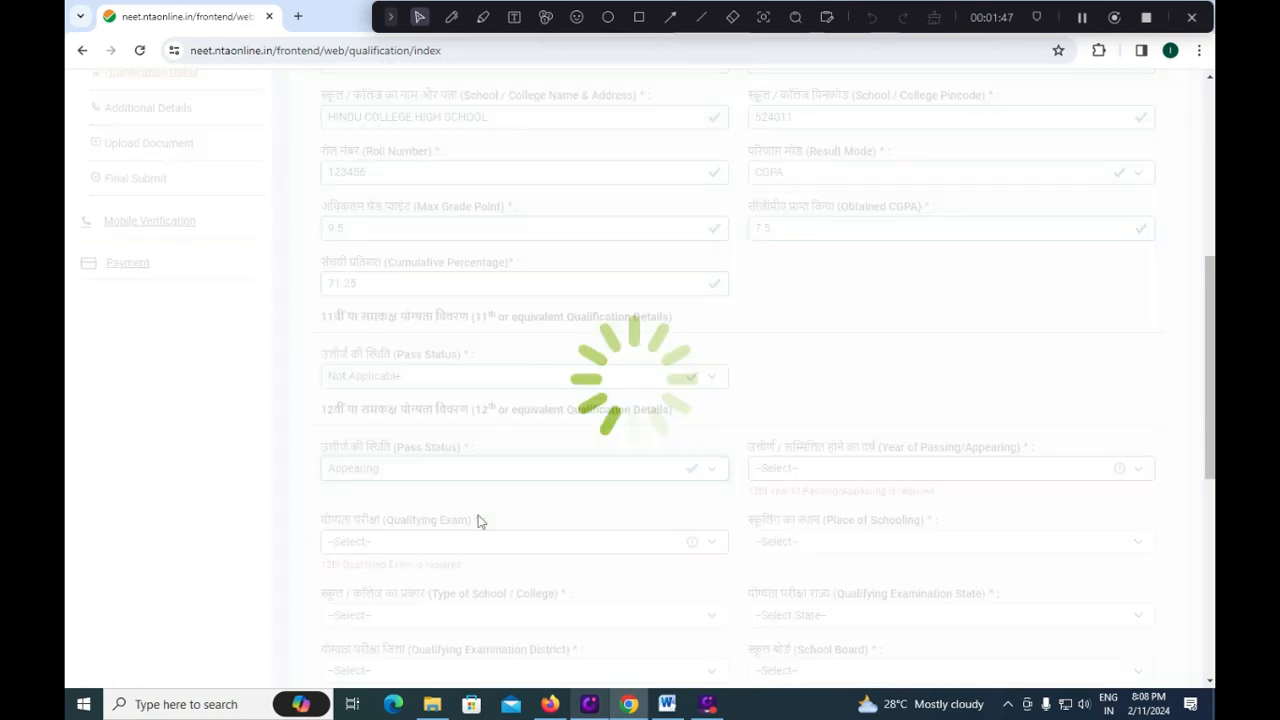
pyautogui.click(479, 542)
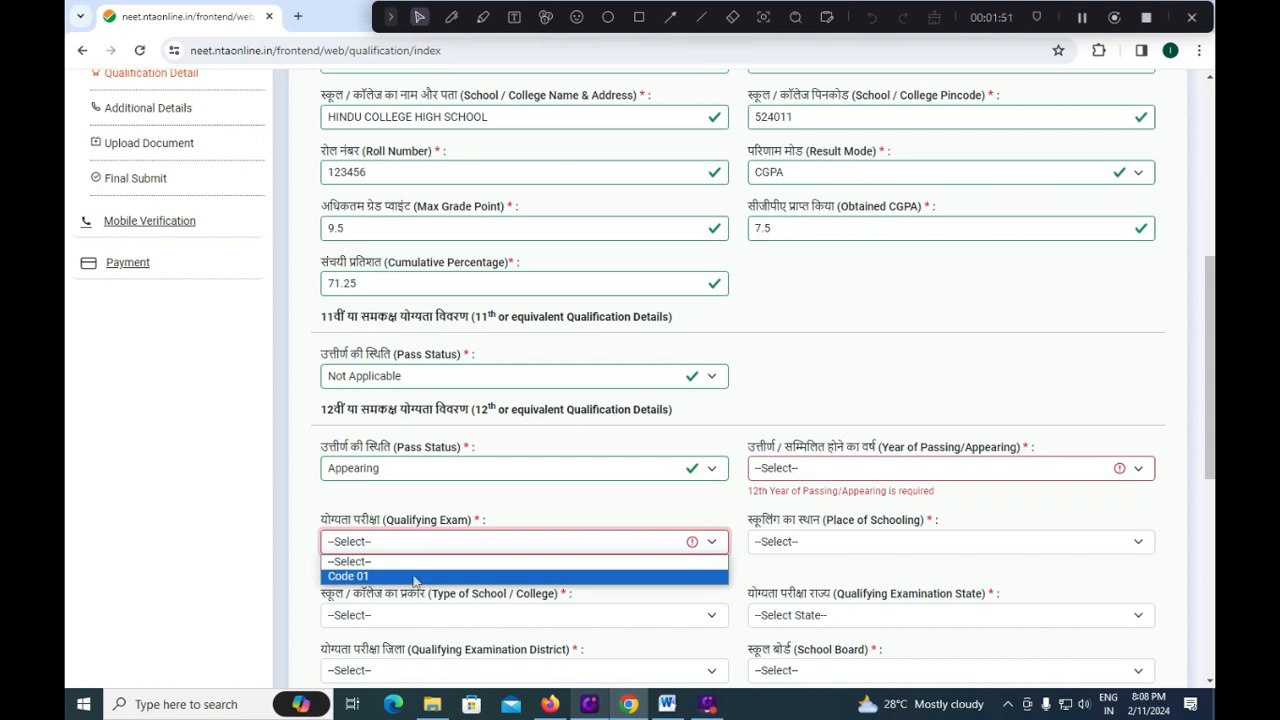
pyautogui.click(415, 577)
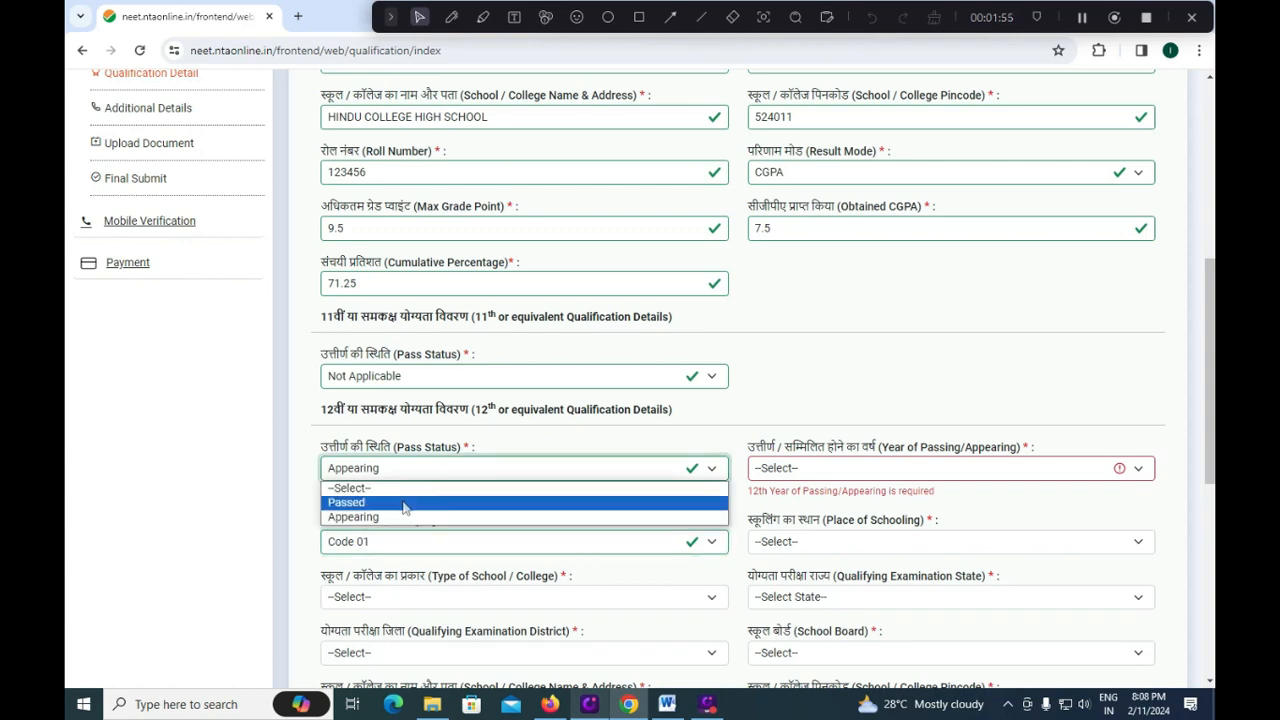
pyautogui.click(404, 503)
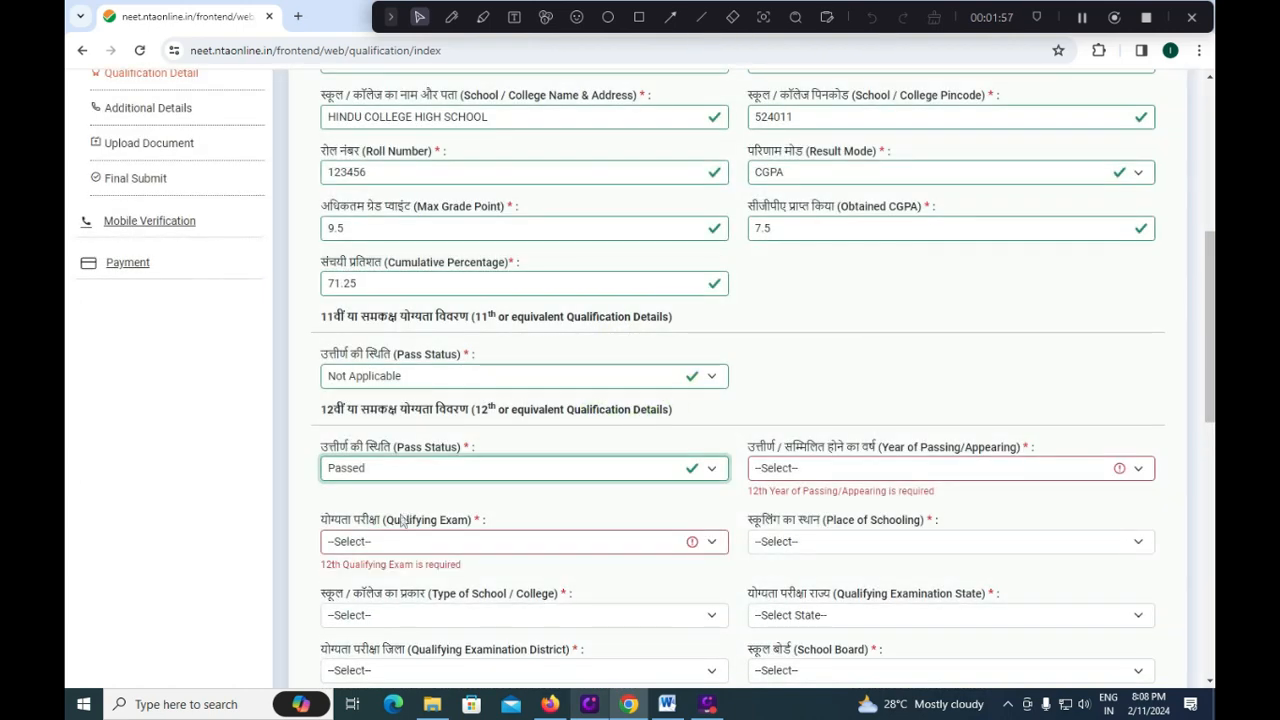
pyautogui.click(398, 543)
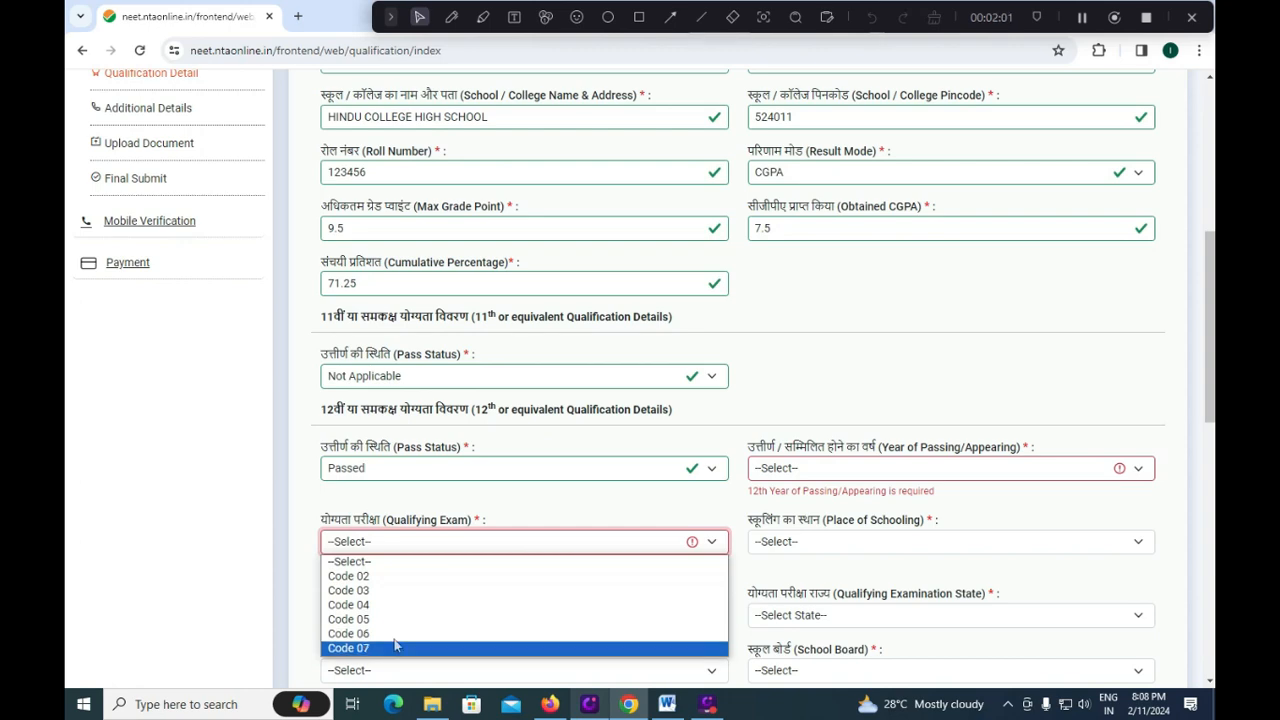
pyautogui.click(461, 493)
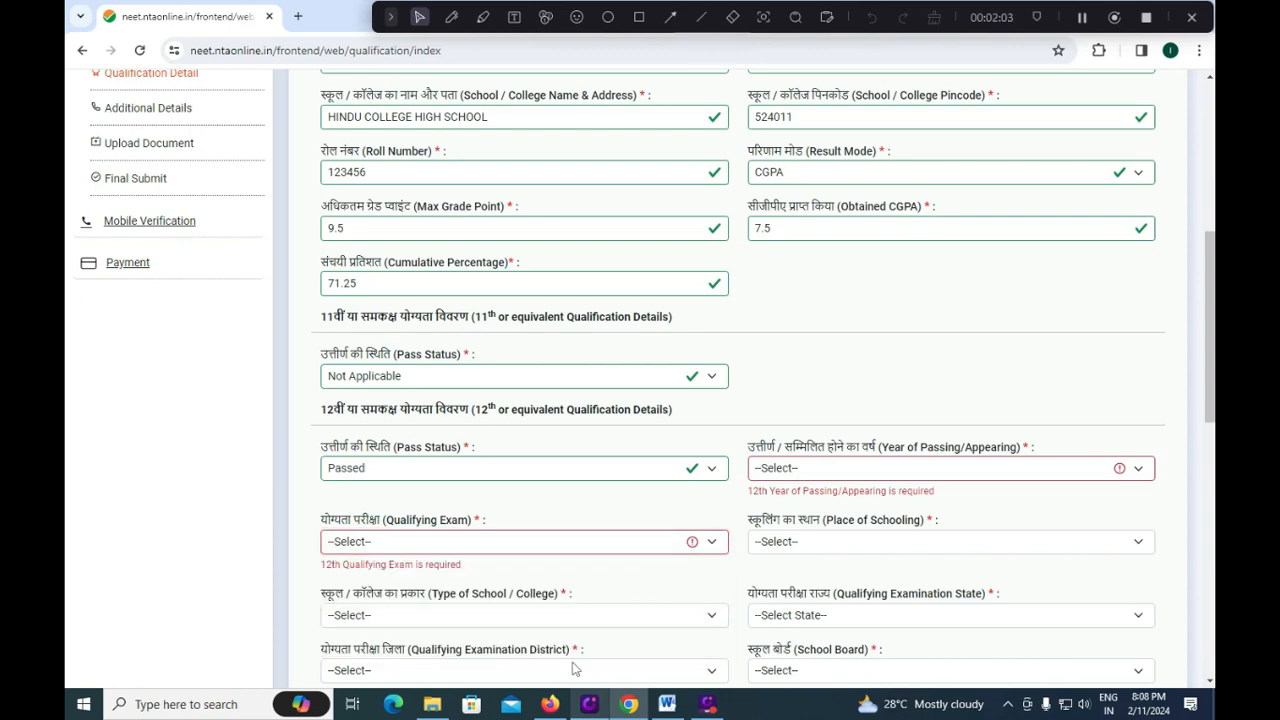
pyautogui.click(667, 704)
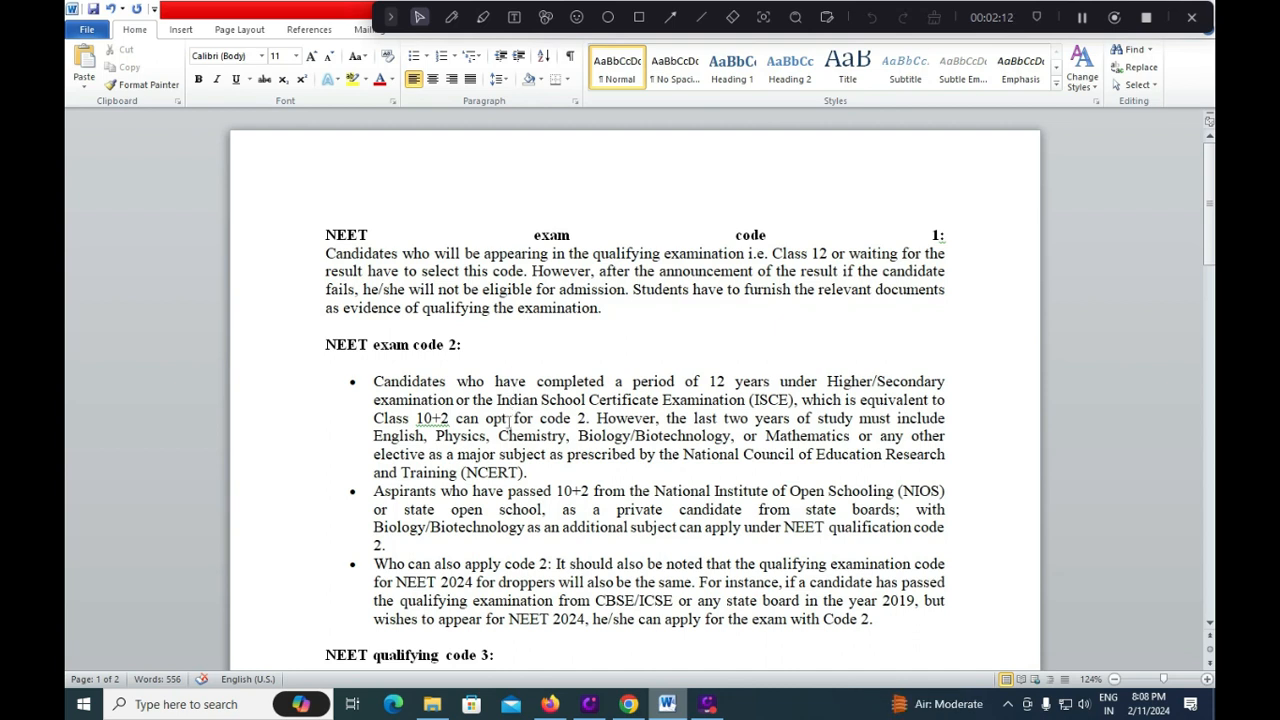
# Read through the Word descriptions of qualifying codes 2 to 5, then return to Chrome.
pyautogui.scroll(-1, 510, 420)
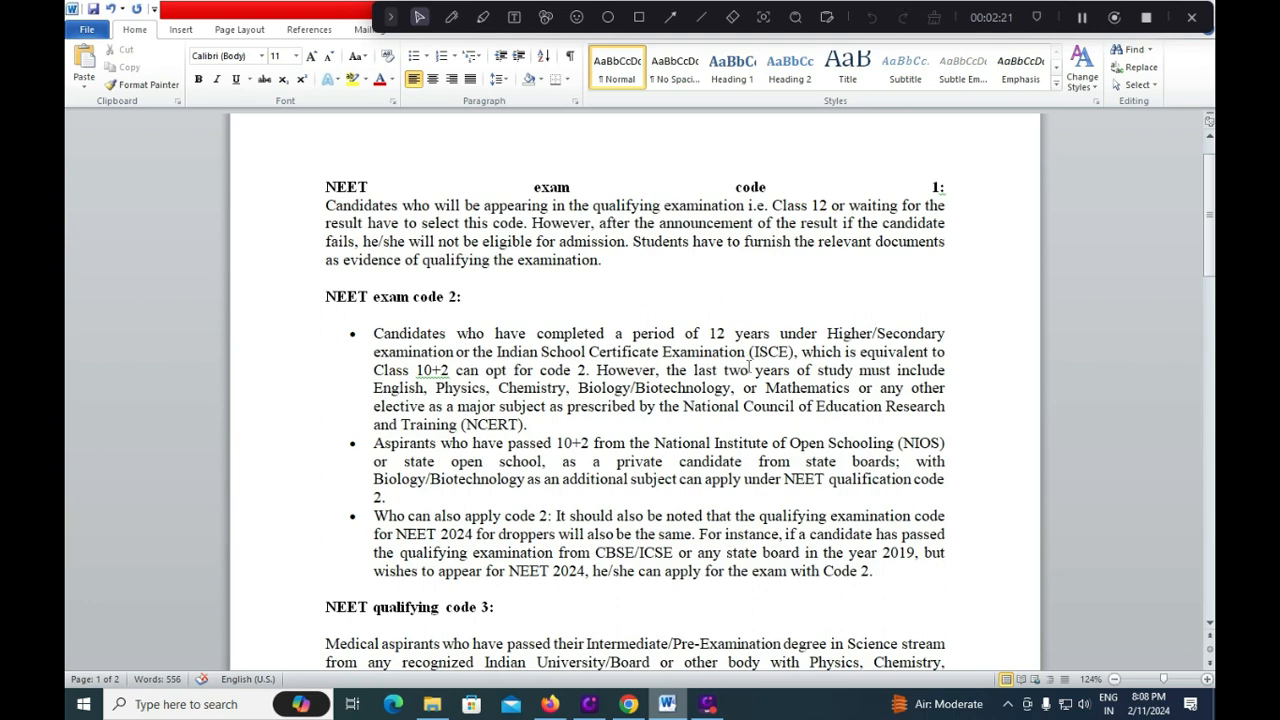
pyautogui.scroll(-1, 750, 368)
pyautogui.scroll(-2, 616, 455)
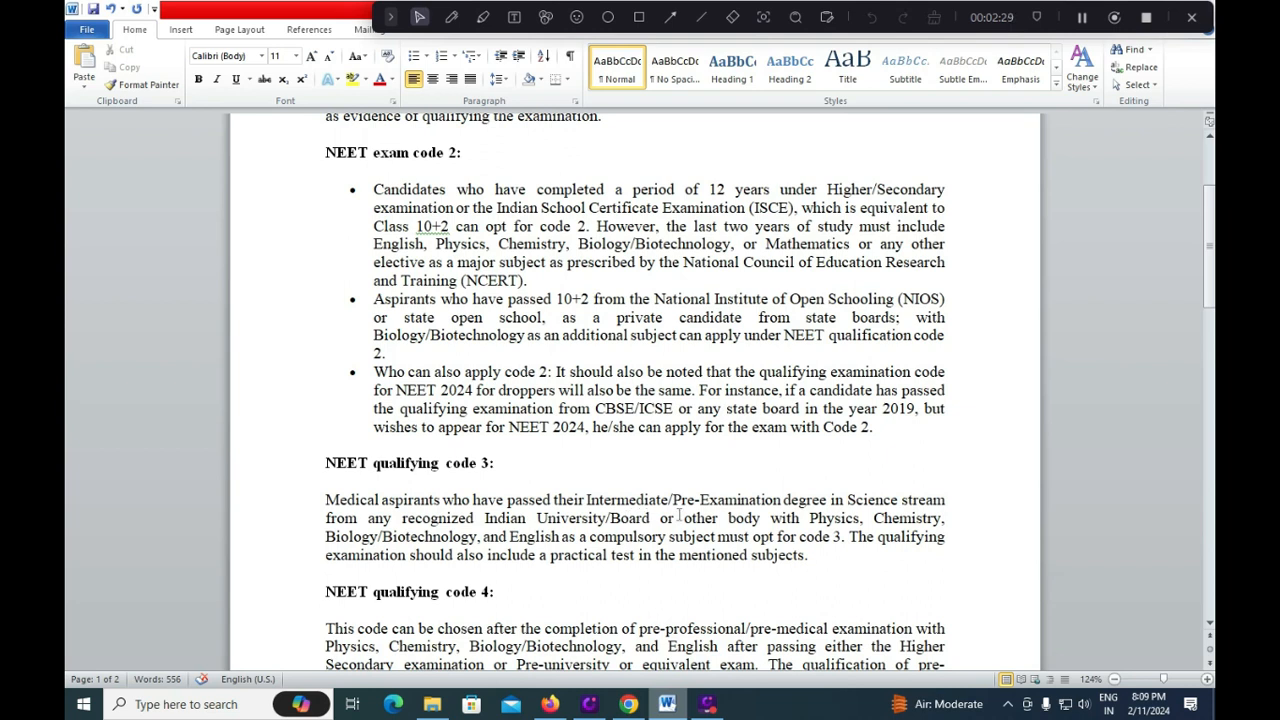
pyautogui.scroll(-1, 679, 514)
pyautogui.scroll(-2, 516, 561)
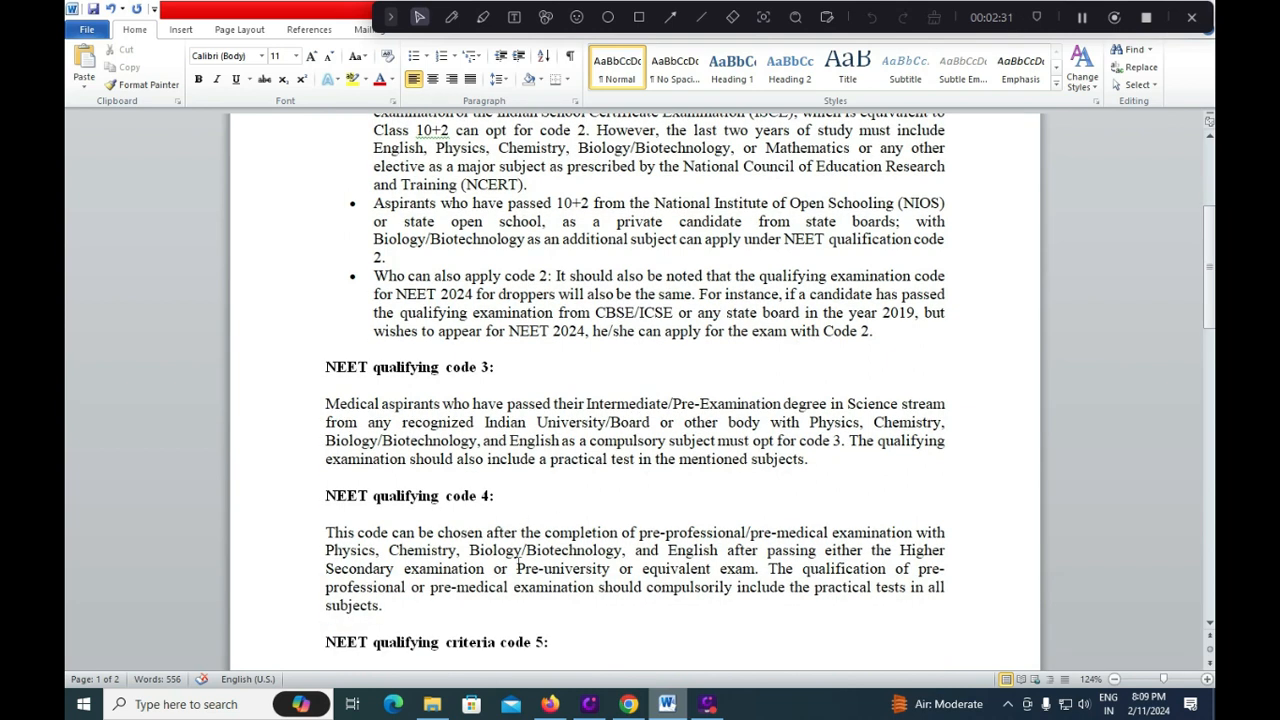
pyautogui.scroll(-2, 516, 561)
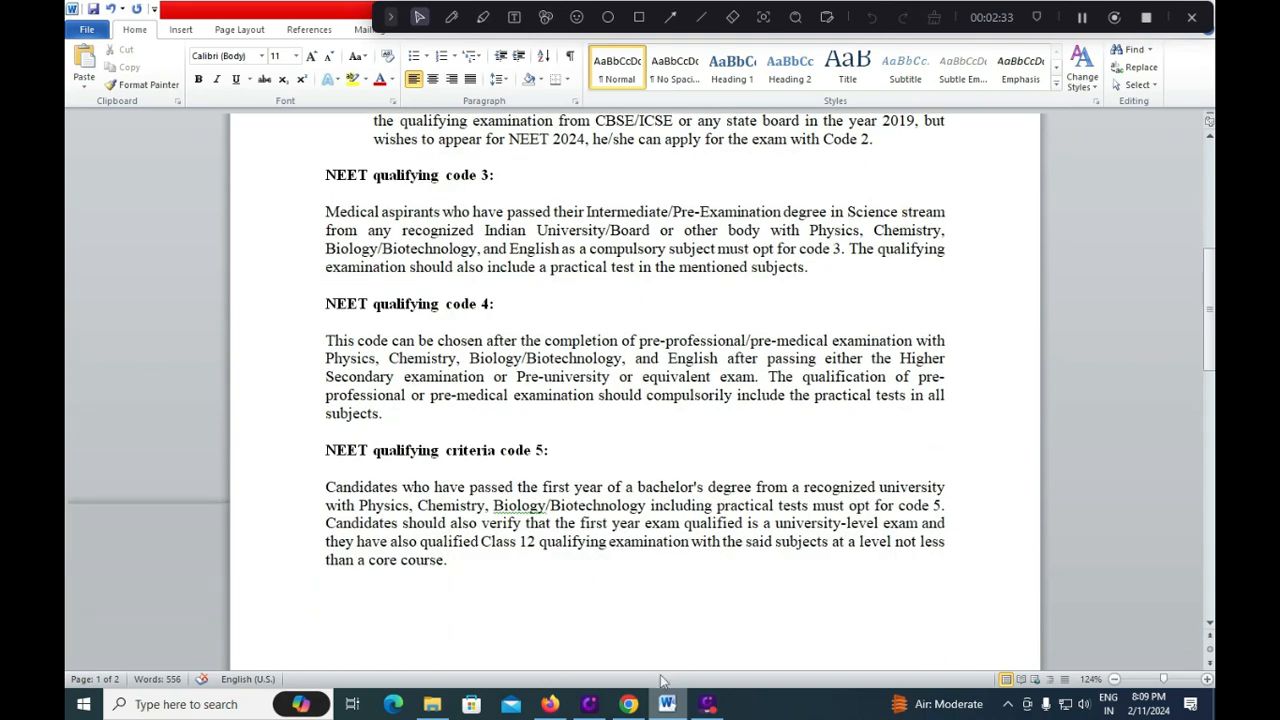
pyautogui.click(628, 704)
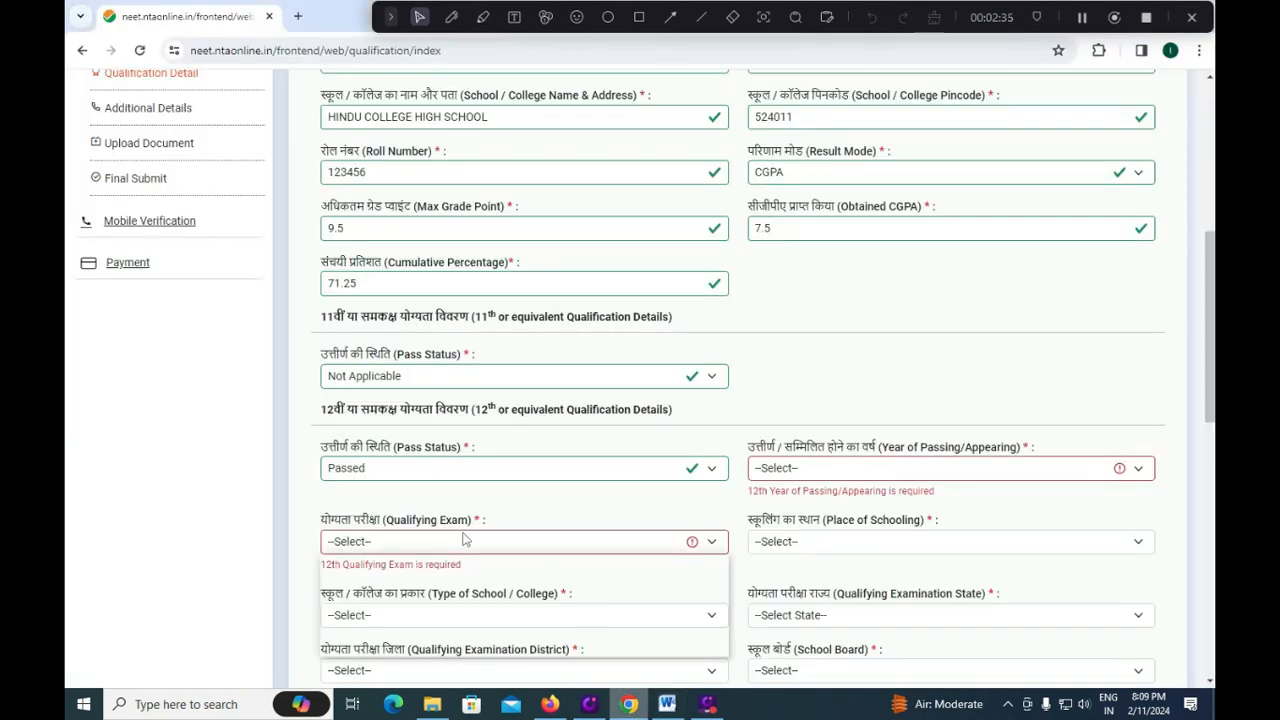
# Set the 12th passing year to 2018 and place of schooling to Urban.
pyautogui.click(463, 540)
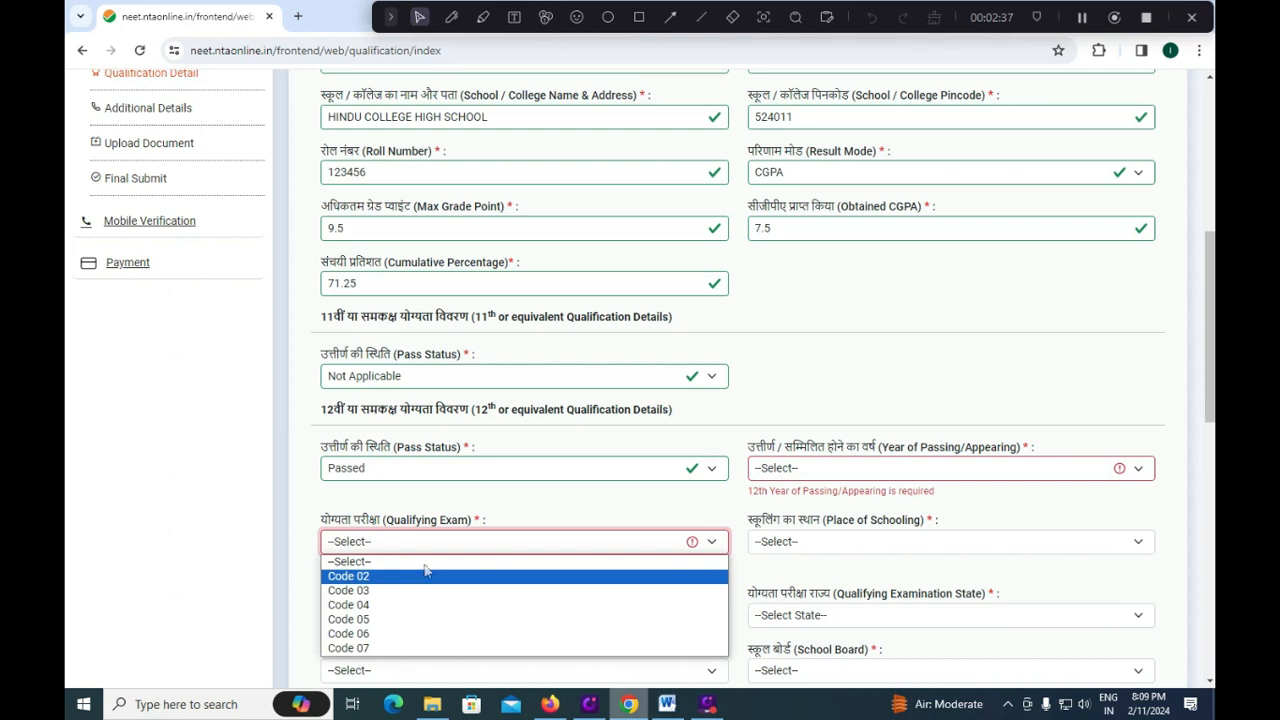
pyautogui.click(540, 495)
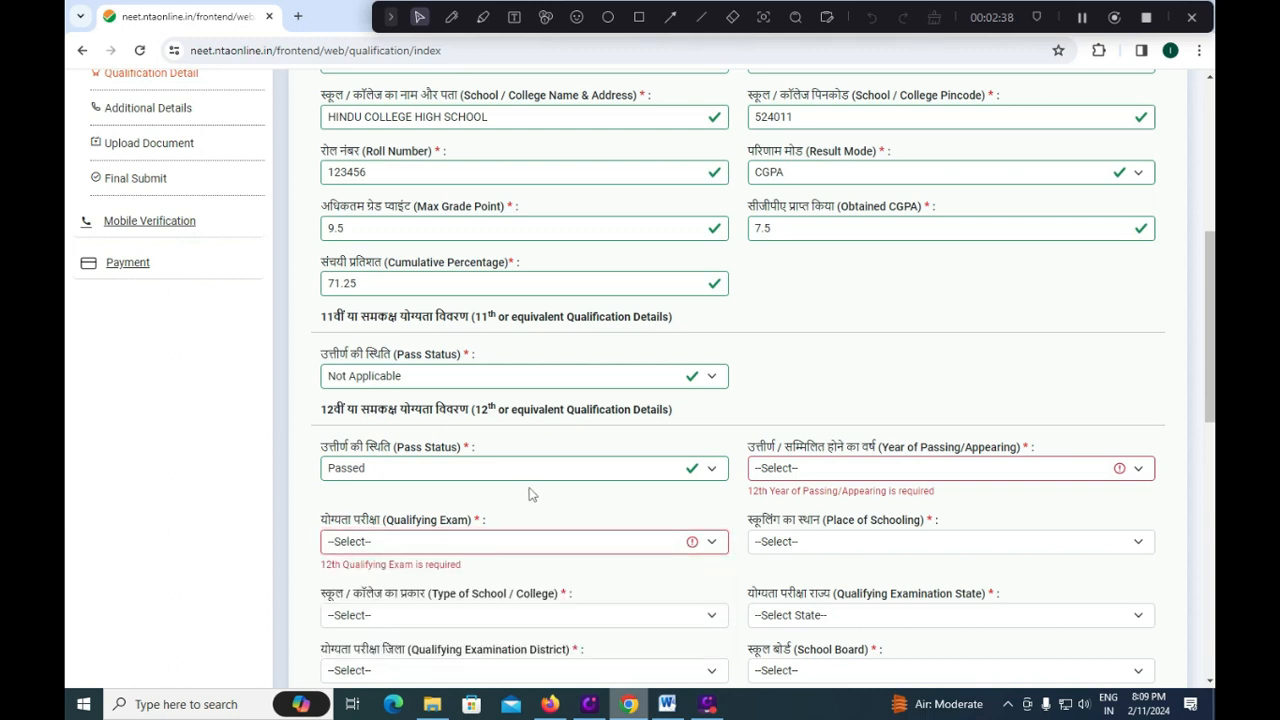
pyautogui.click(794, 471)
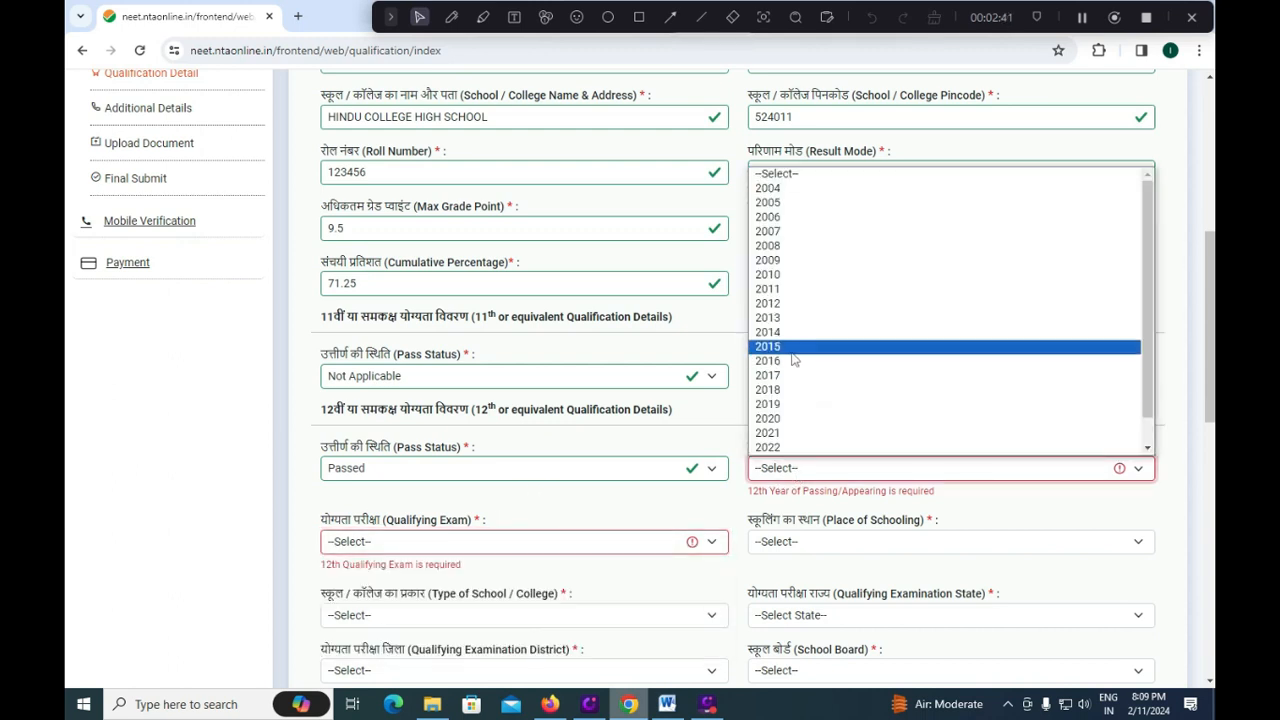
pyautogui.click(779, 386)
pyautogui.click(806, 527)
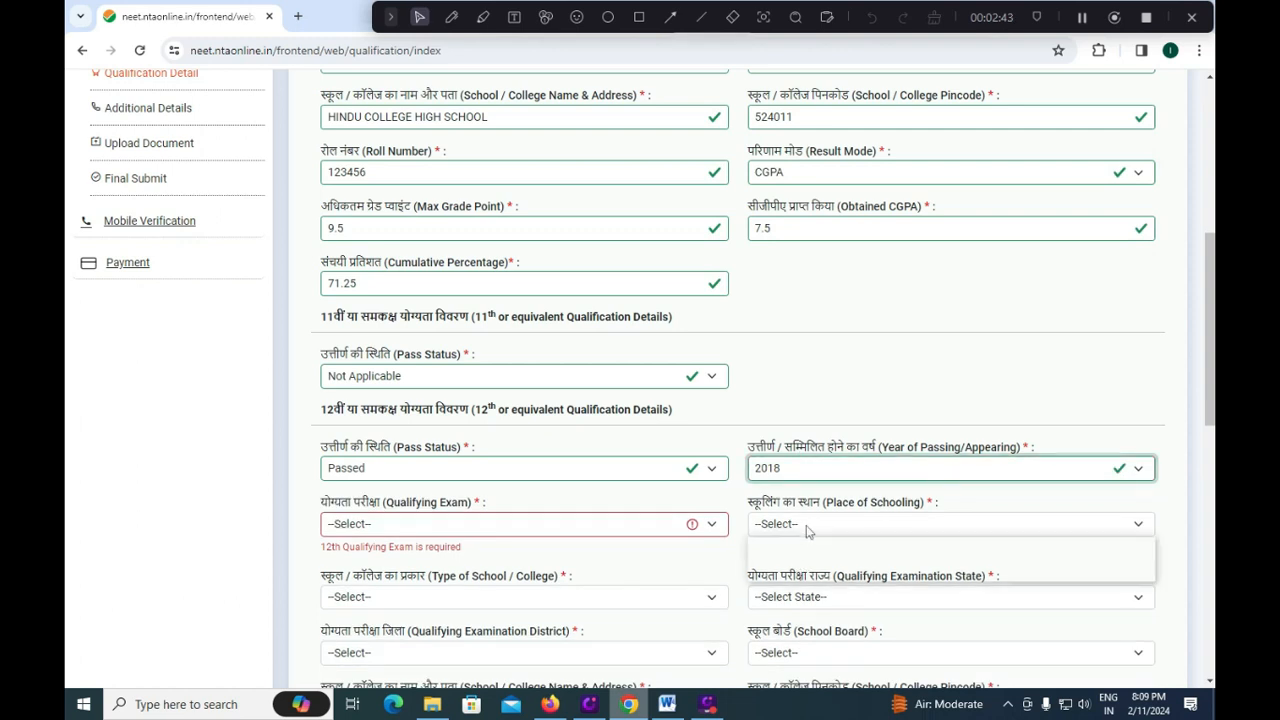
pyautogui.click(788, 558)
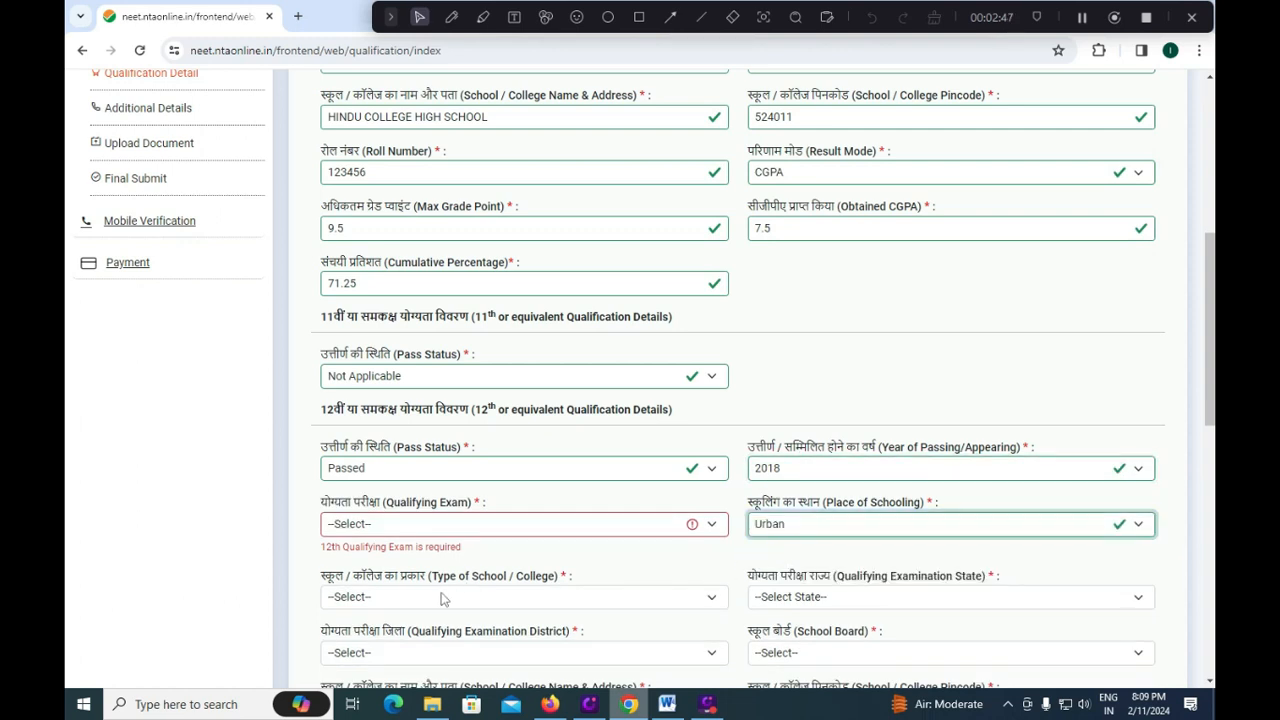
# Choose Government School as school type and ANDHRA PRADESH as examination state.
pyautogui.click(440, 598)
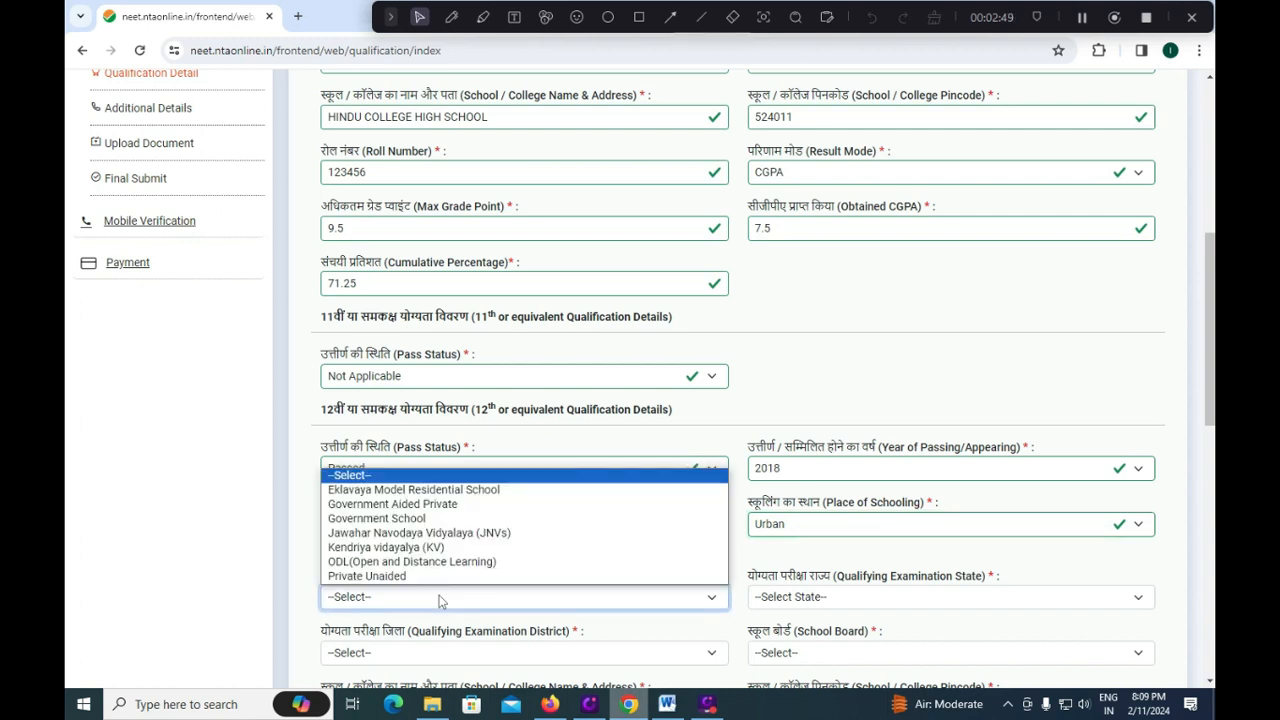
pyautogui.click(416, 519)
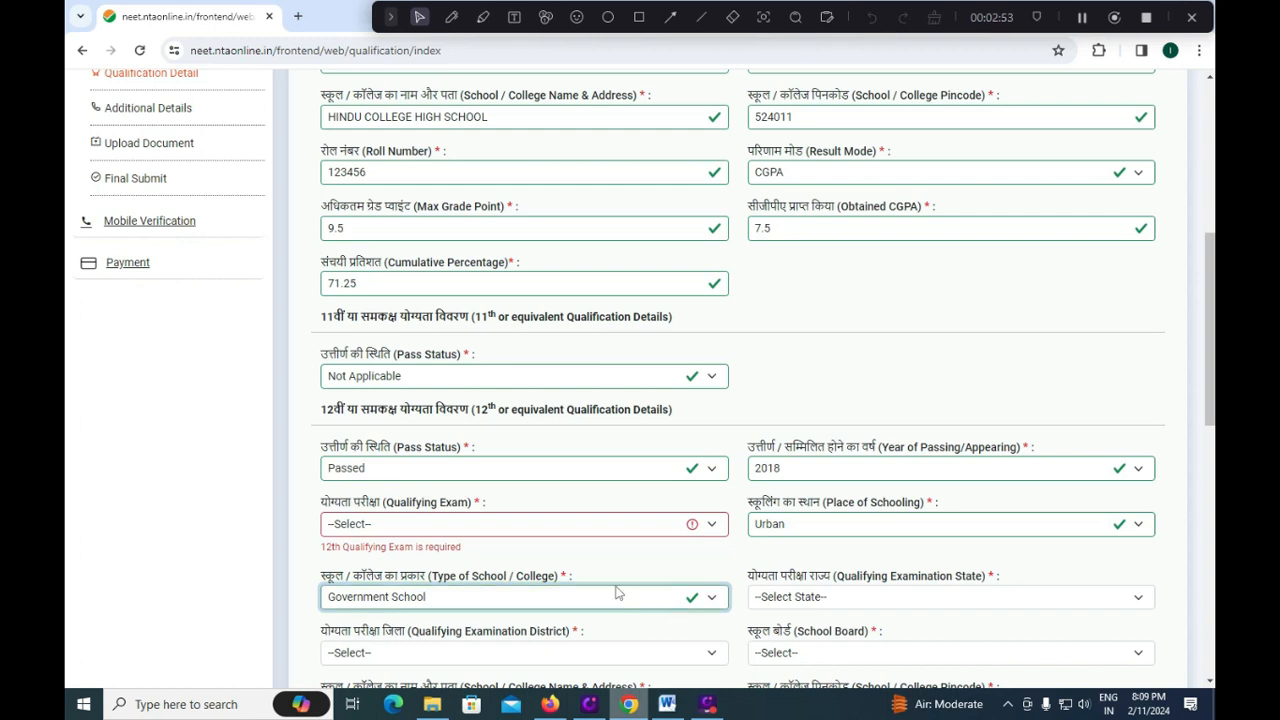
pyautogui.click(575, 600)
pyautogui.click(271, 558)
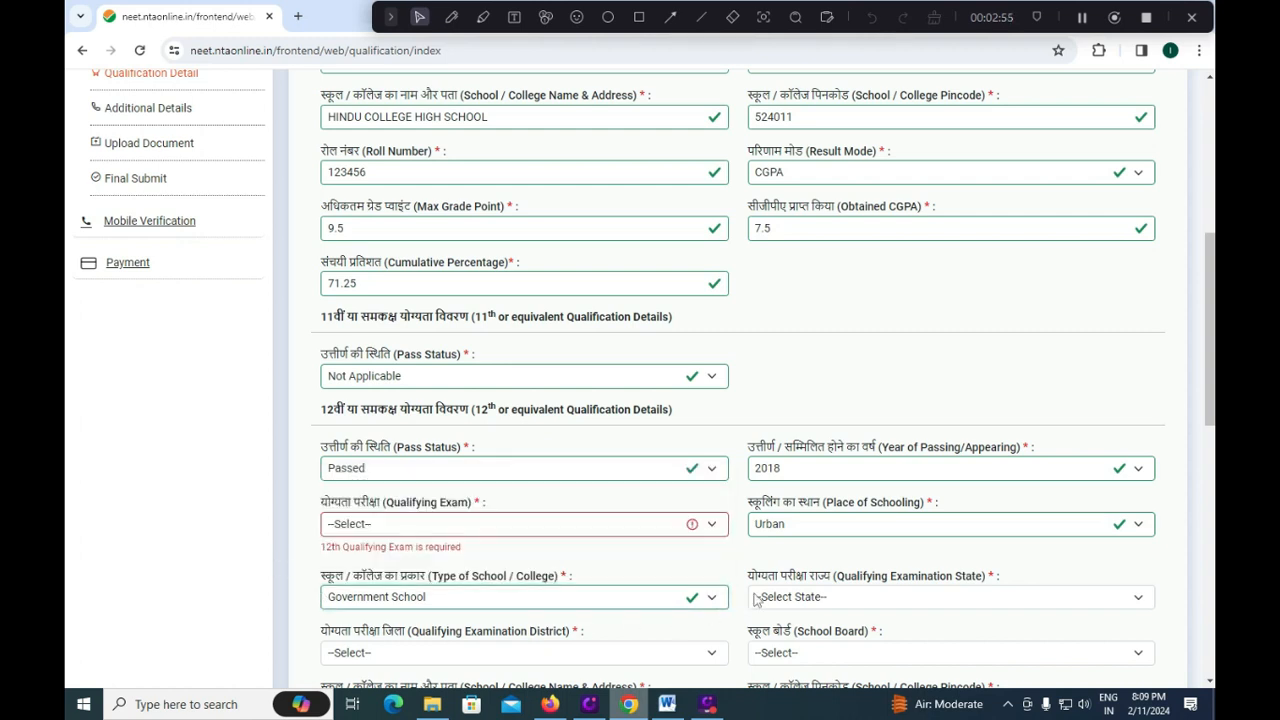
pyautogui.click(798, 594)
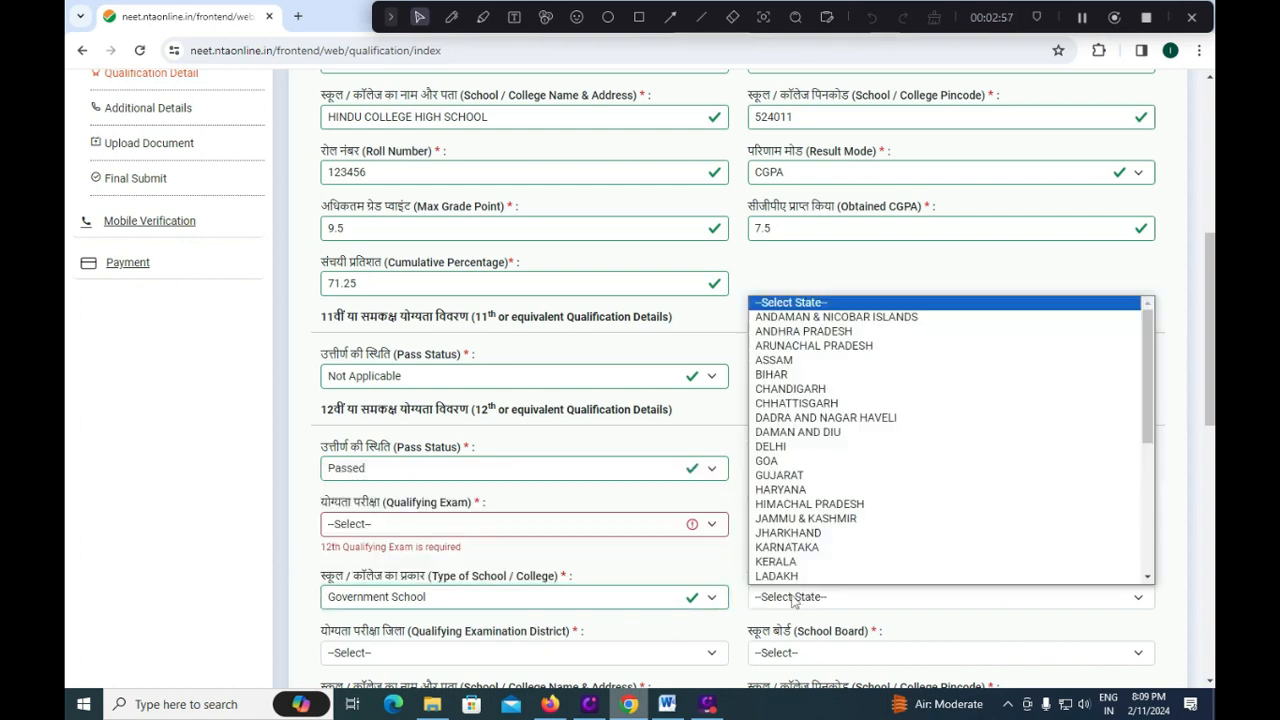
pyautogui.click(816, 333)
pyautogui.scroll(-2, 760, 420)
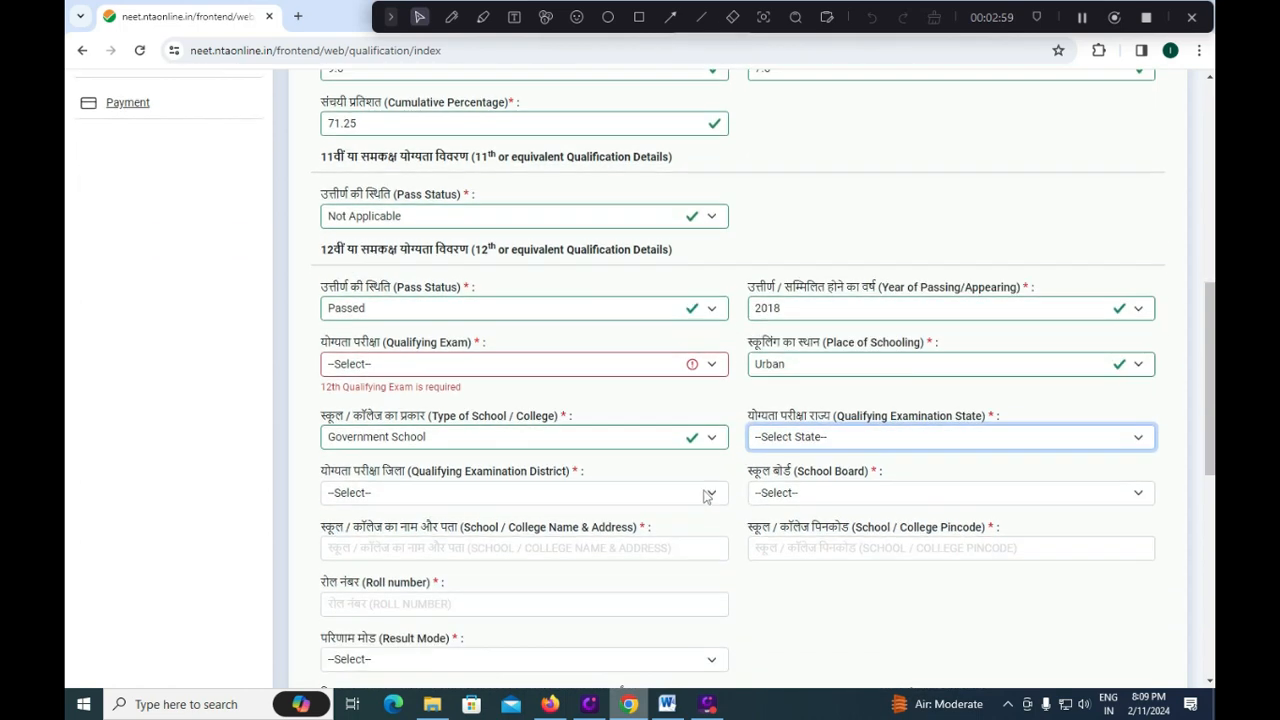
# Select Chittoor as the 12th examination district.
pyautogui.click(480, 492)
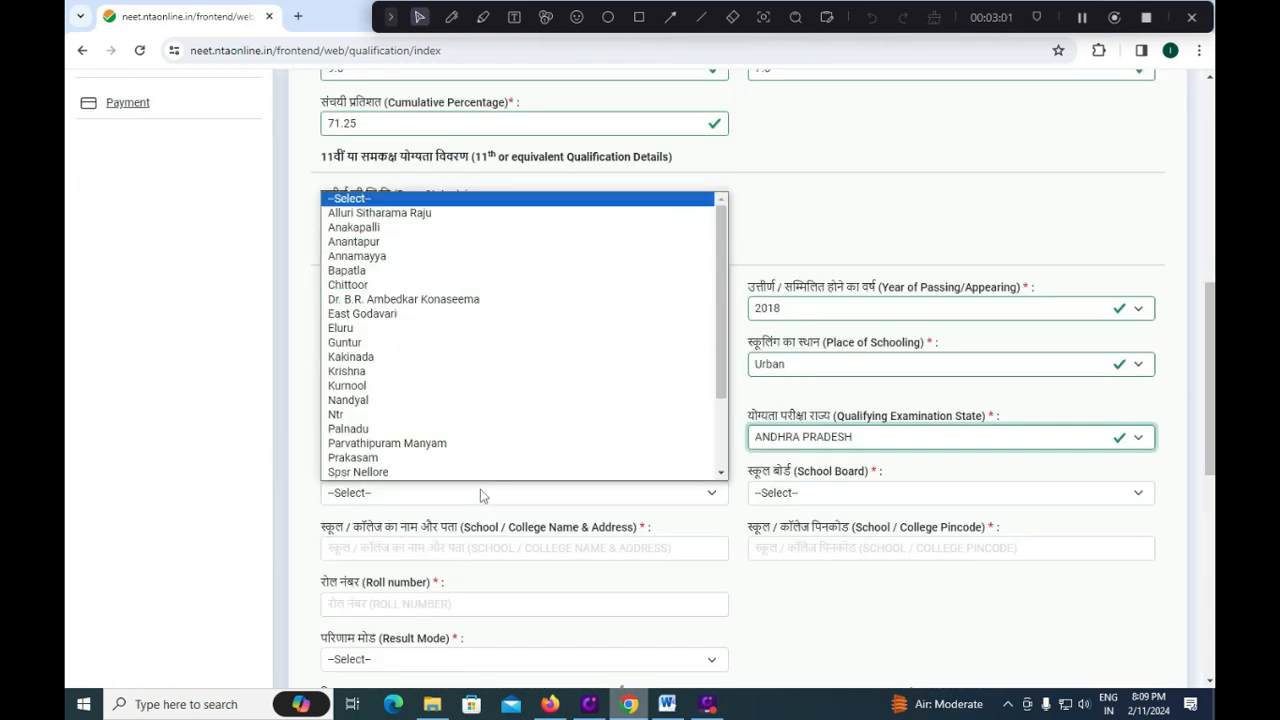
pyautogui.click(268, 494)
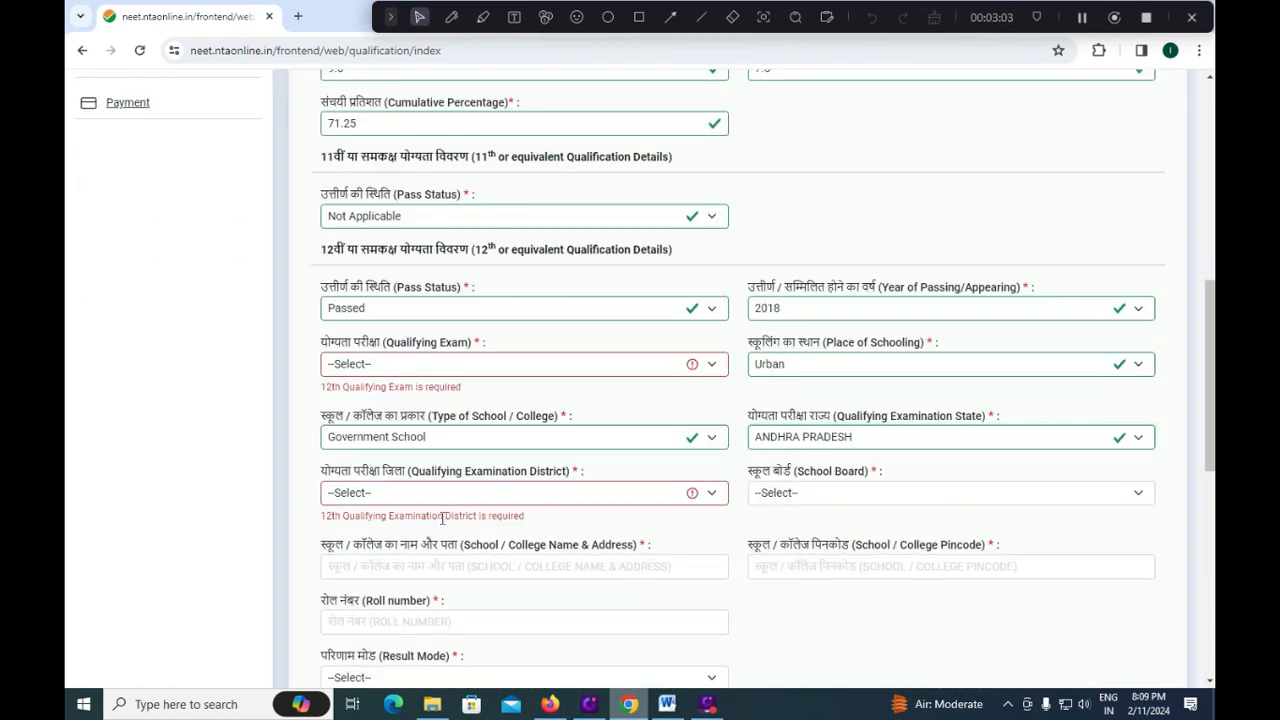
pyautogui.click(477, 492)
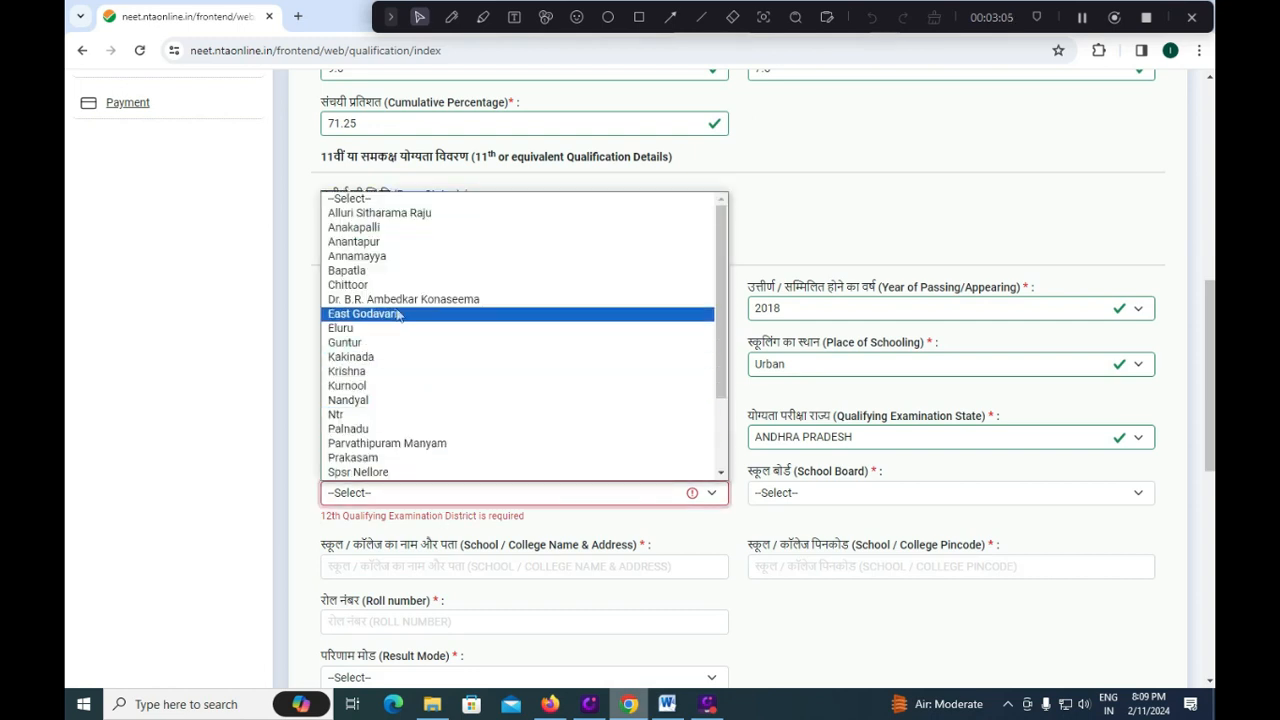
pyautogui.click(364, 286)
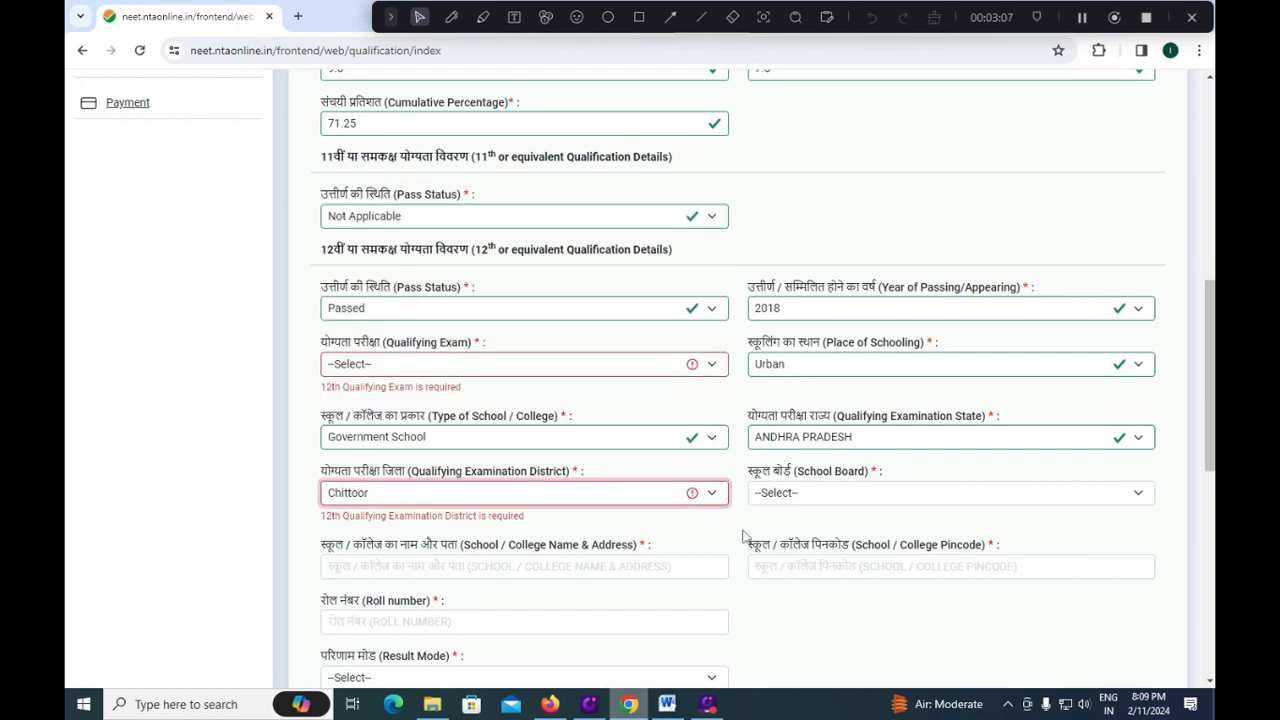
# Select ANDHRA PRADESH BOARD OF INTERMEDIATE EDUCATION as the school board.
pyautogui.click(826, 492)
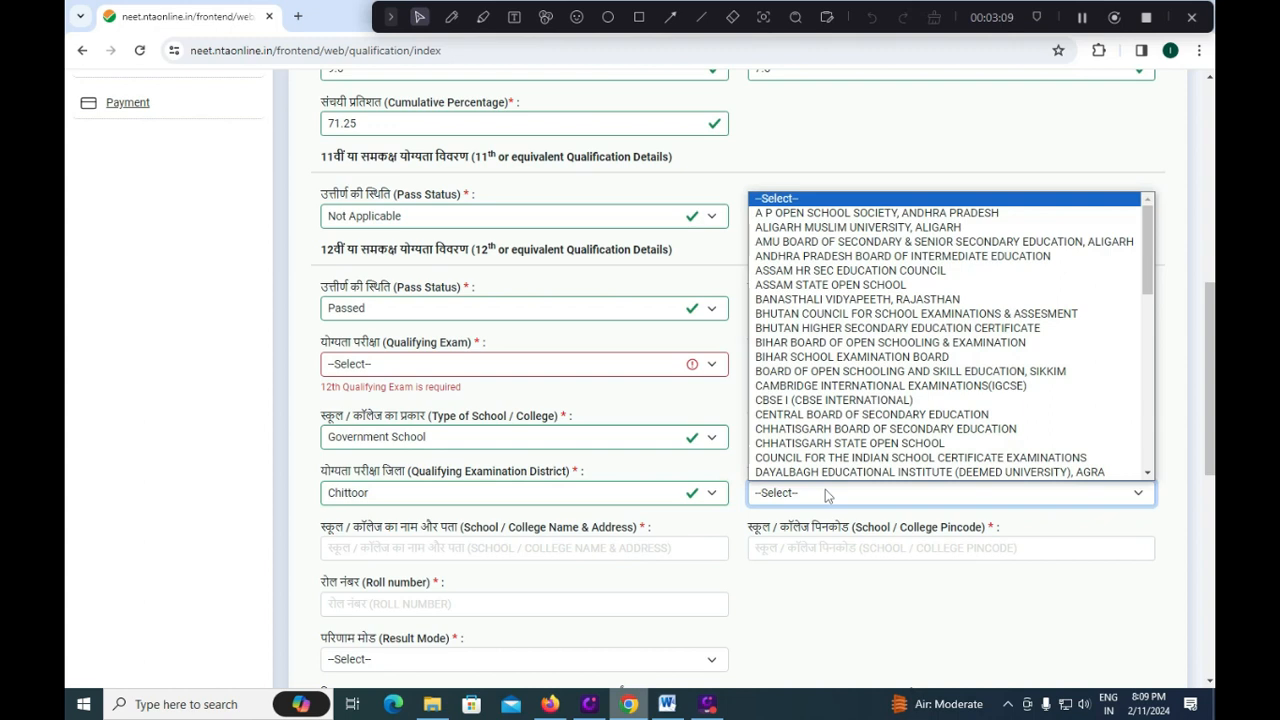
pyautogui.click(977, 264)
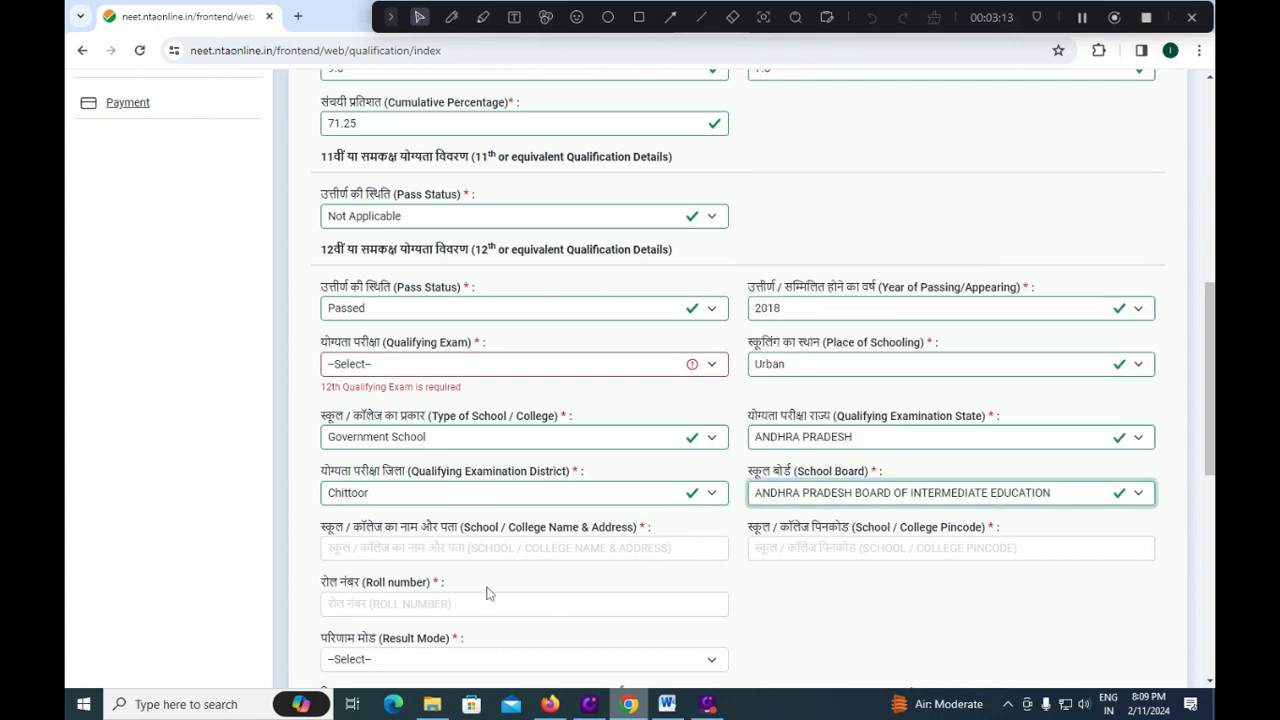
pyautogui.click(890, 492)
pyautogui.moveTo(1150, 280); pyautogui.dragTo(1147, 467)
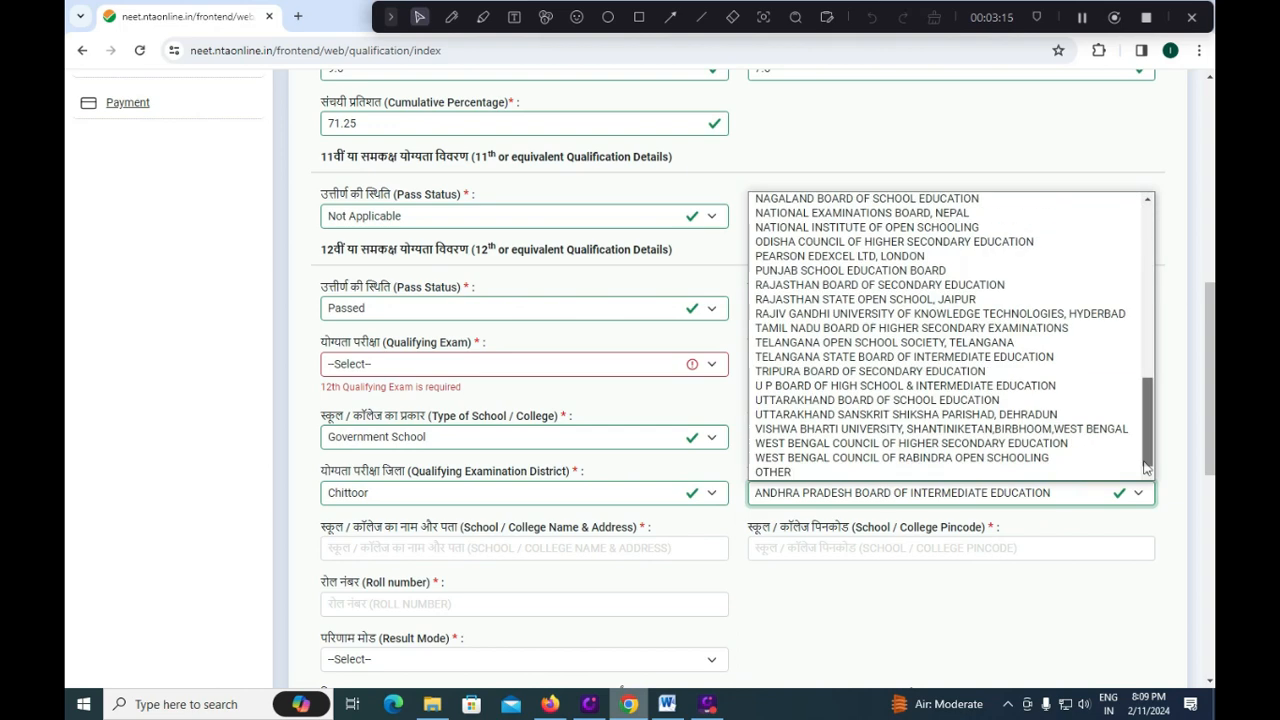
pyautogui.click(752, 593)
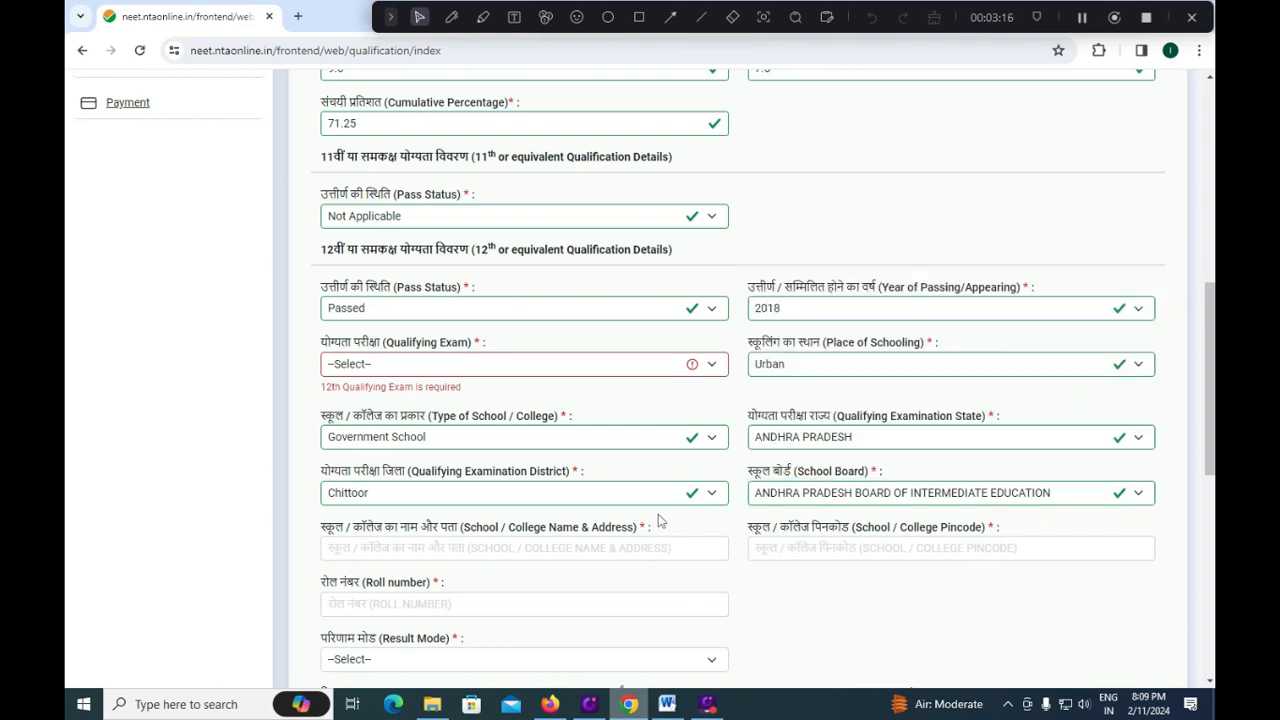
pyautogui.click(512, 547)
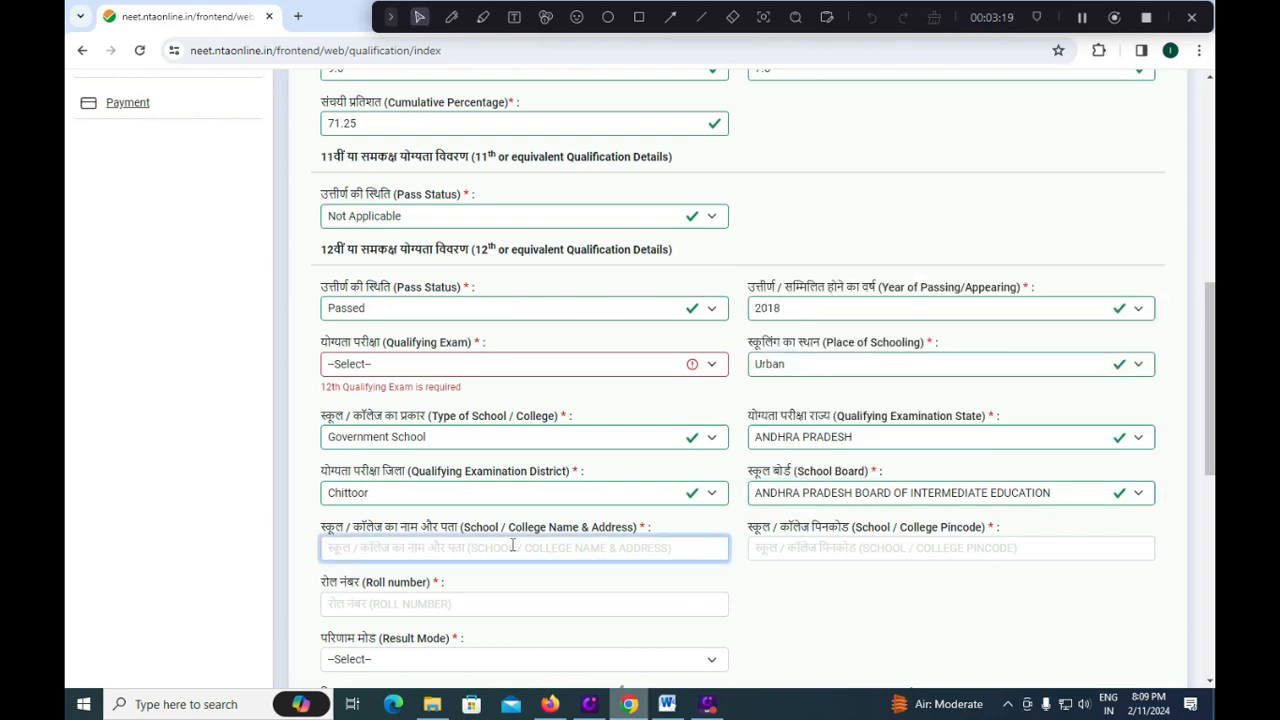
# Enter school name HINDU COLLEGE, pincode 524010 and the 12th roll number.
pyautogui.write('HINDU COLLEGE')
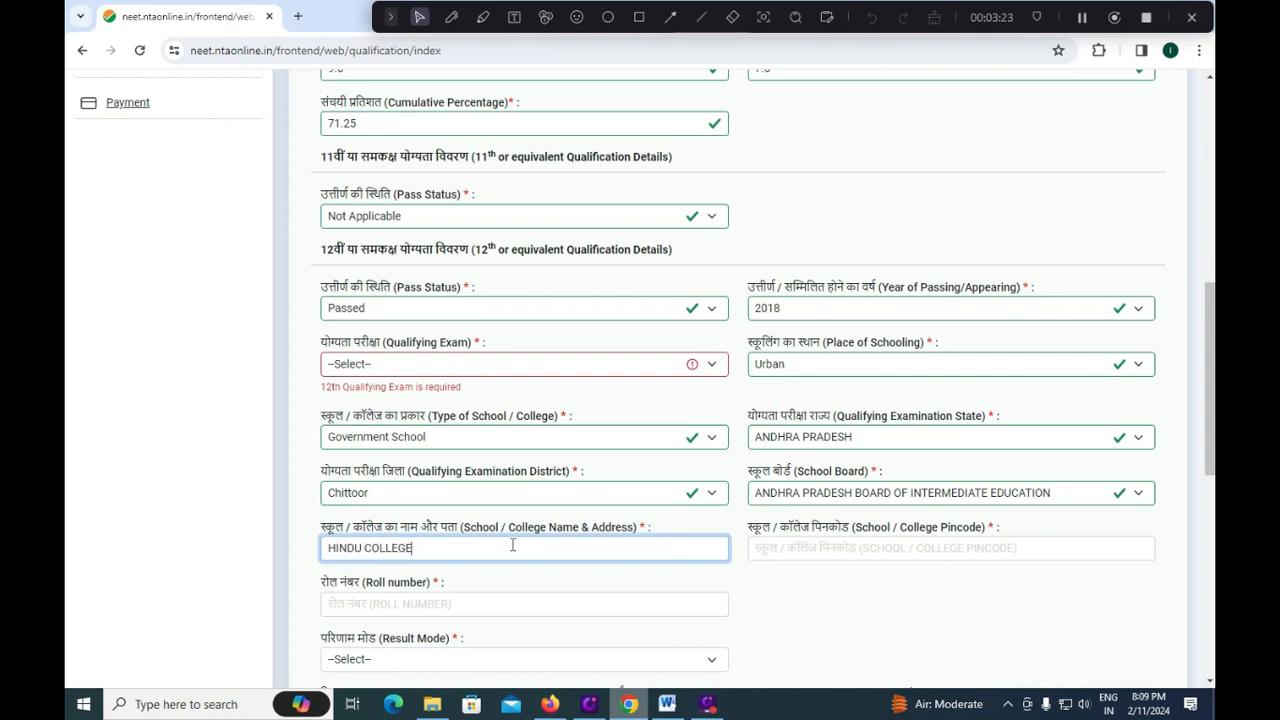
pyautogui.press('Tab')
pyautogui.write('524010')
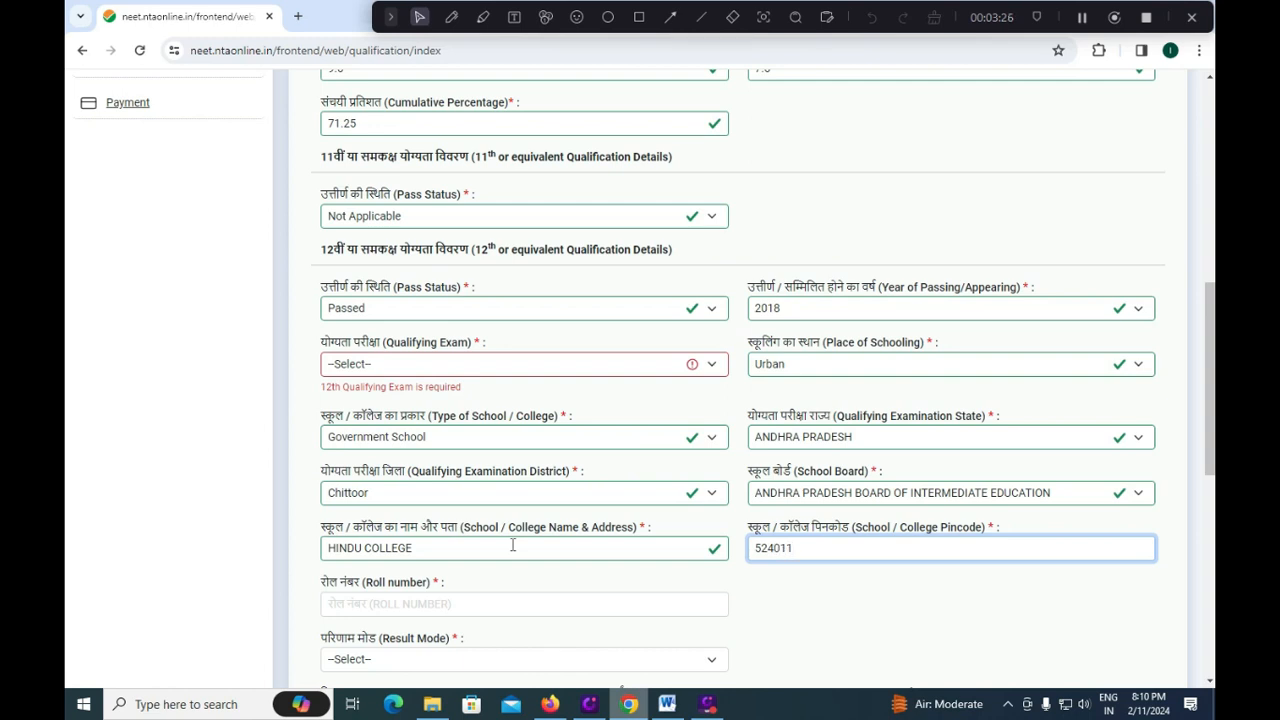
pyautogui.click(426, 598)
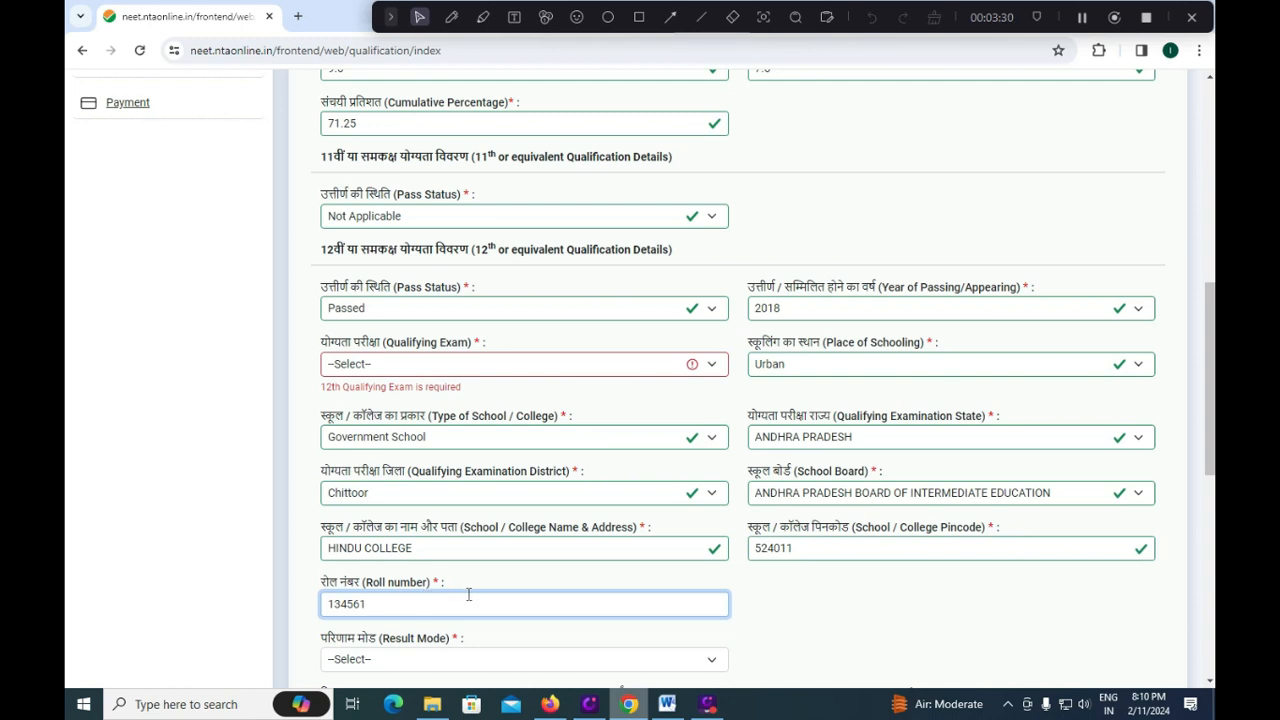
pyautogui.scroll(-3, 445, 520)
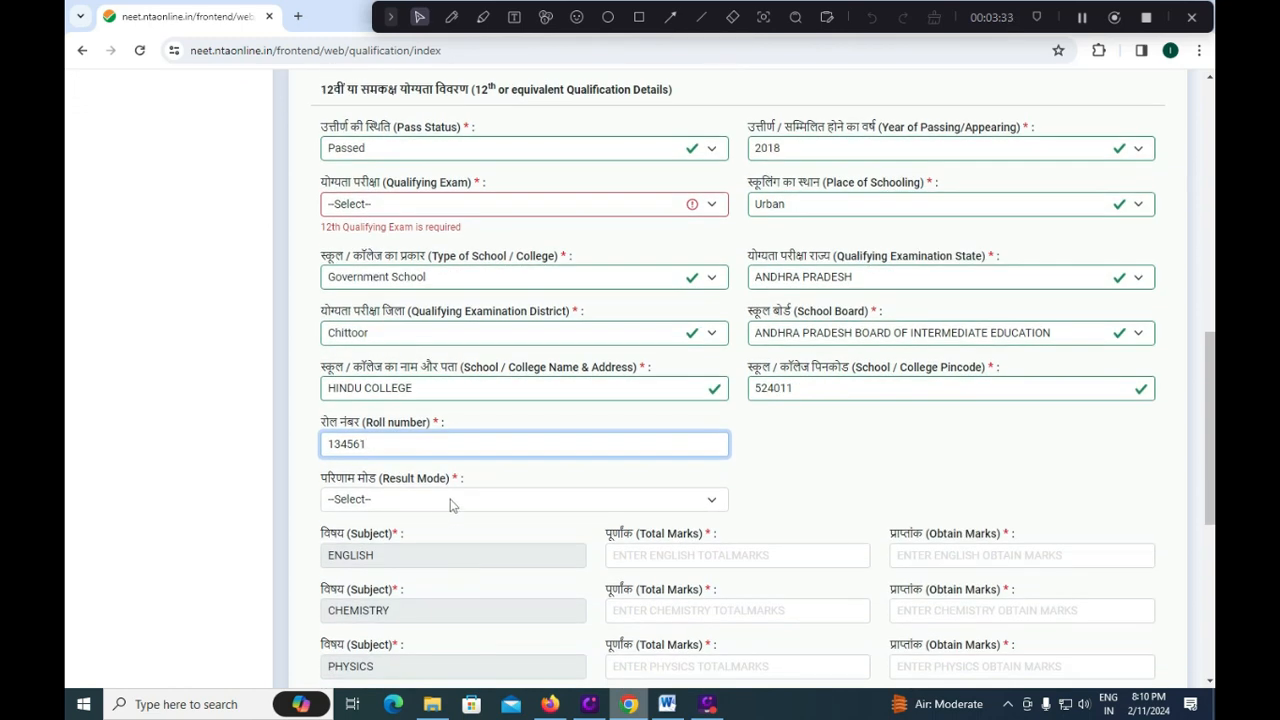
# Choose CGPA result mode: max grade point 9.5, obtained CGPA 7.5, percentage 71.25.
pyautogui.click(449, 502)
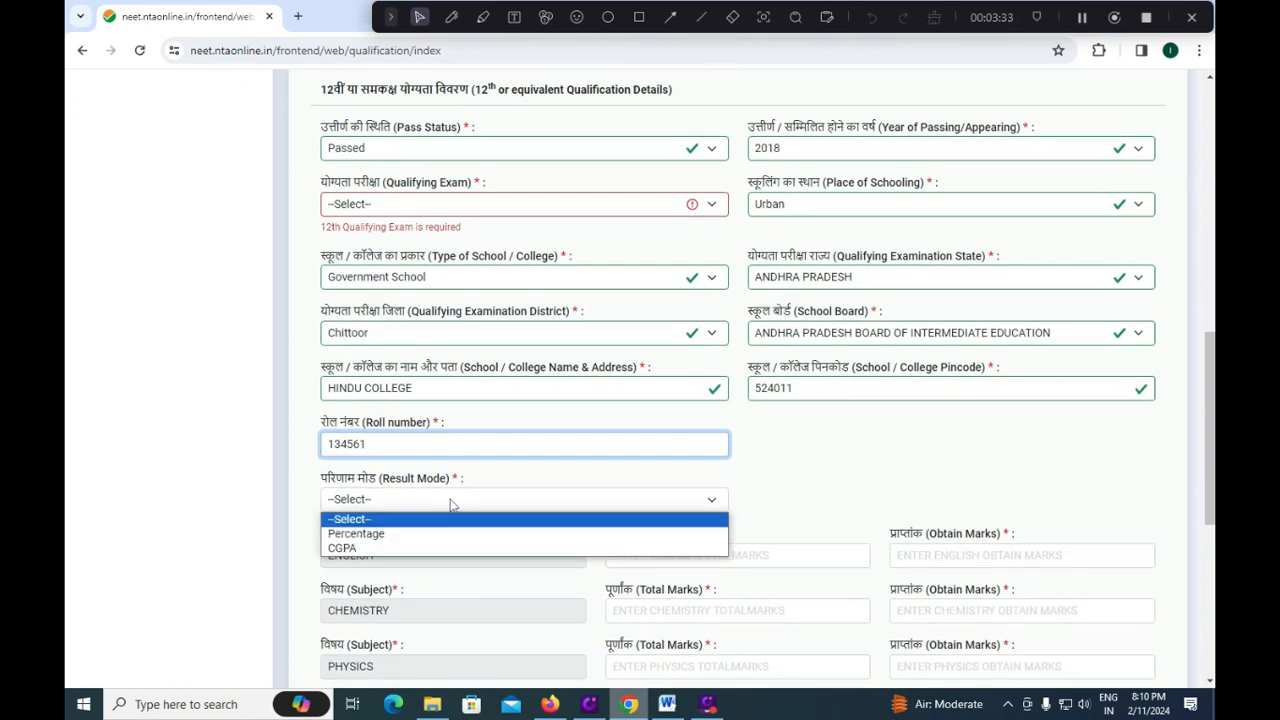
pyautogui.click(405, 548)
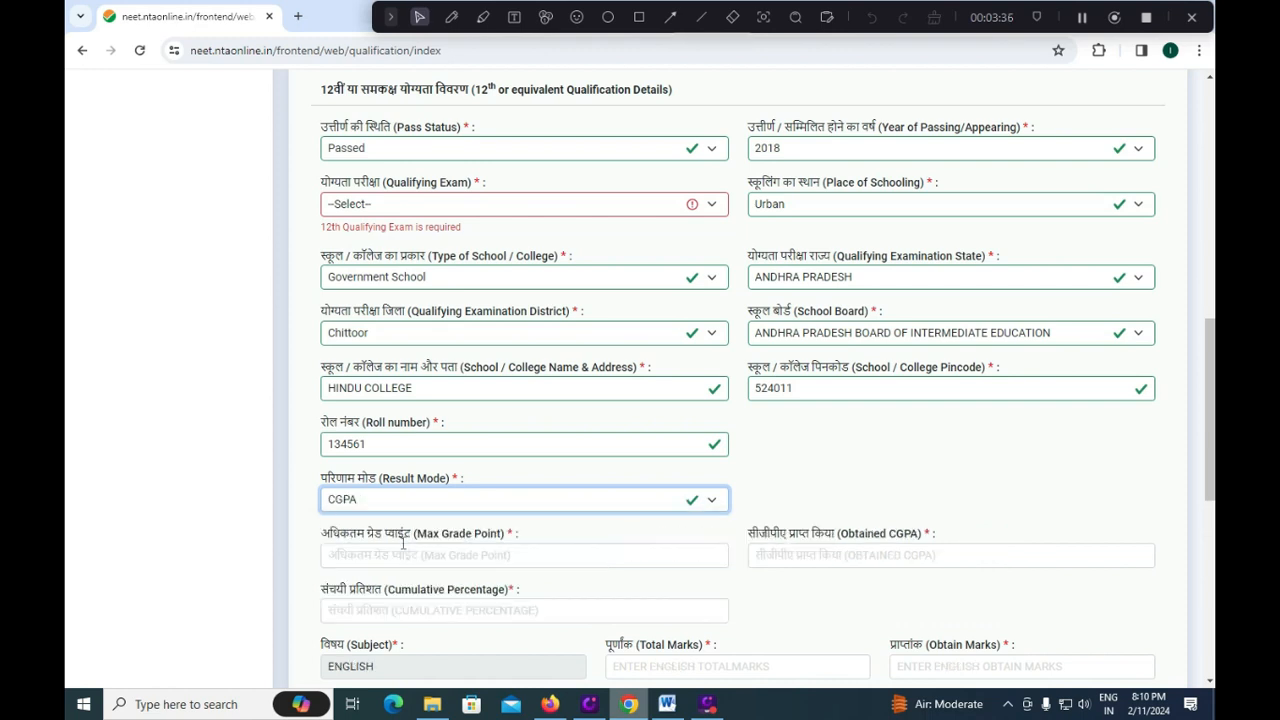
pyautogui.click(462, 556)
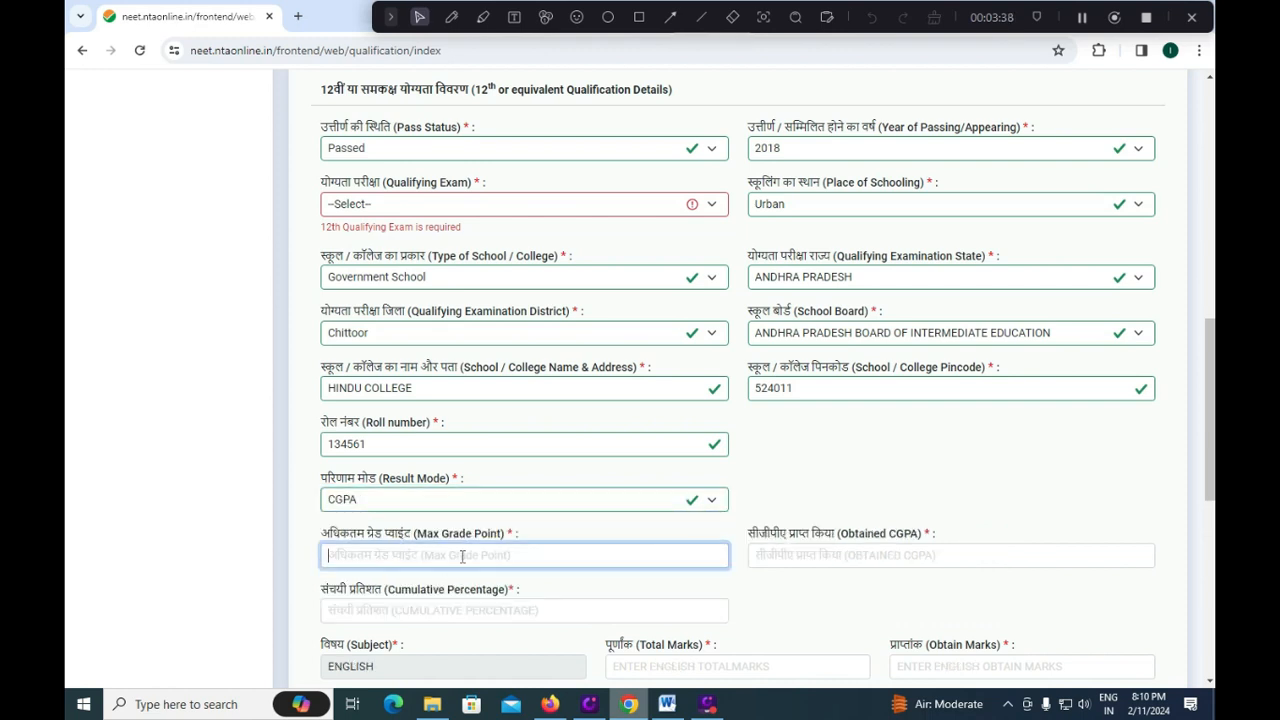
pyautogui.write('9.5')
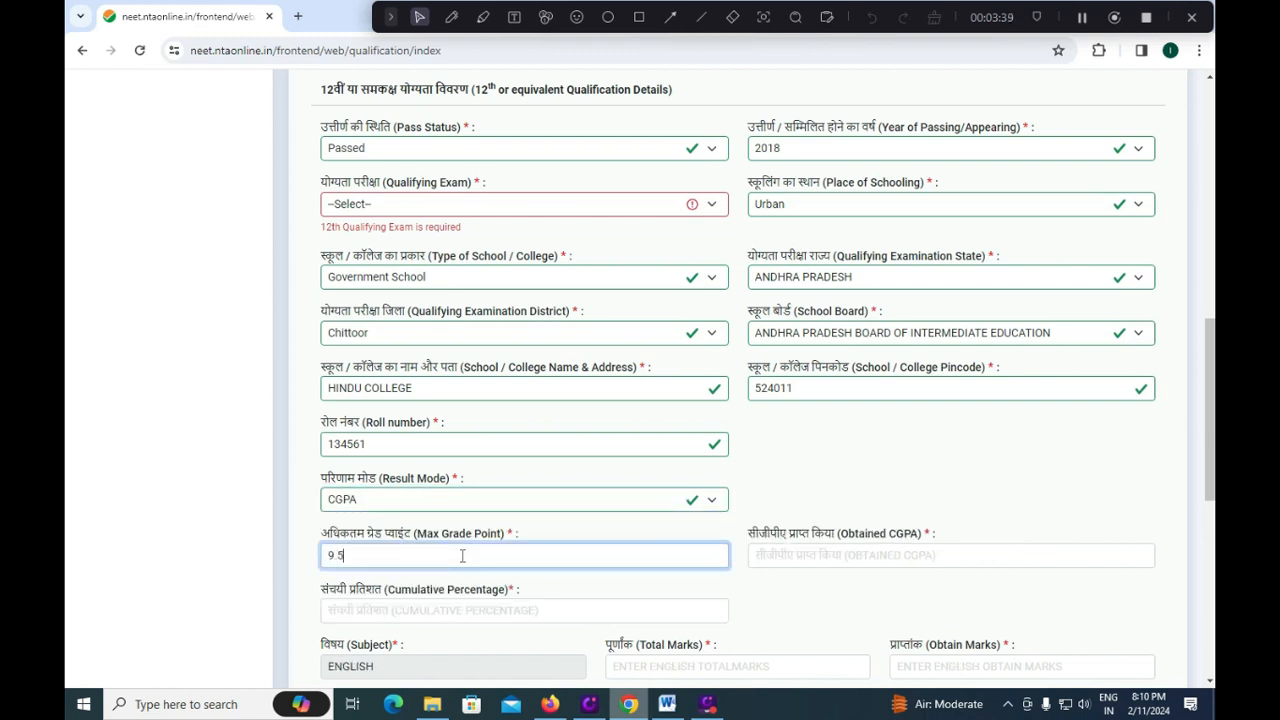
pyautogui.click(856, 557)
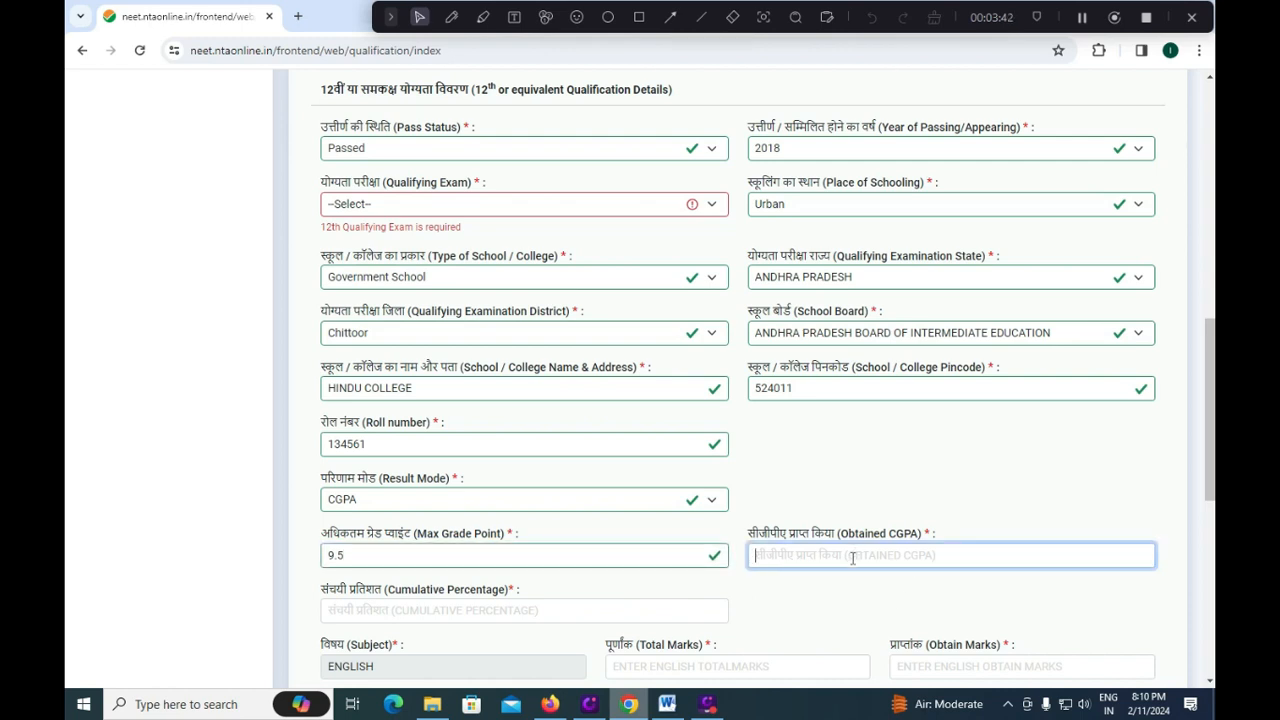
pyautogui.write('7.5')
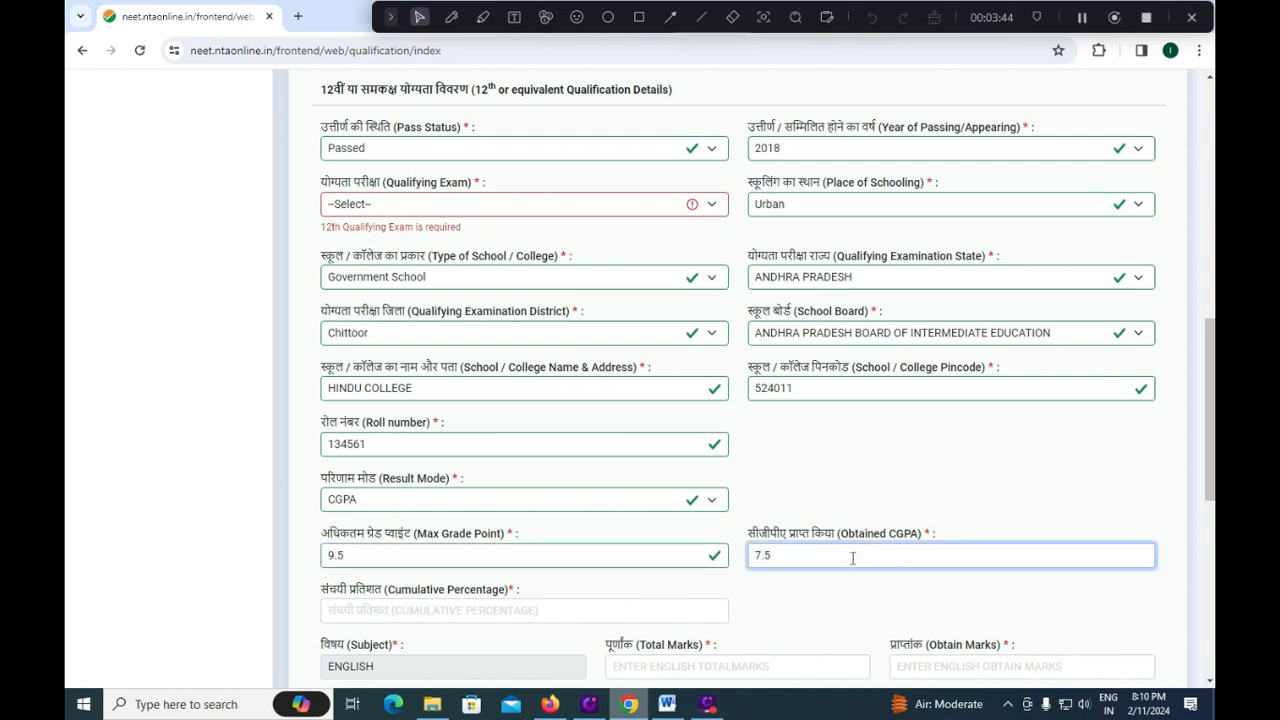
pyautogui.click(516, 610)
pyautogui.write('71.2')
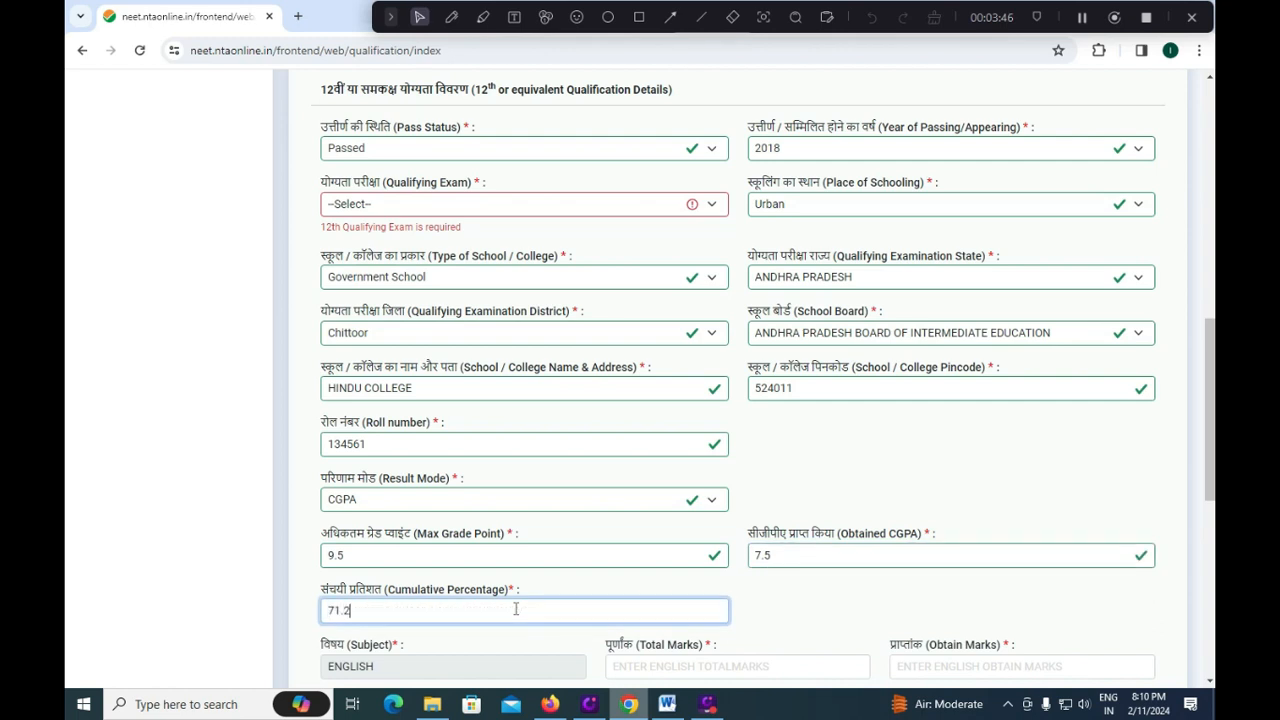
pyautogui.write('5')
pyautogui.scroll(-2, 505, 545)
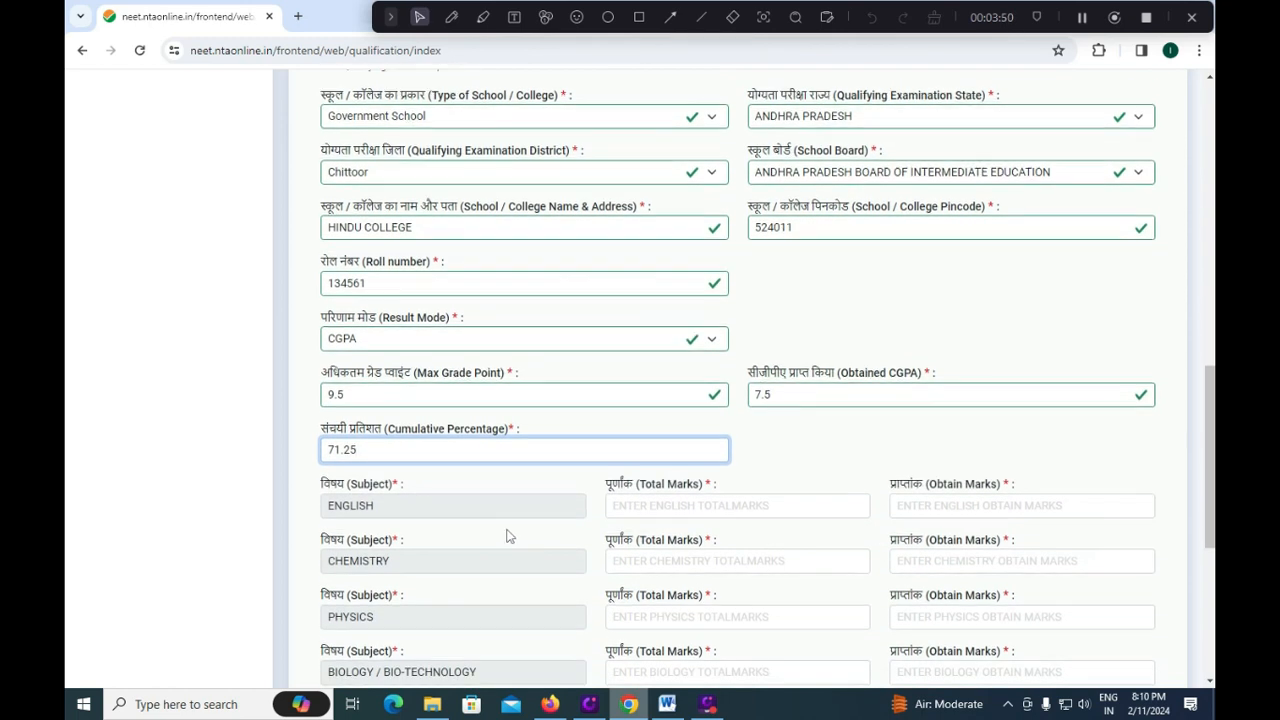
pyautogui.scroll(-2, 506, 535)
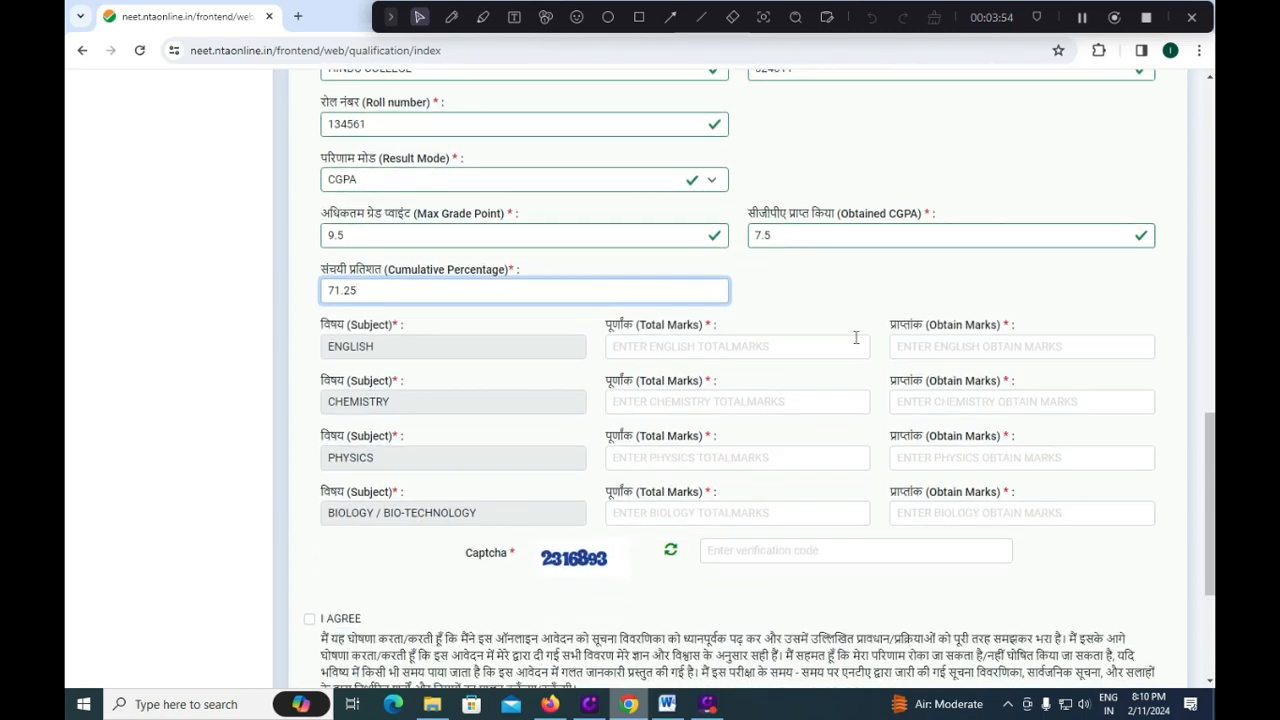
# Enter English marks of 80 out of 100 total.
pyautogui.click(690, 351)
pyautogui.write('100')
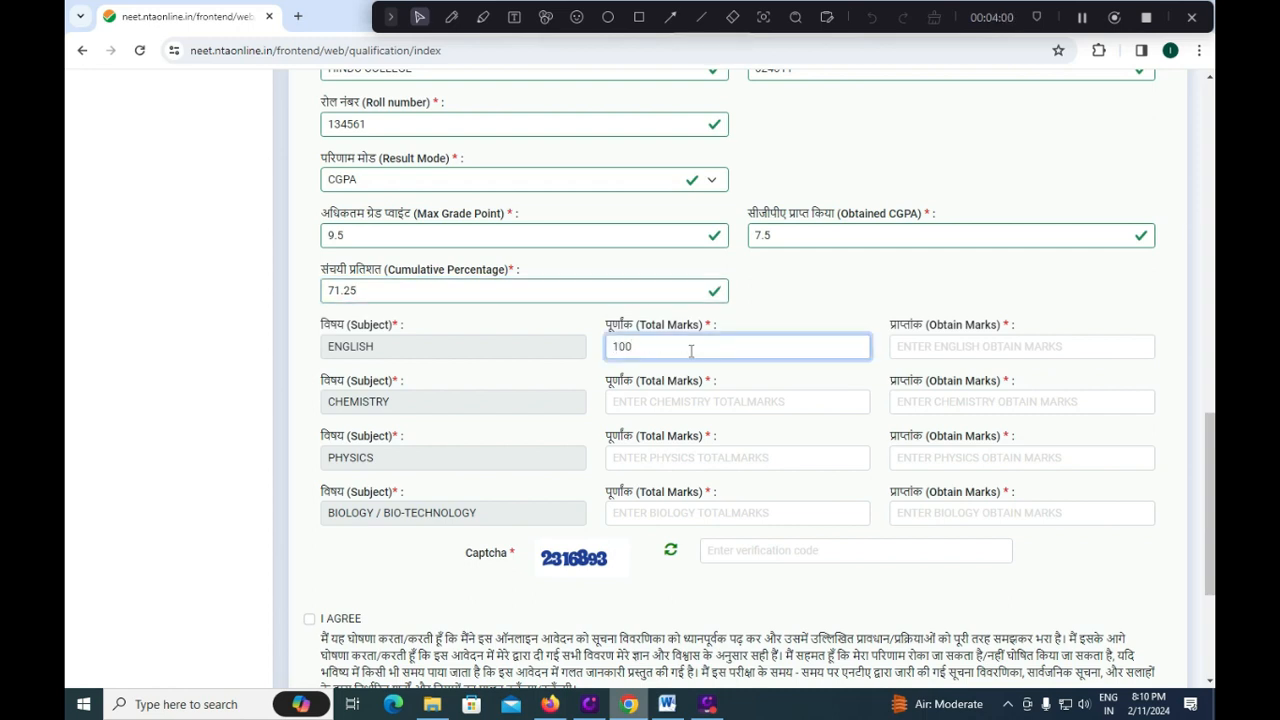
pyautogui.click(964, 346)
pyautogui.write('80')
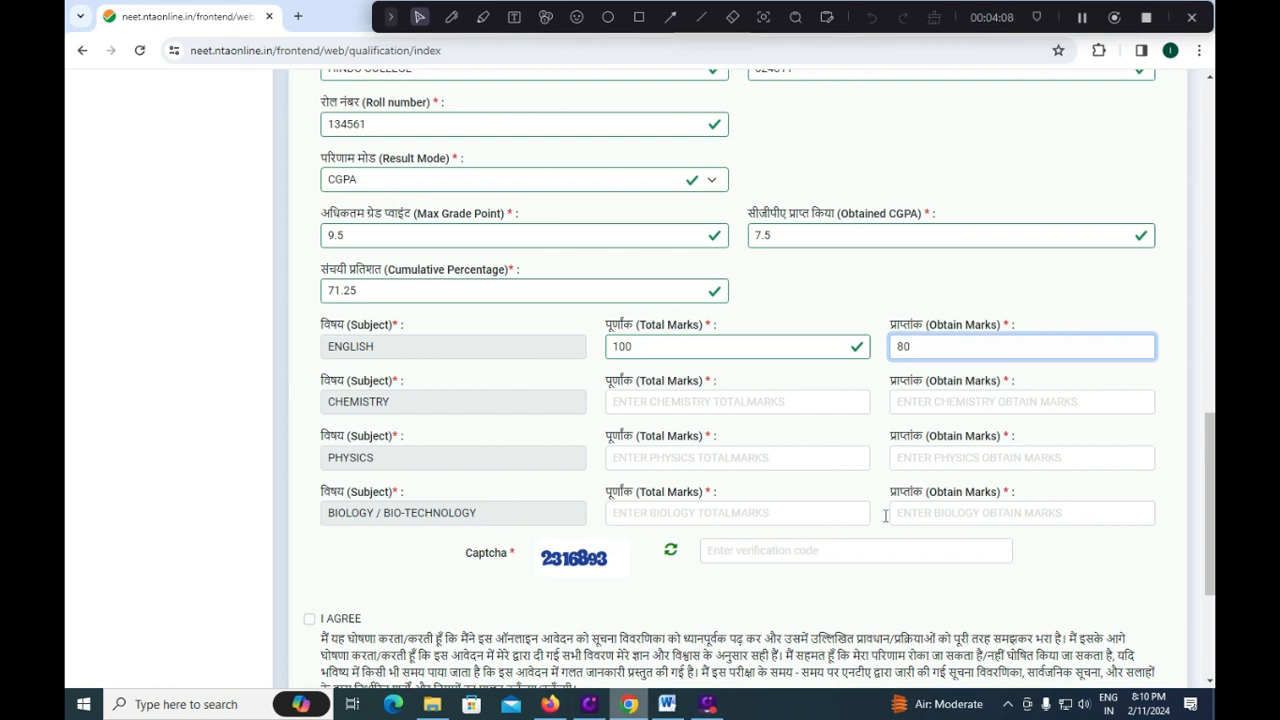
# Enter the captcha code and accept the I AGREE declaration.
pyautogui.click(784, 549)
pyautogui.write('231')
pyautogui.write('6893')
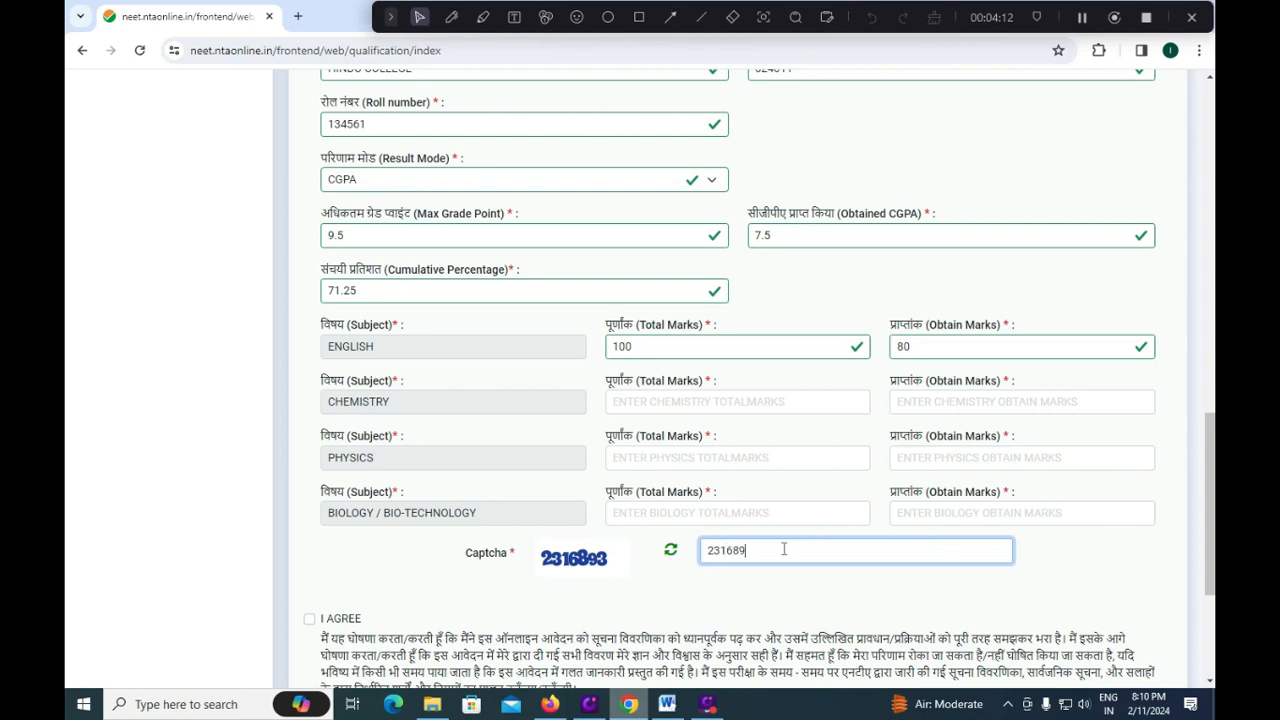
pyautogui.click(310, 620)
pyautogui.scroll(-1, 750, 538)
pyautogui.scroll(-2, 752, 538)
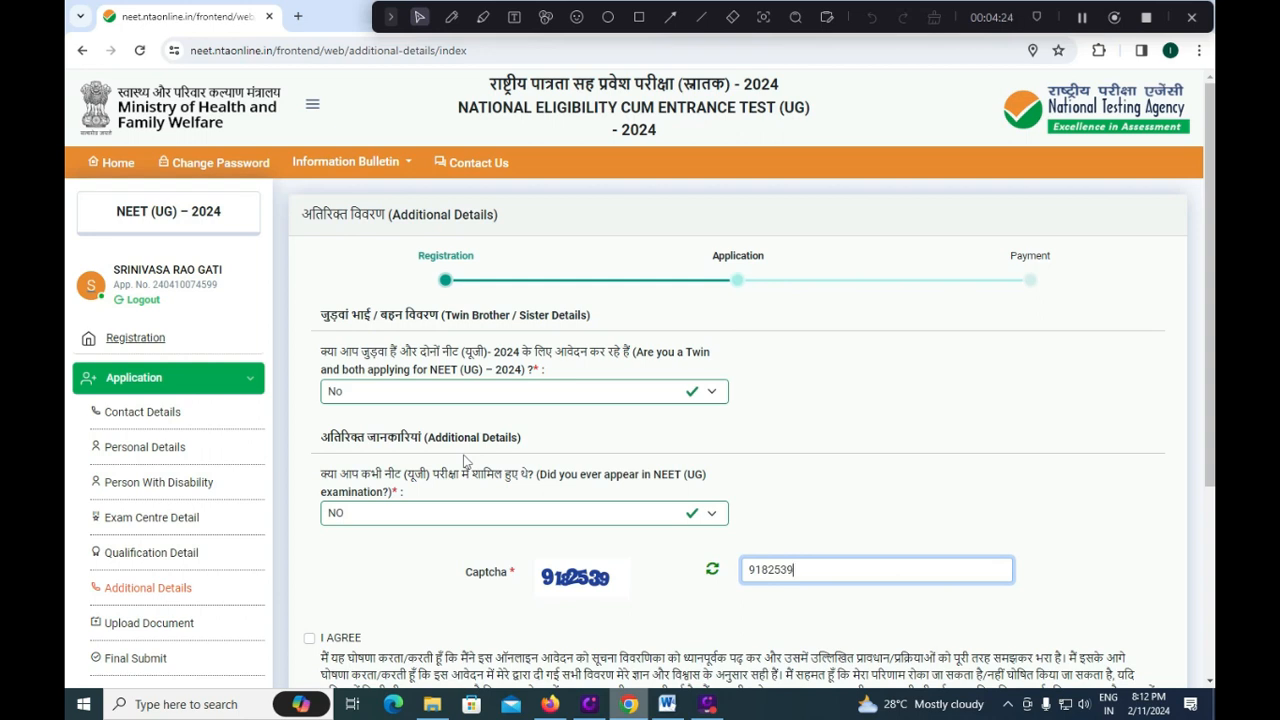
# Answer No to the twin applicant question.
pyautogui.click(544, 399)
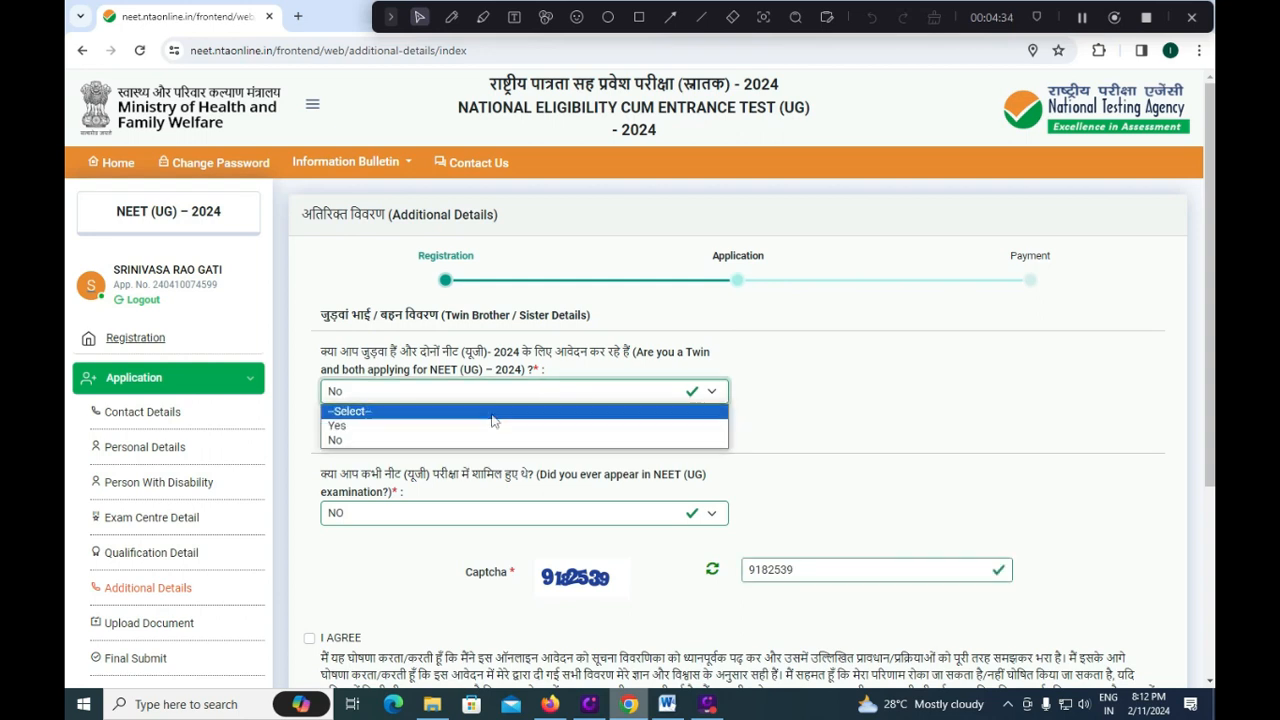
pyautogui.click(466, 423)
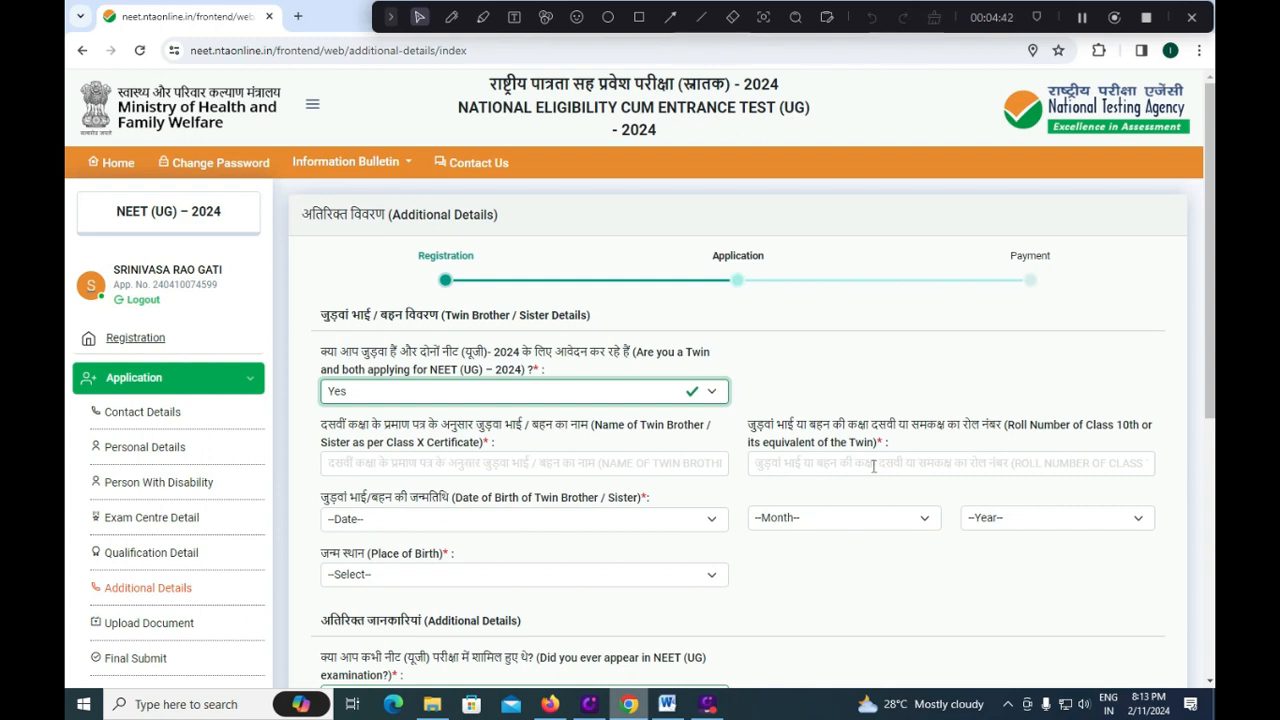
pyautogui.click(517, 392)
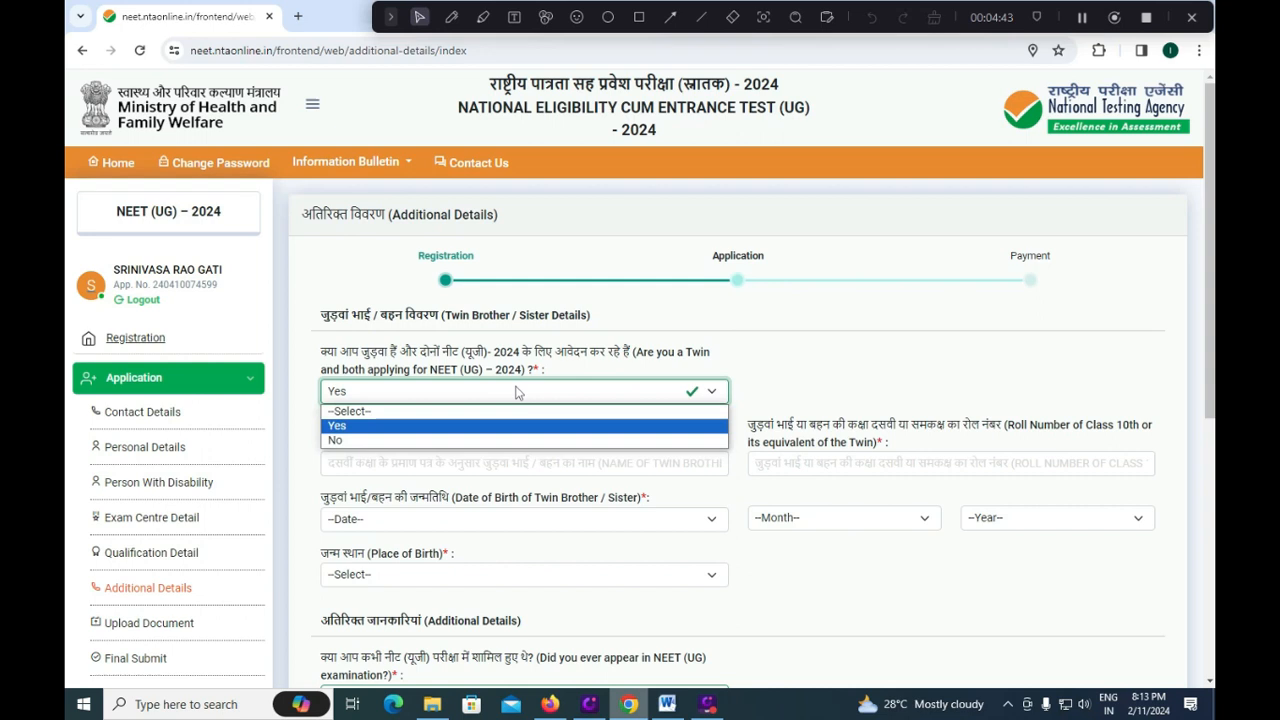
pyautogui.click(425, 440)
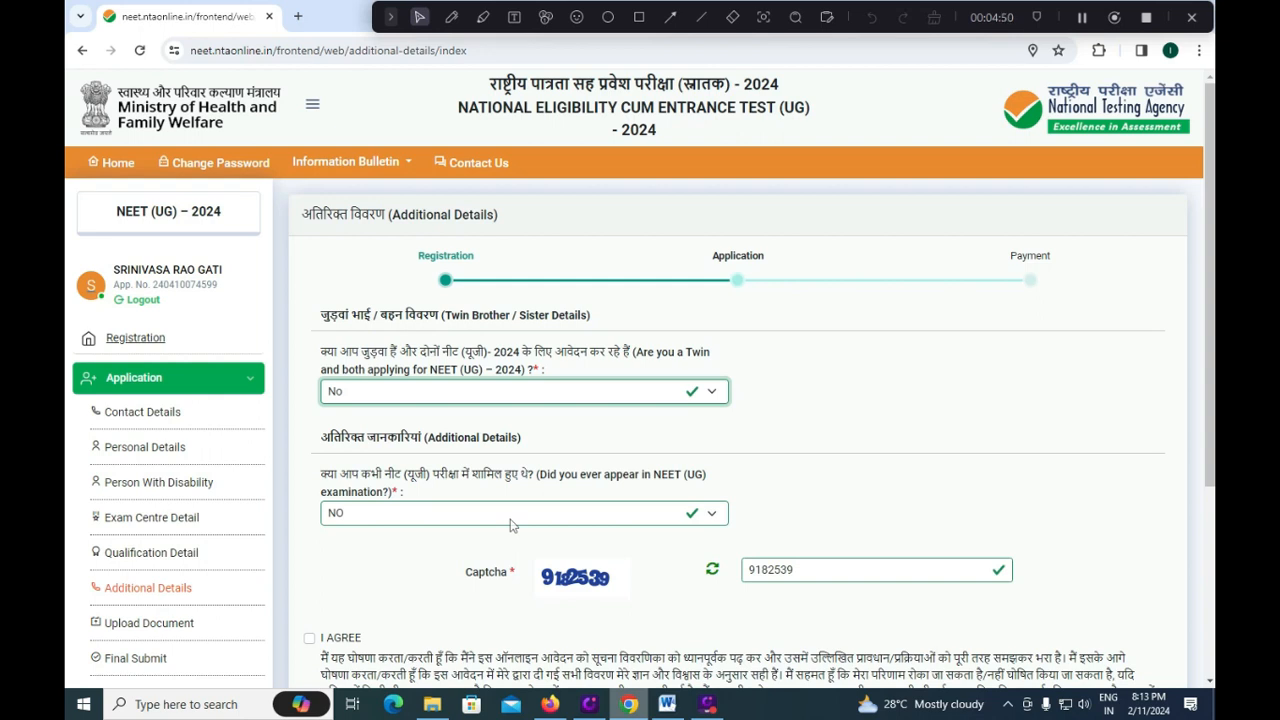
# Set the 'ever appeared in NEET' answer to NO.
pyautogui.click(513, 514)
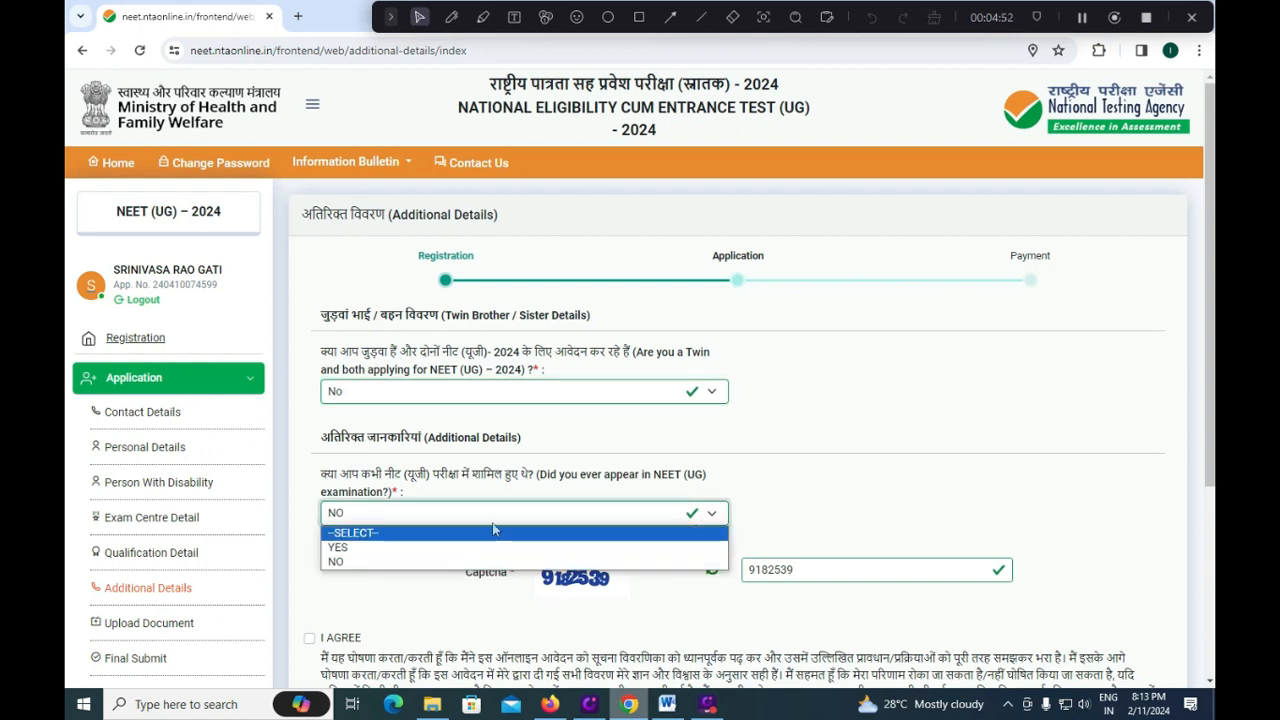
pyautogui.click(468, 545)
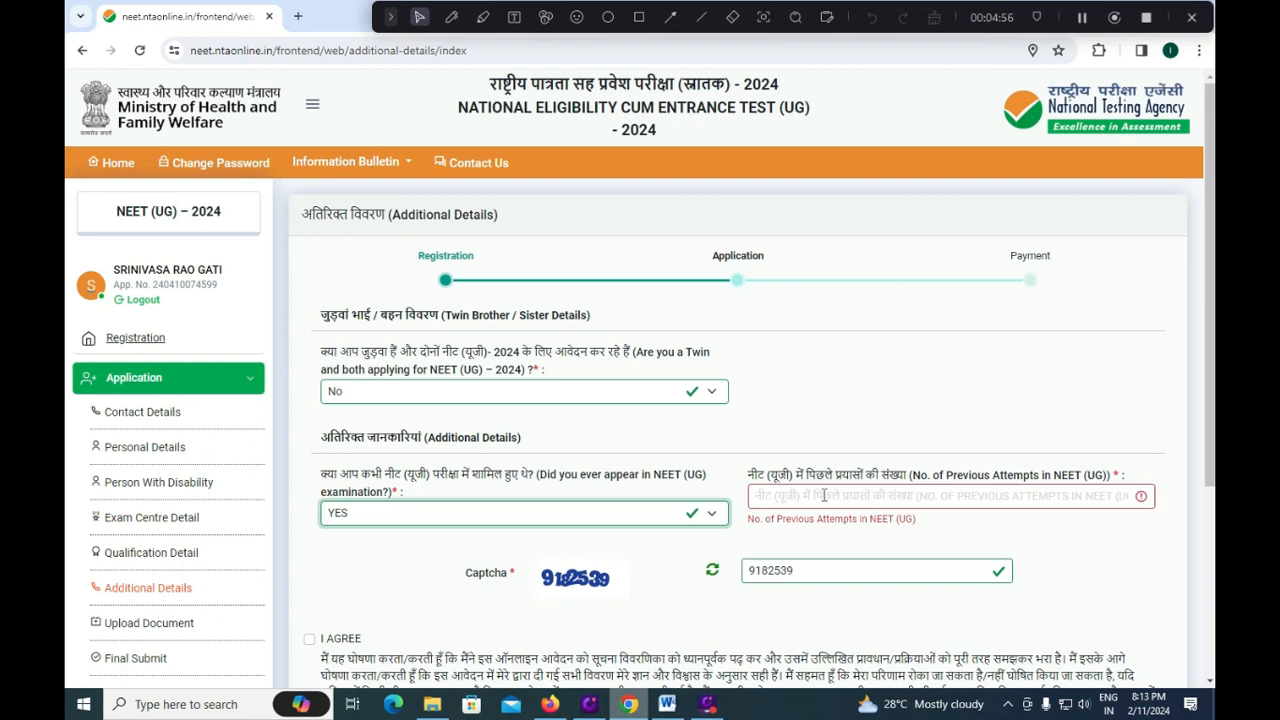
pyautogui.click(450, 515)
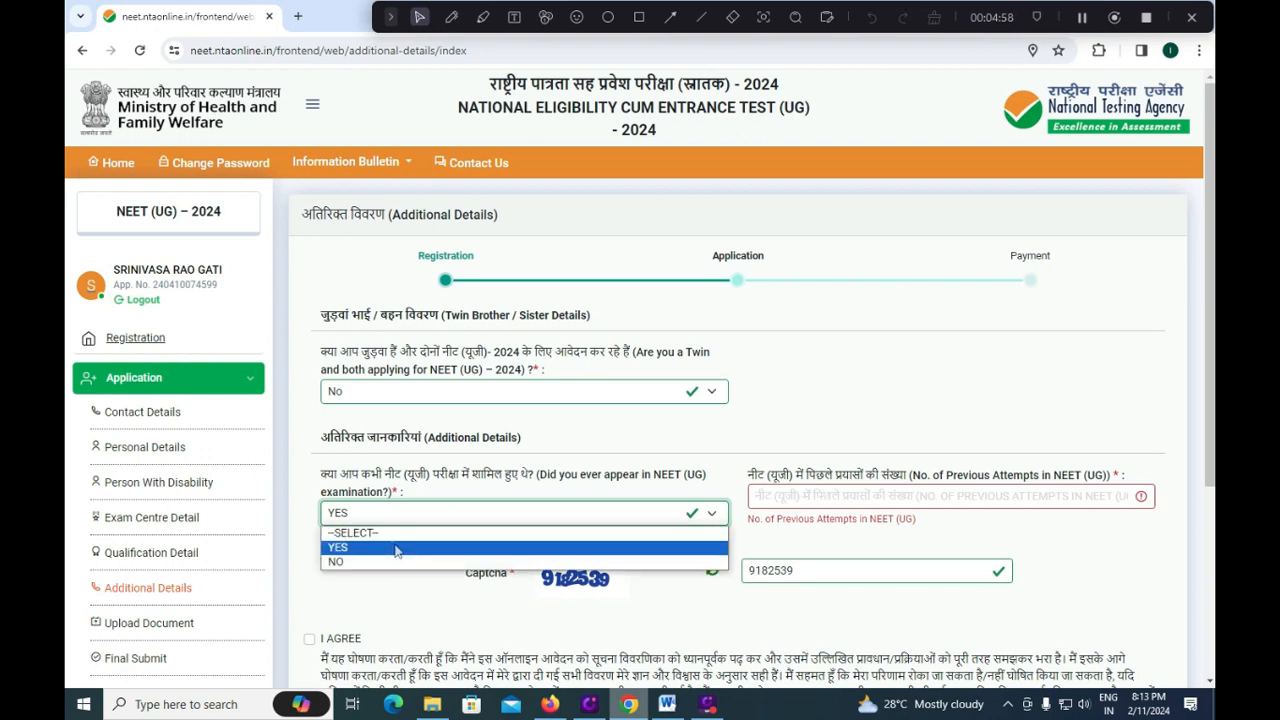
pyautogui.click(393, 549)
pyautogui.click(432, 520)
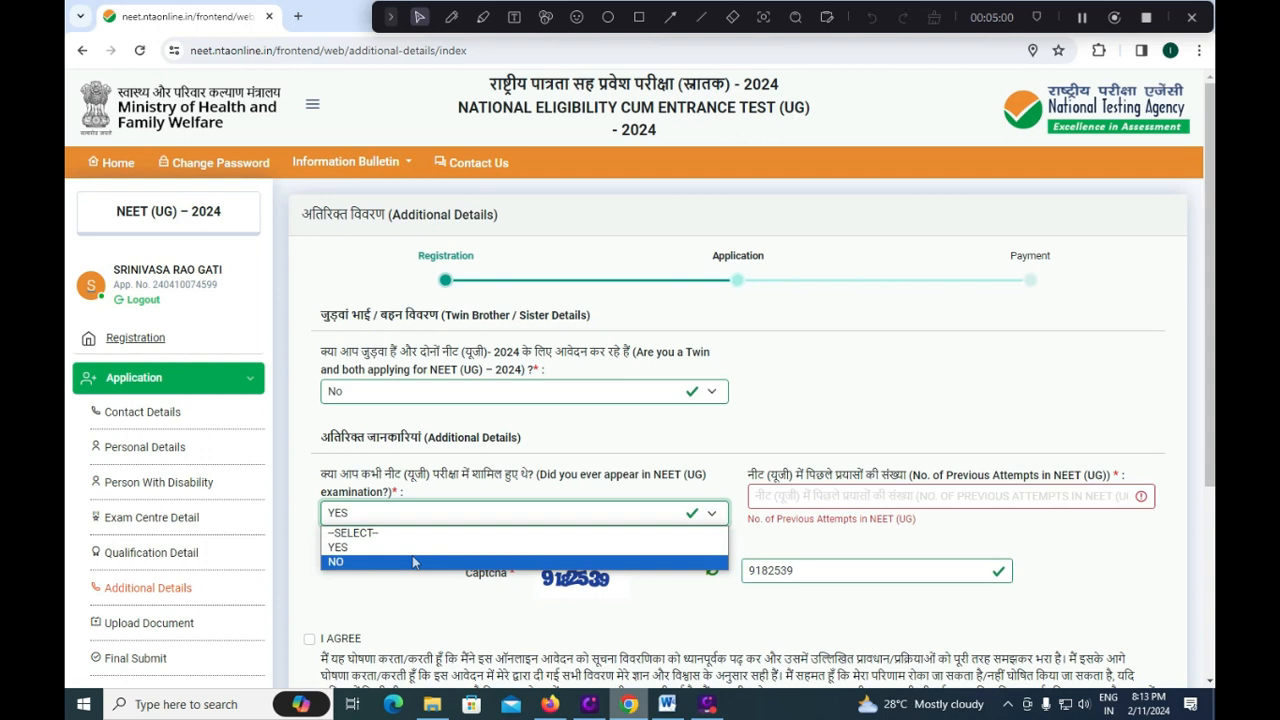
pyautogui.click(413, 559)
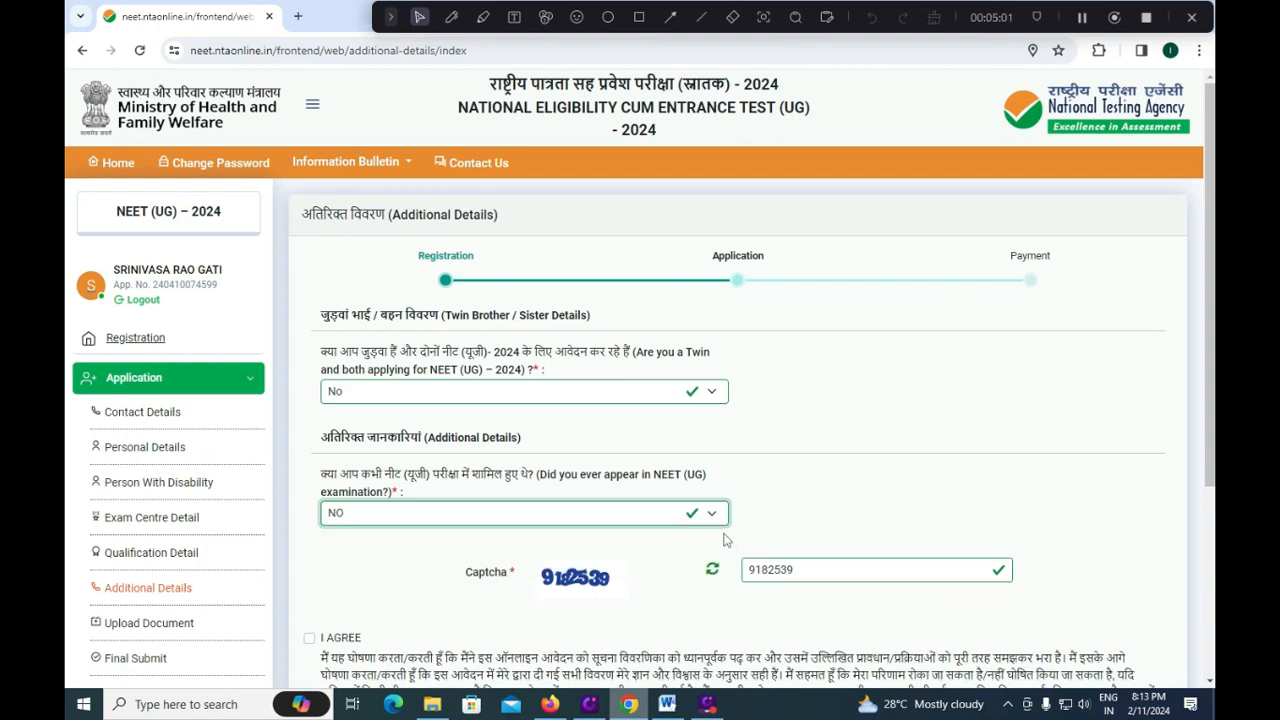
pyautogui.click(657, 514)
pyautogui.click(478, 545)
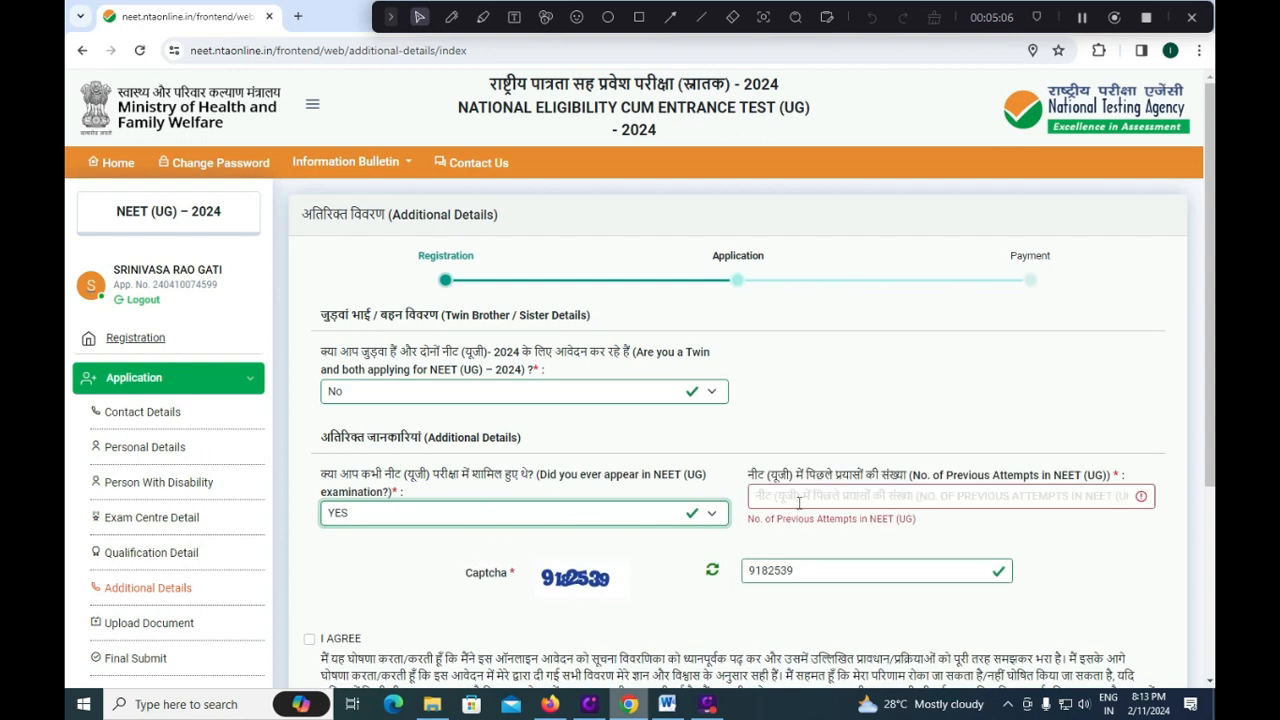
pyautogui.click(418, 520)
pyautogui.click(400, 545)
pyautogui.click(436, 516)
pyautogui.click(400, 562)
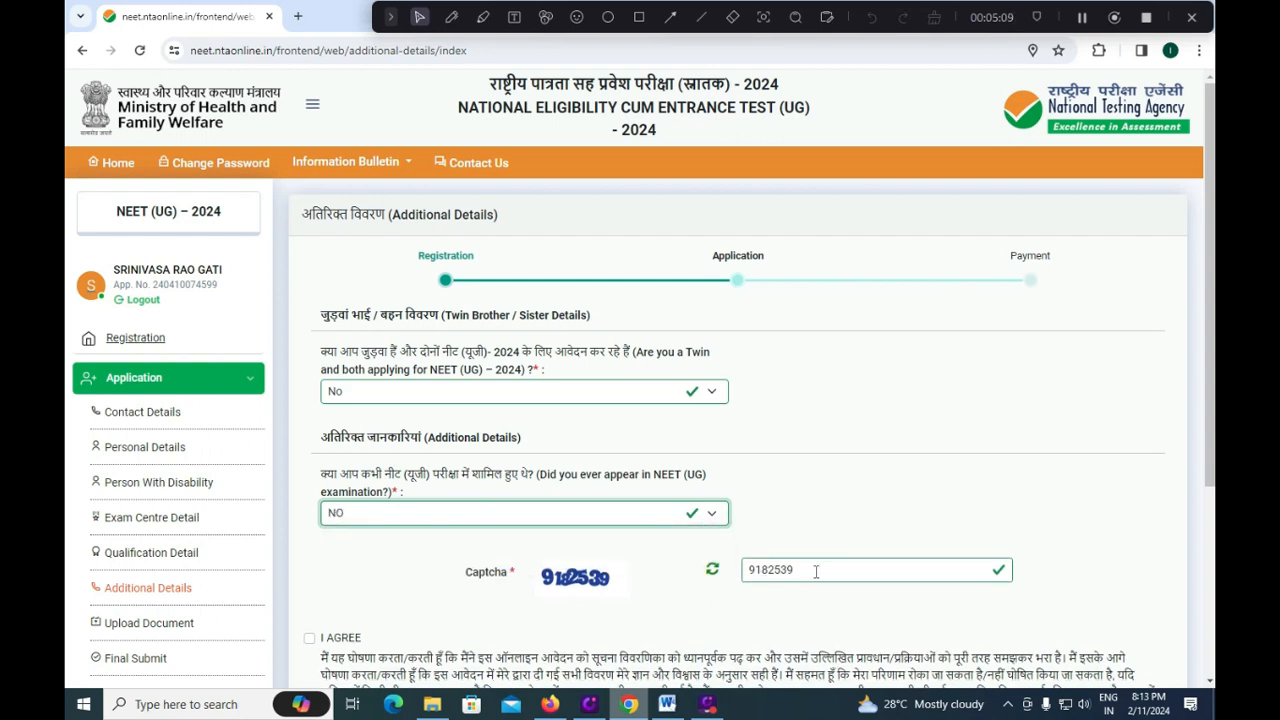
# Accept the I AGREE declaration and save the additional details.
pyautogui.scroll(-1, 627, 605)
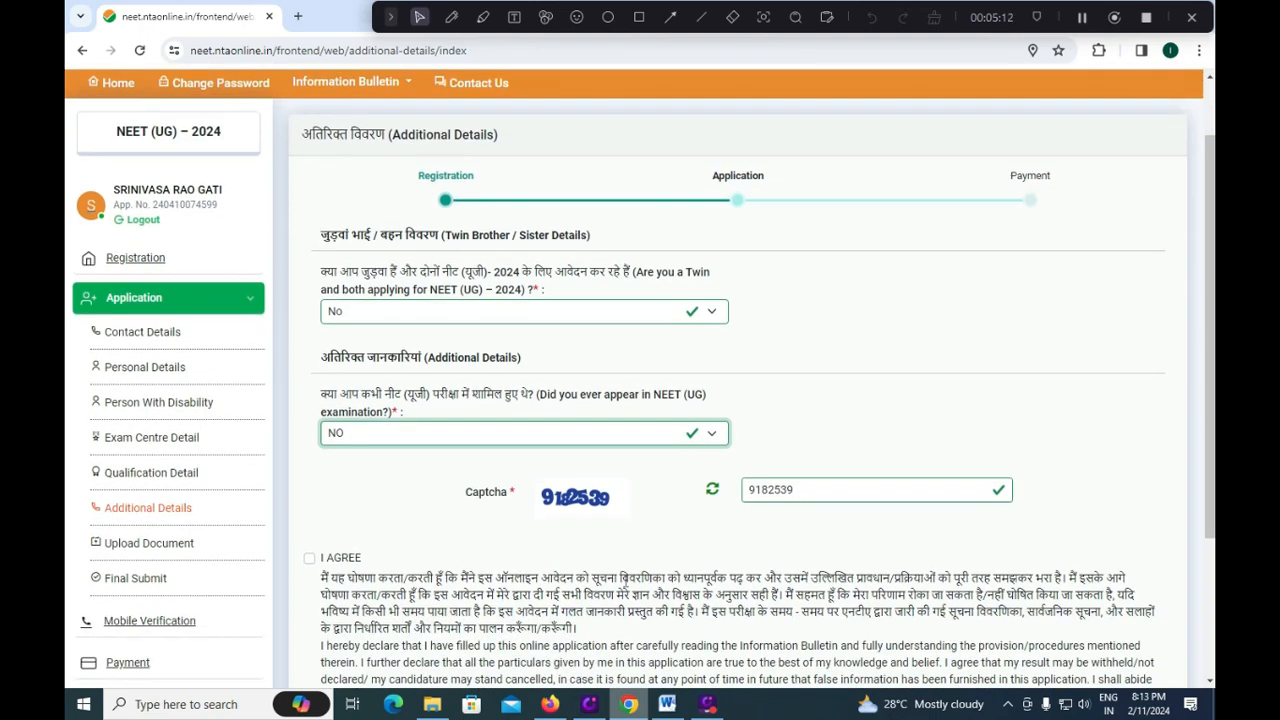
pyautogui.click(309, 558)
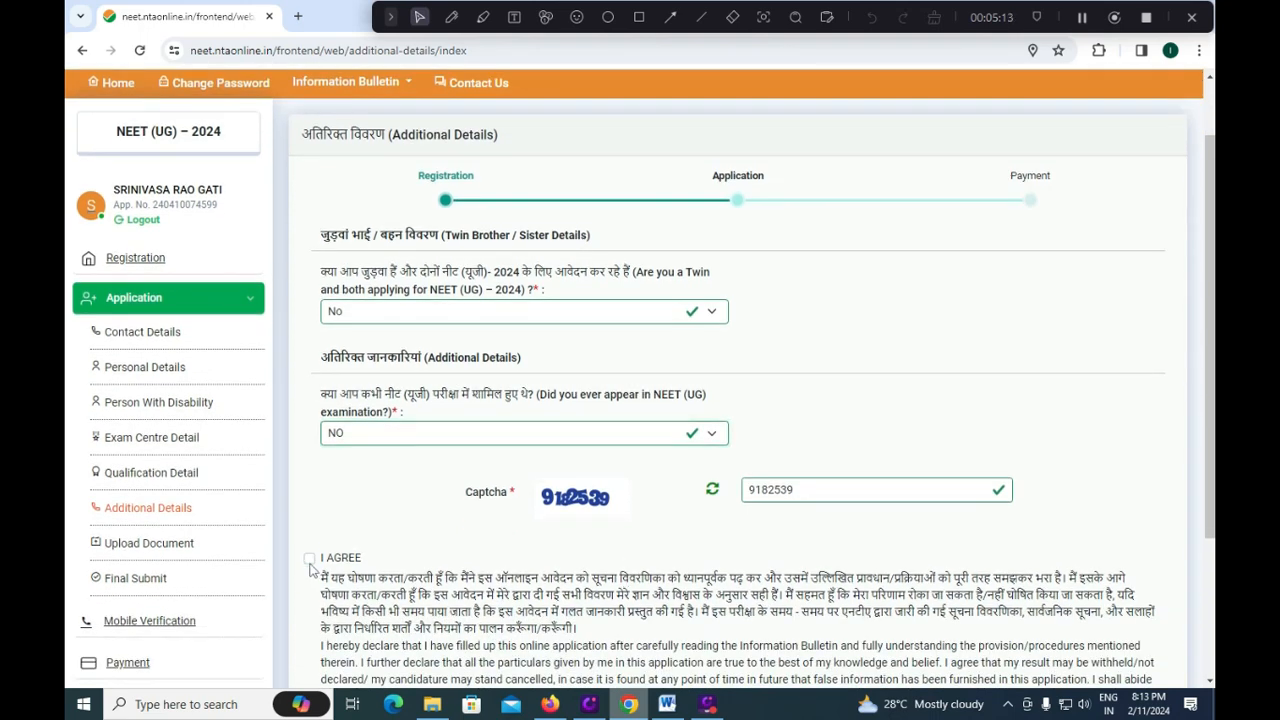
pyautogui.scroll(-2, 357, 594)
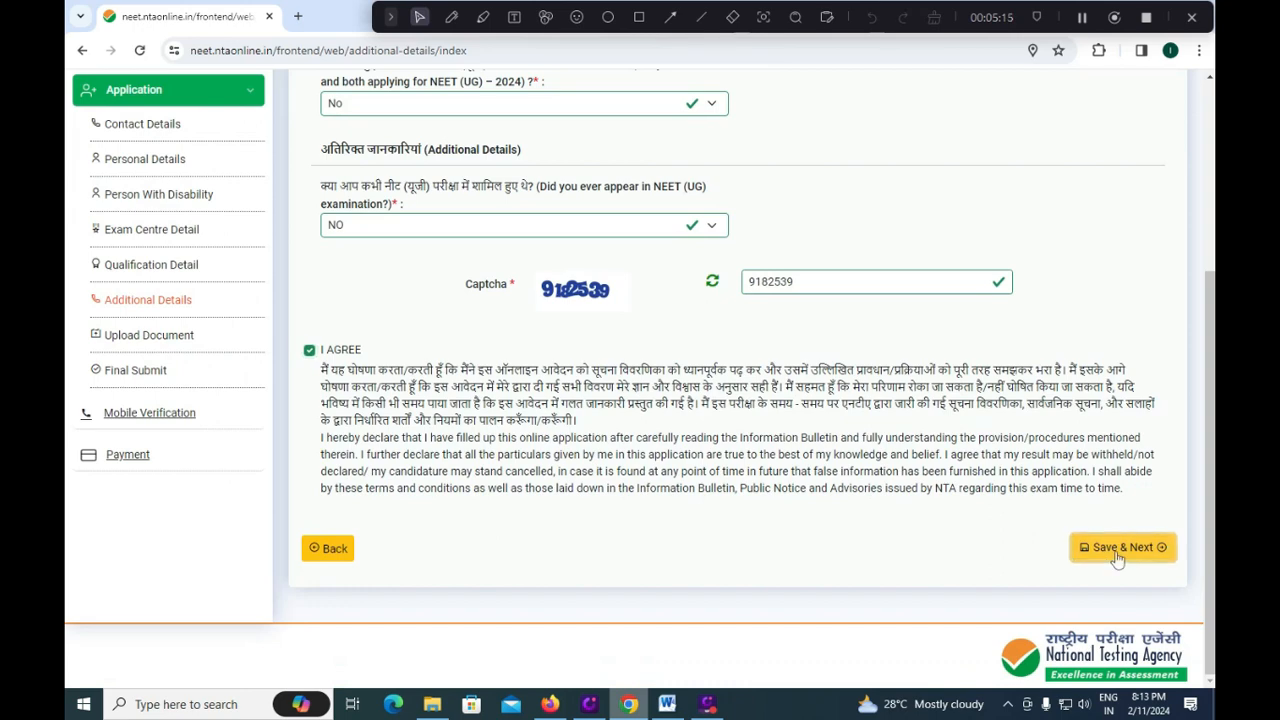
pyautogui.click(1118, 550)
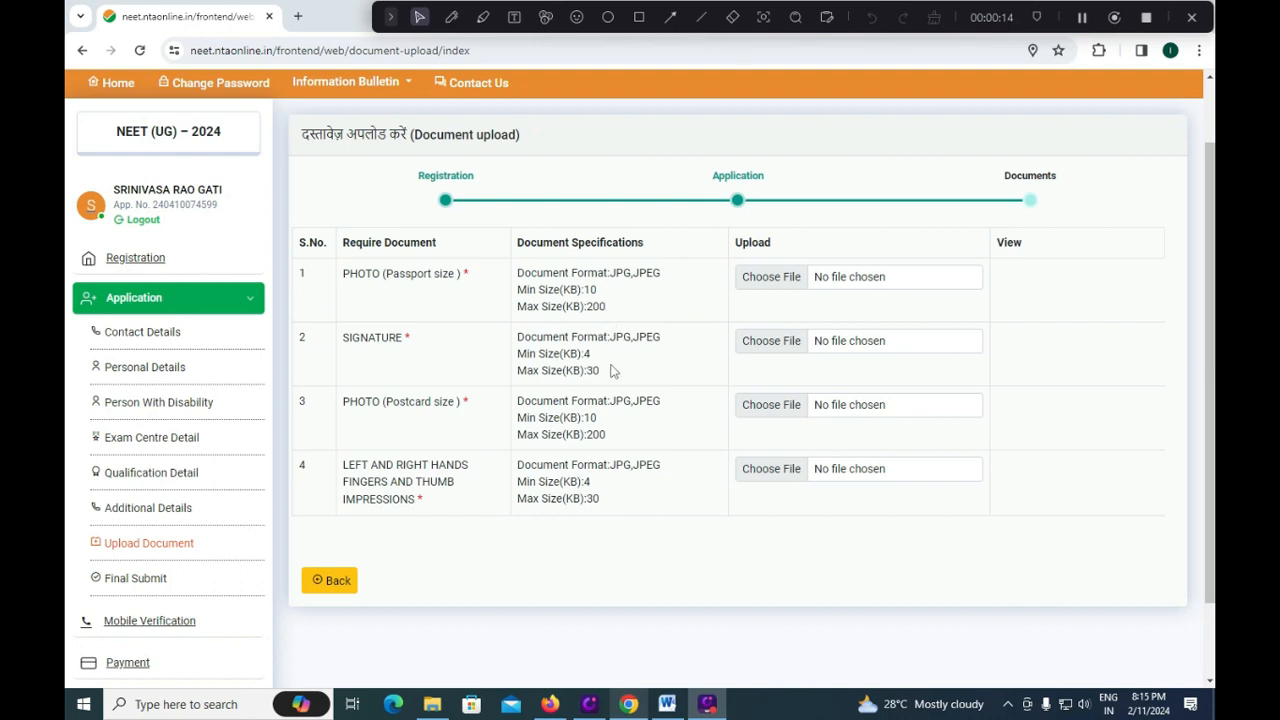
# Start choosing a passport photo file, then cancel the file picker.
pyautogui.click(762, 284)
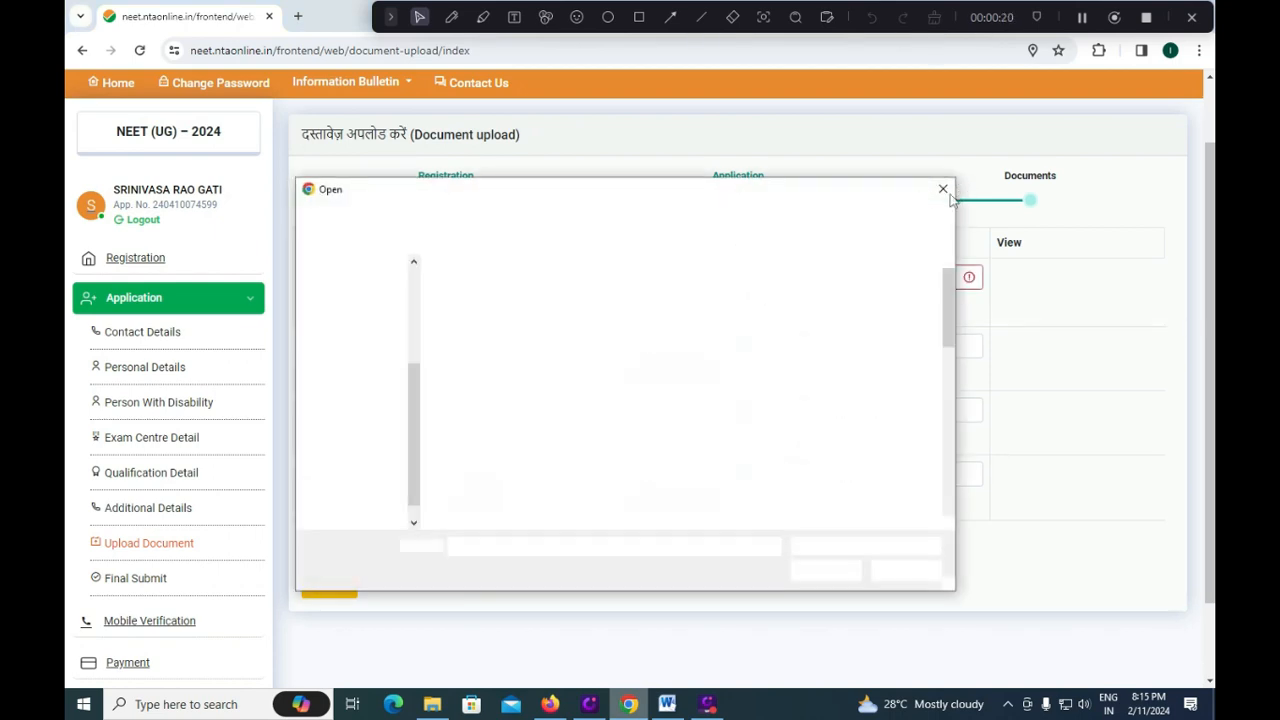
pyautogui.click(938, 190)
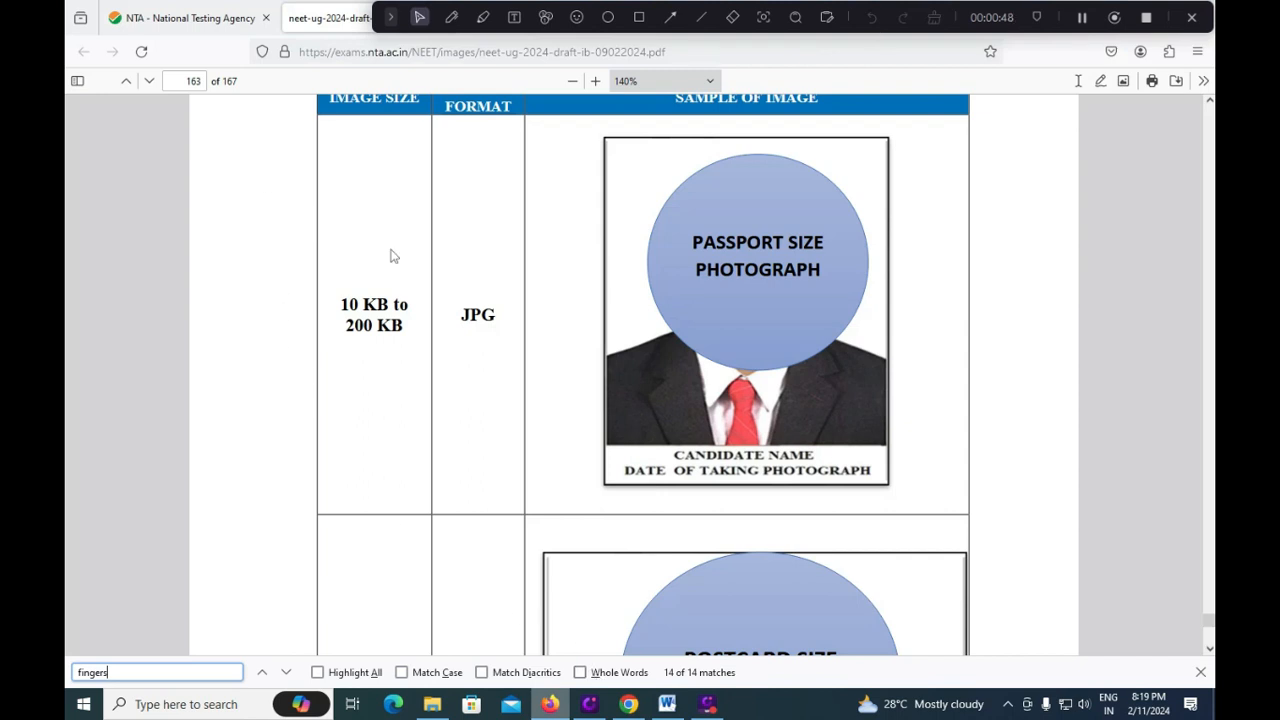
# Scroll the bulletin PDF to review the photo and signature upload rules.
pyautogui.scroll(1, 410, 272)
pyautogui.scroll(2, 410, 272)
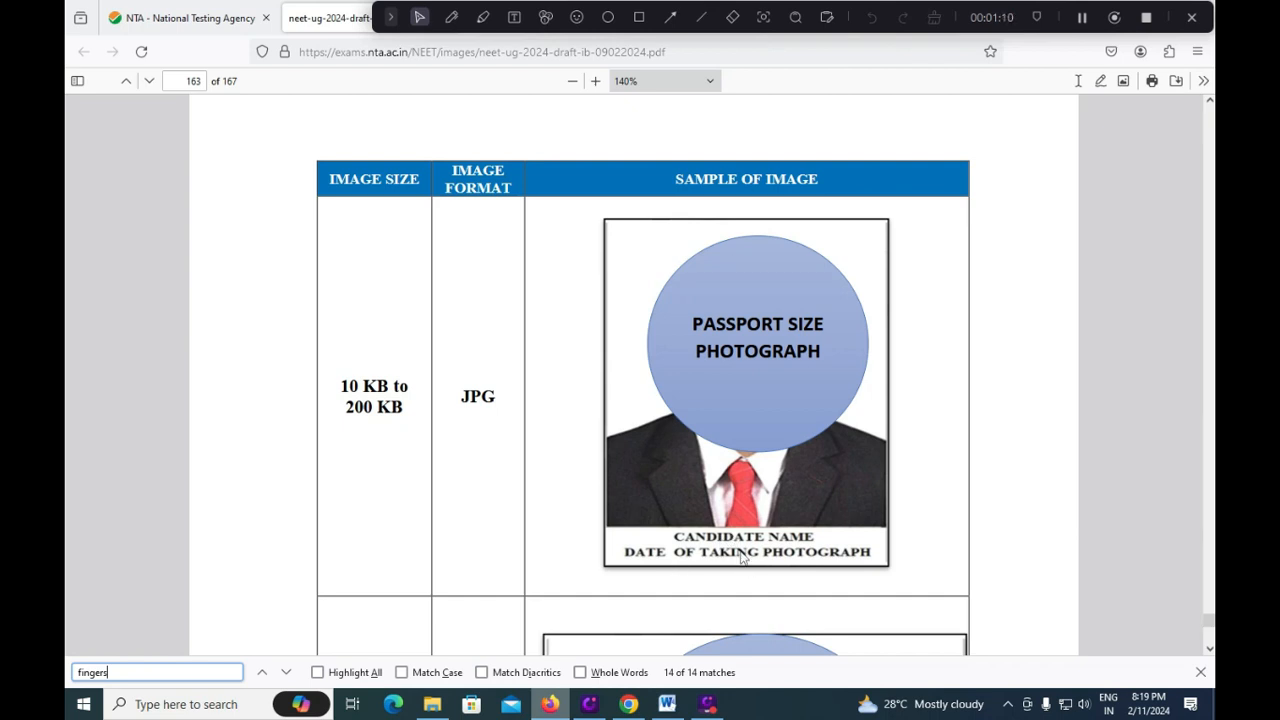
pyautogui.scroll(-2, 741, 555)
pyautogui.scroll(-2, 731, 514)
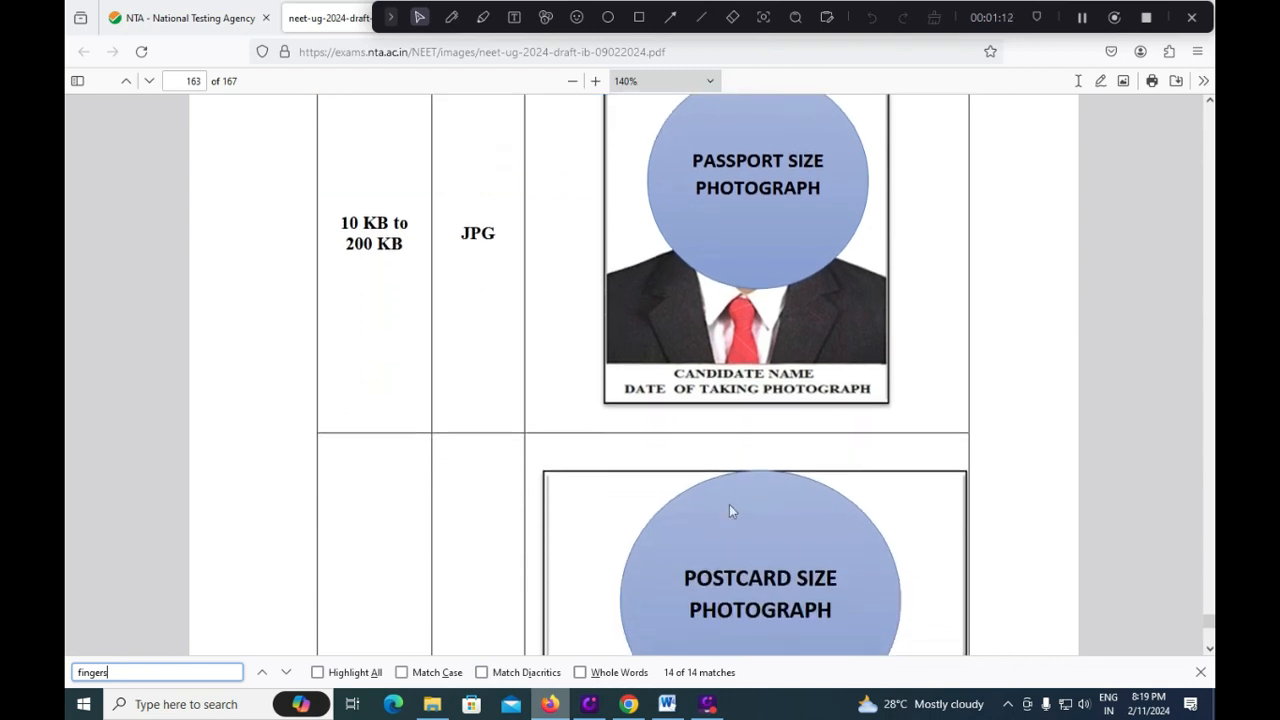
pyautogui.scroll(-4, 707, 425)
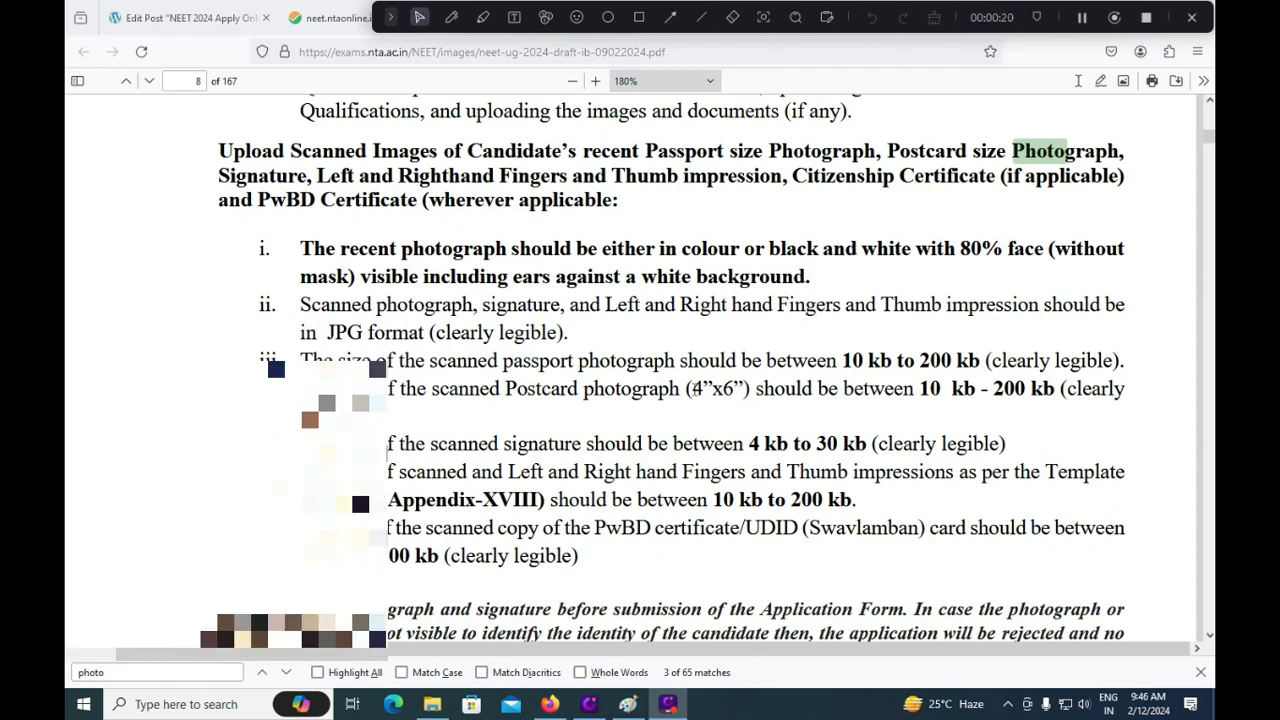
# Resize the passport photo in Paint by pixels, 384 × 576, with aspect ratio unlocked.
pyautogui.click(627, 704)
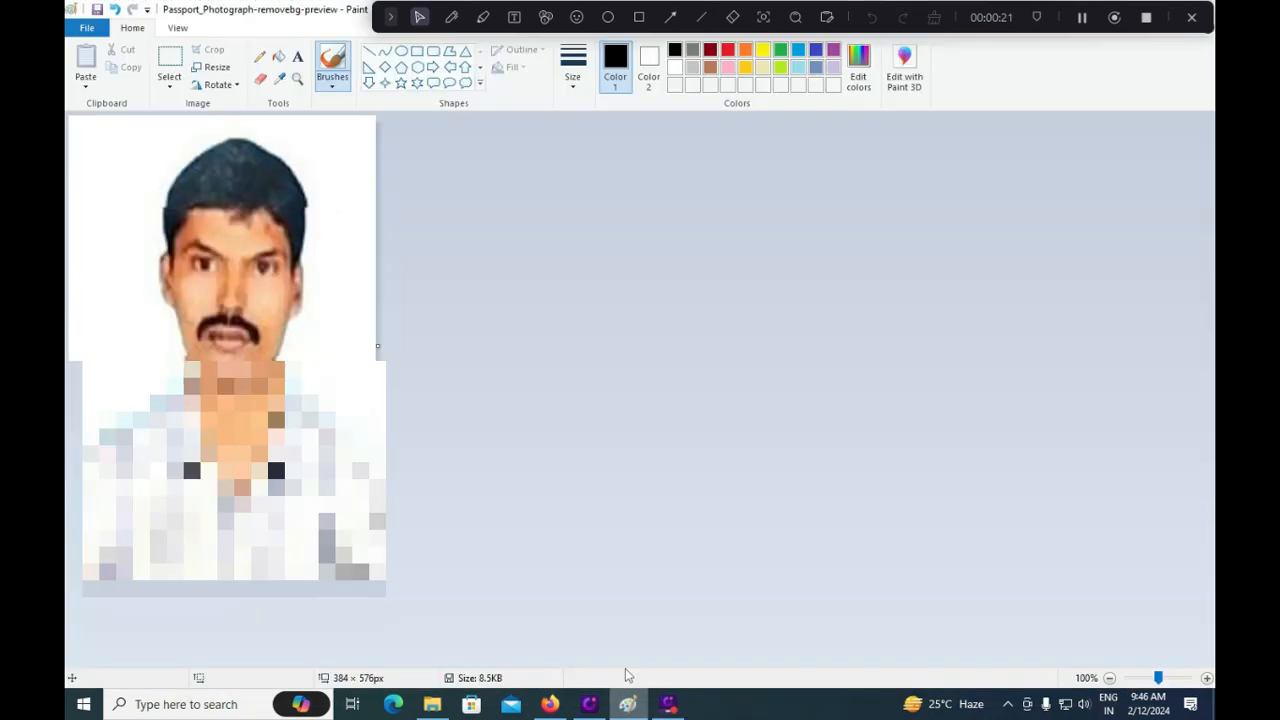
pyautogui.click(210, 67)
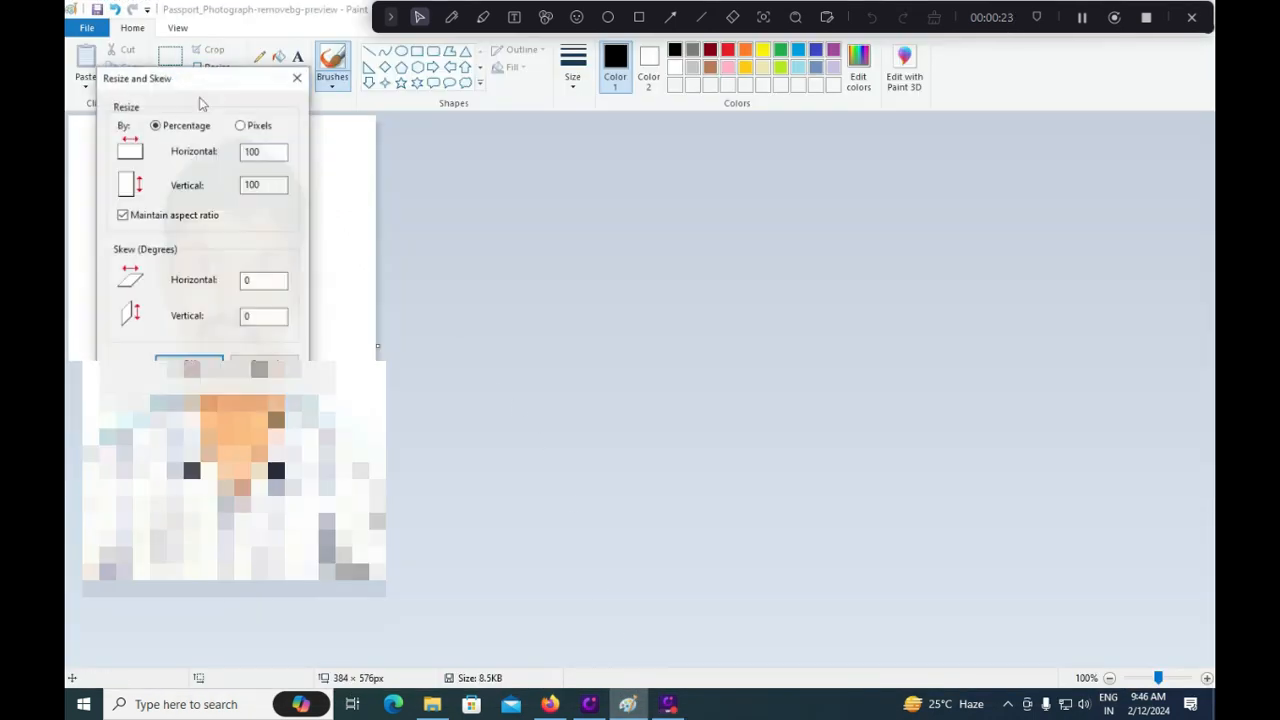
pyautogui.click(152, 219)
pyautogui.click(123, 216)
pyautogui.click(262, 126)
pyautogui.click(273, 186)
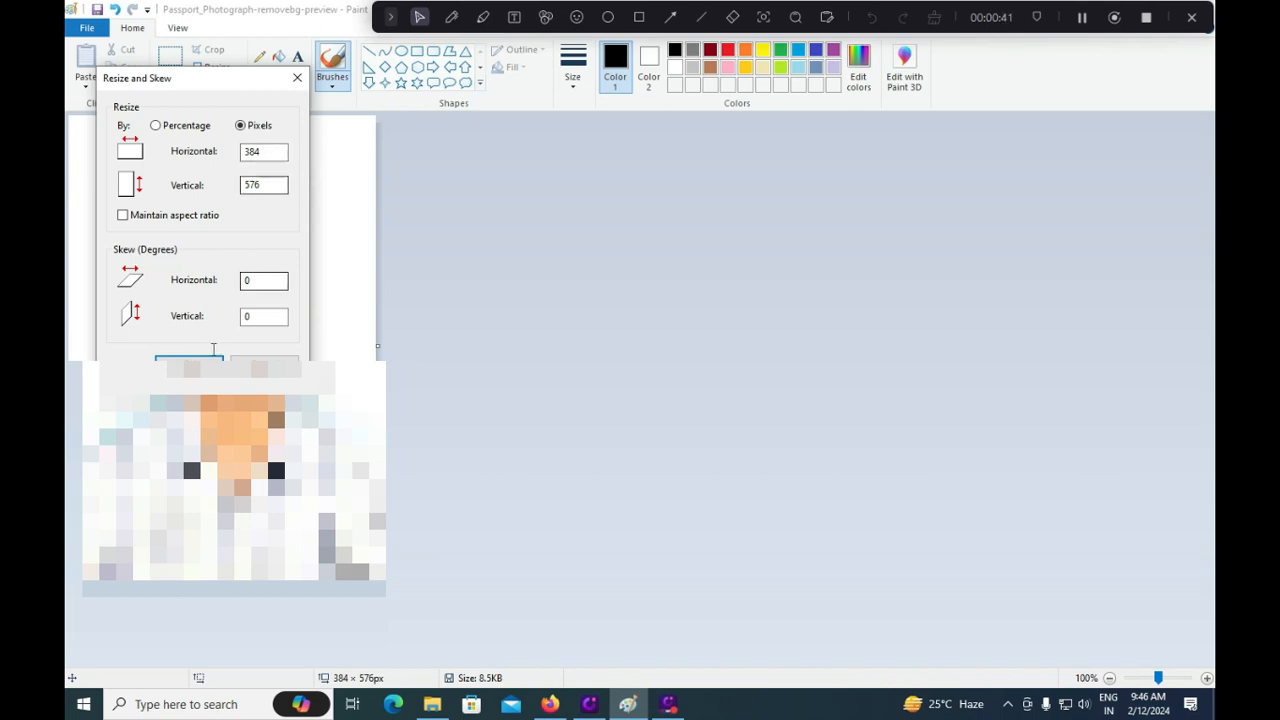
pyautogui.moveTo(198, 84); pyautogui.dragTo(275, 184)
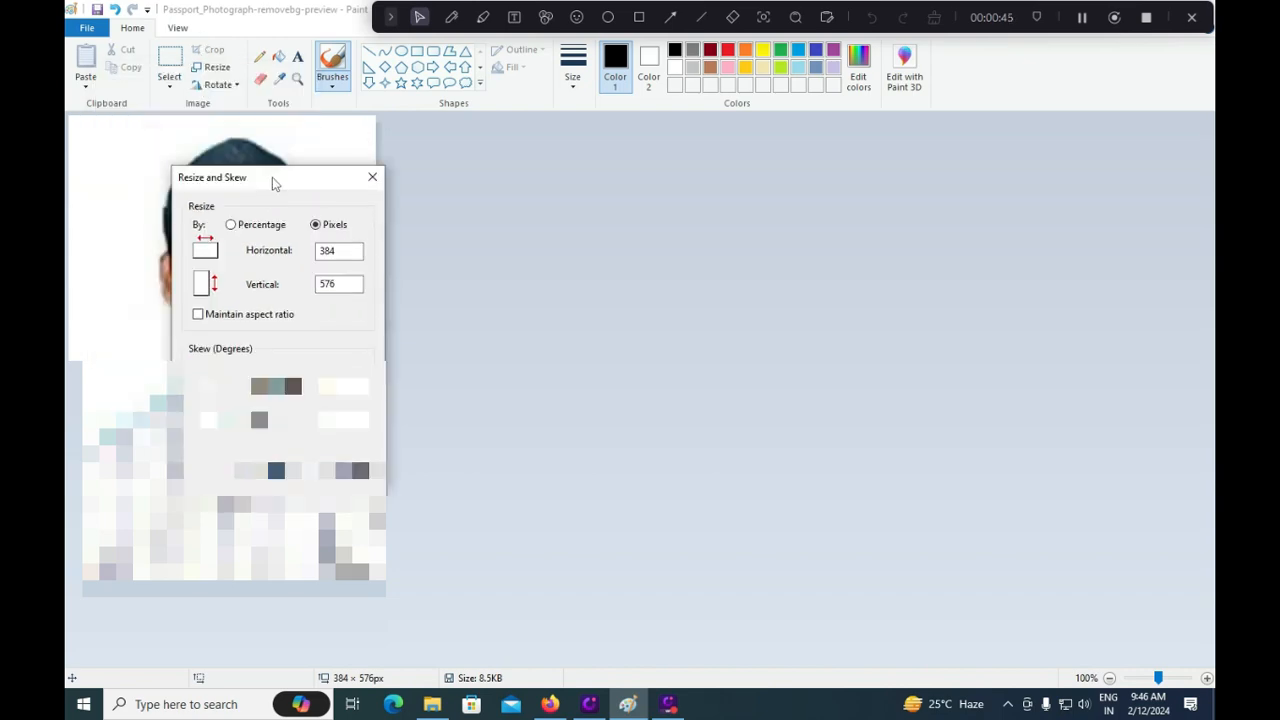
pyautogui.hotkey('alt', 'Tab')
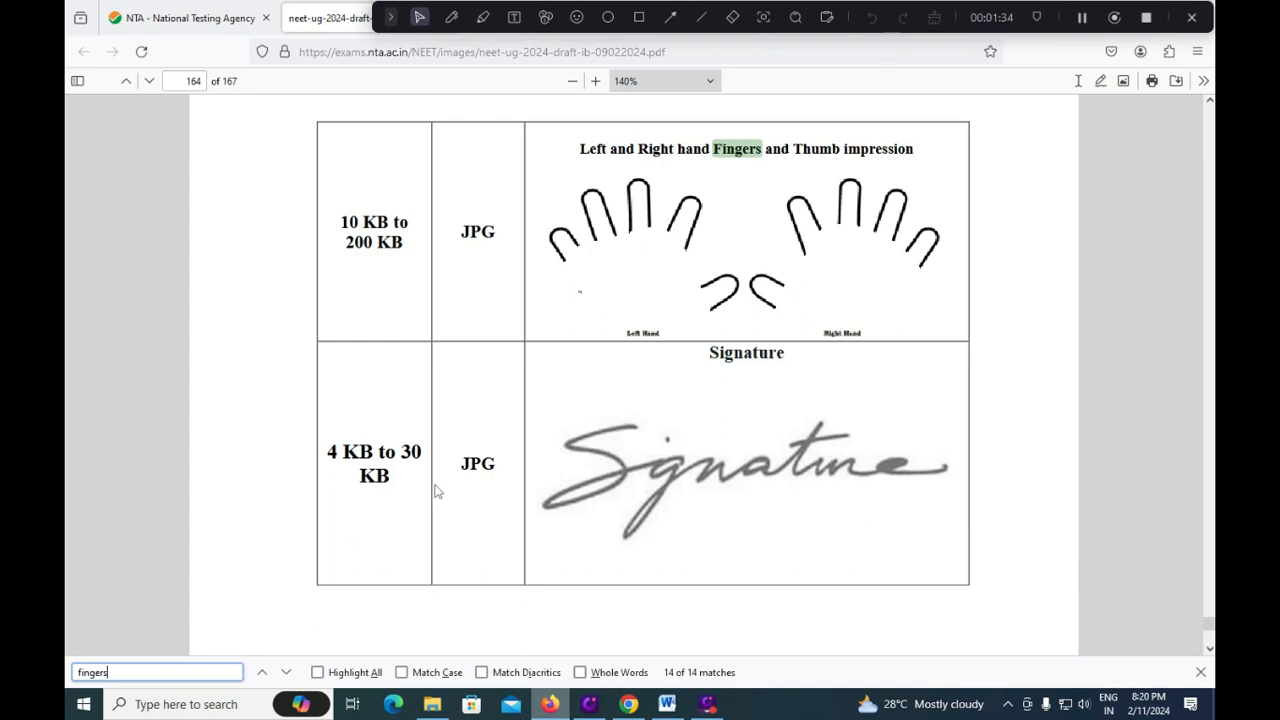
# Search the bulletin PDF for 'black'.
pyautogui.scroll(-5, 587, 505)
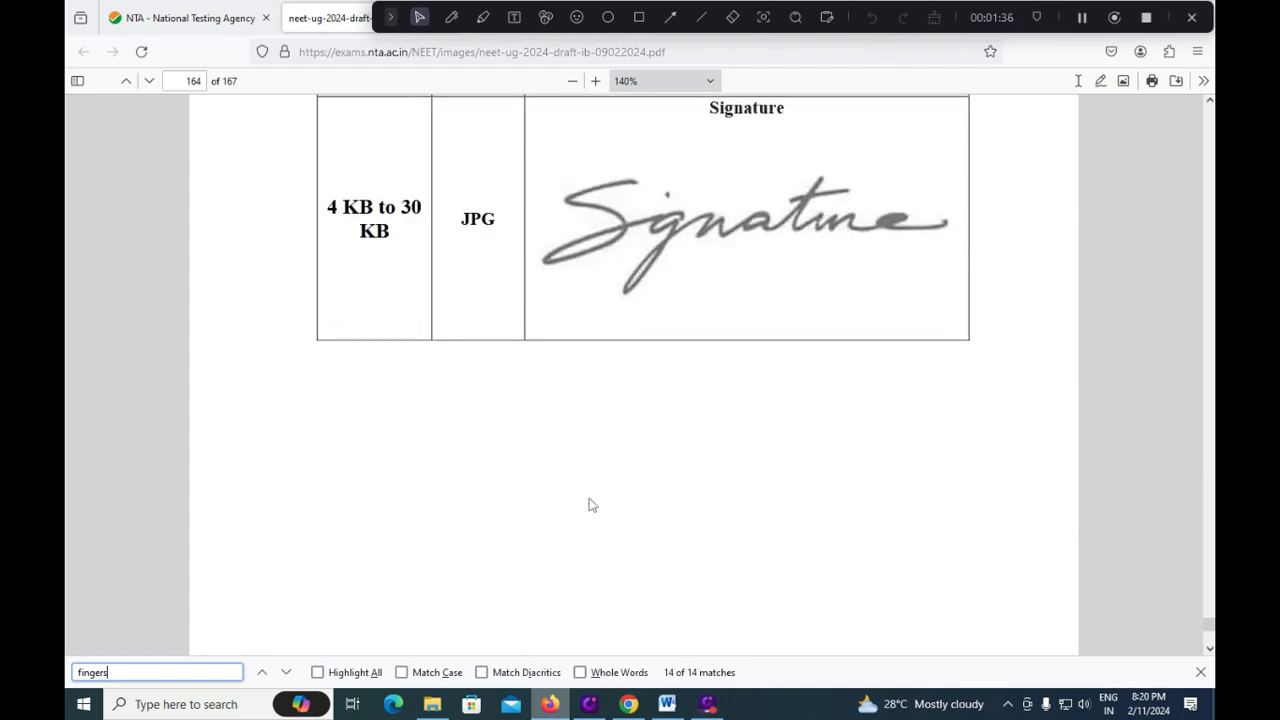
pyautogui.hotkey('ctrl', 'a')
pyautogui.write('black')
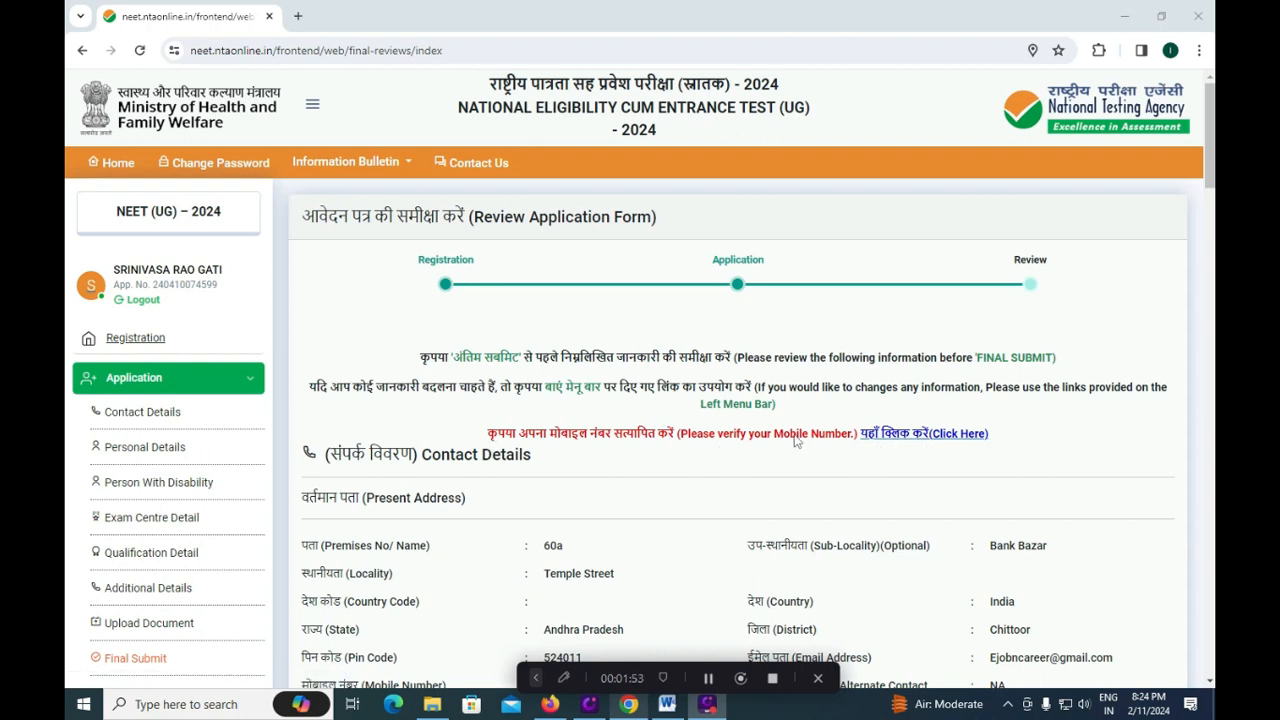
# Open the mobile number verification link from the review page.
pyautogui.click(952, 436)
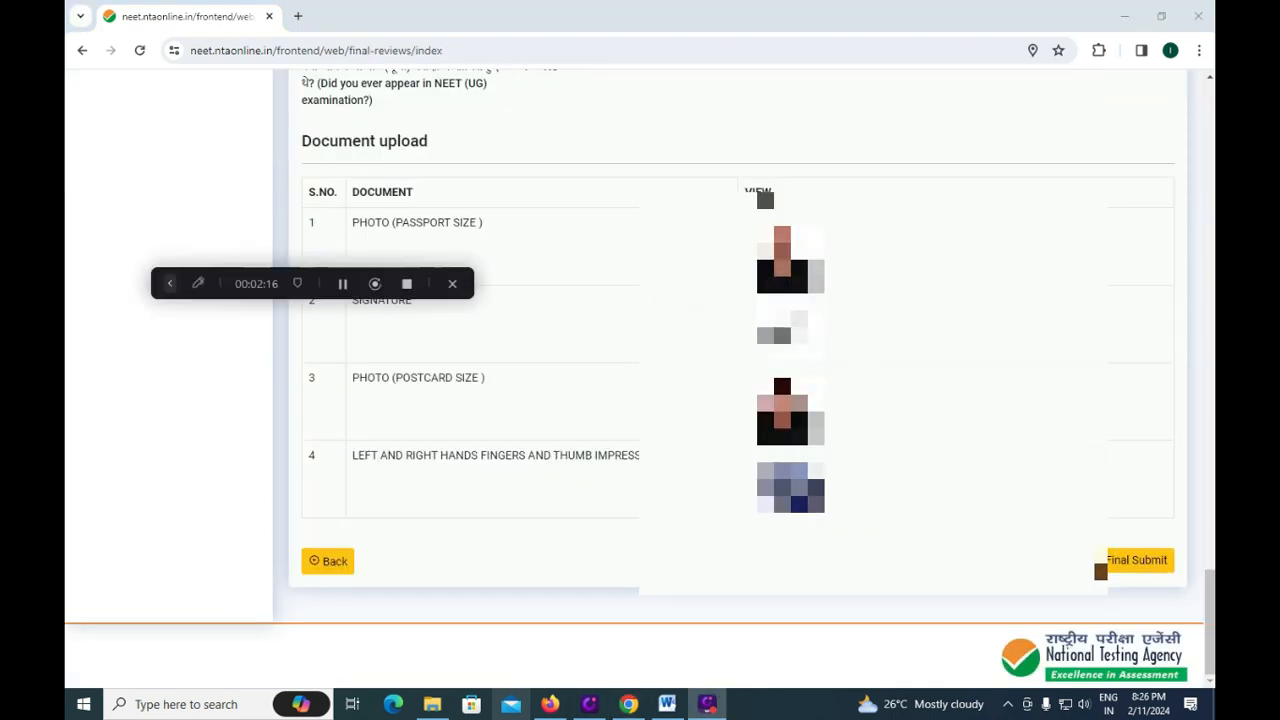
# Check the review page details and start the final submission.
pyautogui.click(198, 283)
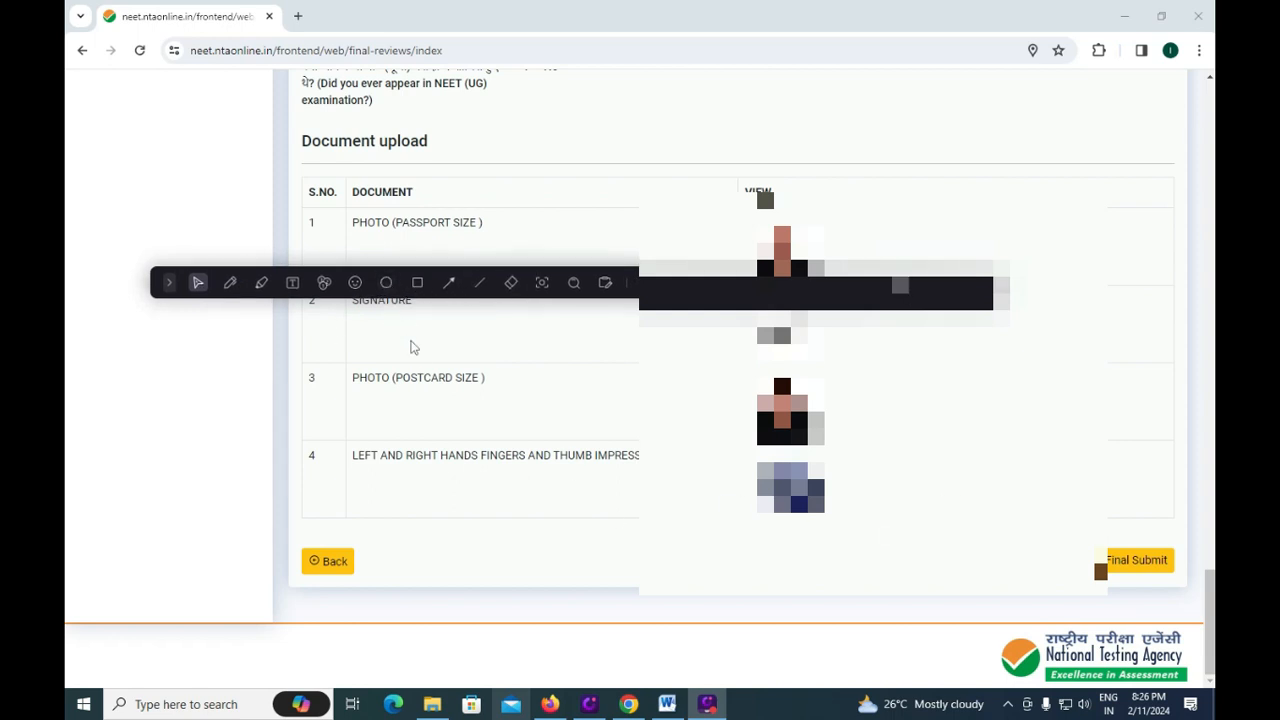
pyautogui.click(418, 283)
pyautogui.moveTo(284, 532); pyautogui.dragTo(392, 586)
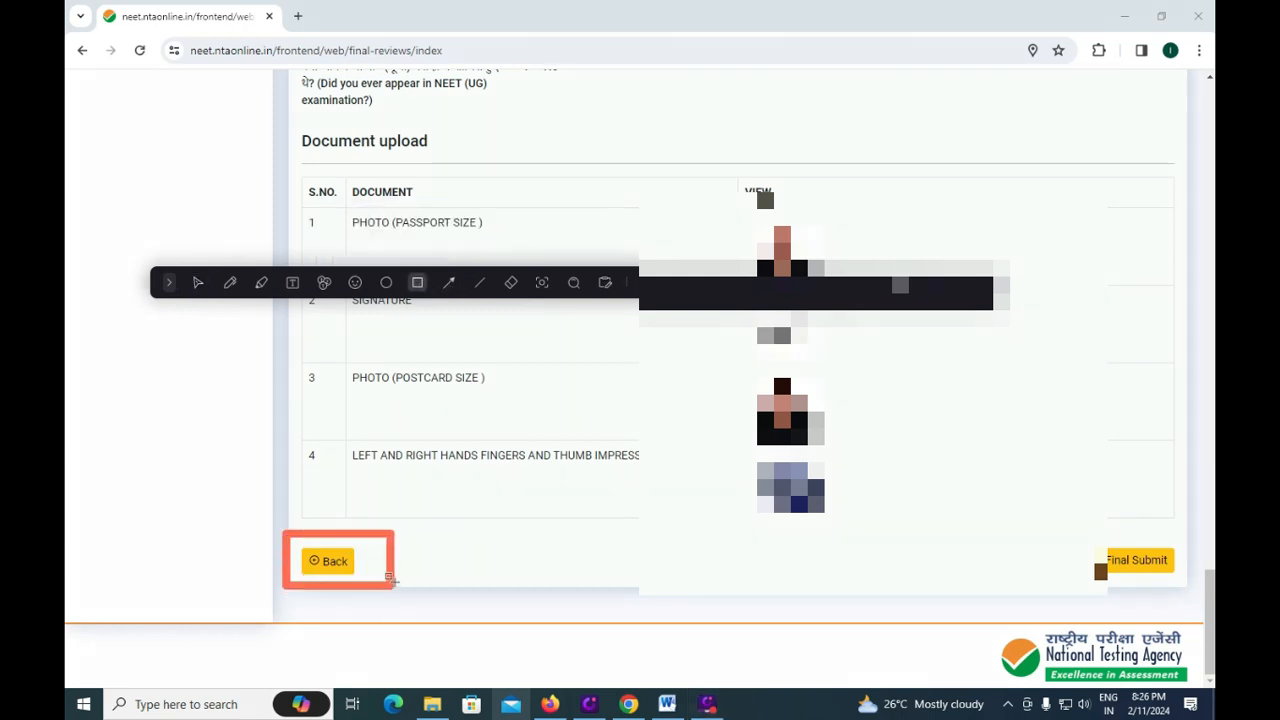
pyautogui.moveTo(1062, 530)
pyautogui.mouseDown()
pyautogui.moveTo(1184, 610)
pyautogui.moveTo(1193, 588)
pyautogui.mouseUp()
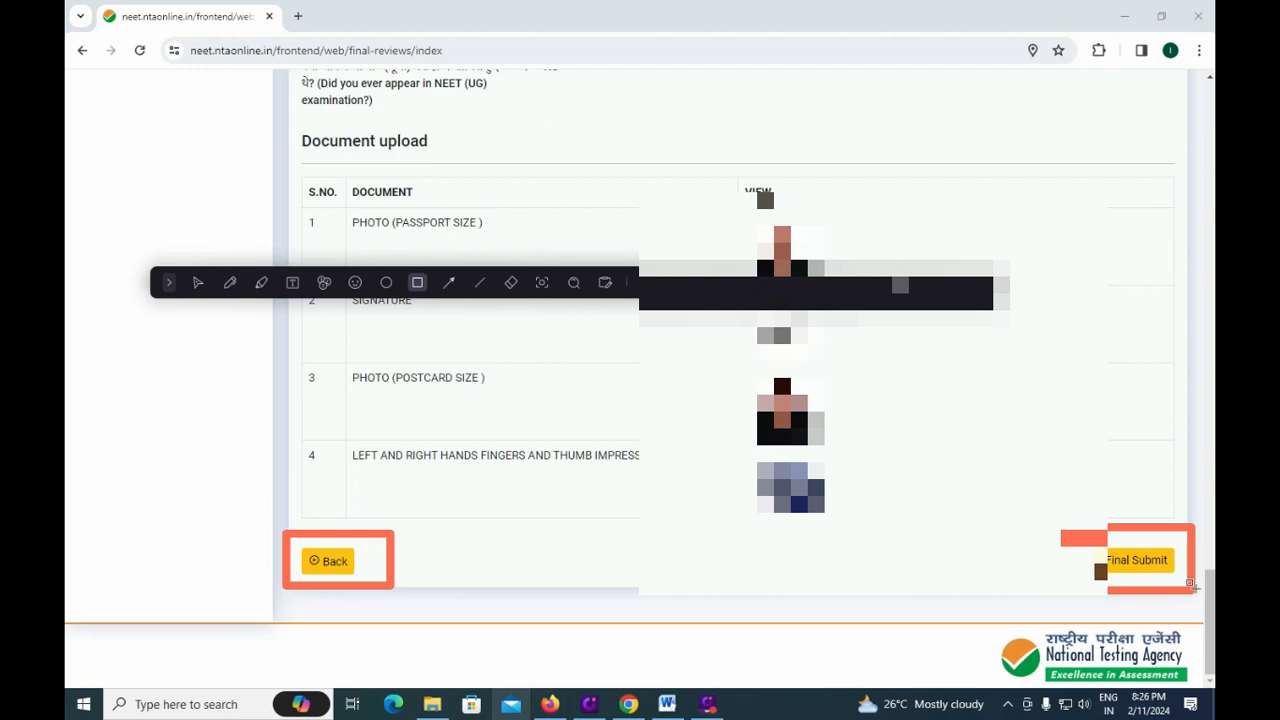
pyautogui.click(1140, 560)
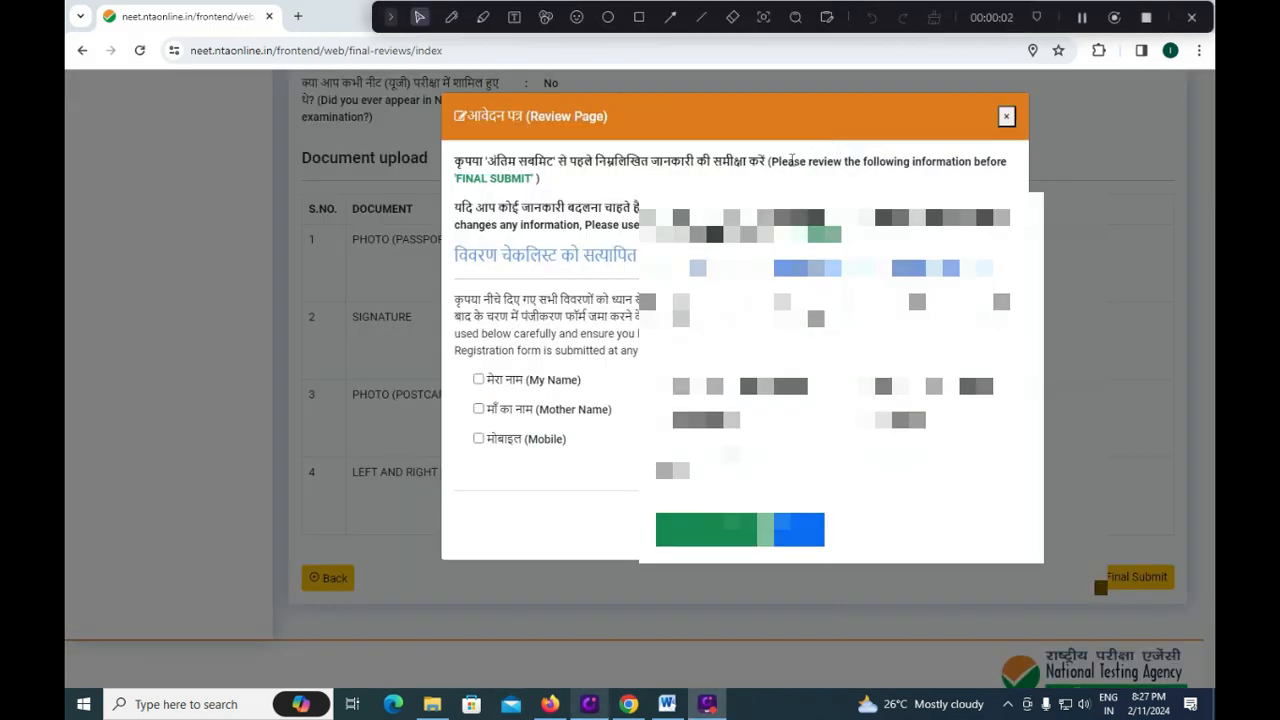
# Tick the checklist boxes confirming name, date of birth, parents' names, address, gender, email and mobile.
pyautogui.click(479, 380)
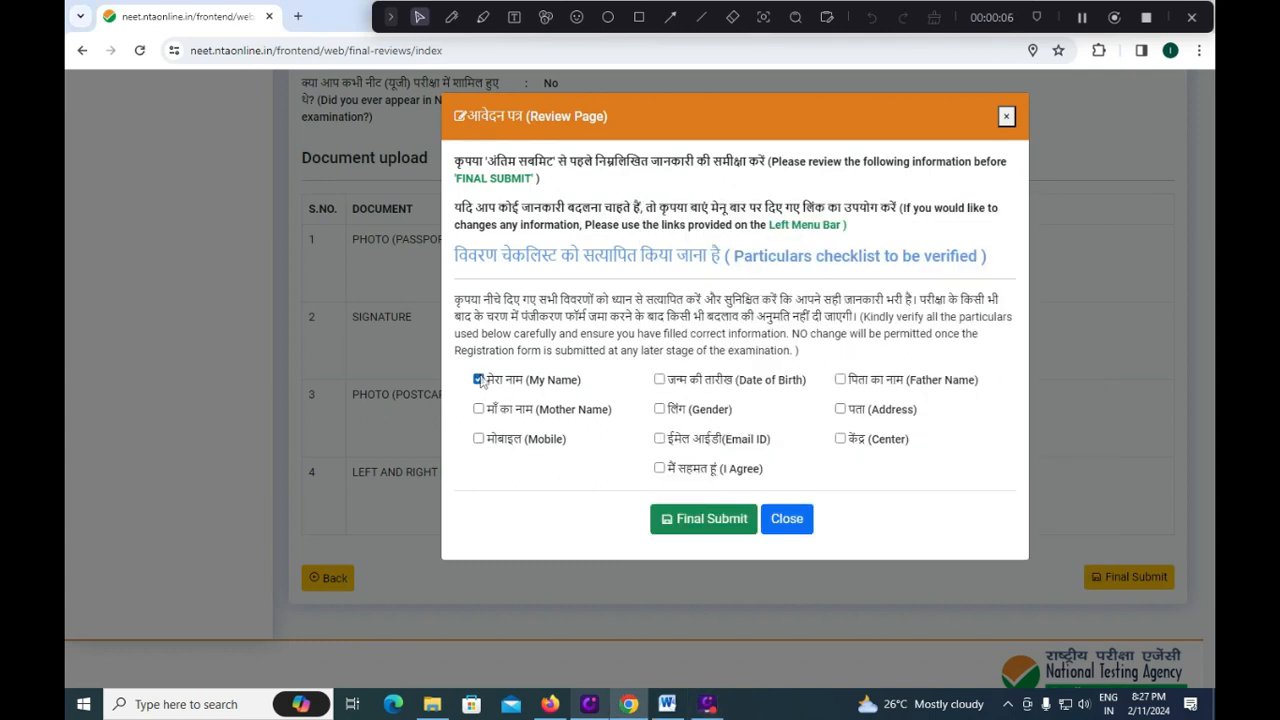
pyautogui.click(660, 380)
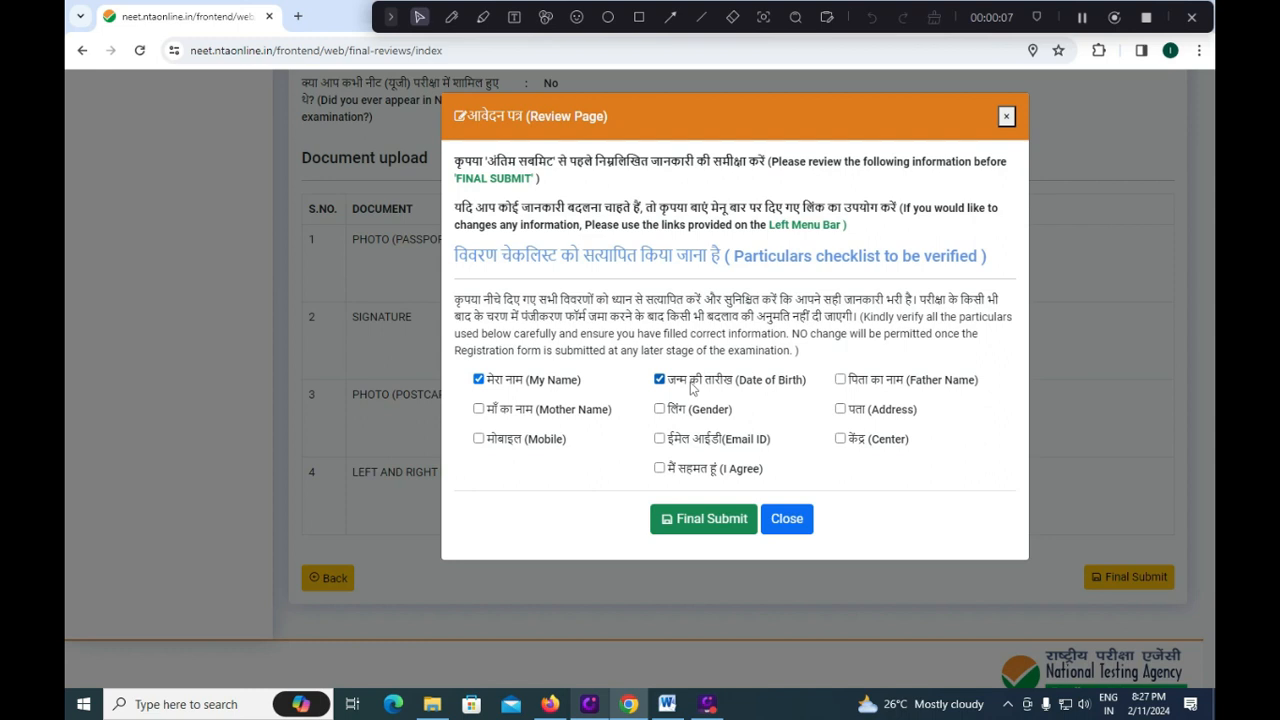
pyautogui.click(840, 380)
pyautogui.click(840, 409)
pyautogui.click(660, 409)
pyautogui.click(659, 439)
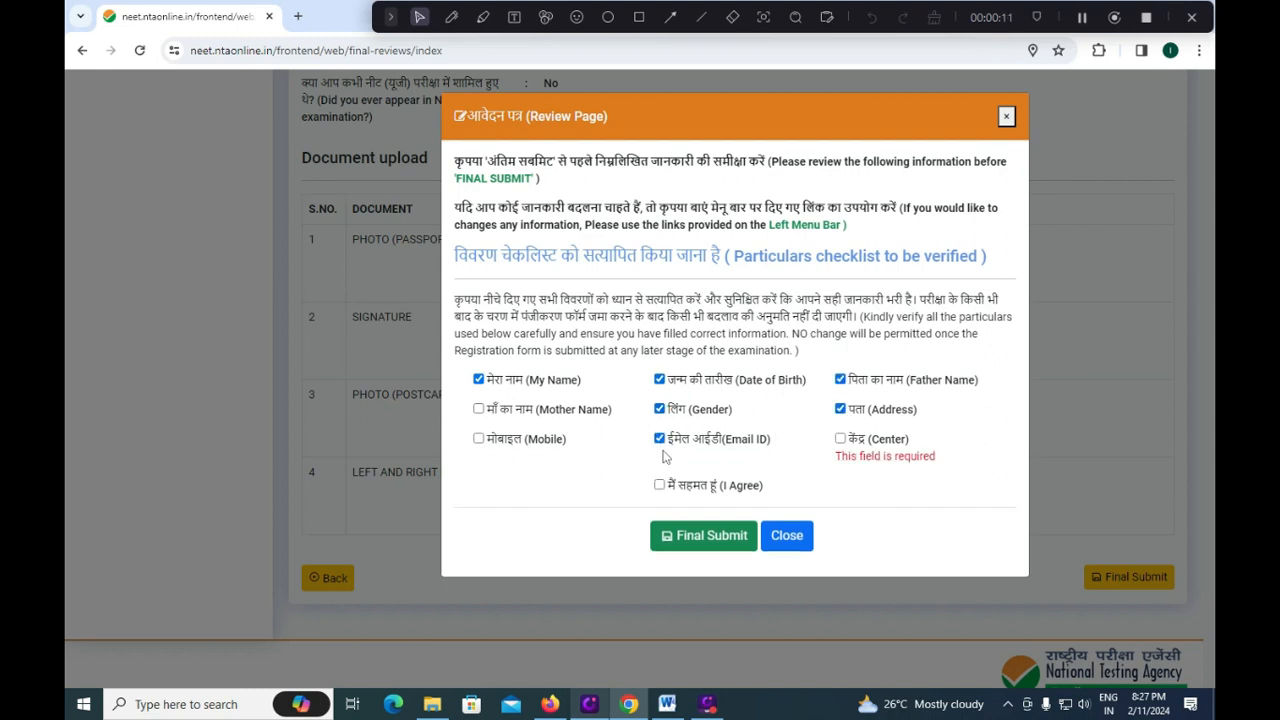
pyautogui.click(479, 439)
pyautogui.click(479, 409)
# Accept the declaration, confirm the exam centre, and final-submit the application.
pyautogui.click(659, 485)
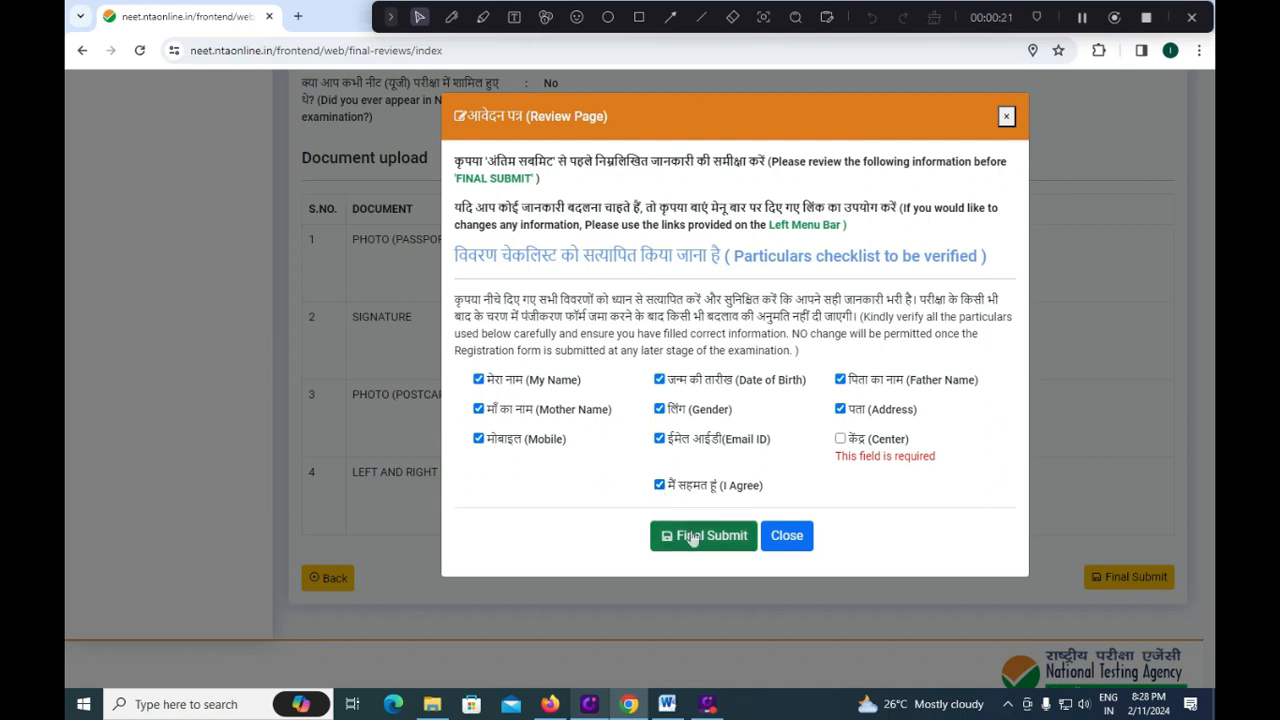
pyautogui.click(840, 439)
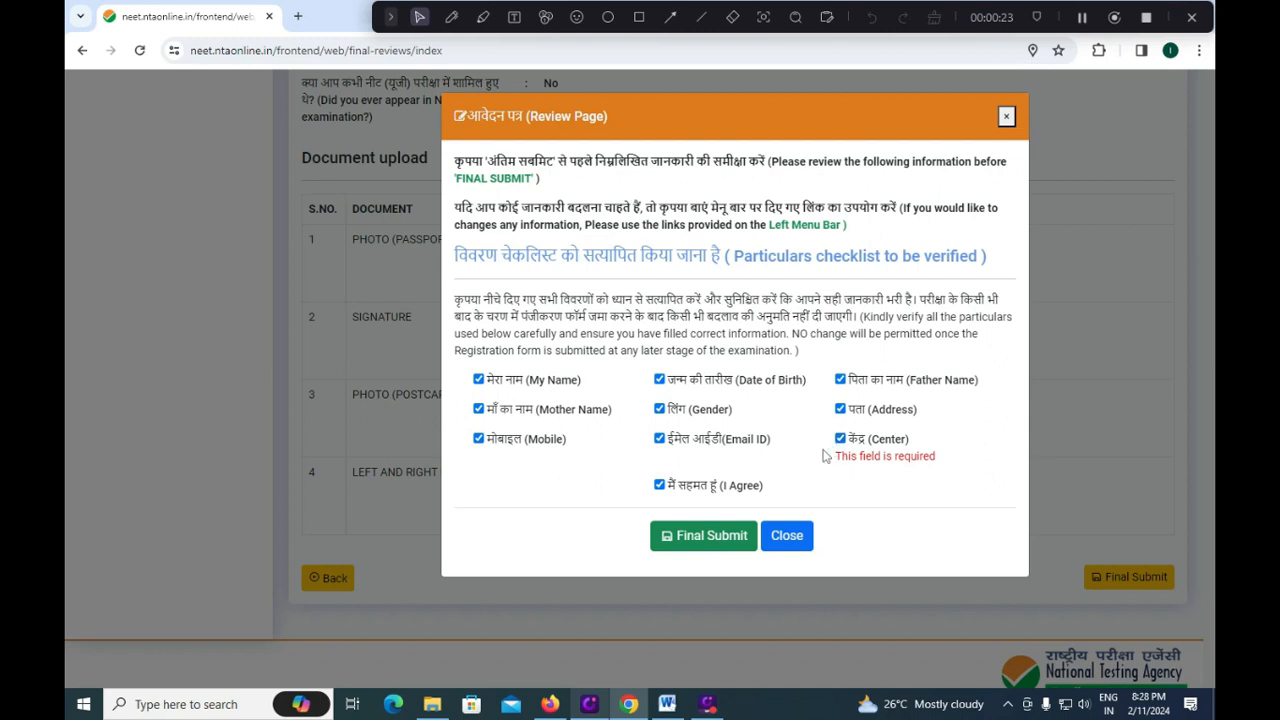
pyautogui.click(675, 532)
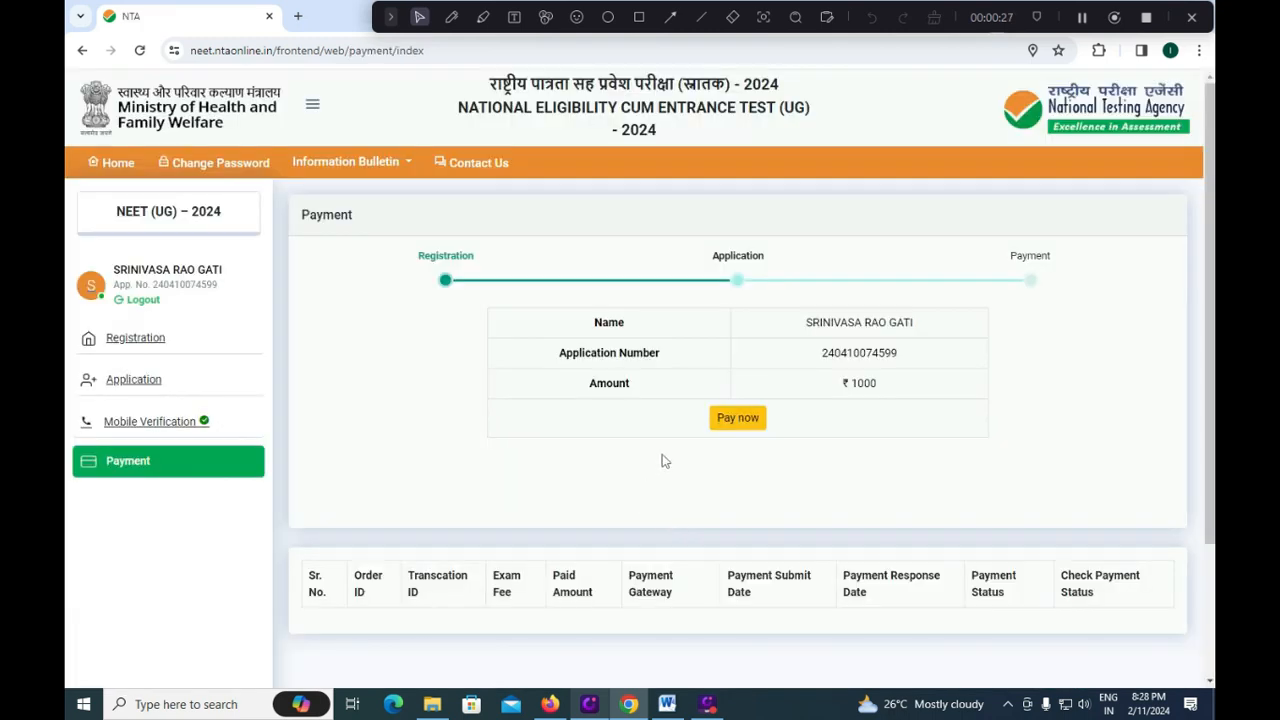
# Pay the ₹1000 fee through the HDFC gateway to reach CCAvenue card payment, then switch to the Word notes.
pyautogui.click(741, 424)
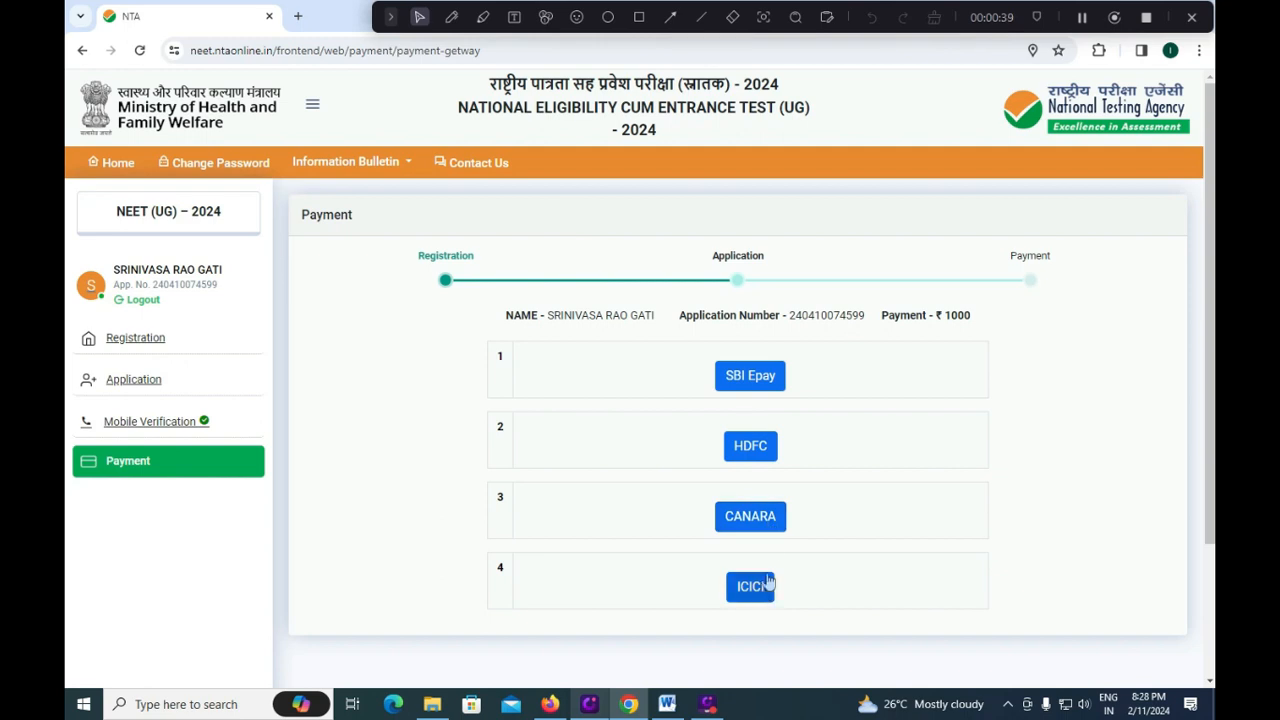
pyautogui.click(753, 446)
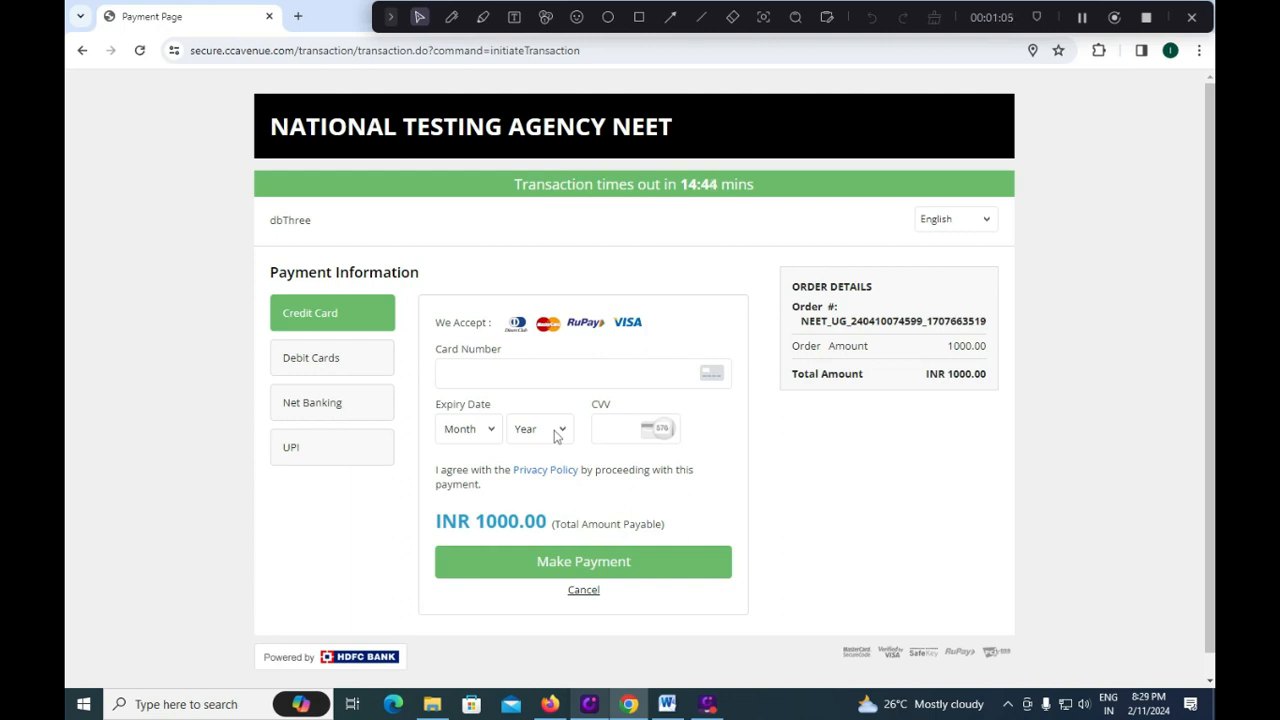
pyautogui.click(667, 704)
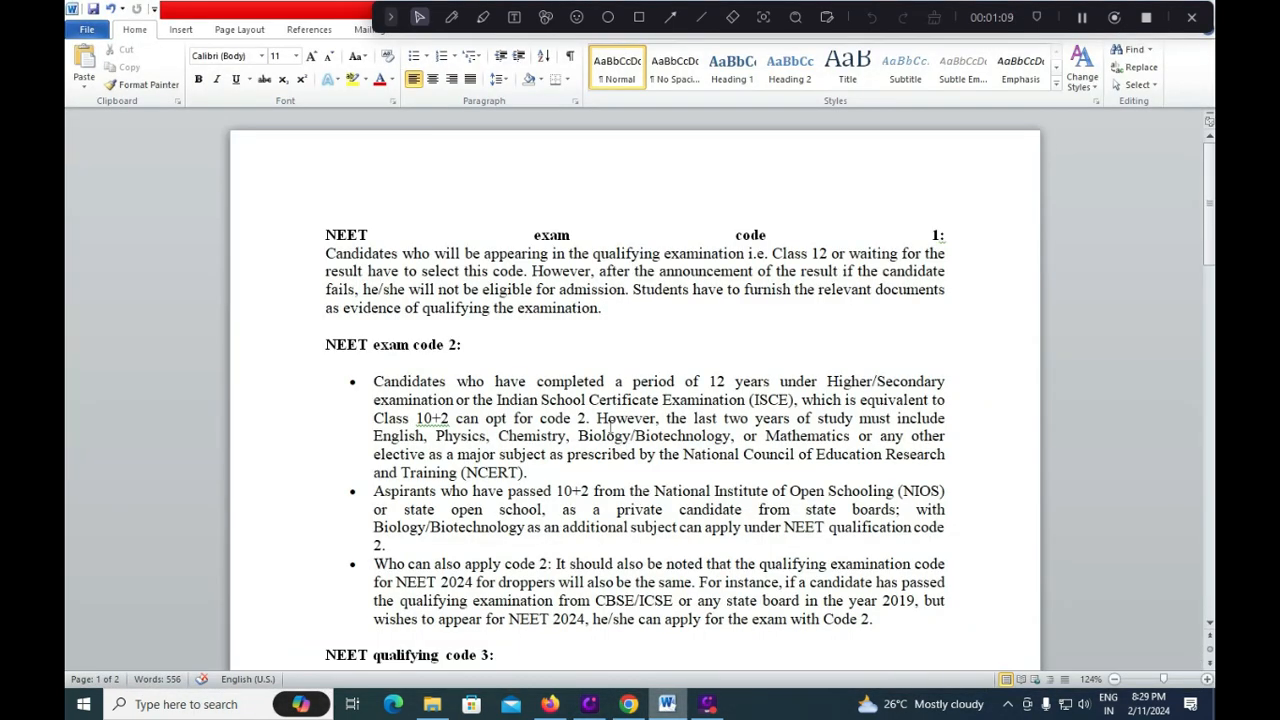
pyautogui.scroll(-2, 610, 425)
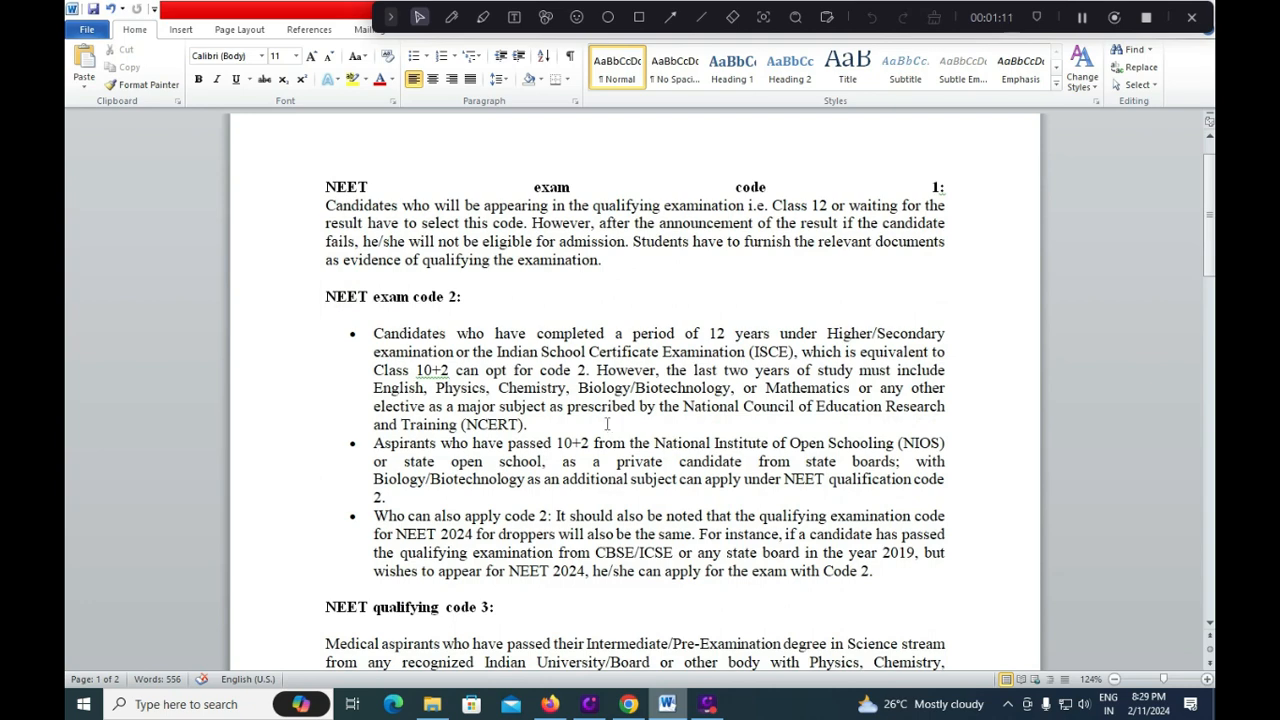
pyautogui.scroll(-1, 608, 425)
pyautogui.scroll(-2, 607, 424)
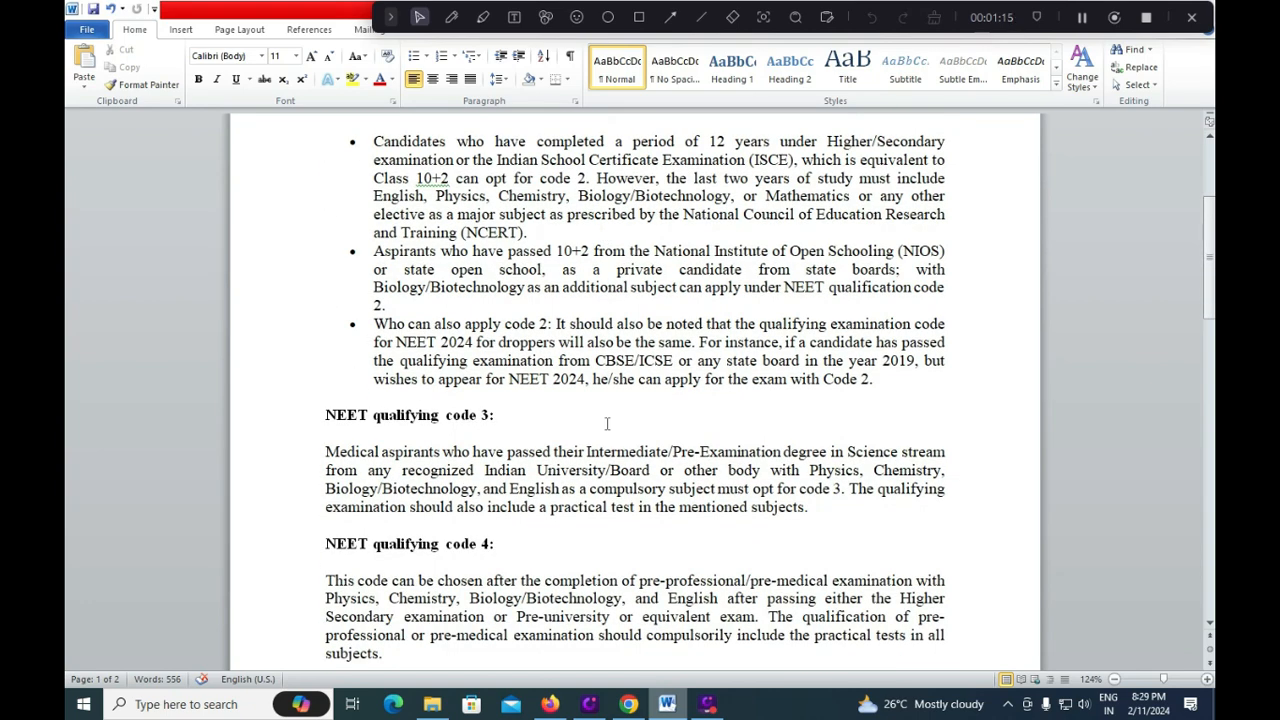
pyautogui.scroll(-2, 607, 424)
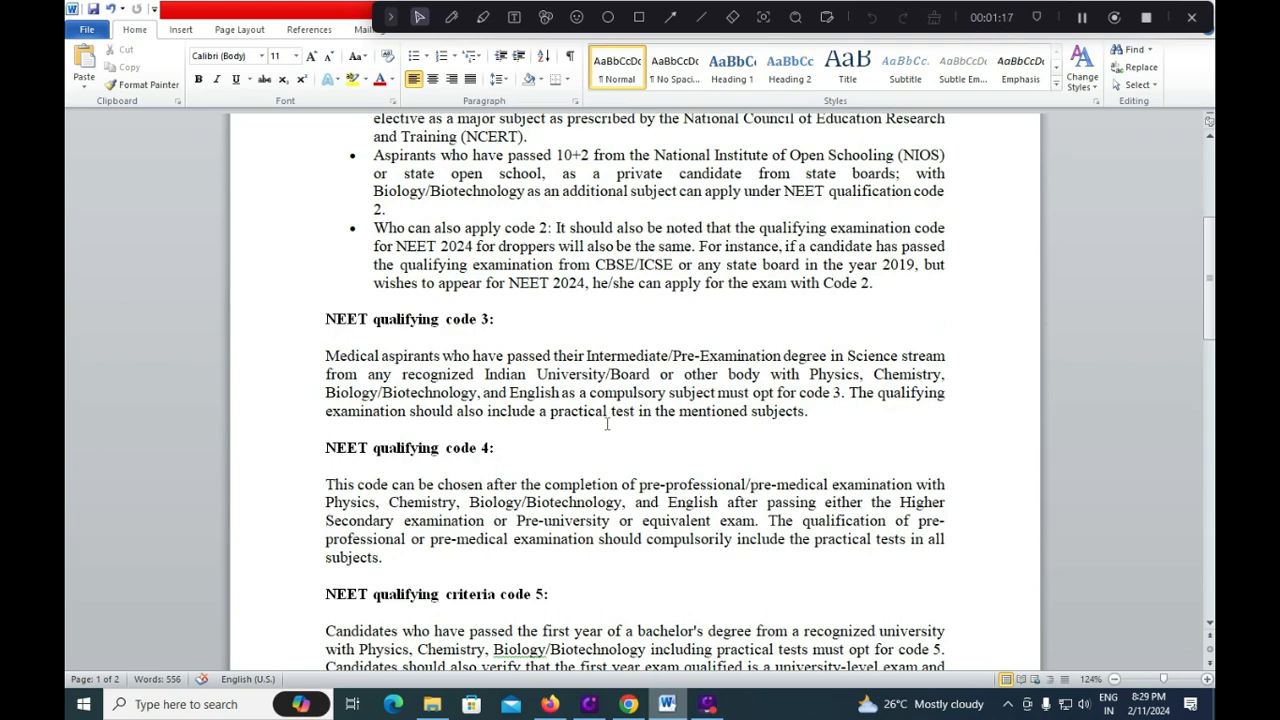
pyautogui.scroll(-1, 607, 424)
pyautogui.scroll(8, 607, 424)
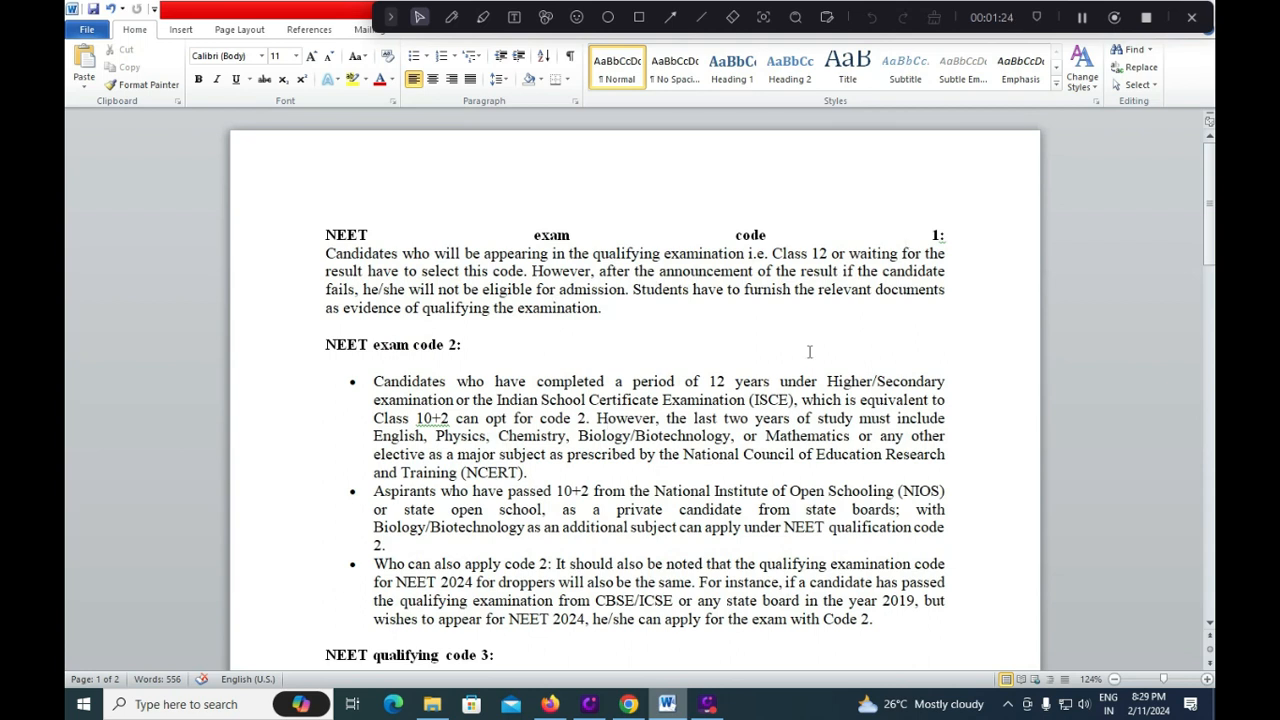
pyautogui.scroll(-3, 772, 392)
pyautogui.scroll(-20, 772, 392)
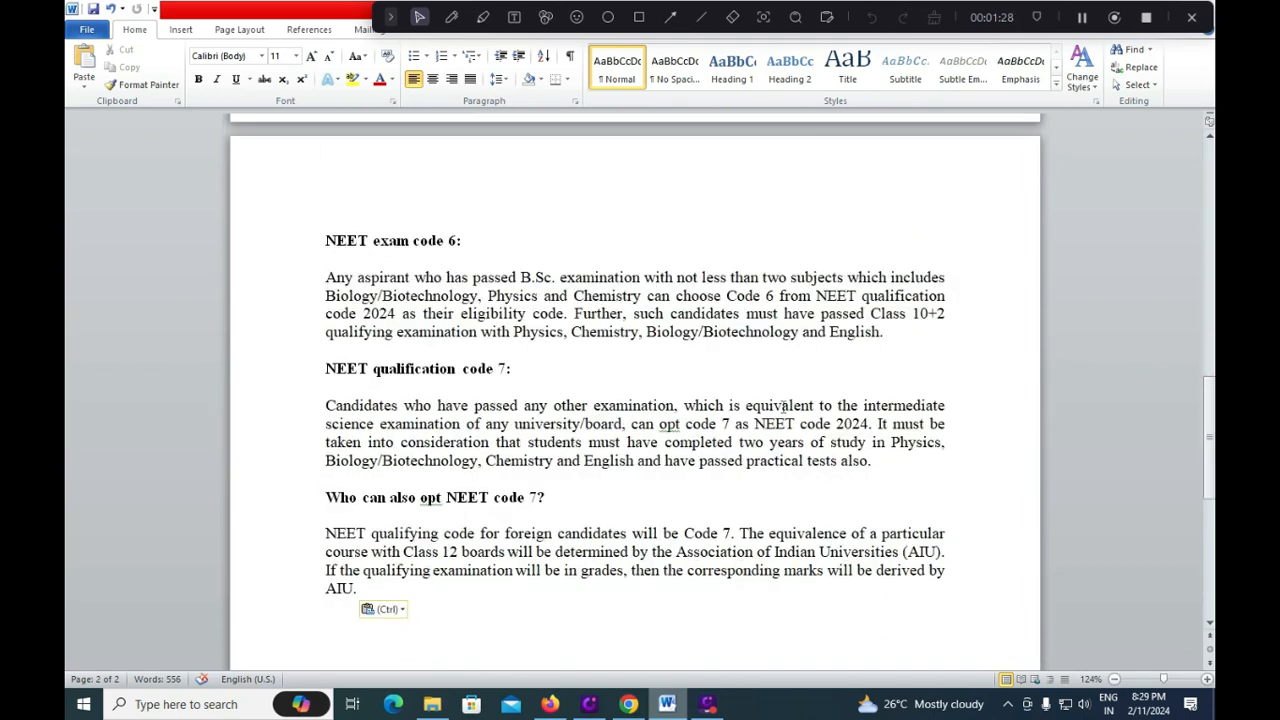
pyautogui.scroll(1, 783, 405)
pyautogui.scroll(14, 783, 406)
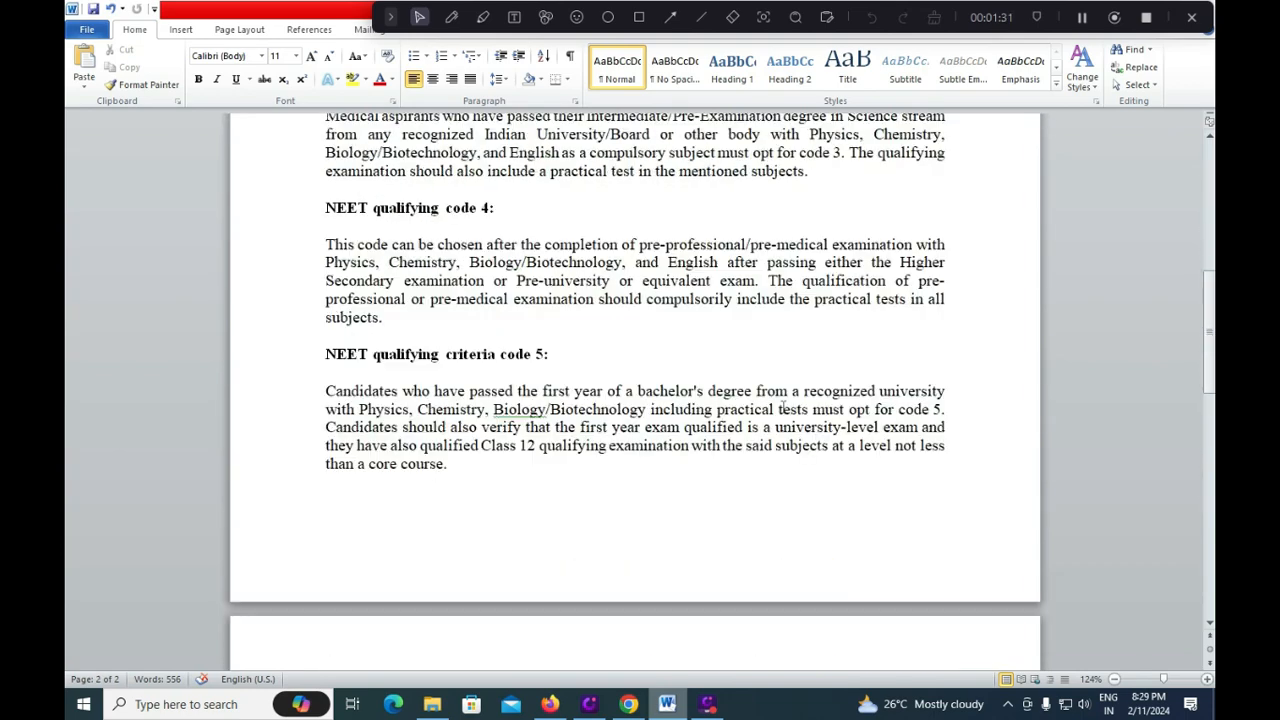